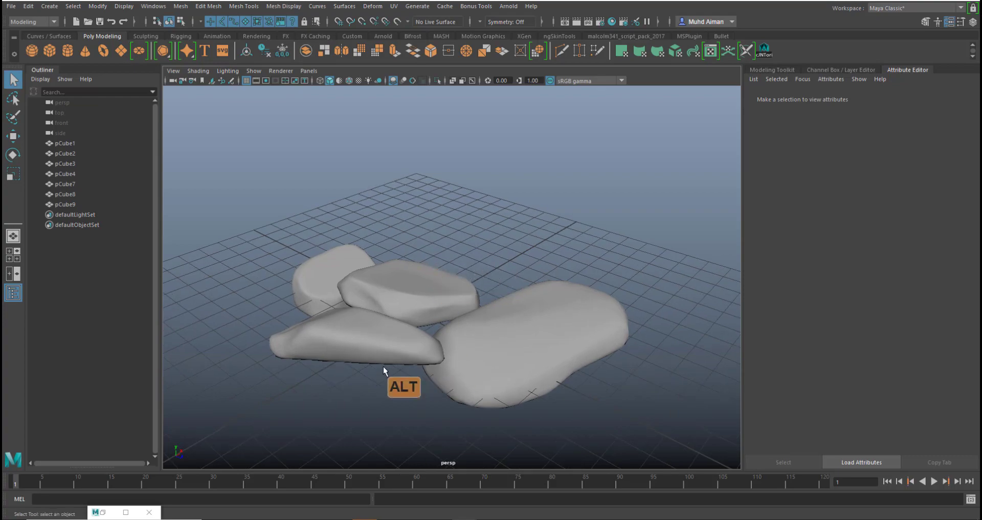
Examine the four rock meshes and how closely they sit to each other from several angles
click(417, 365)
alt+drag(412, 319, 504, 335)
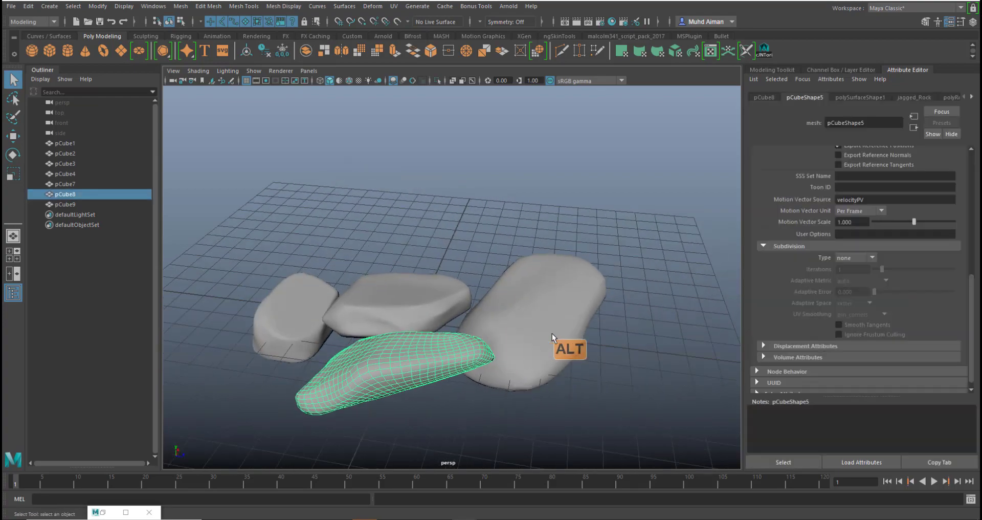
click(547, 334)
shift+click(401, 311)
shift+click(307, 315)
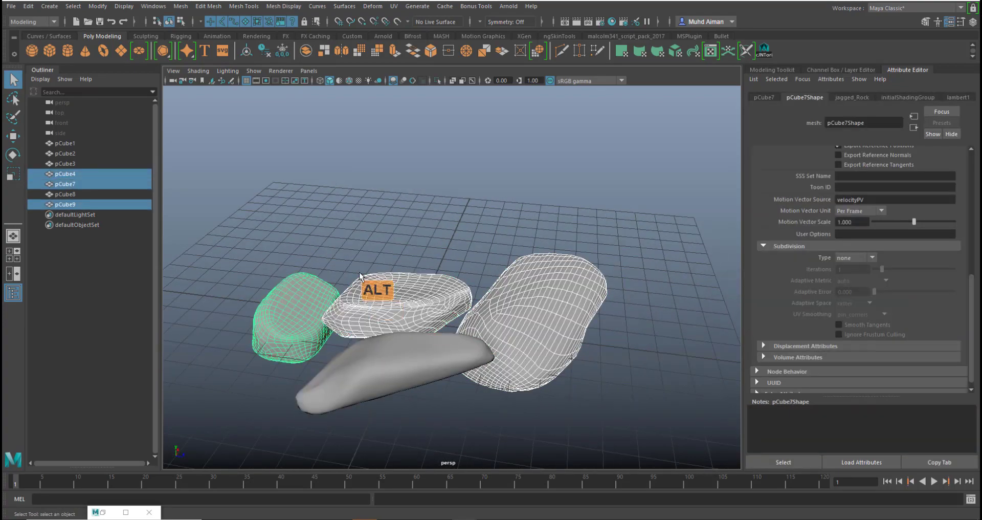
alt+drag(365, 279, 435, 253)
alt+middle_drag(515, 318, 524, 274)
Move the pCube8 rock away from the neighbouring rocks so it stands clear of them
click(522, 287)
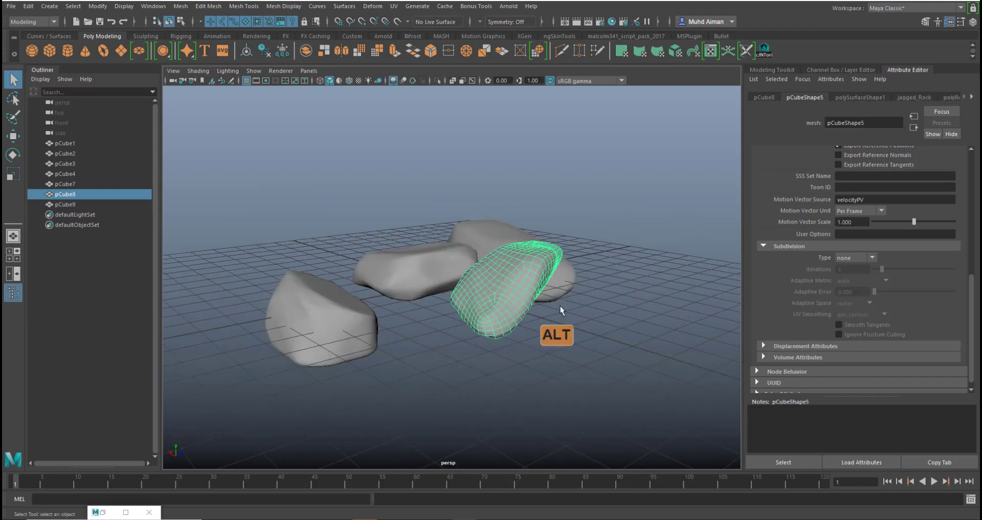
alt+drag(562, 309, 409, 348)
alt+drag(516, 362, 451, 335)
key(e)
alt+middle_drag(451, 335, 505, 287)
key(w)
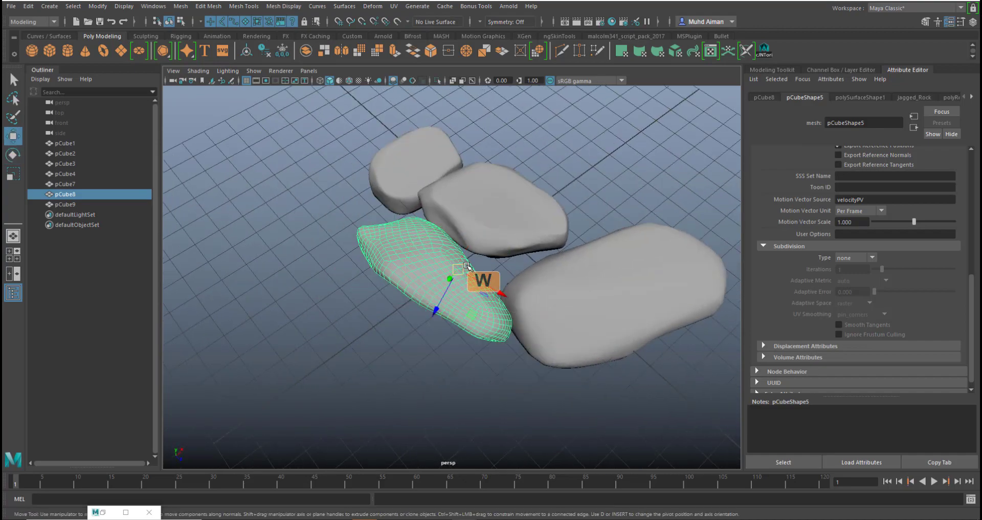
drag(459, 269, 514, 246)
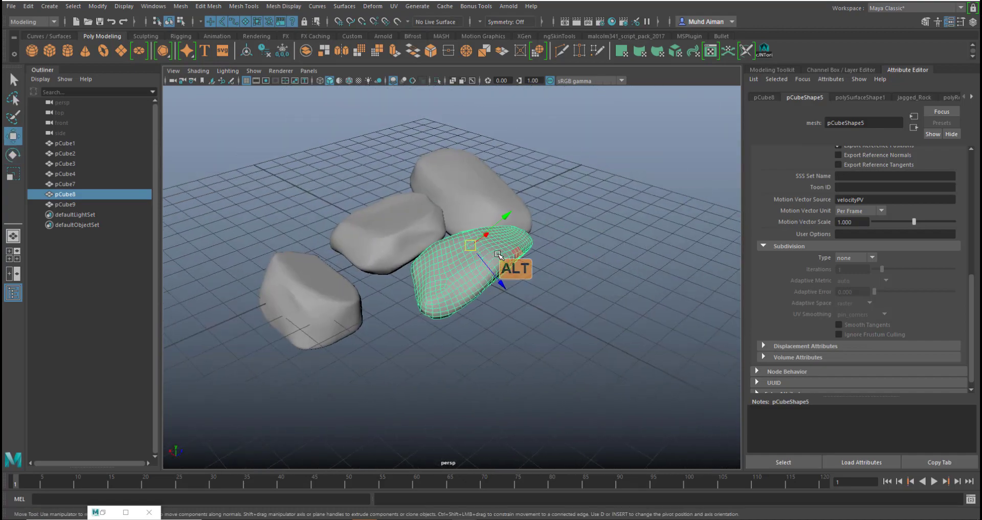
alt+right_drag(464, 248, 491, 284)
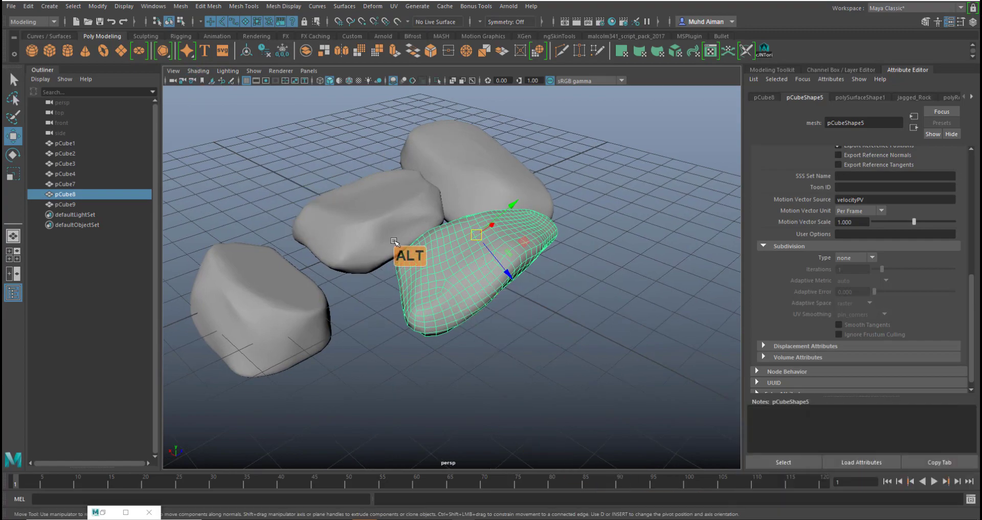
alt+drag(394, 246, 433, 266)
alt+drag(528, 185, 423, 237)
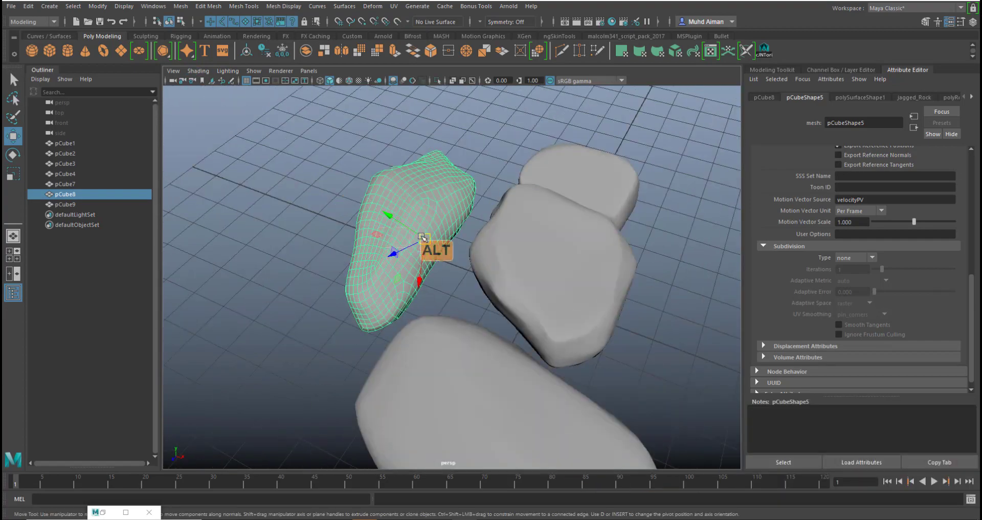
Move the pCube7 rock along the ground plane so it is separated from the pCube4 rock
click(460, 284)
scroll(450, 255, down, 6)
alt+middle_drag(486, 269, 446, 272)
click(471, 269)
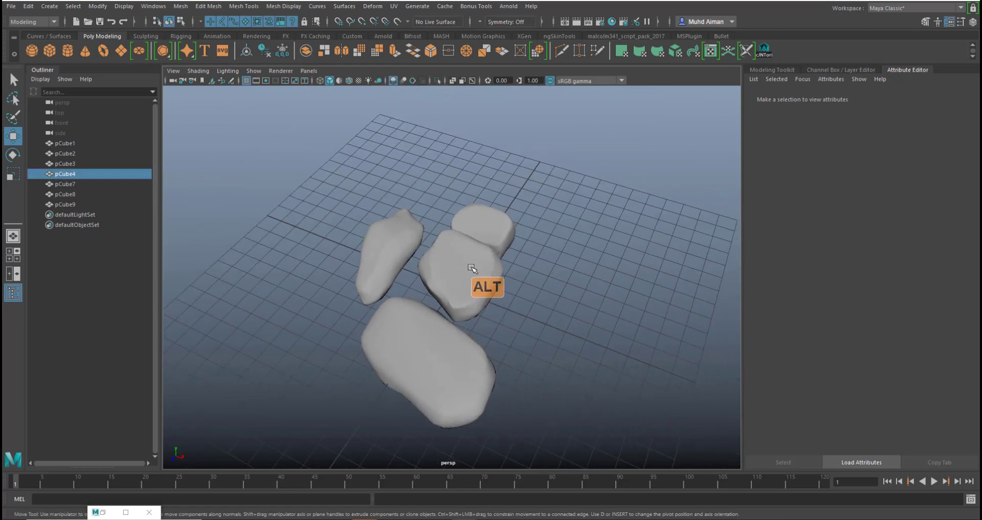
click(498, 234)
drag(536, 248, 506, 237)
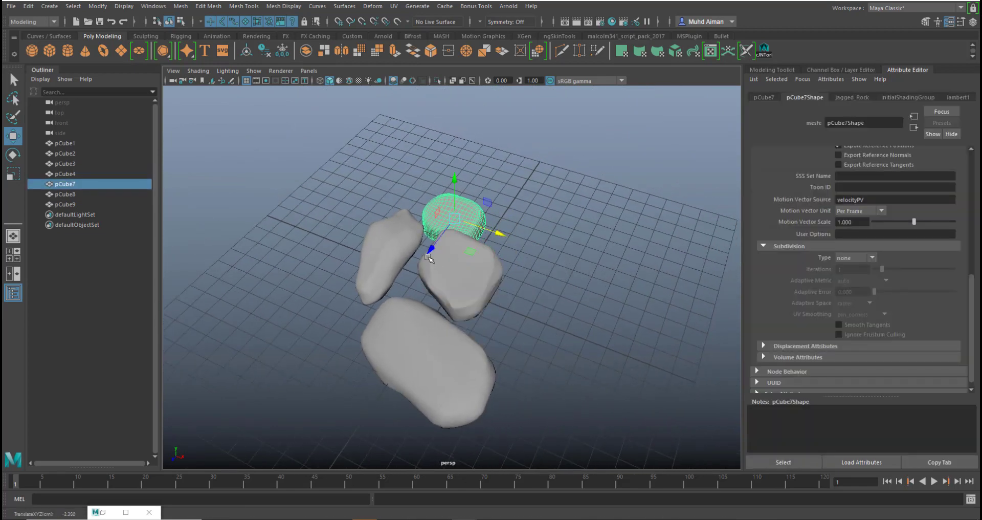
drag(426, 245, 431, 227)
drag(515, 216, 503, 211)
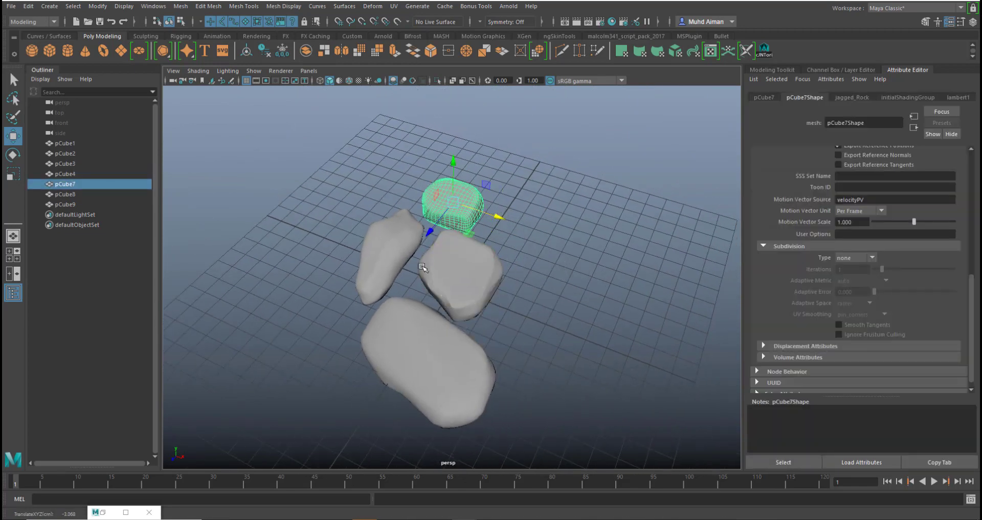
alt+drag(384, 225, 343, 232)
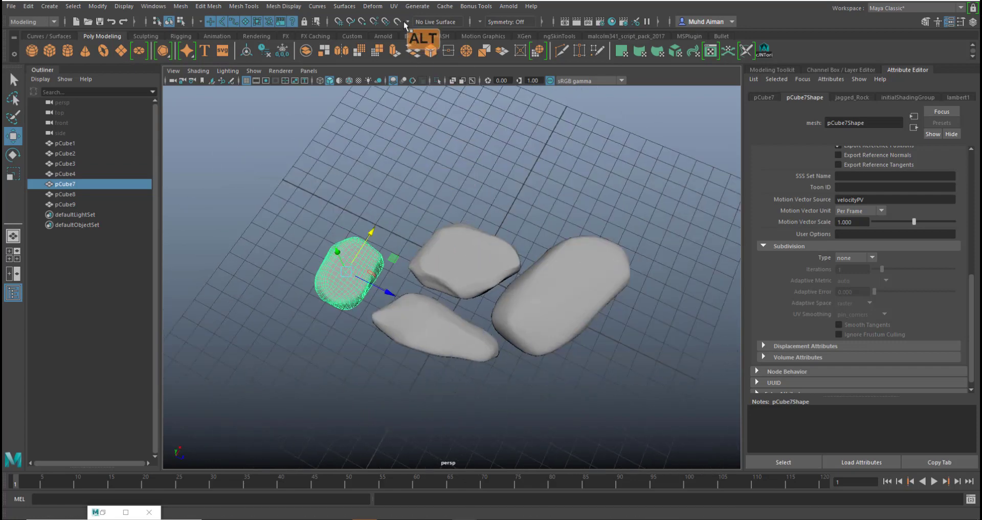
Open the UV Editor and place it clear of the pCube7 rock in the viewport
click(393, 7)
click(417, 25)
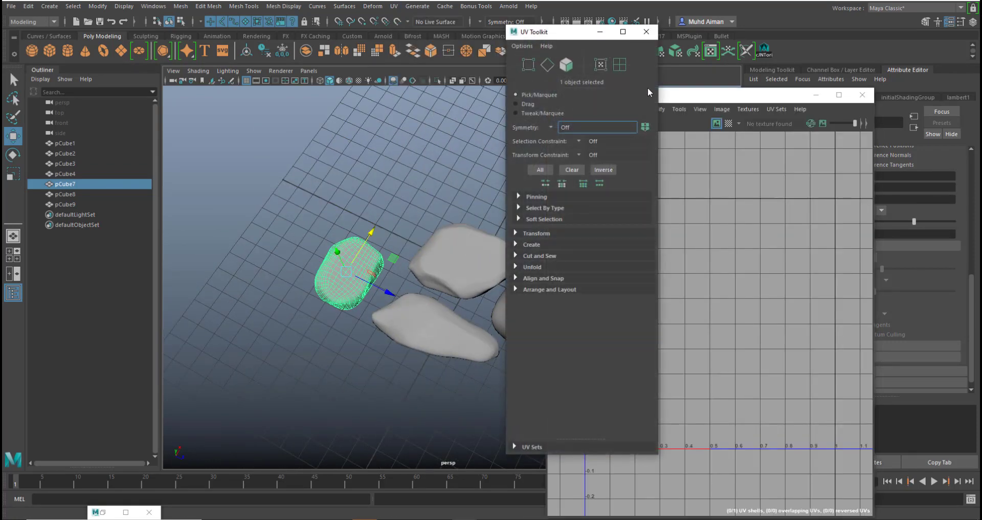
drag(713, 96, 804, 43)
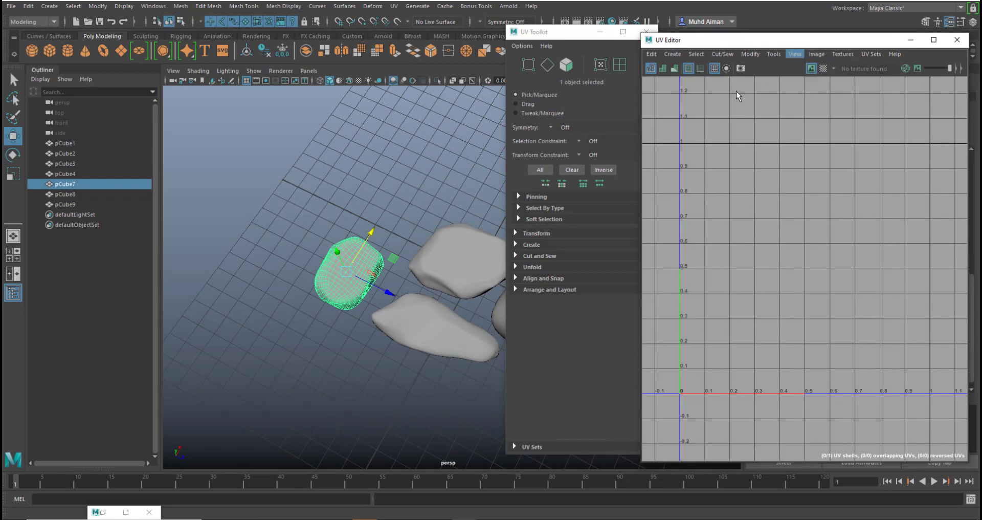
Nudge the pCube7 rock slightly toward its neighbours and apply a Spherical UV projection to it
alt+drag(327, 230, 352, 217)
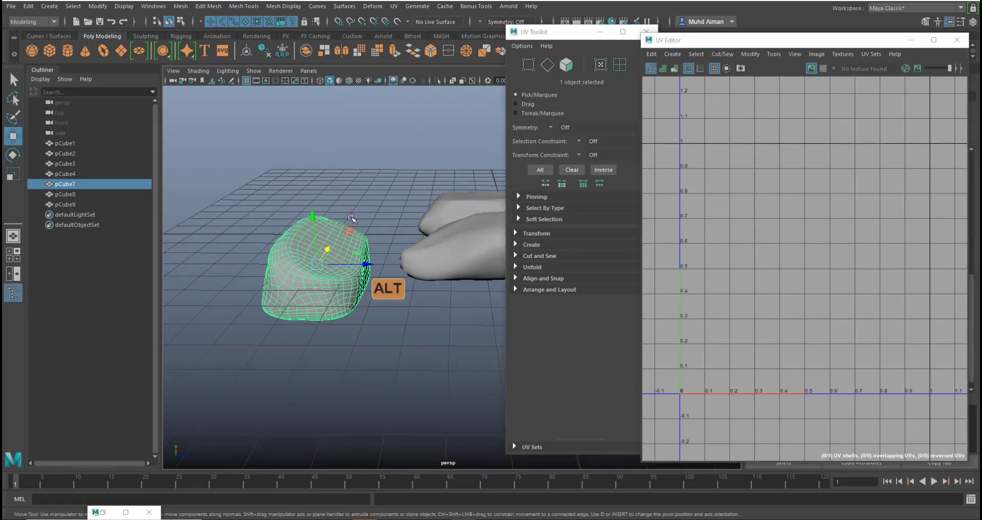
drag(362, 254, 382, 266)
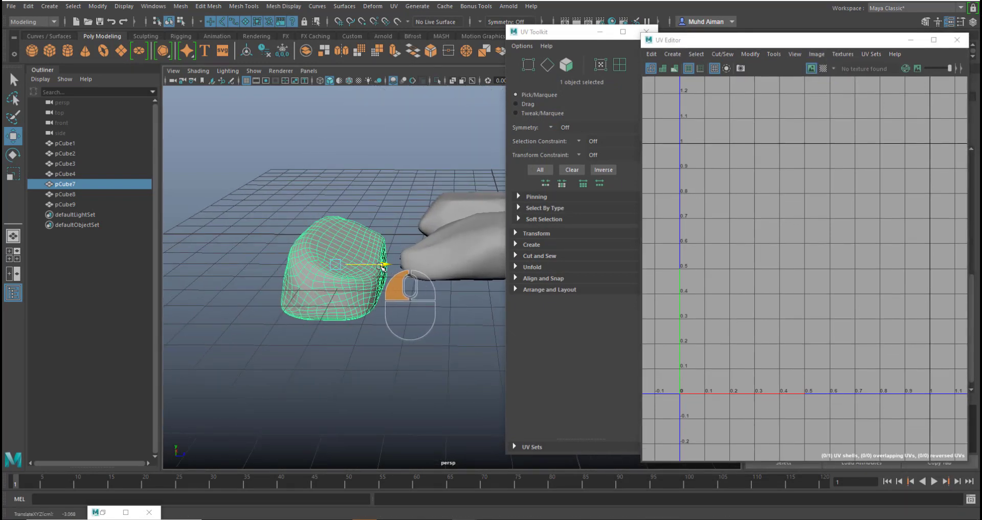
click(395, 7)
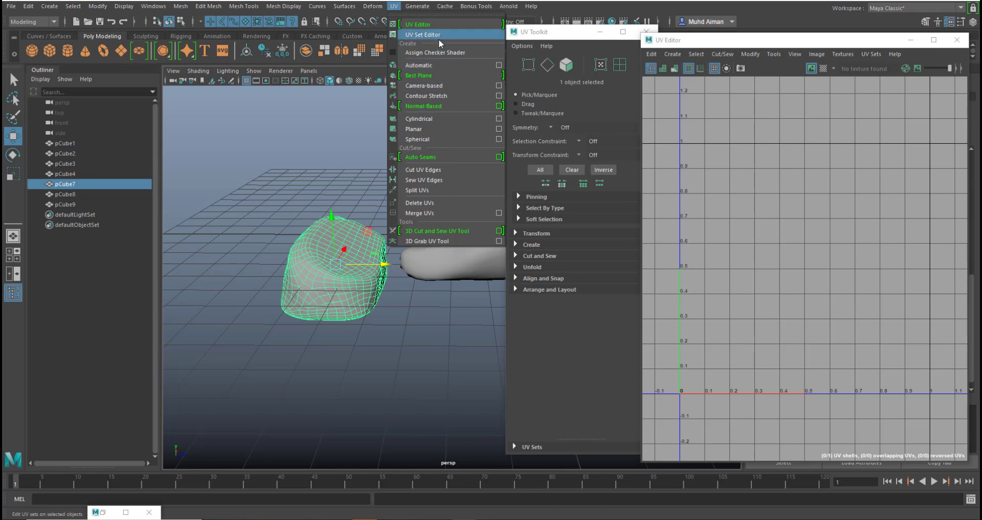
click(441, 140)
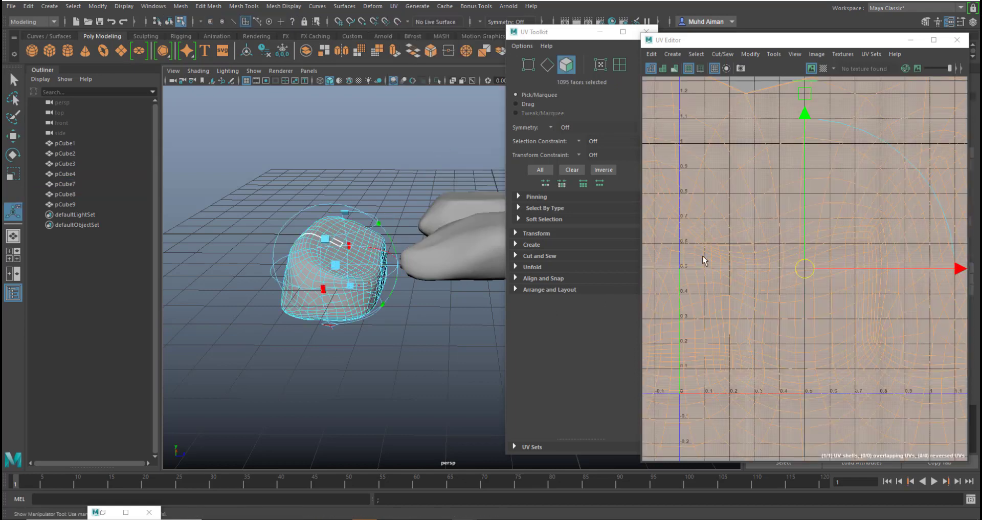
scroll(819, 274, down, 5)
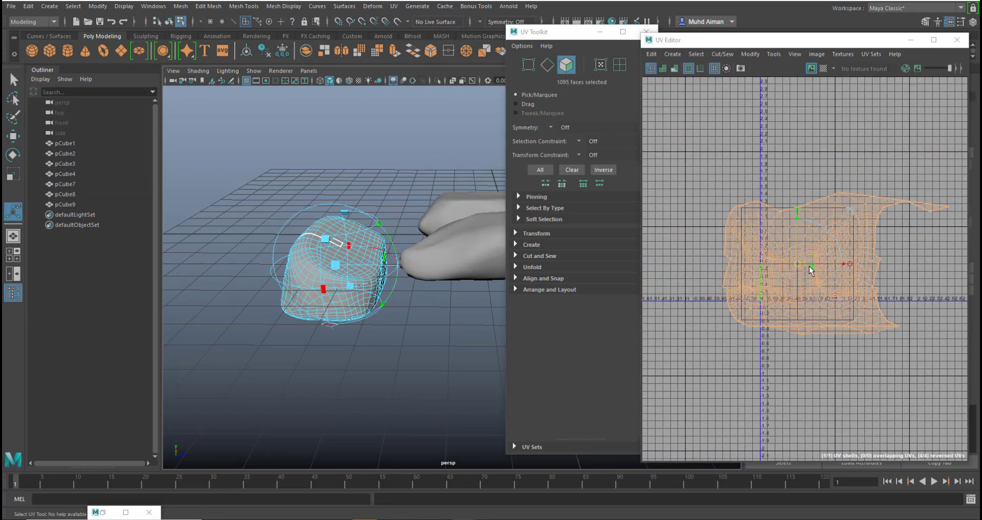
Adjust the spherical projection manipulator around the pCube7 rock to shrink its UV shell, and return to object mode
click(393, 6)
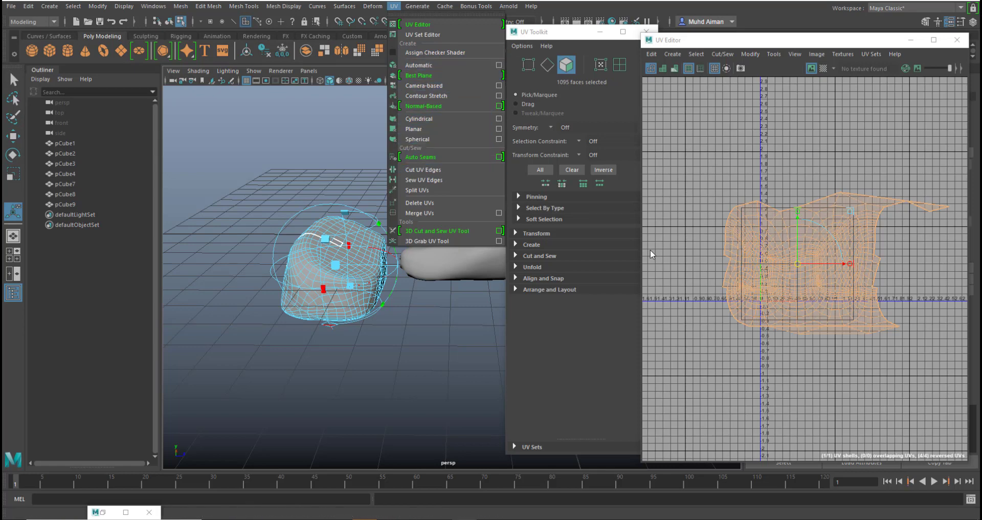
key(alt)
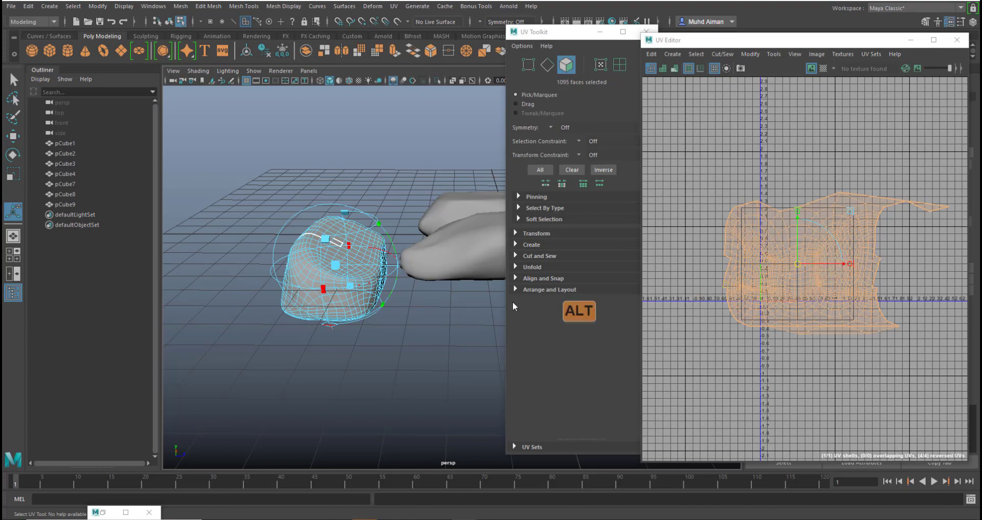
mouse_move(414, 301)
alt+mouse_down()
mouse_move(402, 292)
mouse_move(428, 281)
mouse_move(406, 292)
alt+mouse_up()
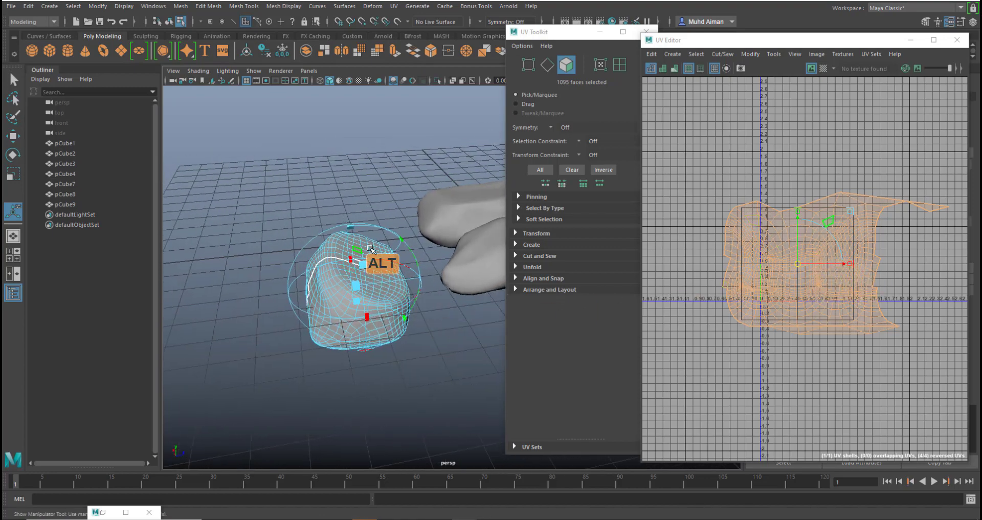
alt+drag(371, 248, 393, 188)
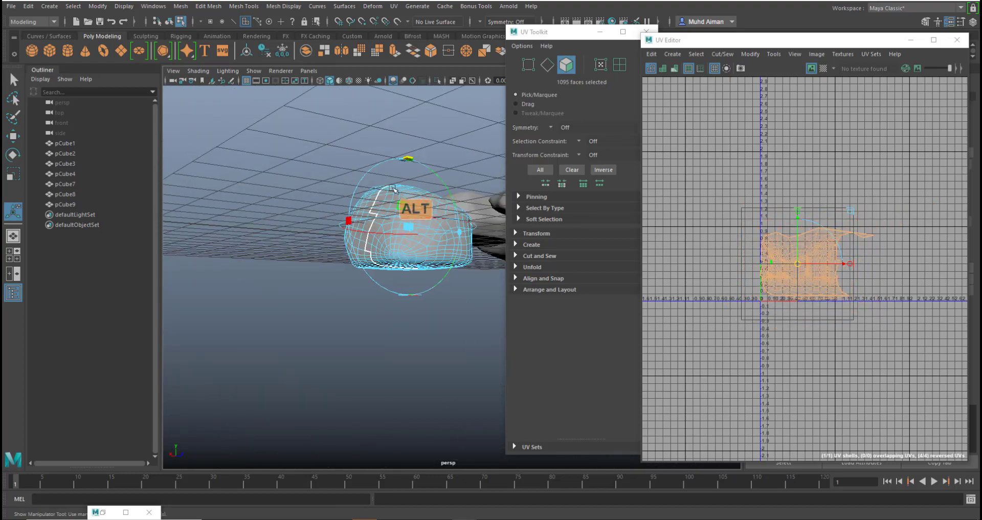
alt+drag(397, 253, 343, 306)
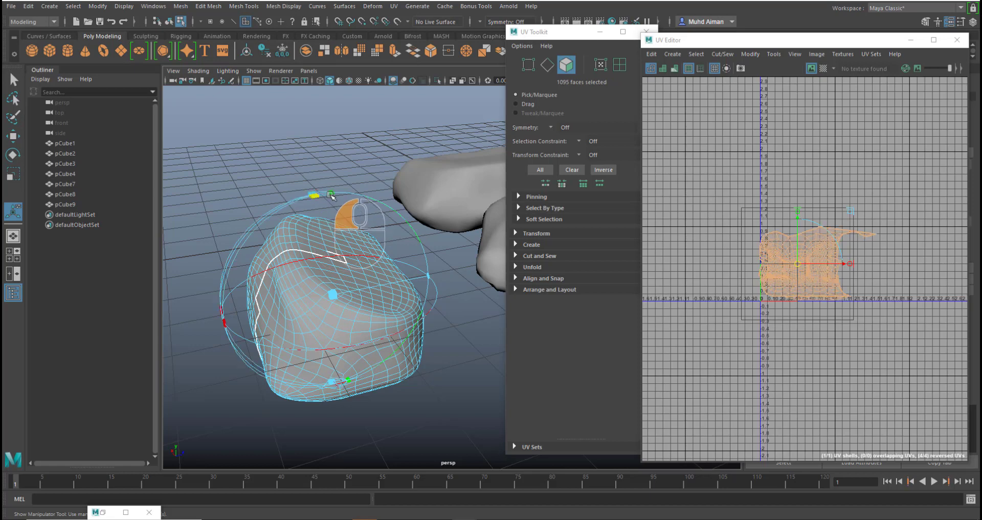
alt+right_drag(344, 236, 357, 250)
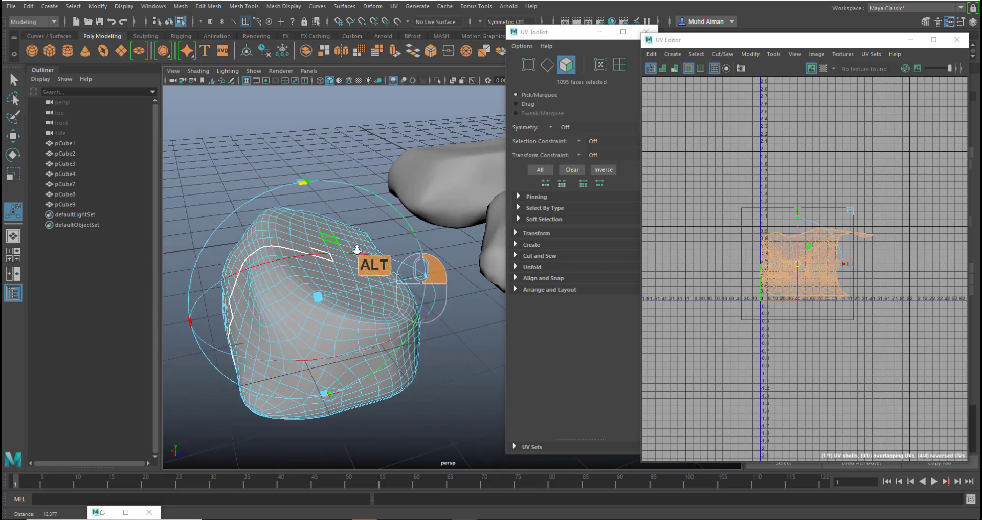
alt+drag(366, 268, 278, 173)
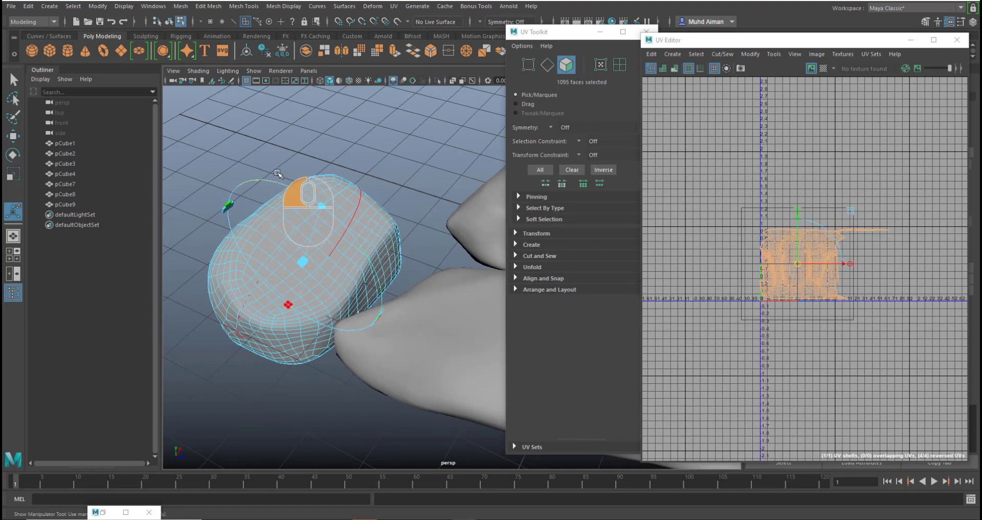
alt+drag(346, 250, 398, 252)
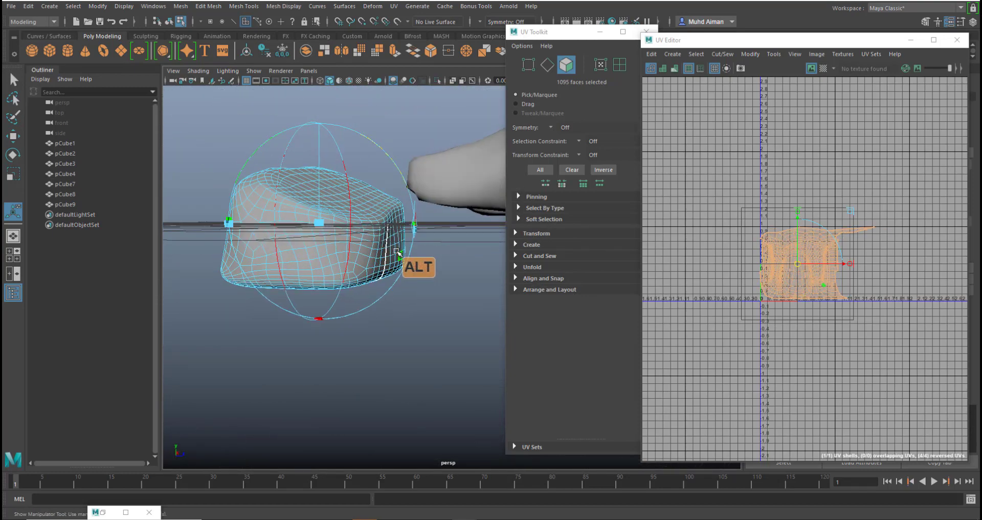
alt+drag(402, 301, 413, 328)
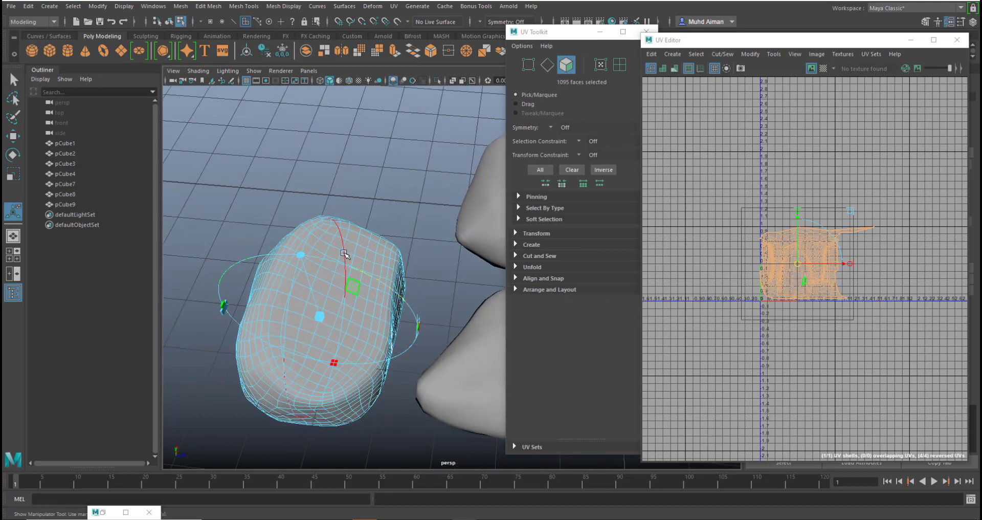
right_drag(348, 235, 385, 214)
Compare the UV layouts of the rocks by selecting pCube4, pCube7 and pCube8 in turn
scroll(384, 241, down, 4)
alt+middle_drag(421, 256, 345, 253)
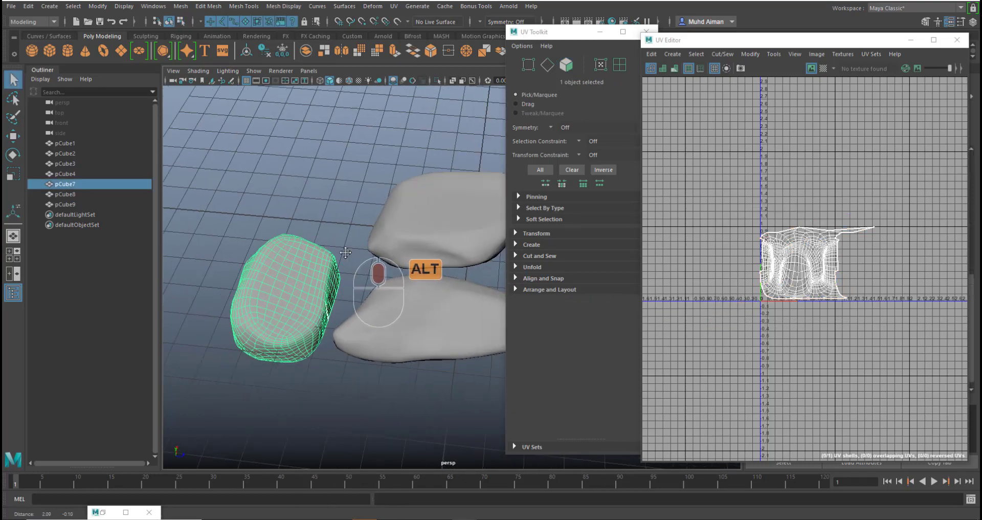
click(420, 247)
alt+drag(420, 247, 243, 290)
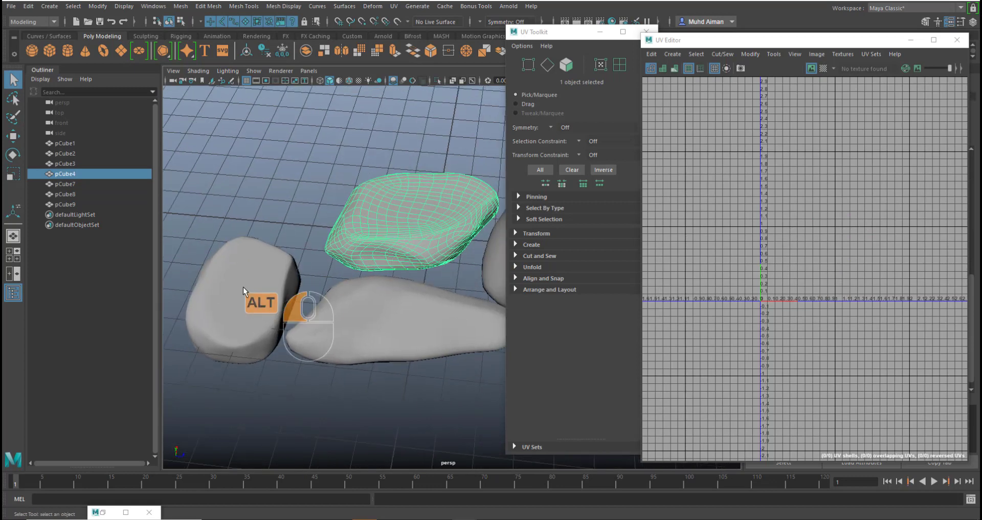
click(251, 269)
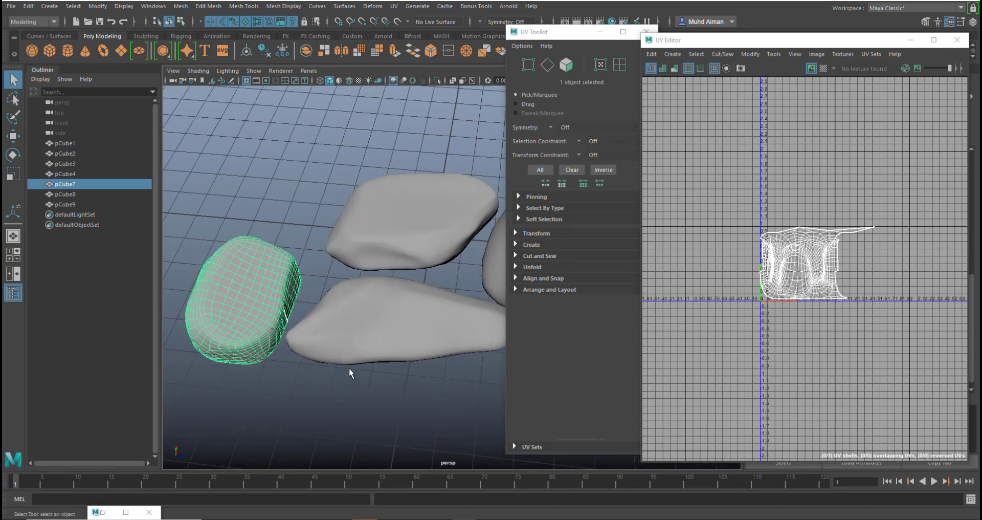
click(386, 339)
scroll(426, 342, down, 4)
alt+middle_drag(427, 342, 407, 334)
key(alt+w)
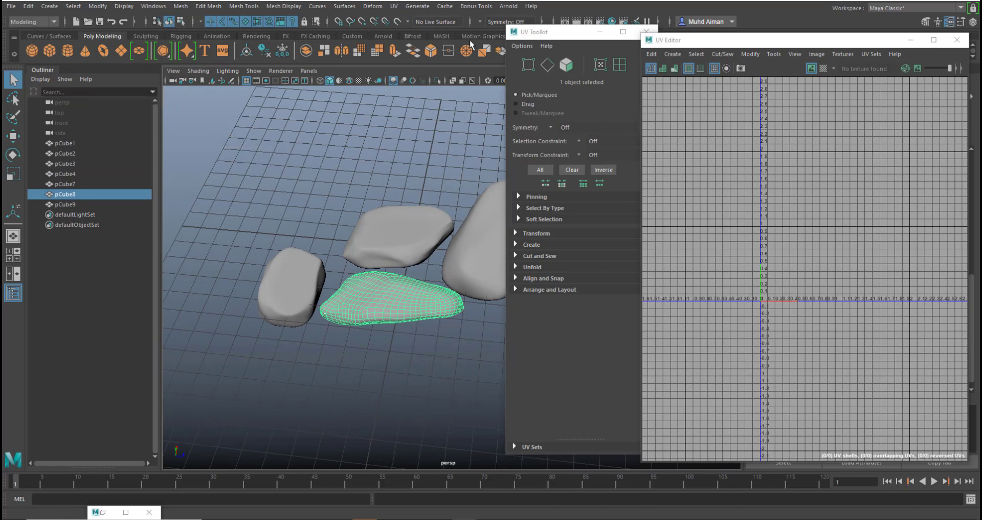
Place the UV Toolkit over the UV Editor to uncover the viewport, and select only the pCube8 rock
drag(579, 41, 792, 134)
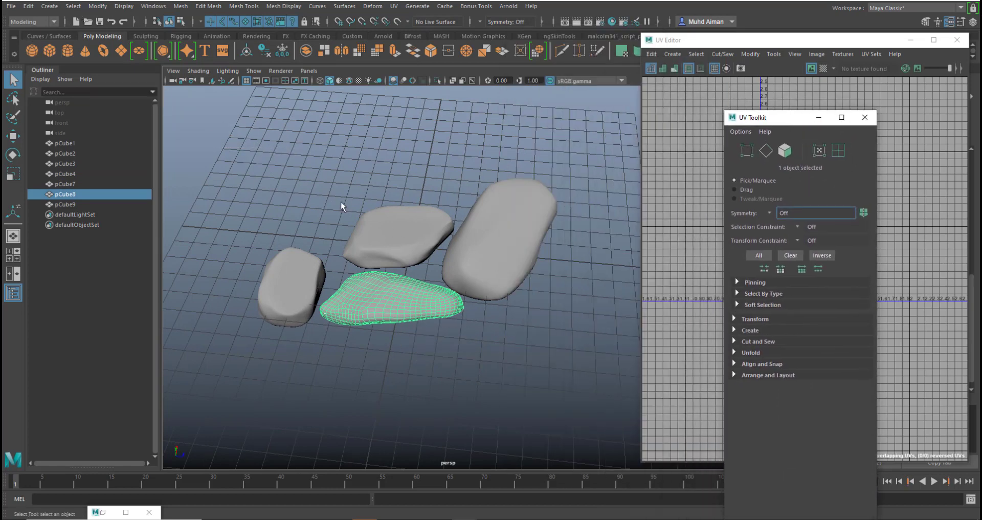
click(407, 302)
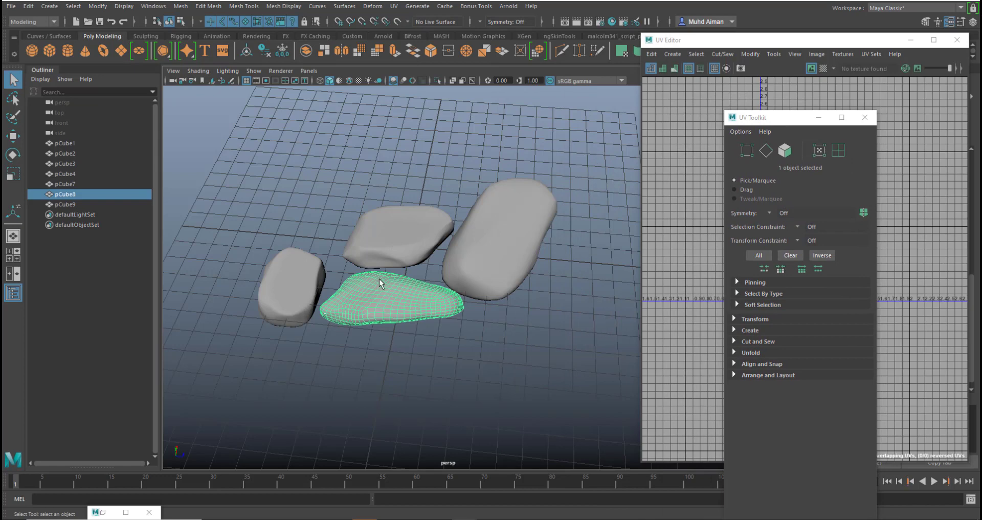
drag(277, 200, 476, 371)
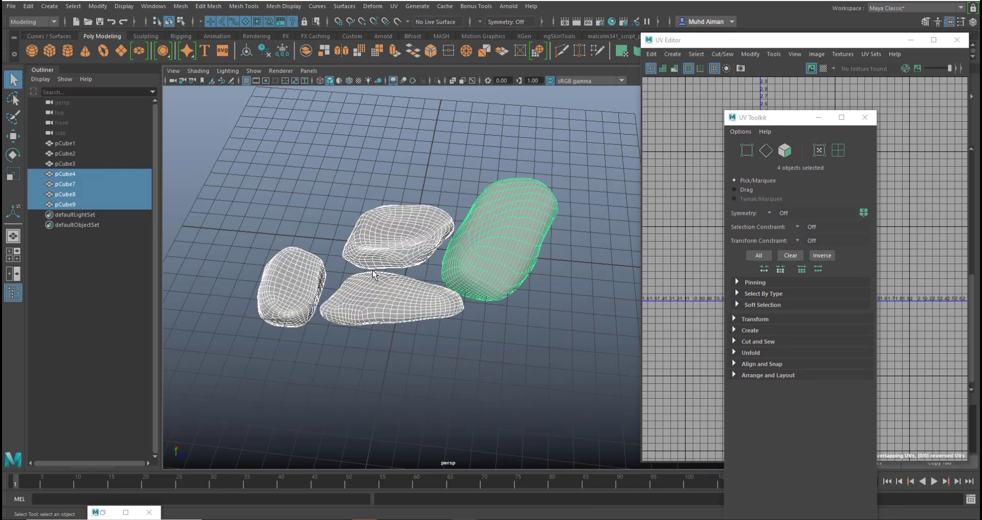
click(401, 316)
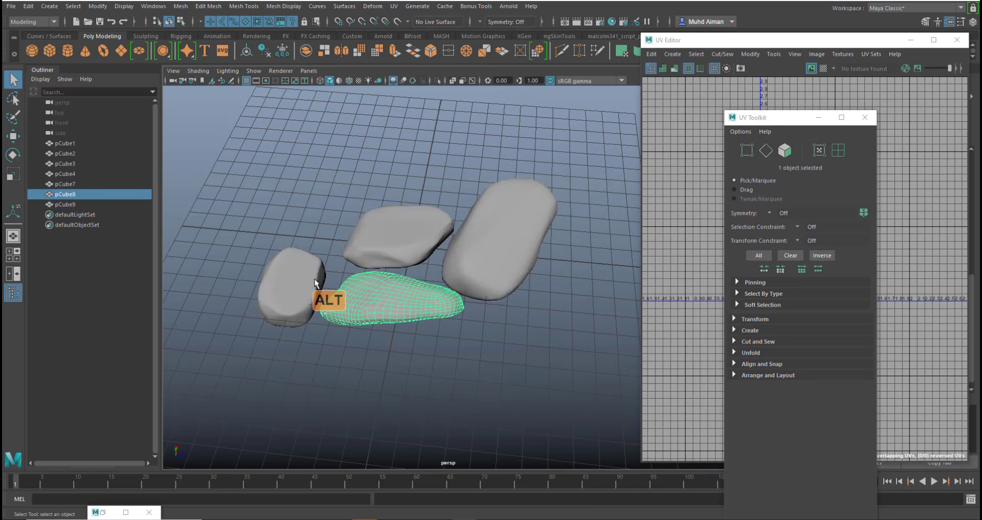
Freeze the transformations of the pCube8 rock
alt+drag(315, 281, 424, 223)
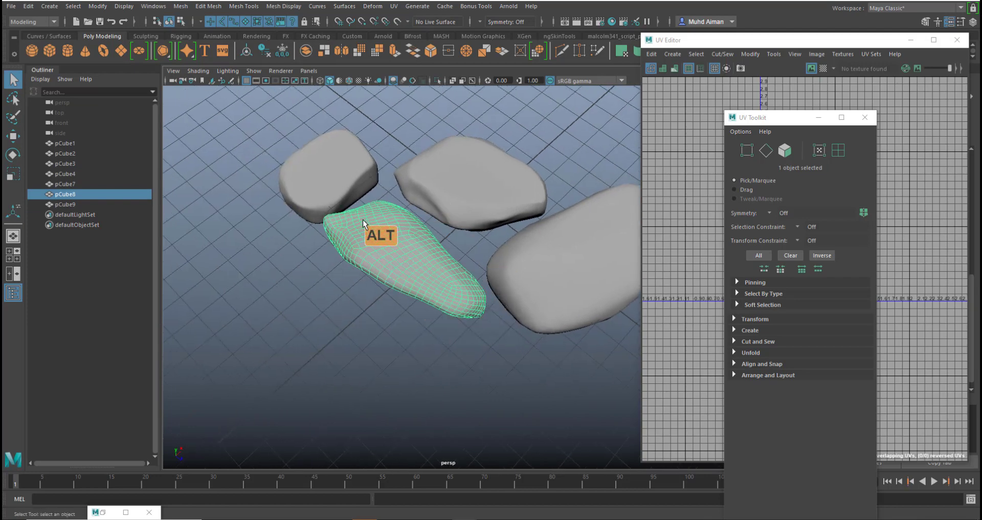
alt+drag(364, 224, 396, 237)
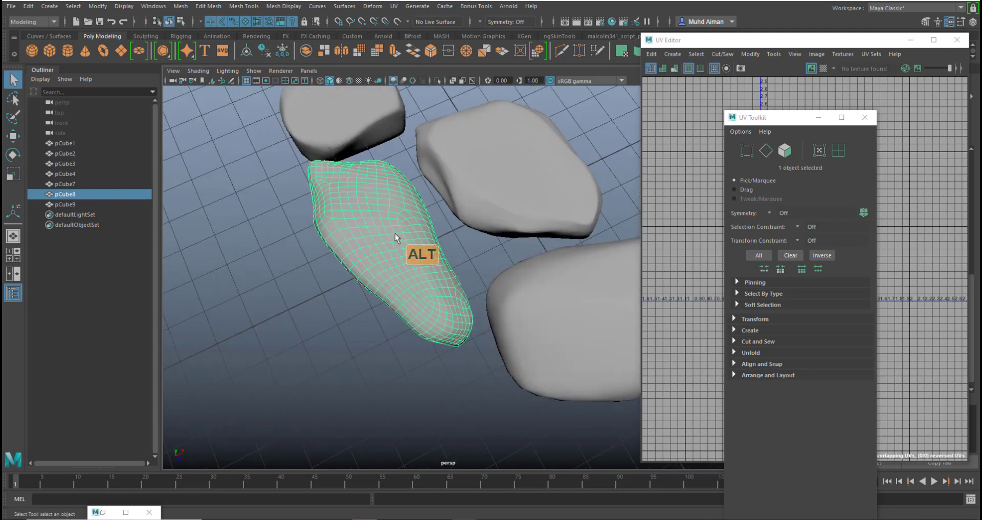
click(97, 7)
click(130, 52)
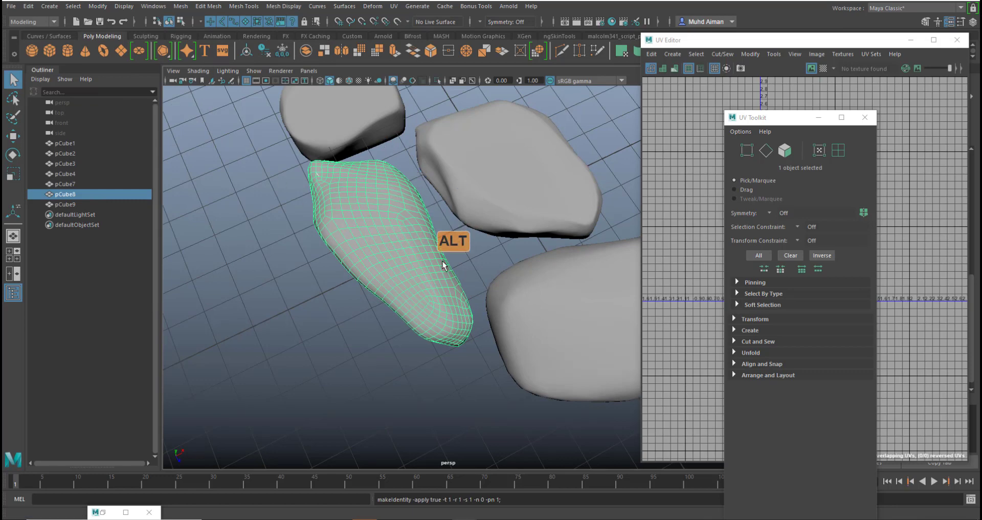
alt+right_drag(468, 279, 408, 236)
key(alt+w)
scroll(504, 267, down, 6)
mouse_move(518, 275)
alt+middle_down()
mouse_move(451, 283)
mouse_move(506, 276)
alt+middle_up()
click(97, 7)
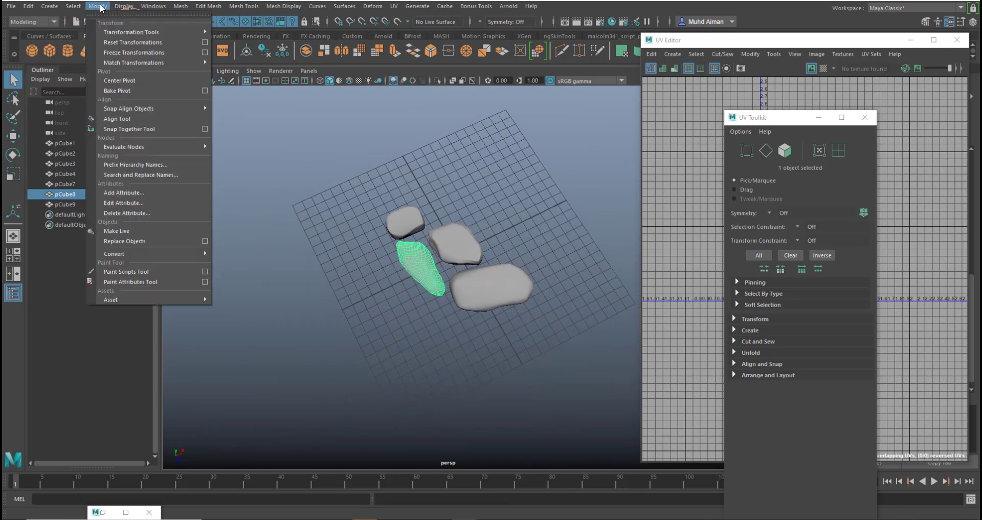
click(132, 53)
Move the pCube8 rock about 5.5 cm along one axis, away from the neighbouring rocks
alt+right_drag(312, 215, 478, 314)
key(w)
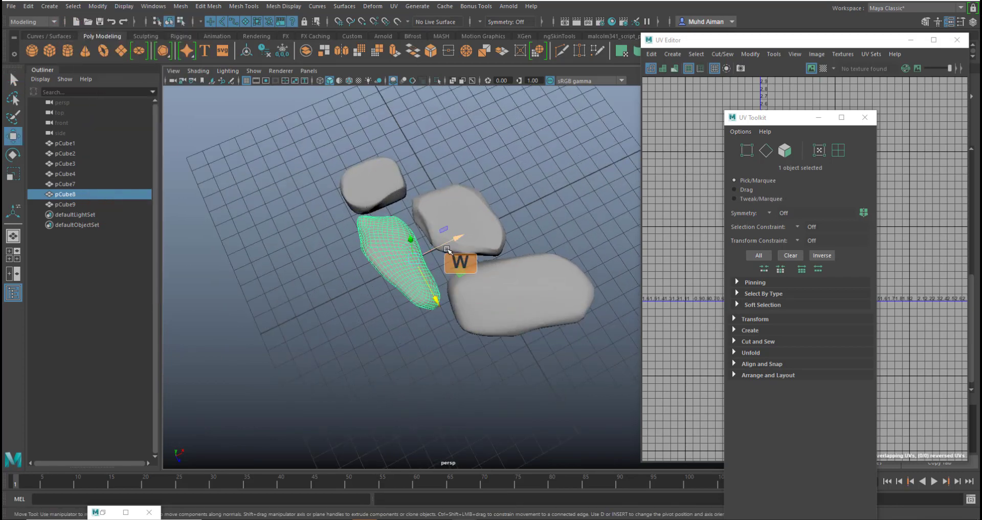
drag(447, 249, 409, 252)
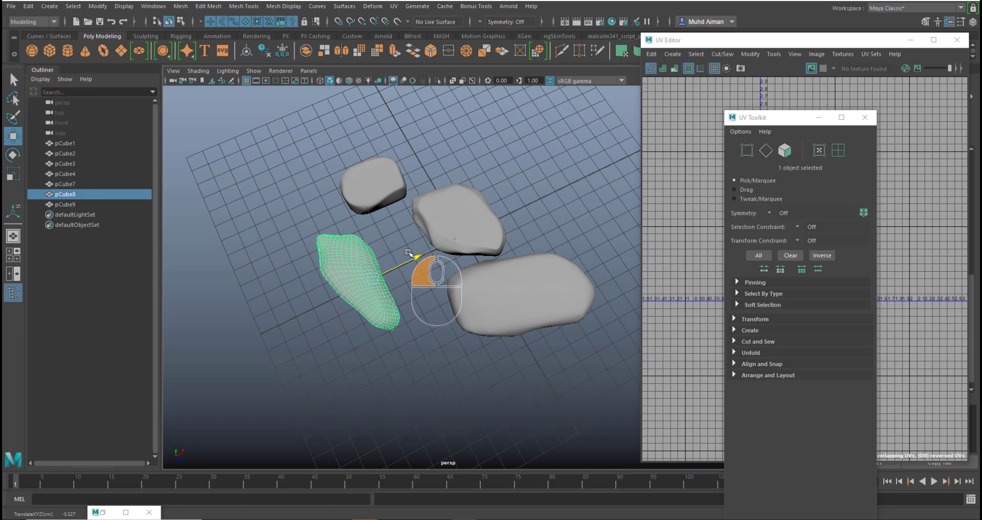
Apply a Spherical UV projection to the pCube8 rock and show its projection manipulator
click(394, 7)
click(399, 7)
click(408, 7)
mouse_move(397, 7)
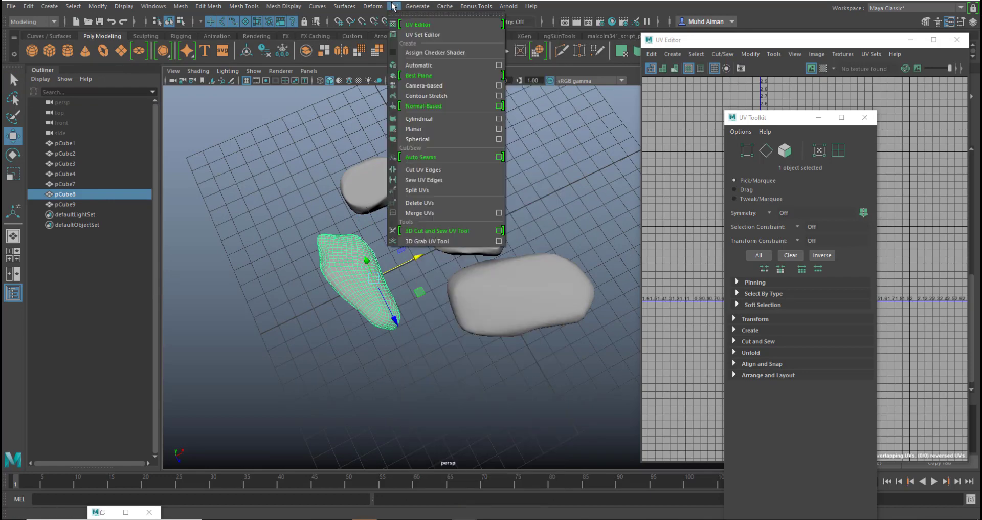
click(431, 141)
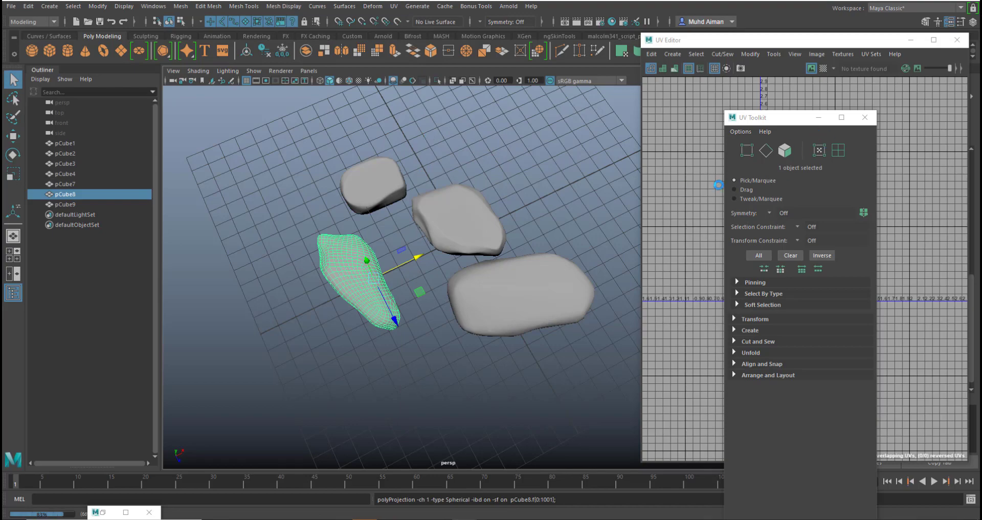
key(t)
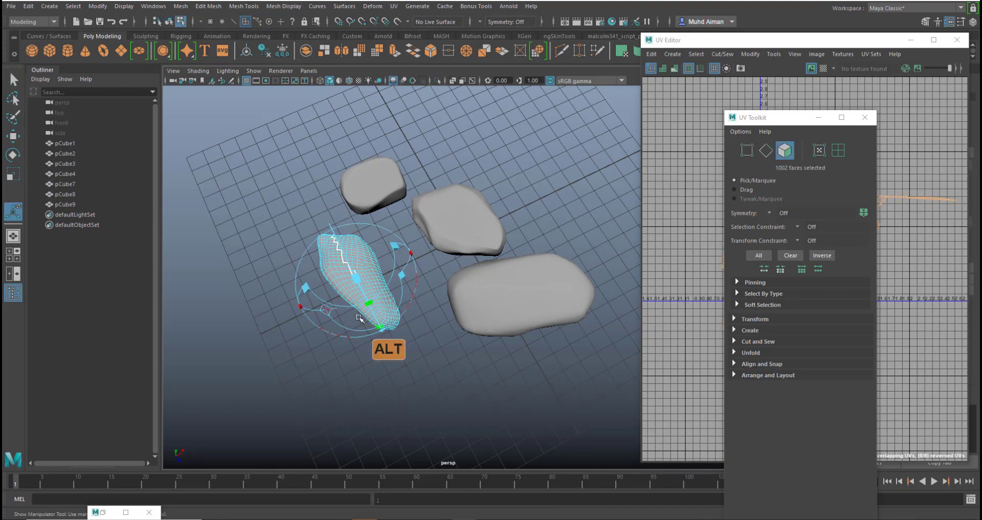
Adjust the spherical projection around the pCube8 rock with its manipulator, and move the UV Toolkit off the UV layout
alt+drag(373, 327, 346, 318)
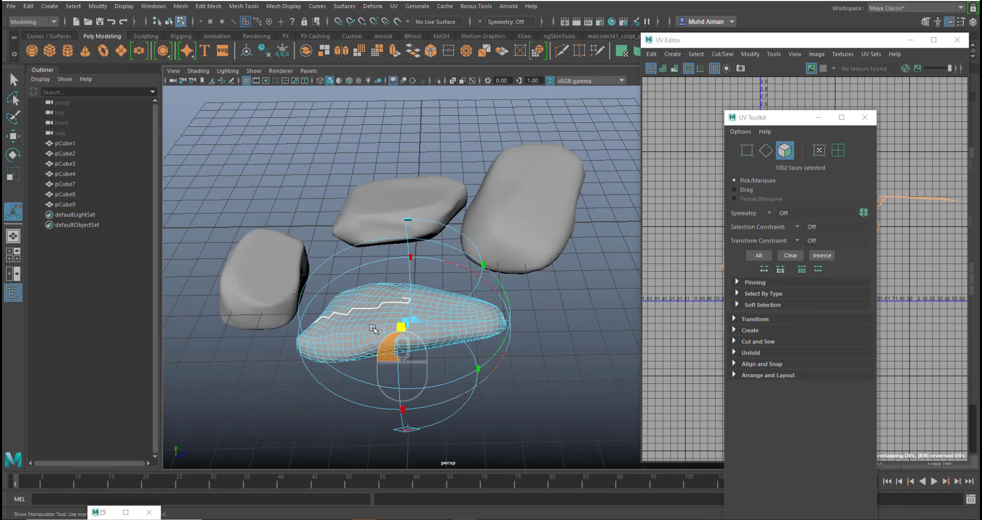
alt+drag(481, 307, 424, 318)
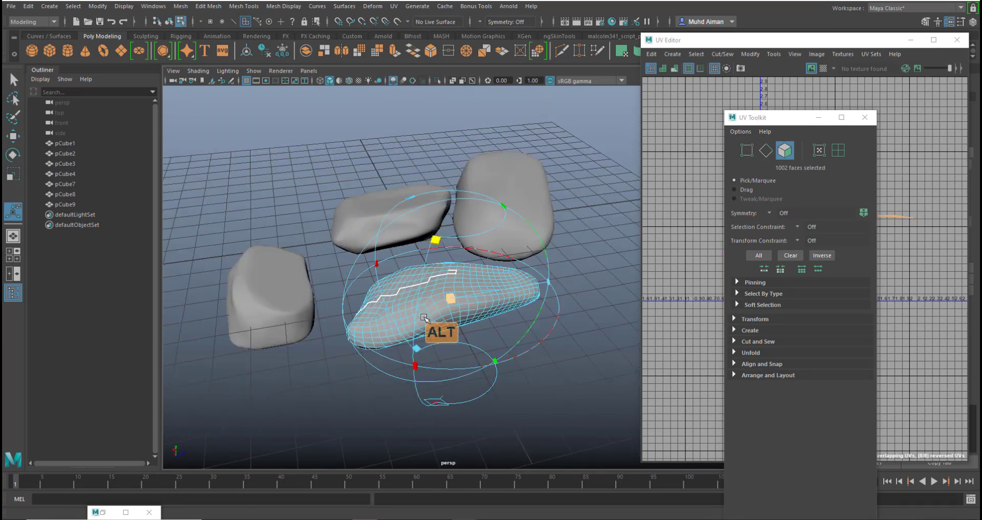
drag(436, 242, 392, 216)
drag(752, 124, 724, 403)
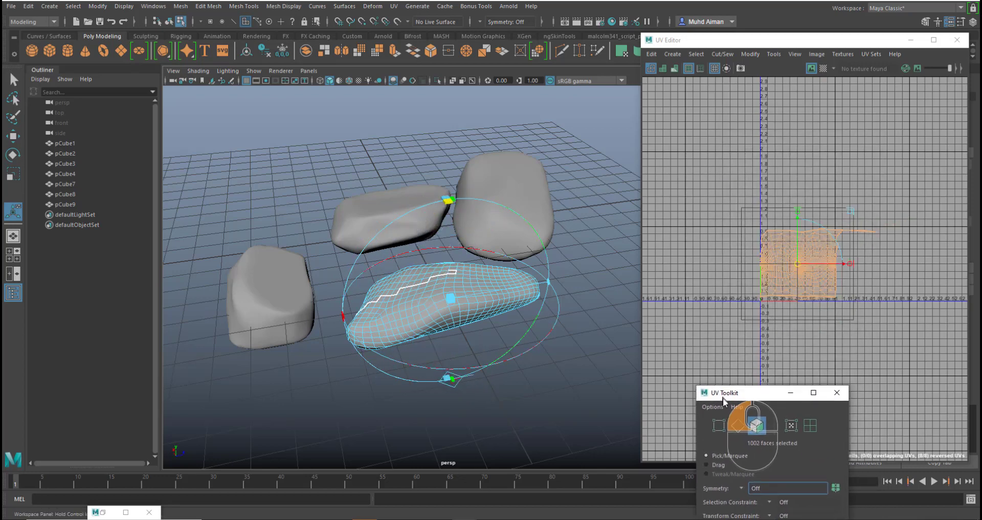
alt+drag(479, 296, 498, 265)
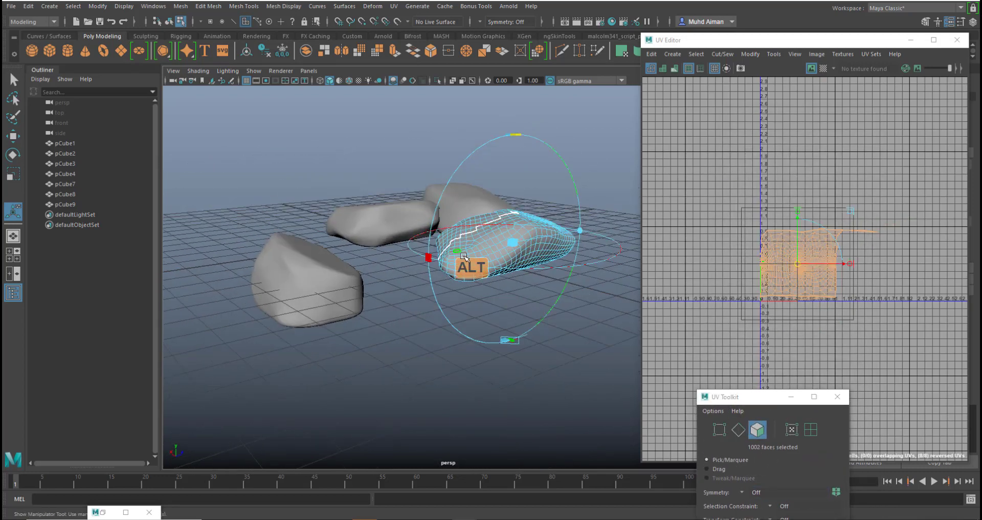
alt+middle_drag(522, 246, 460, 305)
alt+right_drag(460, 306, 477, 228)
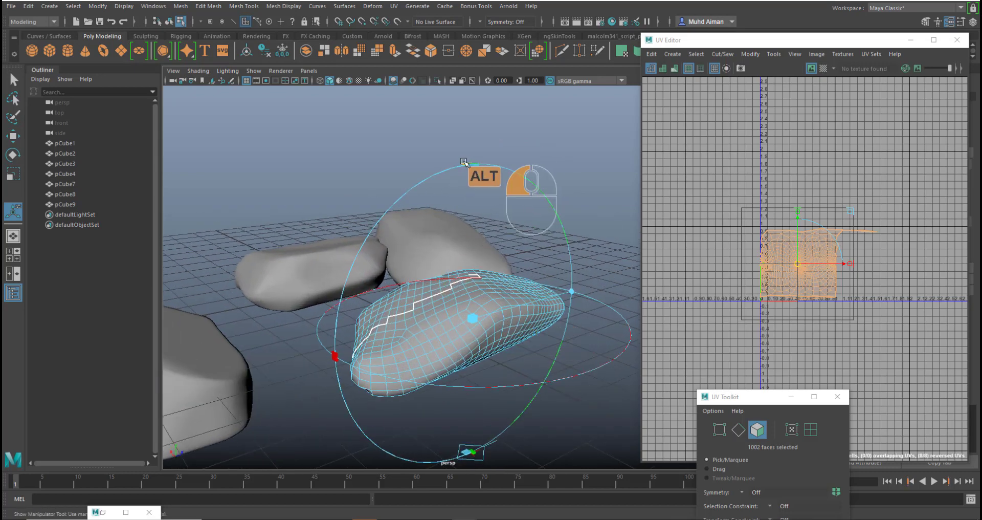
drag(469, 453, 449, 453)
alt+drag(503, 316, 475, 347)
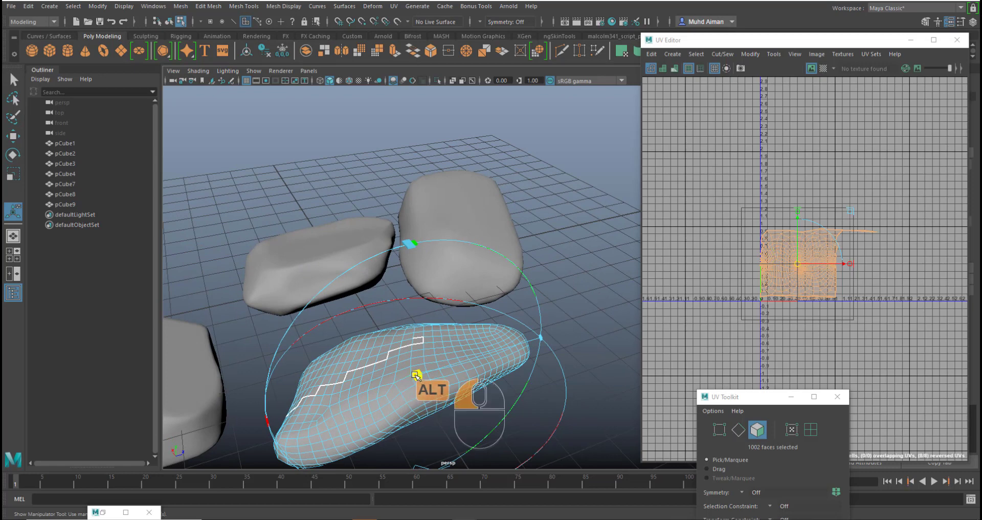
drag(522, 271, 436, 287)
Return to object mode, select the pCube4 rock and apply a Spherical UV projection to it
right_drag(296, 292, 347, 220)
click(407, 207)
alt+drag(407, 207, 351, 305)
key(w)
click(394, 6)
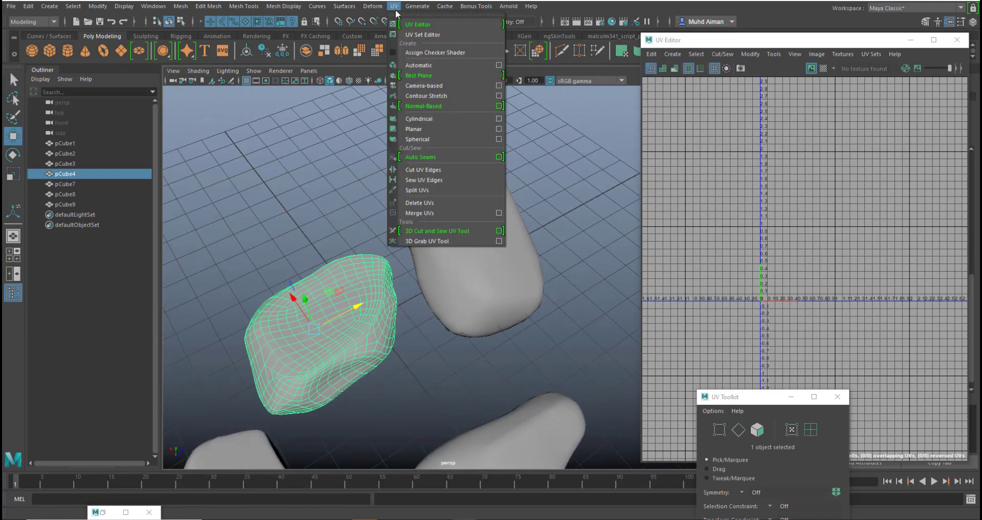
click(429, 139)
Undo the last change and adjust the spherical projection around the pCube4 rock with its manipulator
alt+drag(435, 256, 368, 292)
key(ctrl+z)
alt+drag(398, 334, 385, 373)
drag(285, 253, 253, 350)
alt+drag(316, 309, 231, 309)
alt+drag(326, 327, 354, 262)
alt+drag(309, 276, 383, 278)
Return to object mode, select the pCube9 rock and apply a Spherical UV projection to it
right_drag(376, 237, 479, 259)
click(479, 259)
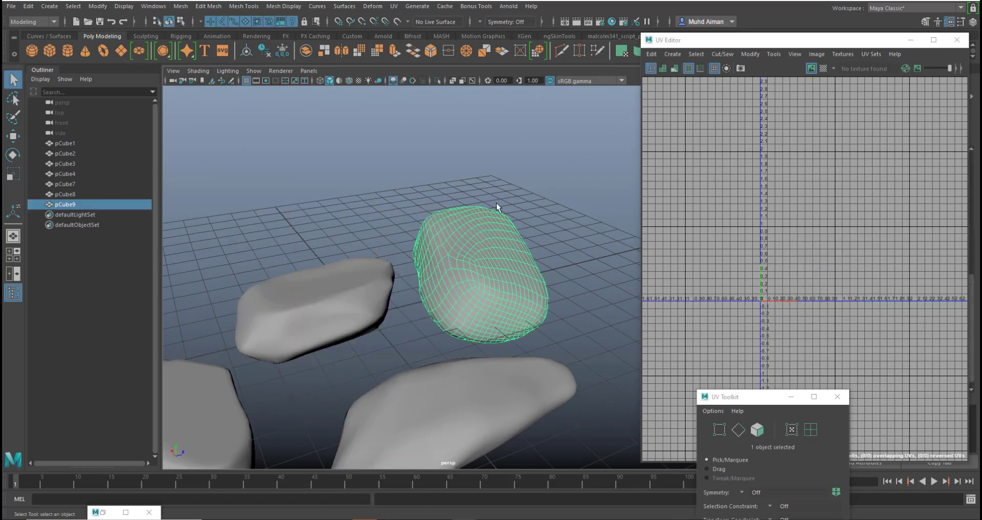
click(393, 6)
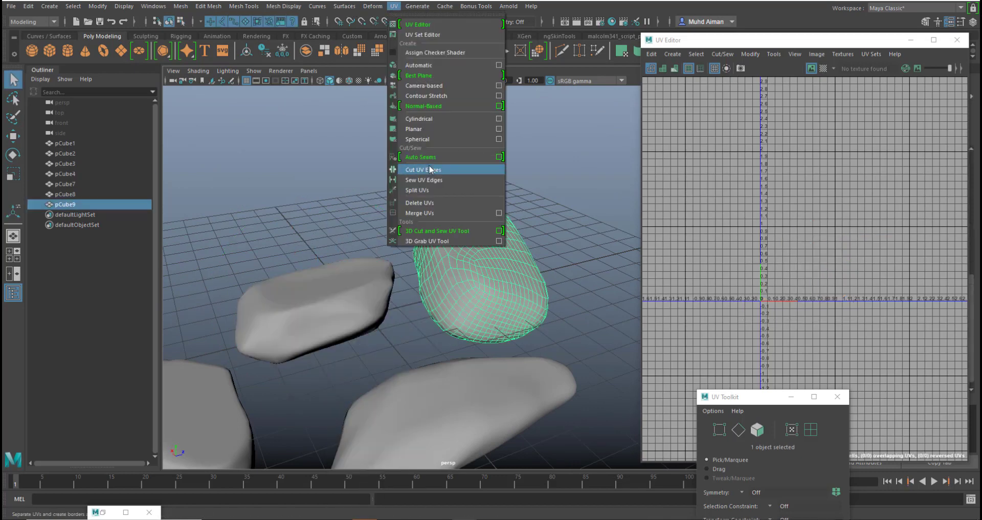
click(429, 138)
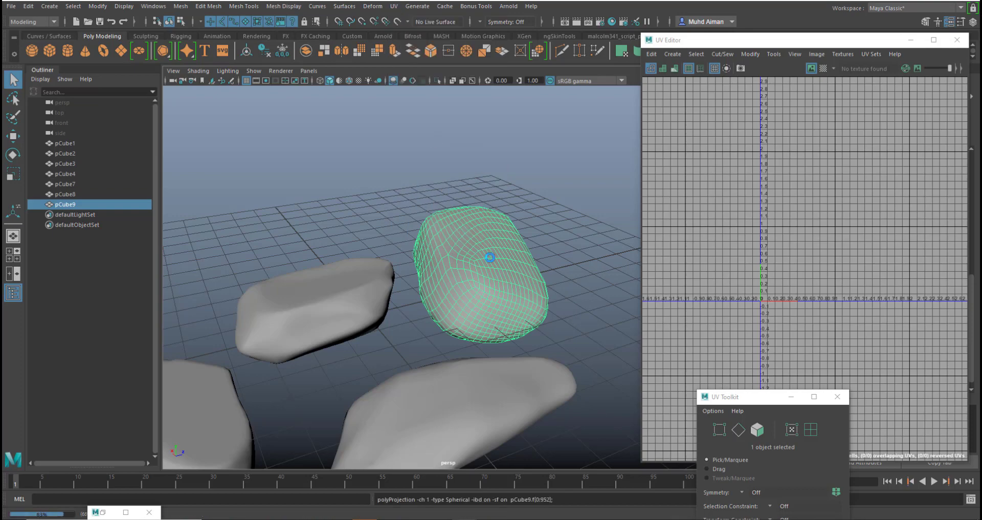
Adjust the spherical projection around the pCube9 rock with its manipulator and return to object mode
mouse_move(514, 269)
alt+mouse_down()
mouse_move(471, 283)
mouse_move(509, 283)
alt+mouse_up()
drag(530, 238, 422, 208)
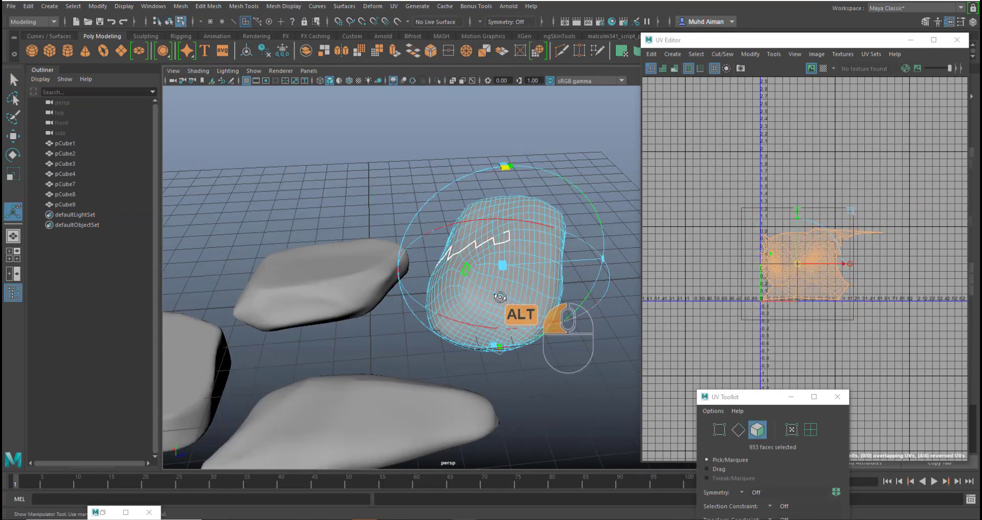
alt+drag(481, 329, 482, 310)
alt+right_drag(480, 309, 381, 256)
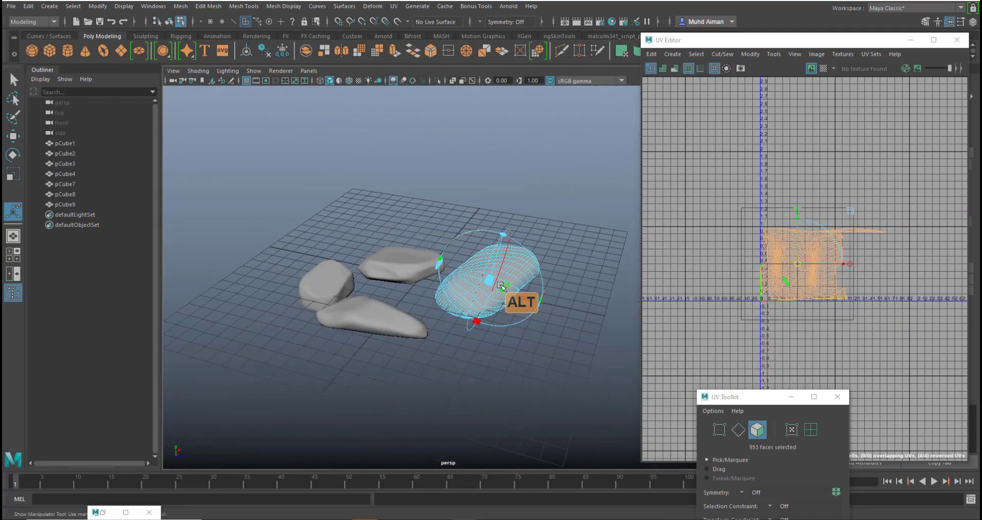
right_drag(476, 238, 530, 218)
Select the pCube4 rock and move it about 2.6 cm away from the other rocks
alt+drag(410, 335, 445, 314)
click(412, 321)
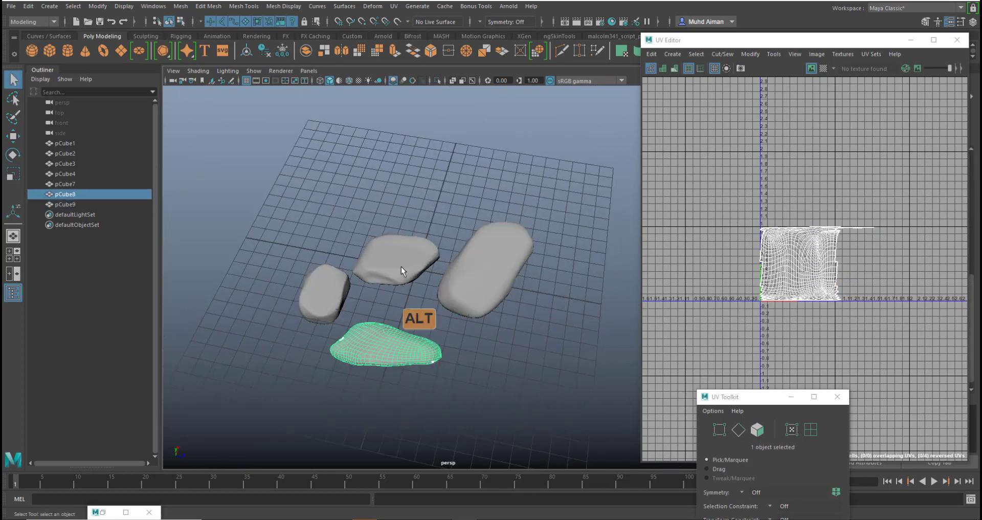
click(417, 273)
key(w)
drag(404, 234, 414, 206)
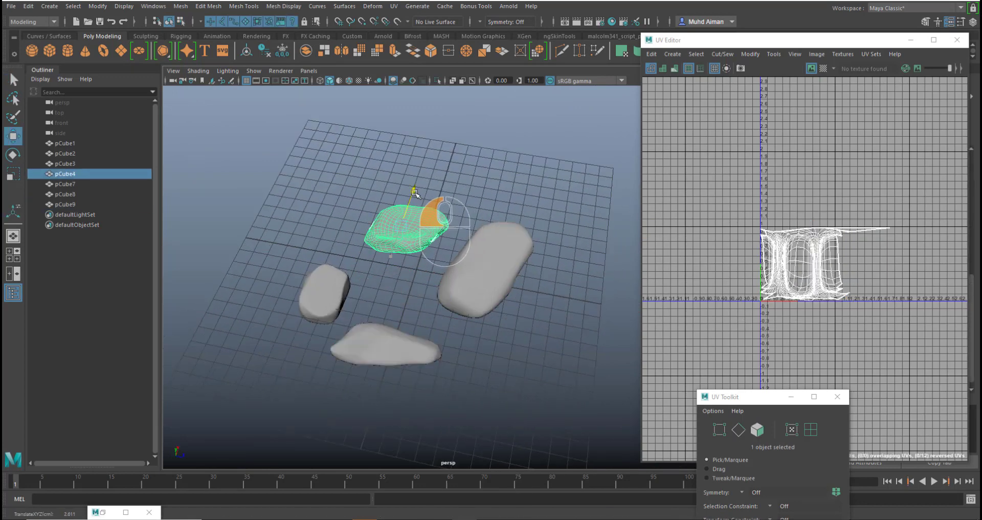
Rotate the pCube8 rock about its vertical axis to turn it crosswise to its former direction
click(423, 349)
key(e)
drag(423, 349, 378, 377)
Select all four rocks, pCube4, pCube7, pCube8 and pCube9, and delete all construction history in the scene
alt+right_drag(391, 363, 468, 435)
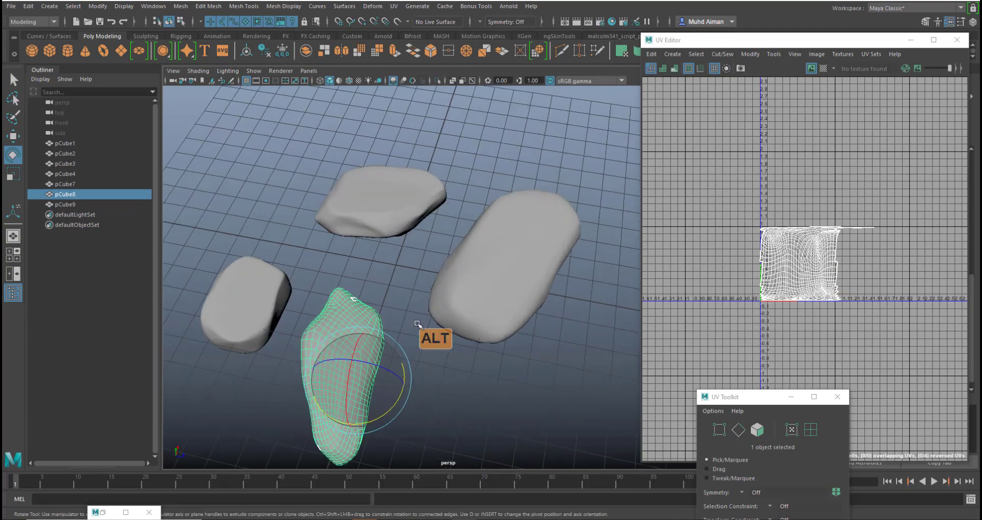
mouse_move(439, 348)
alt+mouse_down()
mouse_move(422, 323)
mouse_move(442, 330)
alt+mouse_up()
shift+click(494, 279)
shift+click(384, 220)
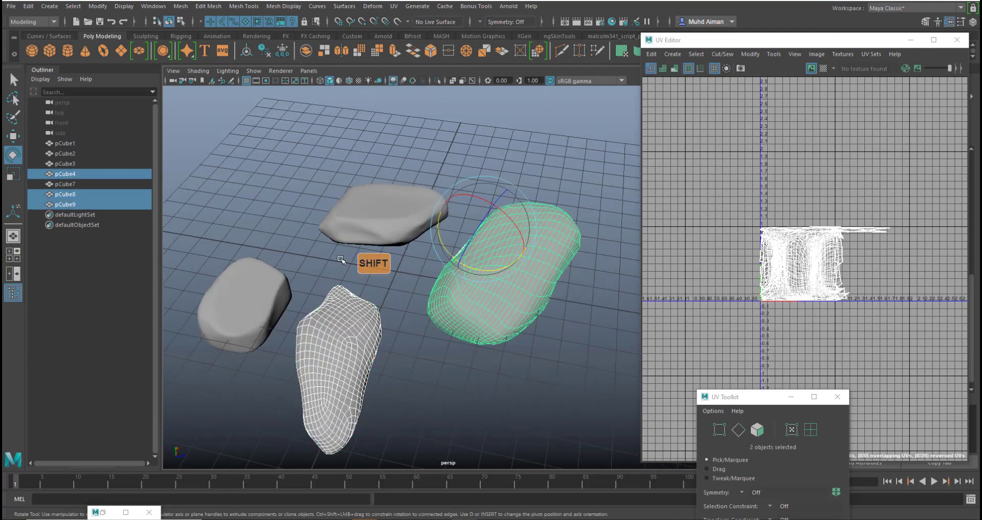
shift+click(245, 302)
click(28, 6)
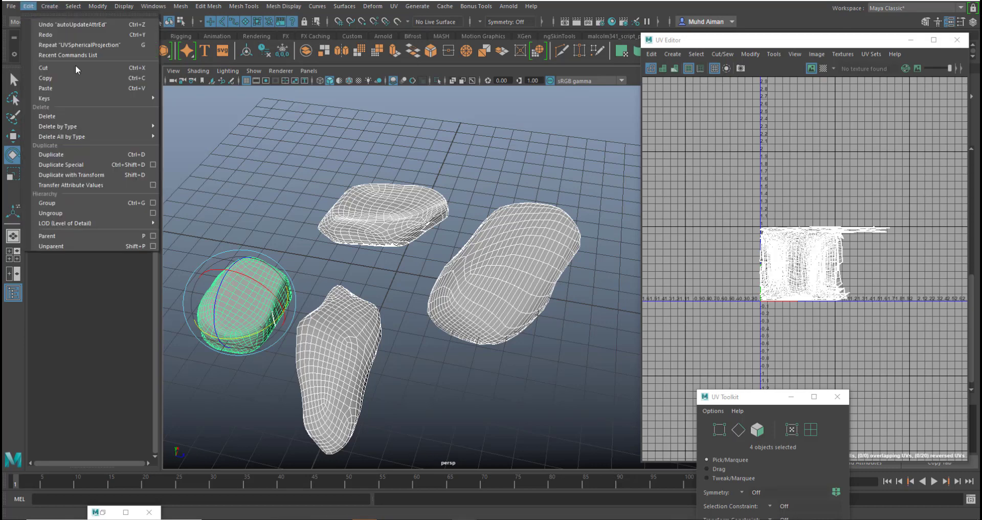
mouse_move(123, 137)
click(194, 146)
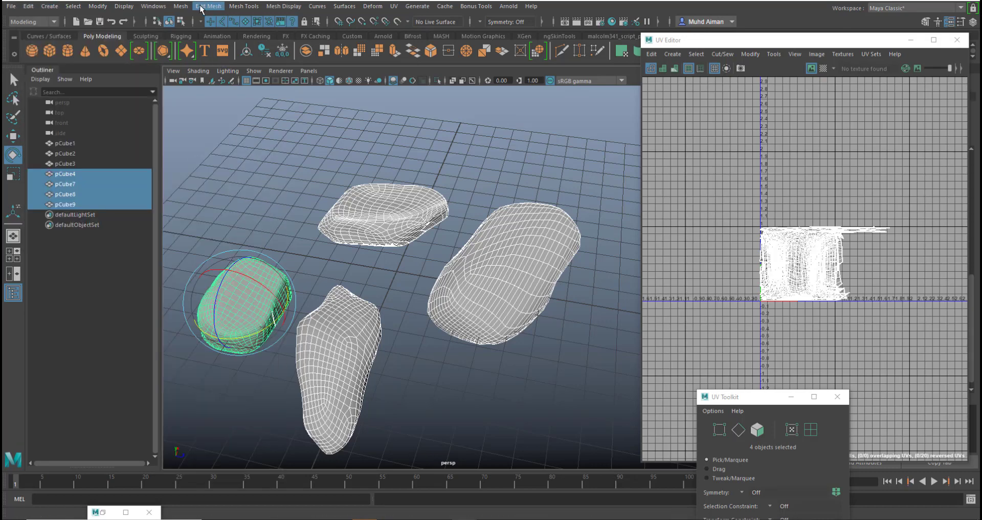
Combine the four selected rocks into one mesh and delete all construction history again
click(180, 6)
click(219, 43)
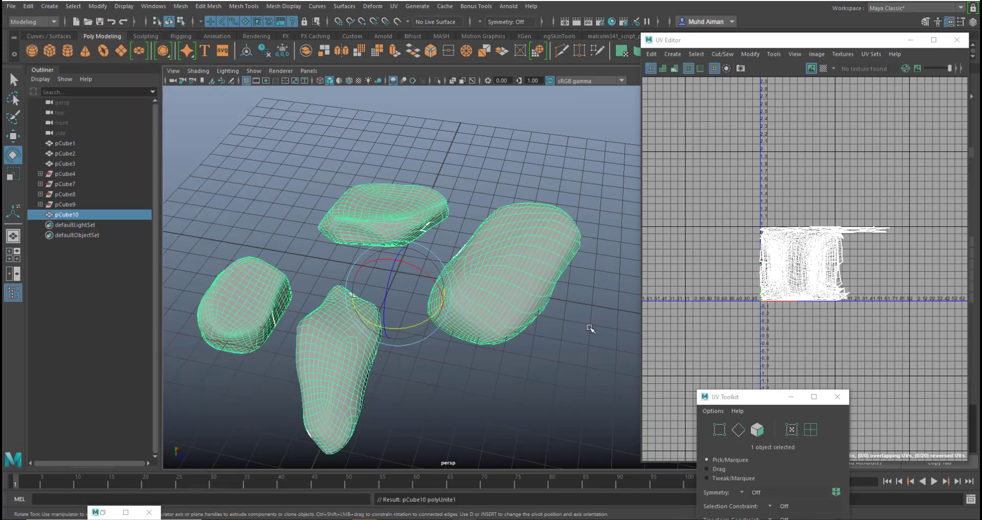
click(28, 6)
mouse_move(133, 132)
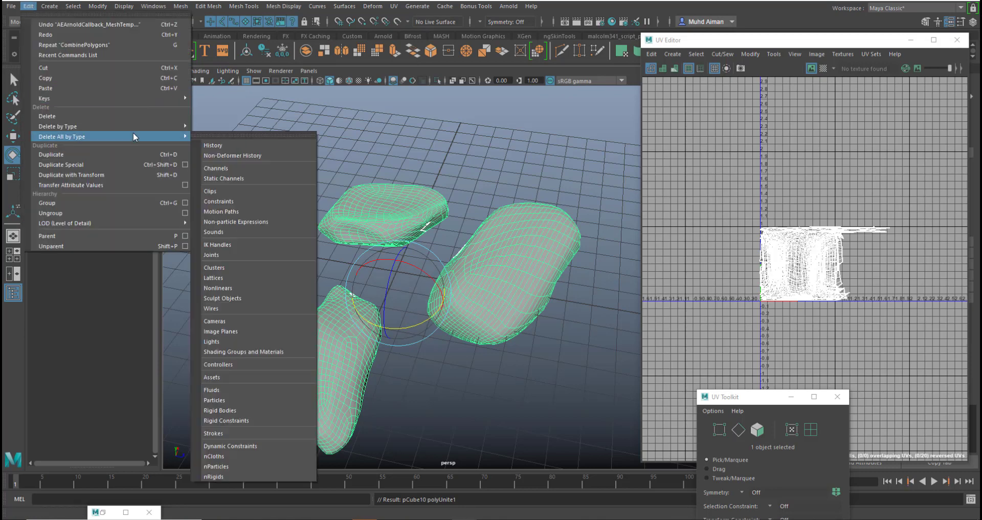
click(216, 147)
Export the combined rock mesh as an OBJ file named "Rocks Combine" in the ENV DEMO scenes folder
alt+drag(269, 225, 407, 264)
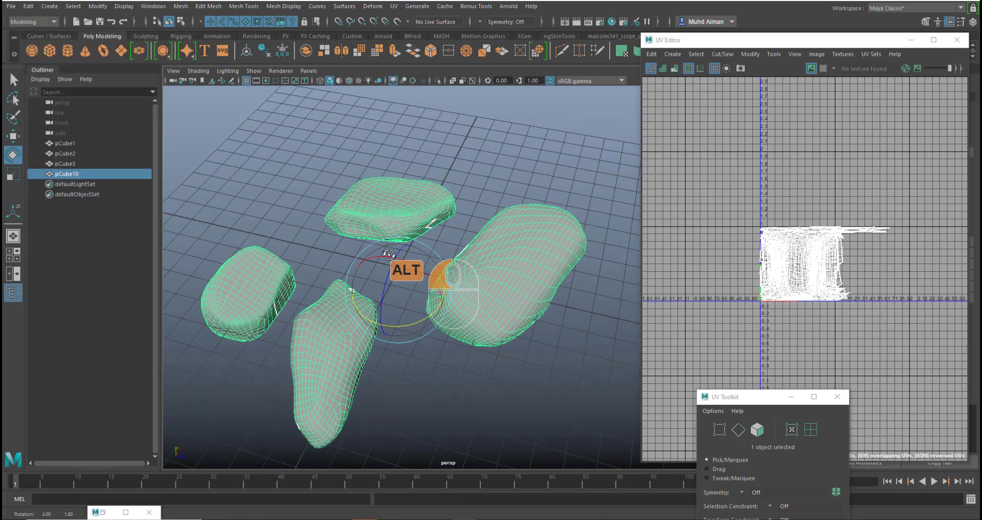
key(w)
click(15, 7)
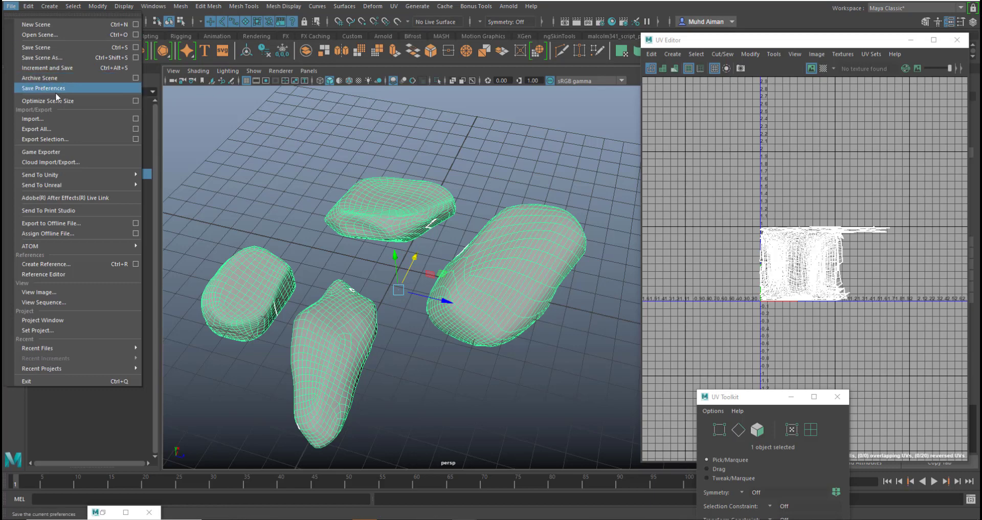
click(61, 140)
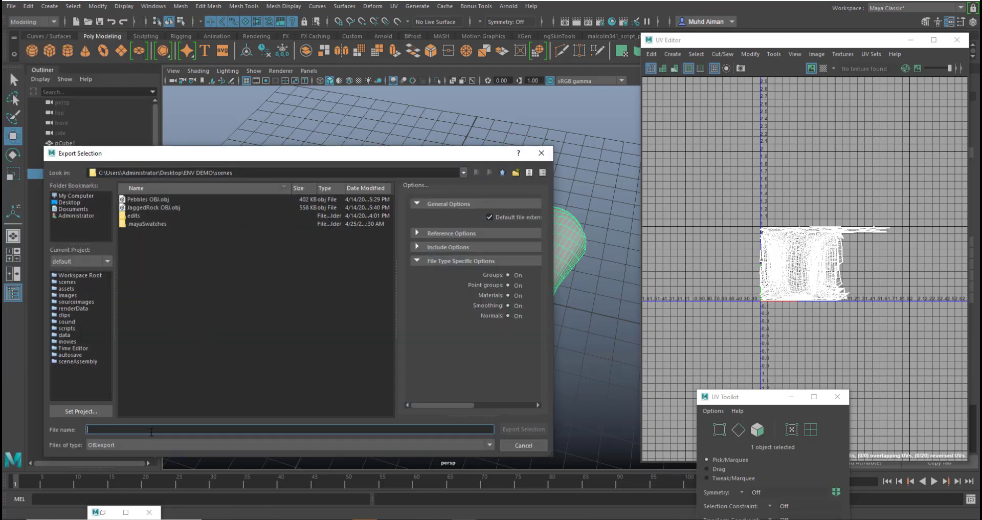
text(R)
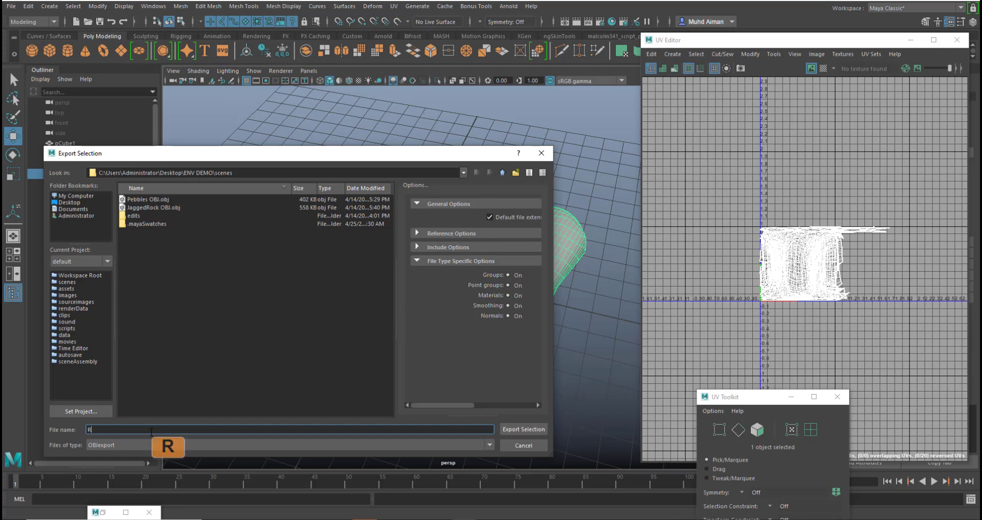
text(ocks Combine)
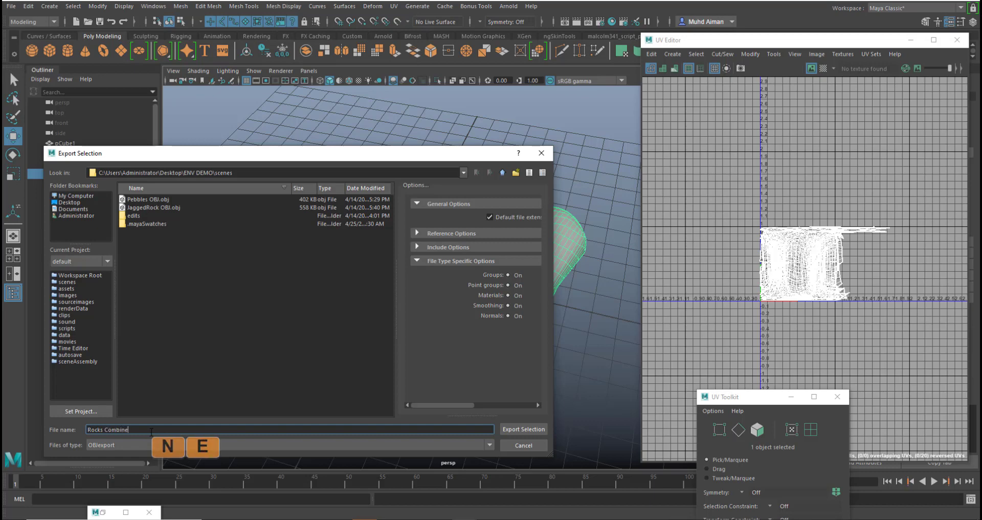
key(Return)
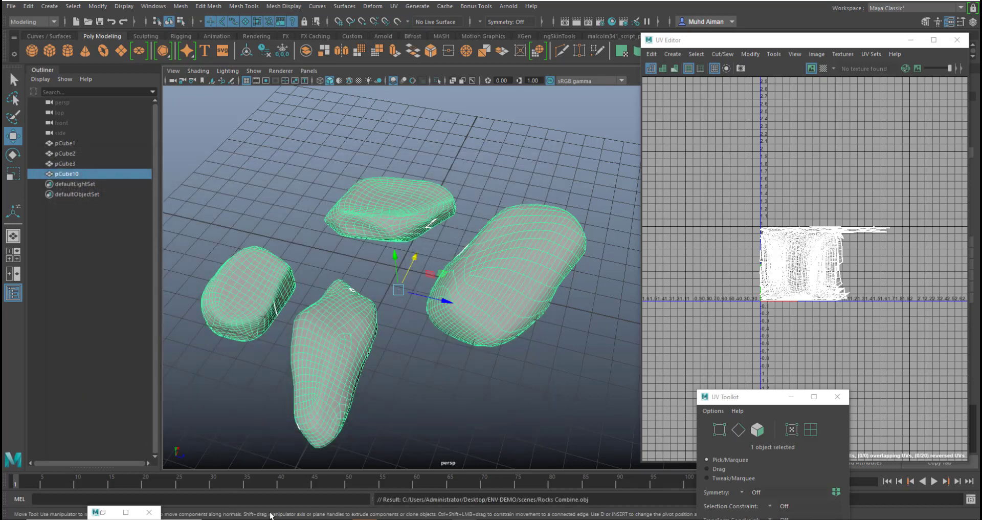
Switch to Quixel Mixer and create a new 2048 px mix named RocksAssets, discarding the unsaved changes to the Ground mix
click(398, 397)
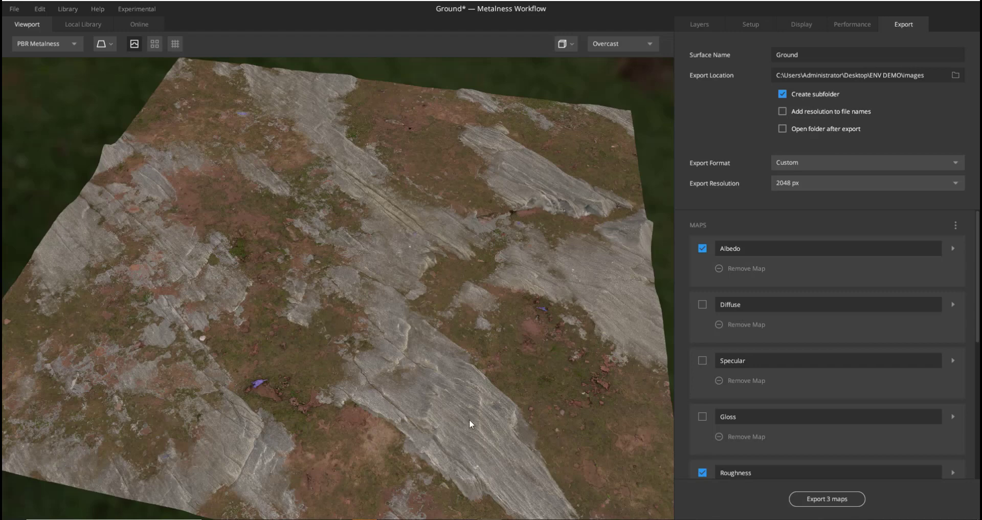
alt+drag(469, 419, 460, 327)
click(39, 9)
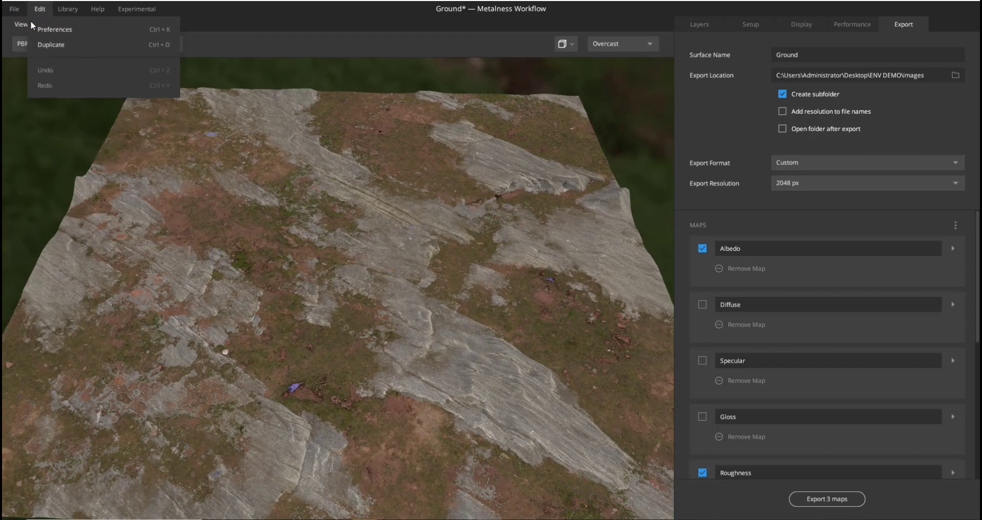
click(41, 29)
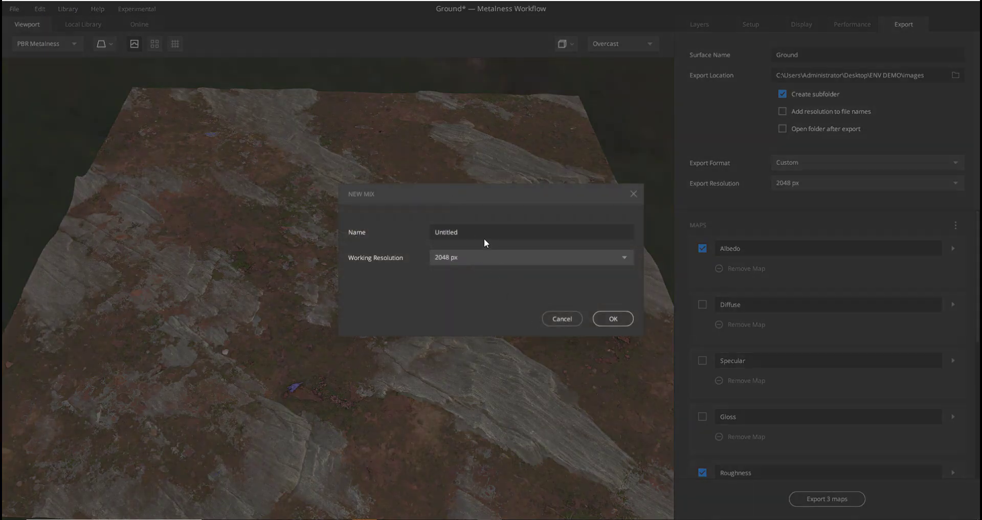
double_click(477, 234)
key(Caps_Lock)
text(RocksAssets)
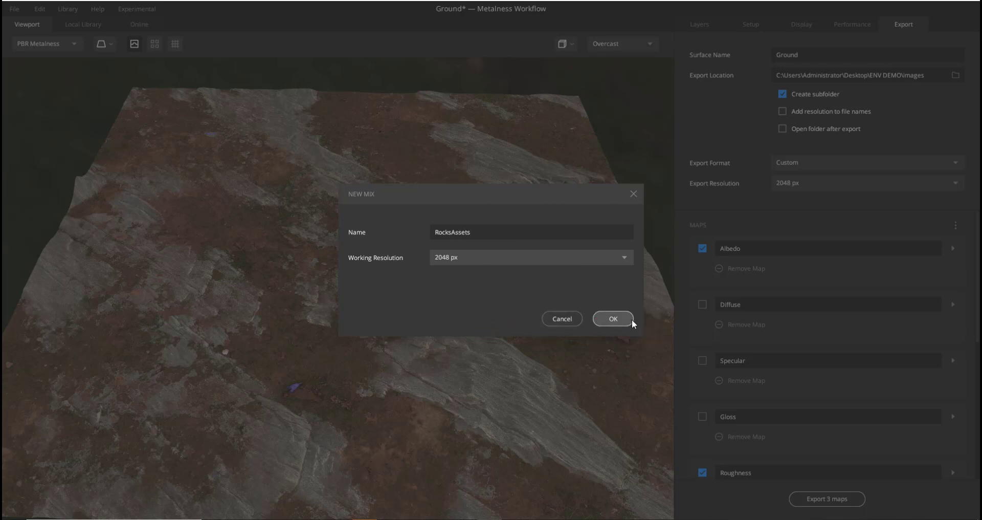
click(632, 320)
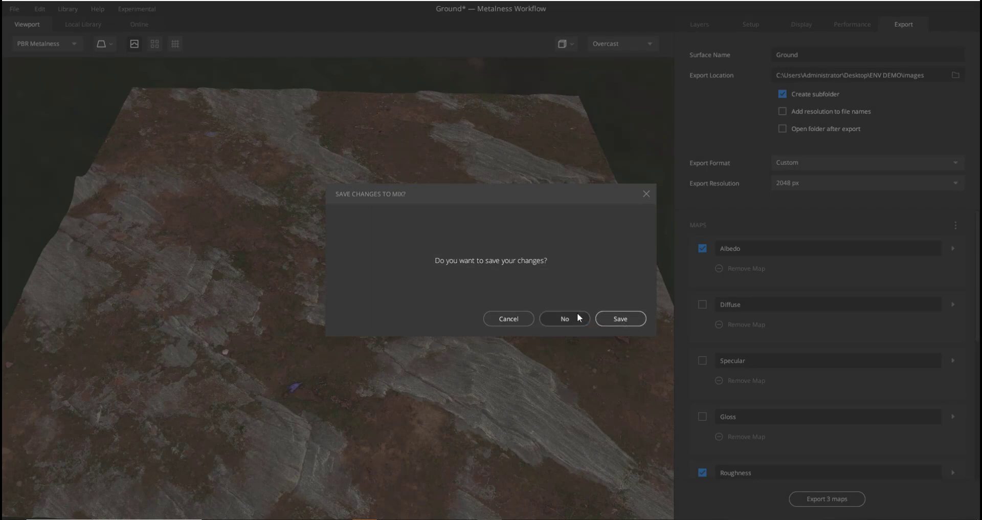
click(565, 318)
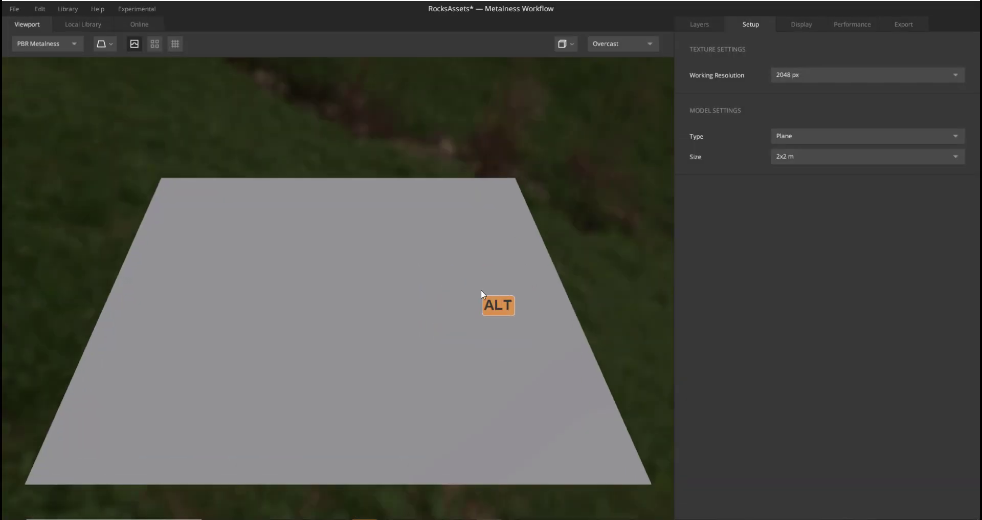
Choose Custom Mesh as the model type and go up to the project folder in the mesh file dialog
alt+drag(481, 290, 284, 187)
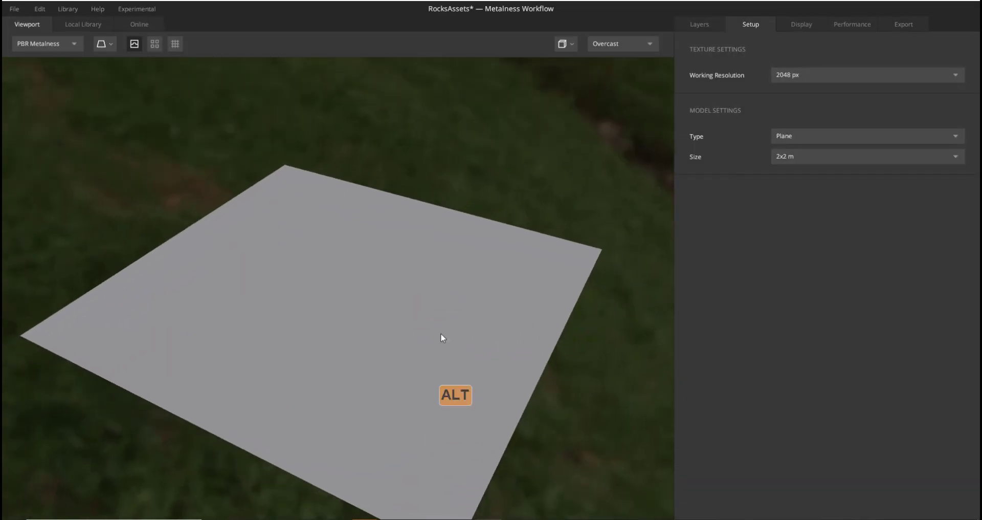
alt+middle_drag(464, 289, 449, 276)
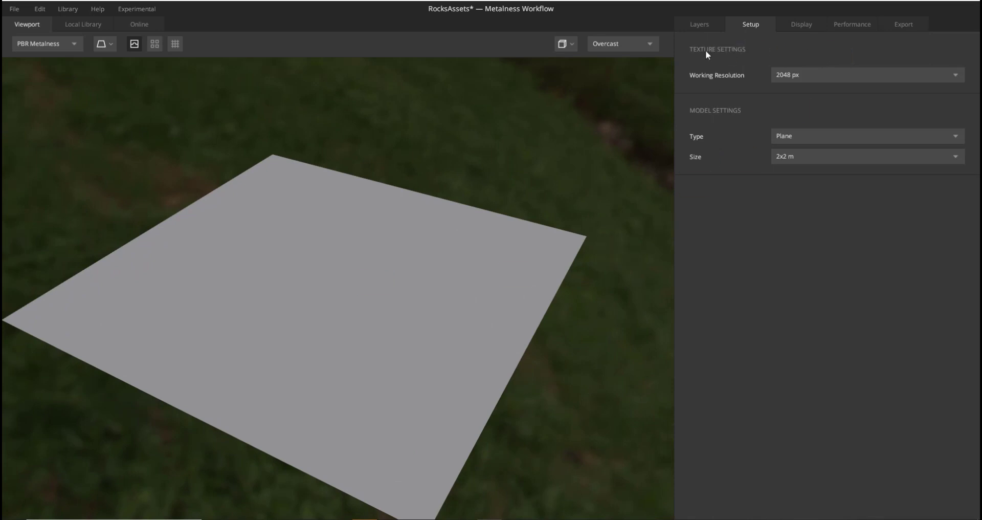
click(719, 24)
click(756, 22)
click(793, 137)
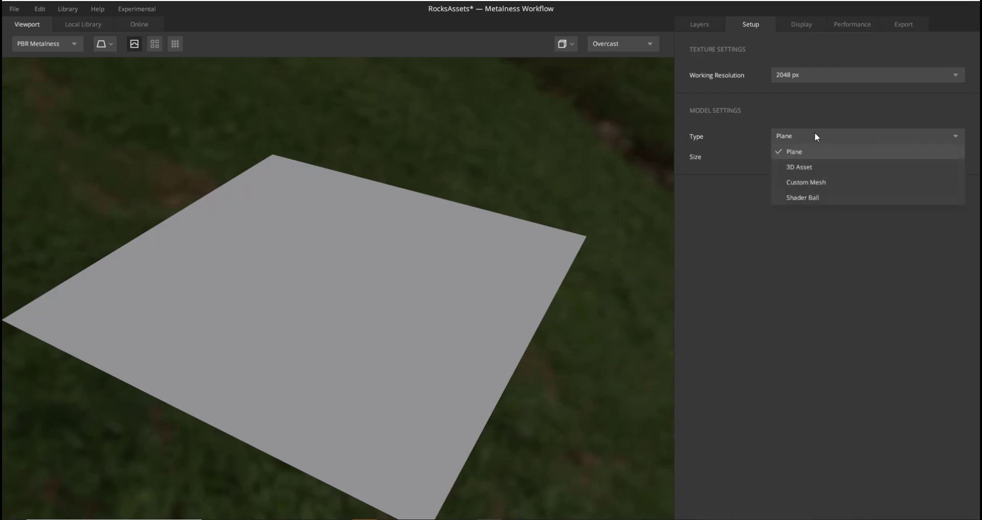
click(809, 183)
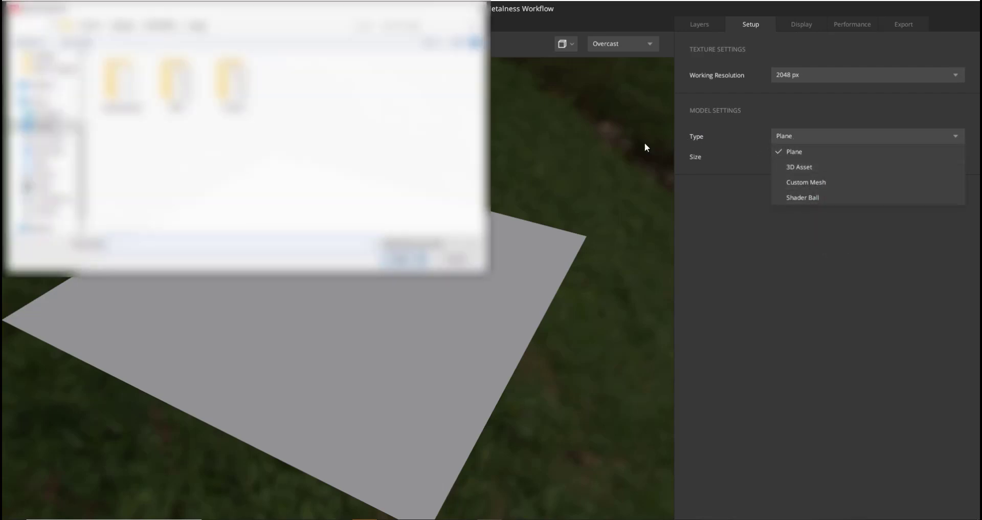
click(171, 27)
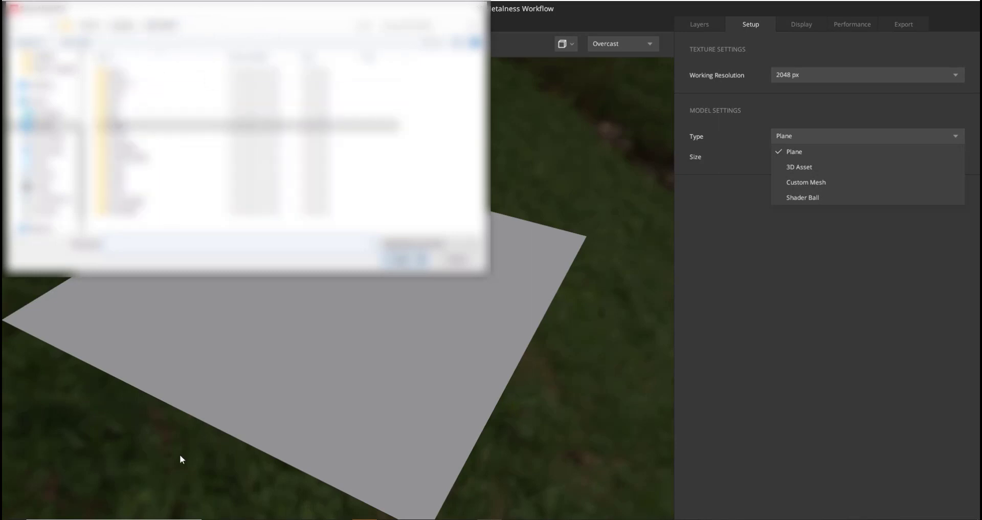
Find the ENV DEMO scenes folder in File Explorer and copy its path
click(239, 518)
click(614, 145)
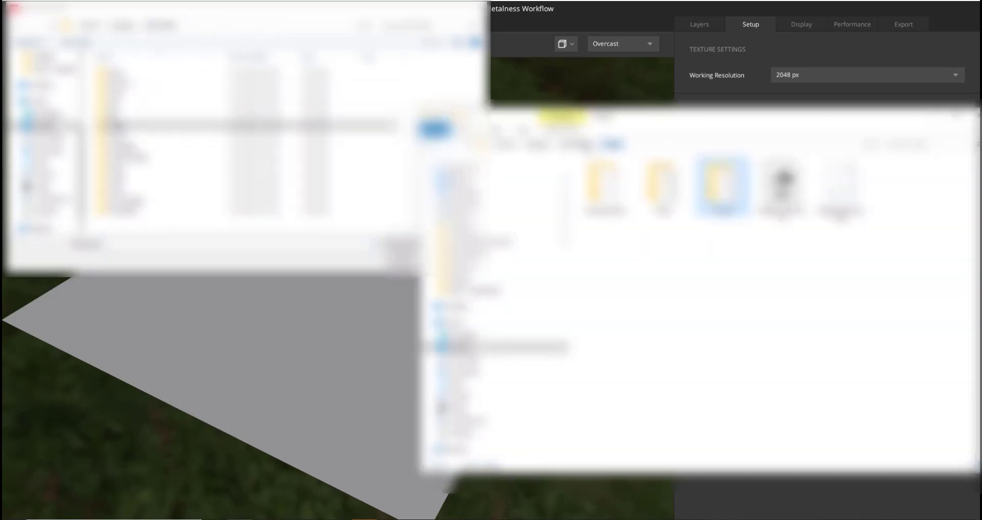
click(575, 146)
click(540, 146)
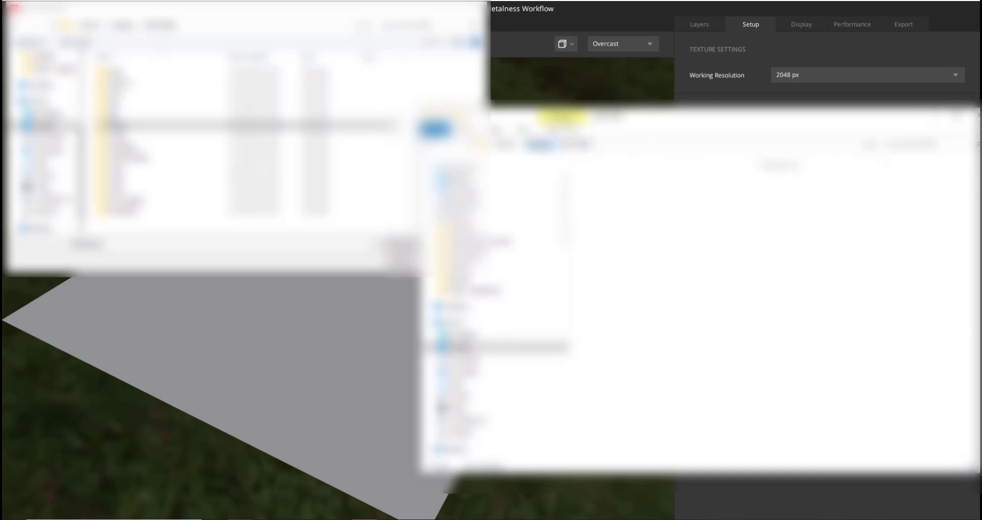
scroll(660, 269, down, 2)
double_click(872, 303)
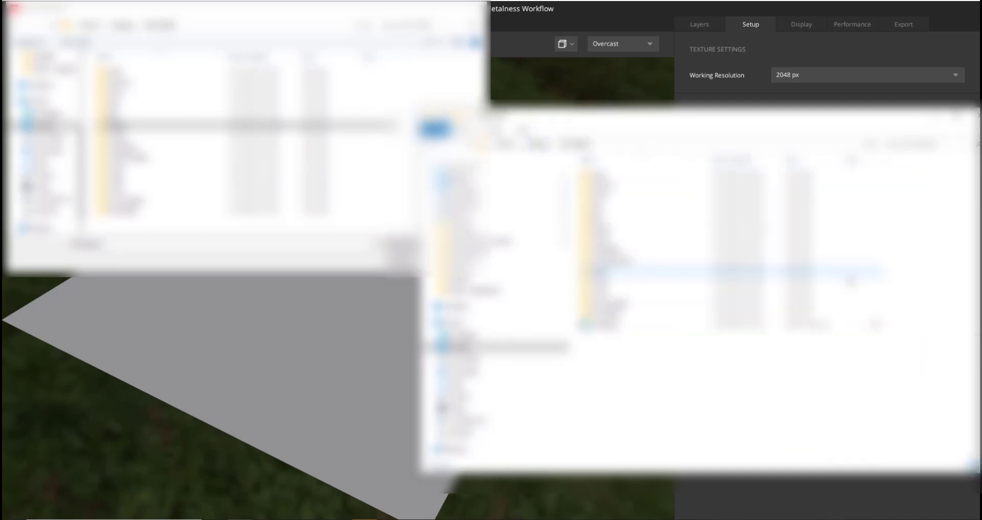
double_click(619, 273)
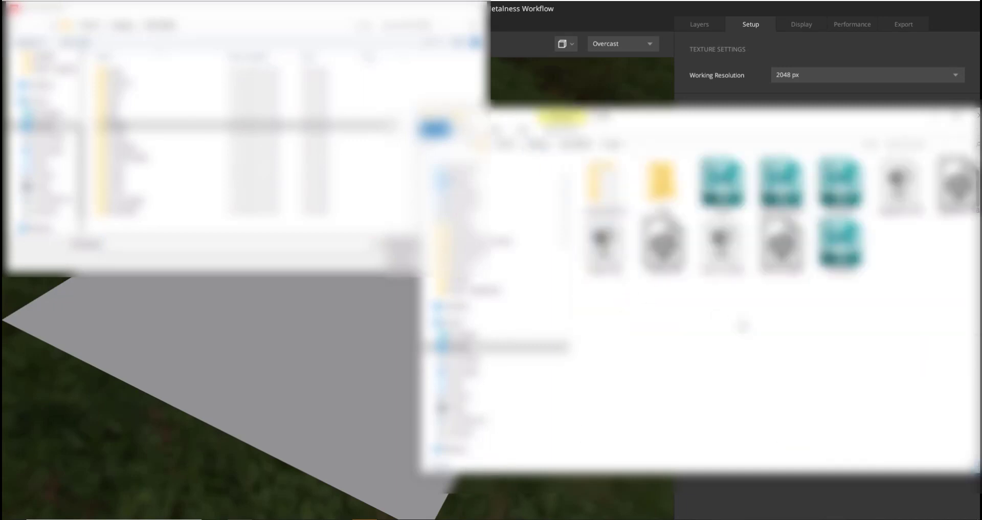
drag(785, 124, 753, 144)
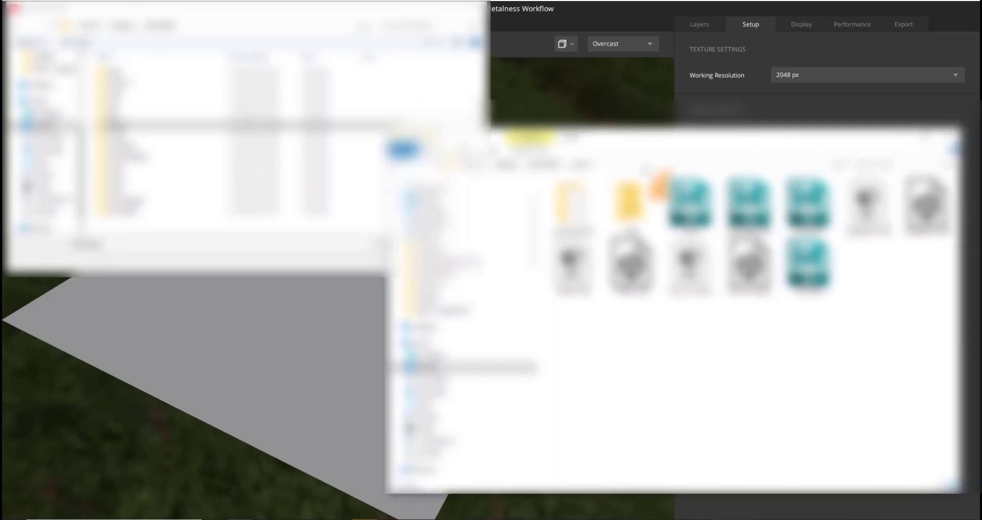
click(650, 166)
key(ctrl+c)
Go to the copied folder path in the mesh file dialog and load Rocks Combine.obj as the custom mesh
click(211, 25)
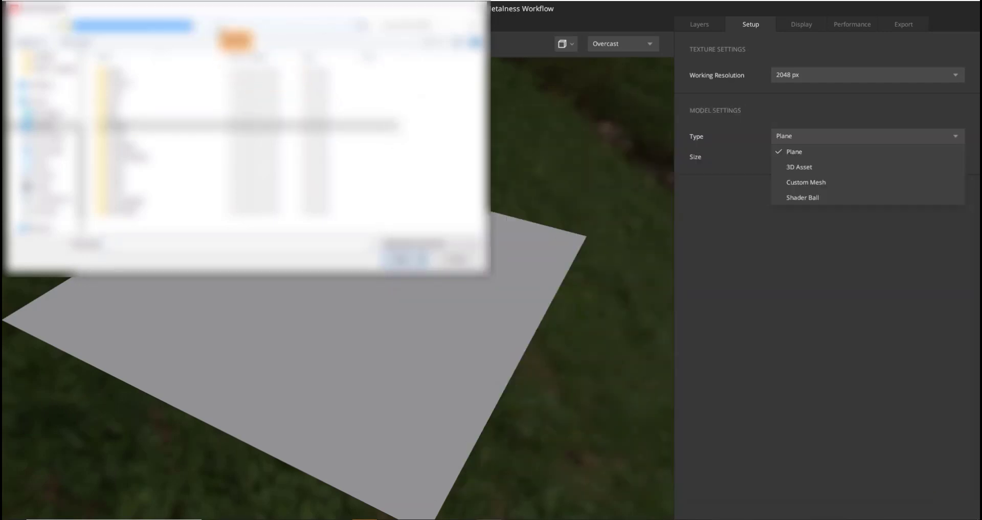
key(ctrl+v)
key(Return)
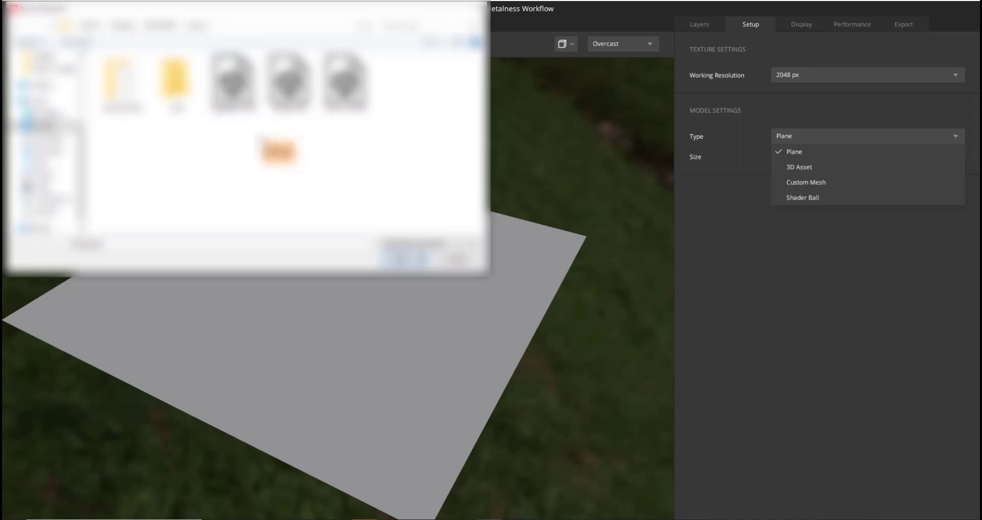
double_click(358, 92)
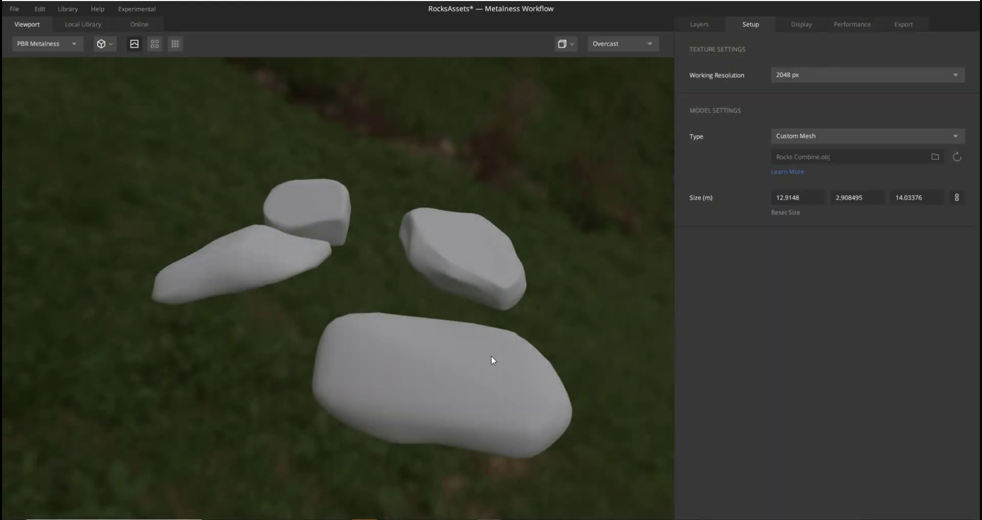
Inspect the imported rocks and show the layers of the RocksAssets mix
alt+drag(492, 355, 388, 307)
alt+click(699, 25)
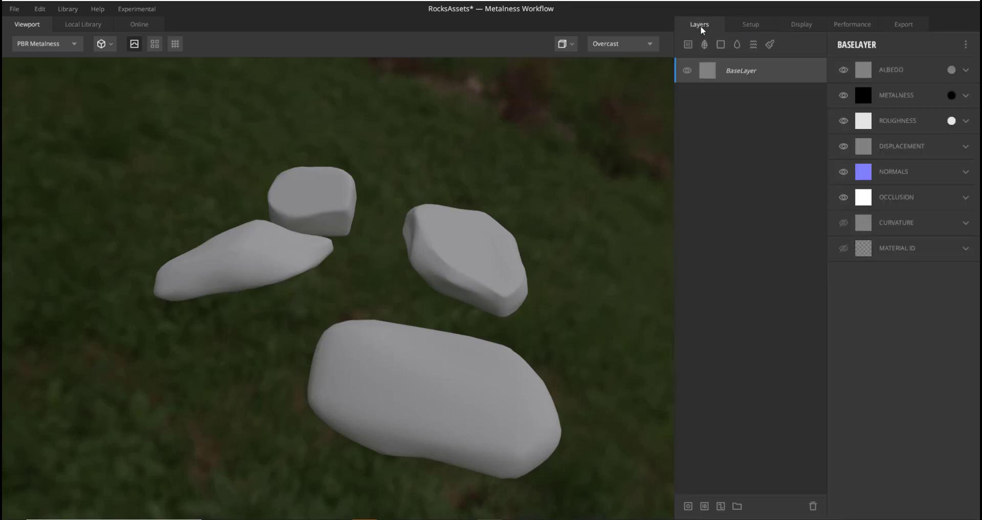
alt+drag(333, 232, 470, 283)
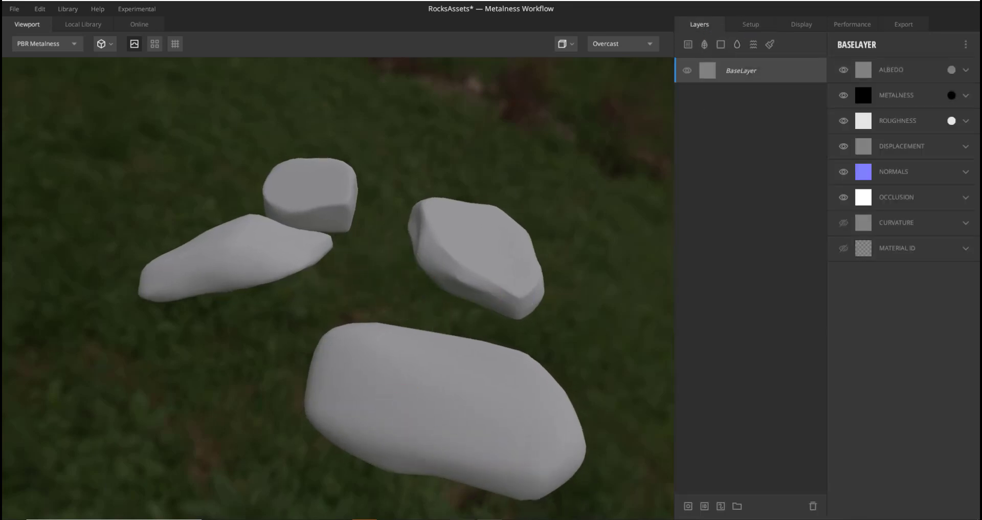
Switch back to Maya and lay out the overlapping UV shells of the combined rock mesh pCube10 in the UV Editor
click(543, 474)
click(384, 207)
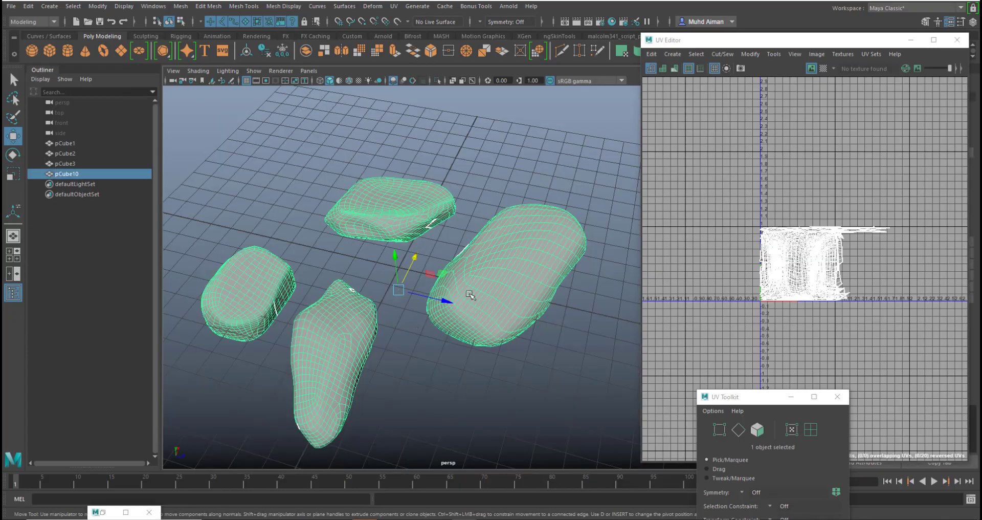
alt+right_drag(795, 259, 861, 396)
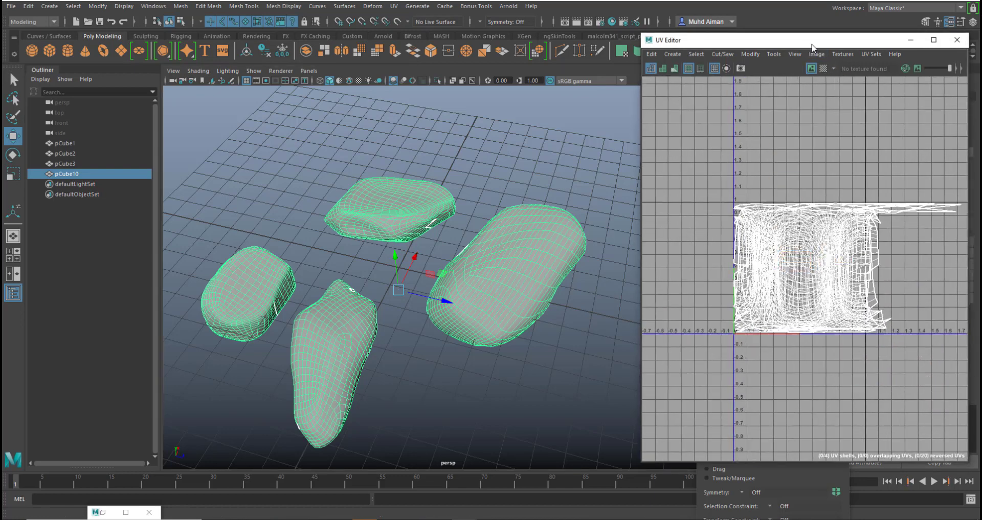
drag(773, 40, 505, 82)
click(481, 97)
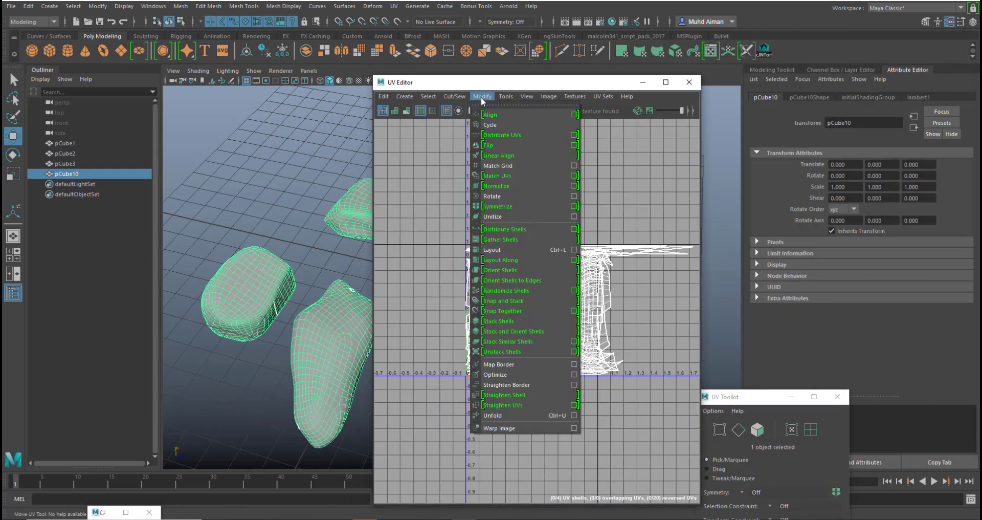
mouse_move(502, 99)
click(501, 250)
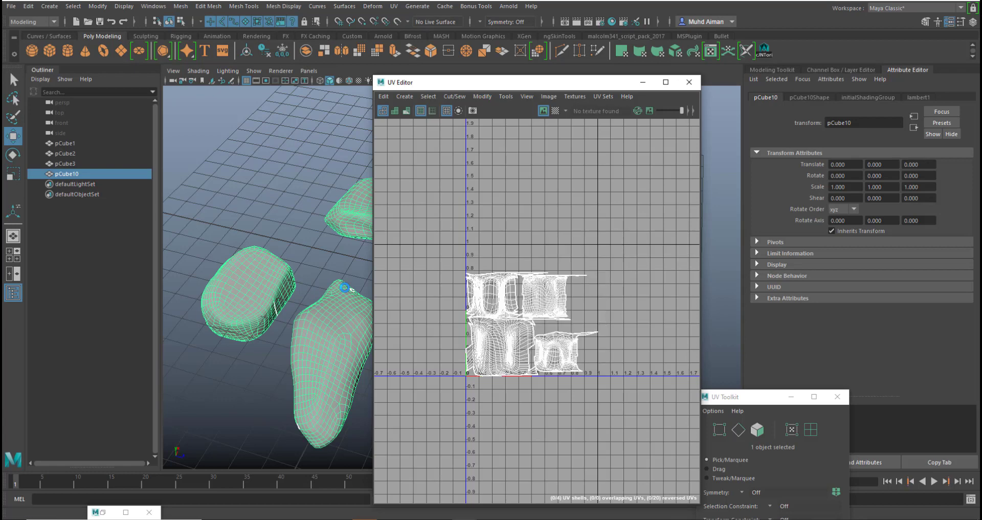
alt+right_drag(481, 303, 410, 406)
Reselect the combined rock mesh and examine the placement of its four UV shells in the UV Editor
click(306, 235)
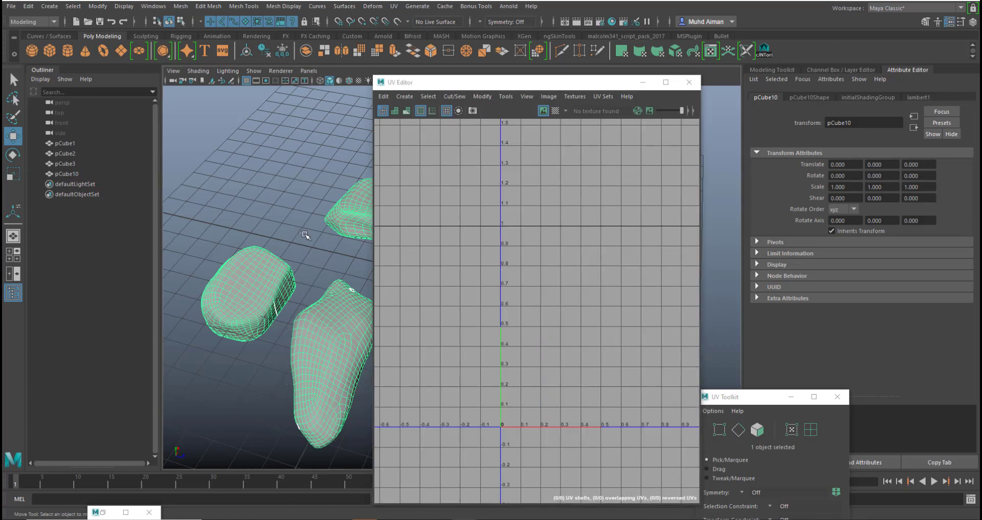
click(346, 317)
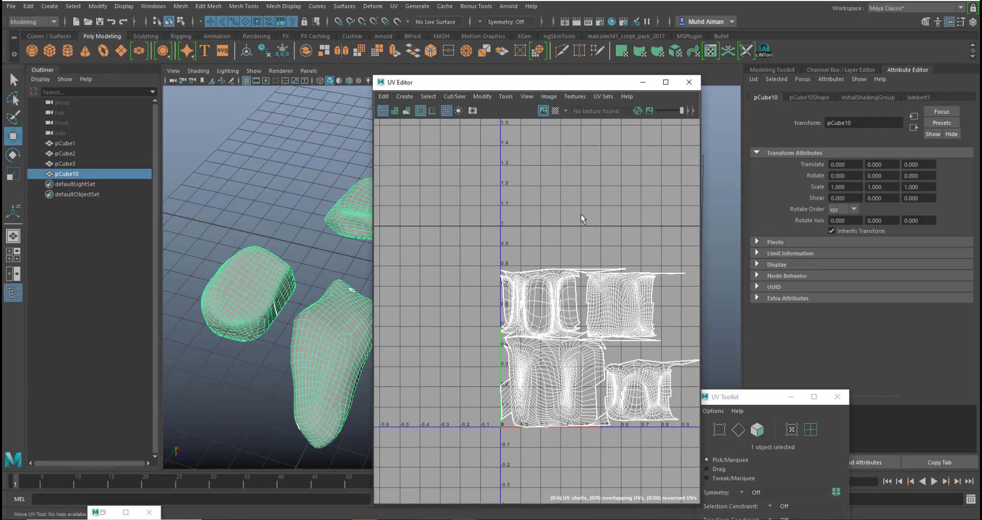
click(257, 186)
click(241, 275)
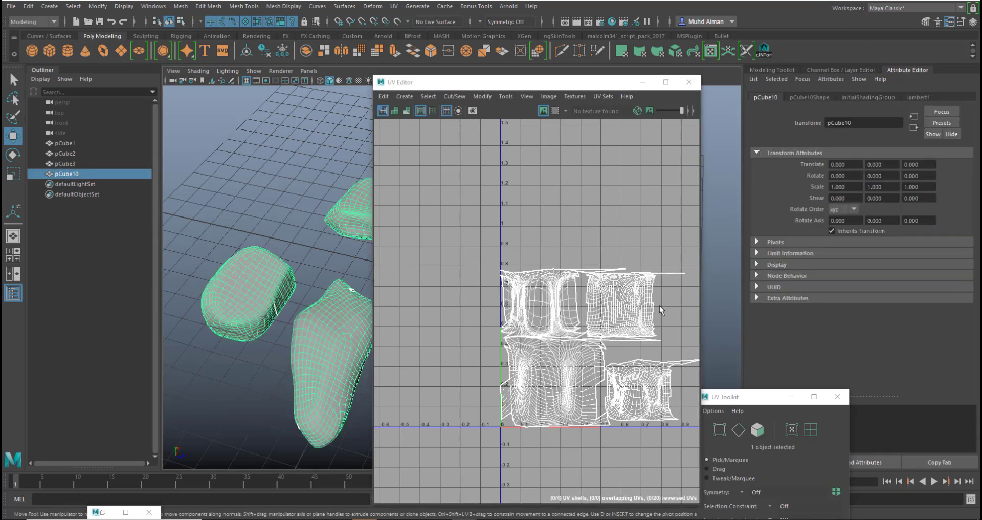
alt+right_drag(523, 343, 655, 366)
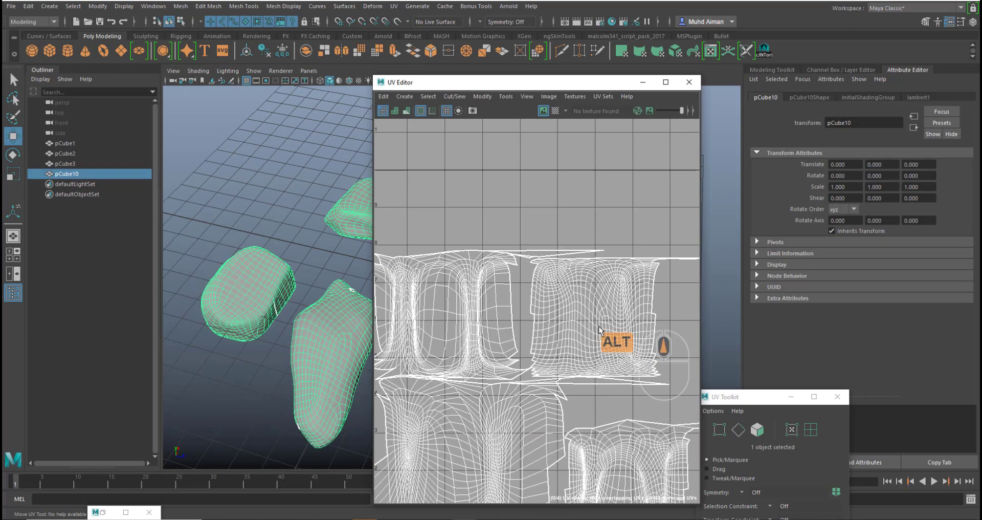
scroll(461, 380, down, 2)
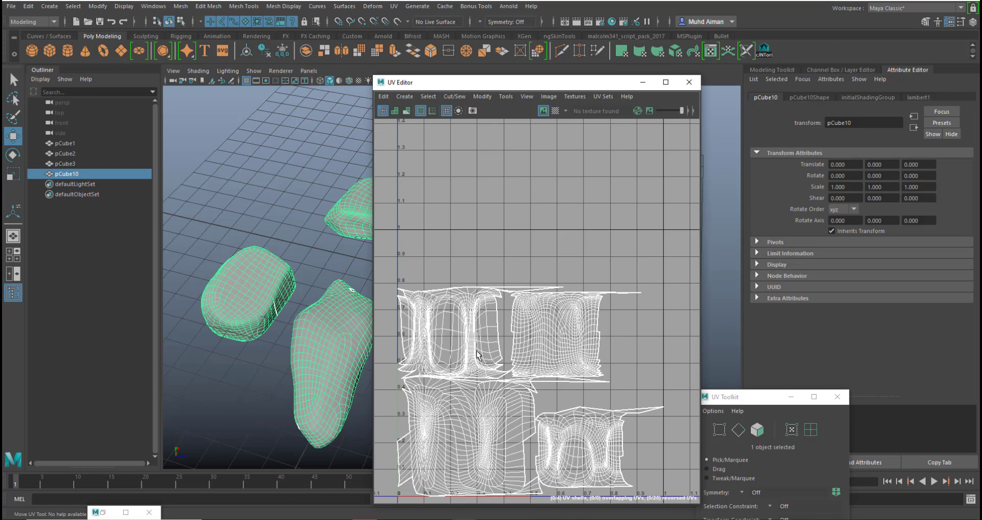
alt+right_drag(477, 353, 488, 313)
alt+middle_drag(488, 313, 502, 310)
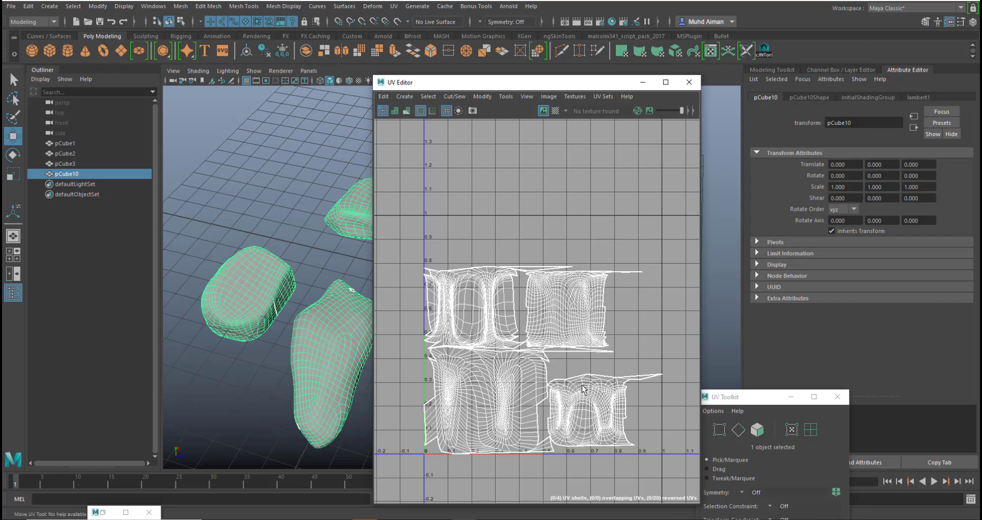
Export the selected rock mesh over the existing Rocks Combine.obj in the scenes folder, and switch back to Quixel Mixer
click(11, 6)
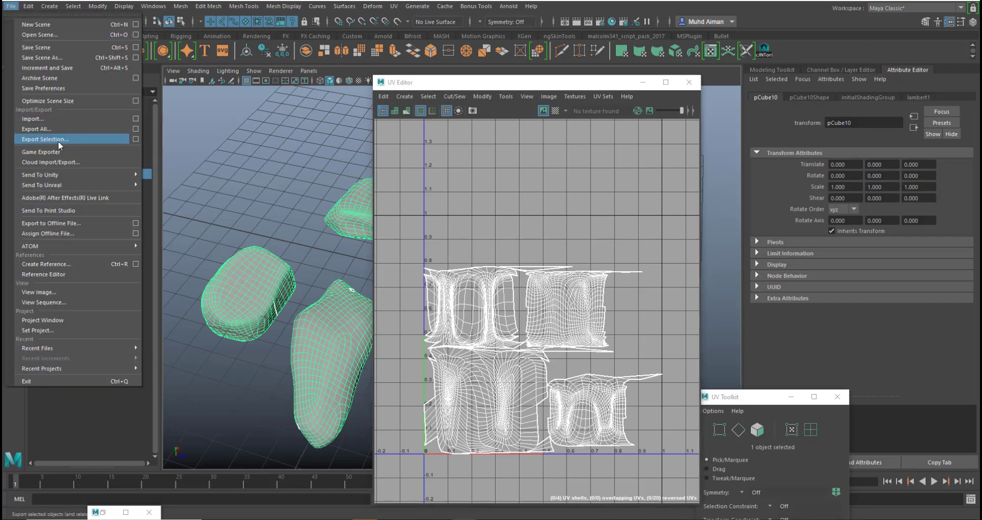
key(Escape)
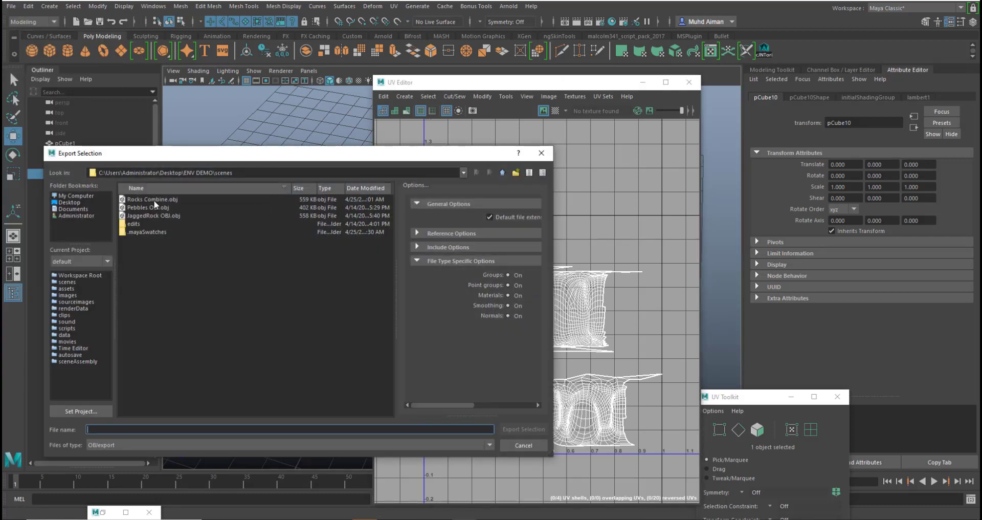
click(153, 199)
click(530, 428)
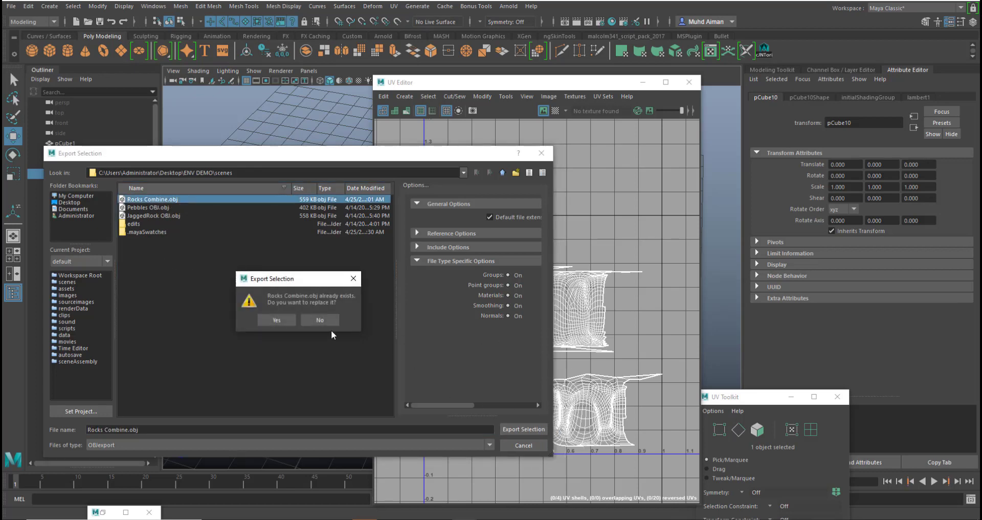
click(327, 318)
click(432, 494)
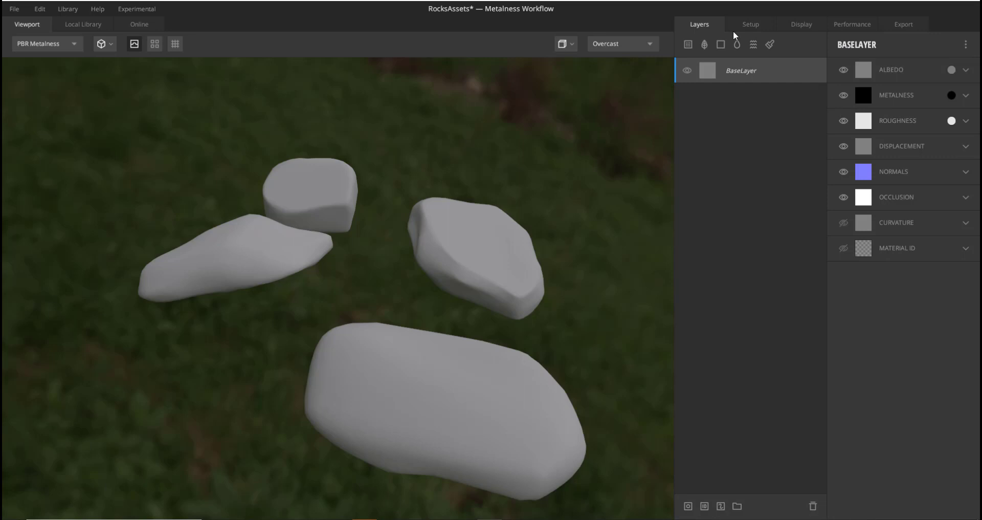
Keep Custom Mesh as the model type and reload the re-exported Rocks Combine.obj
click(743, 25)
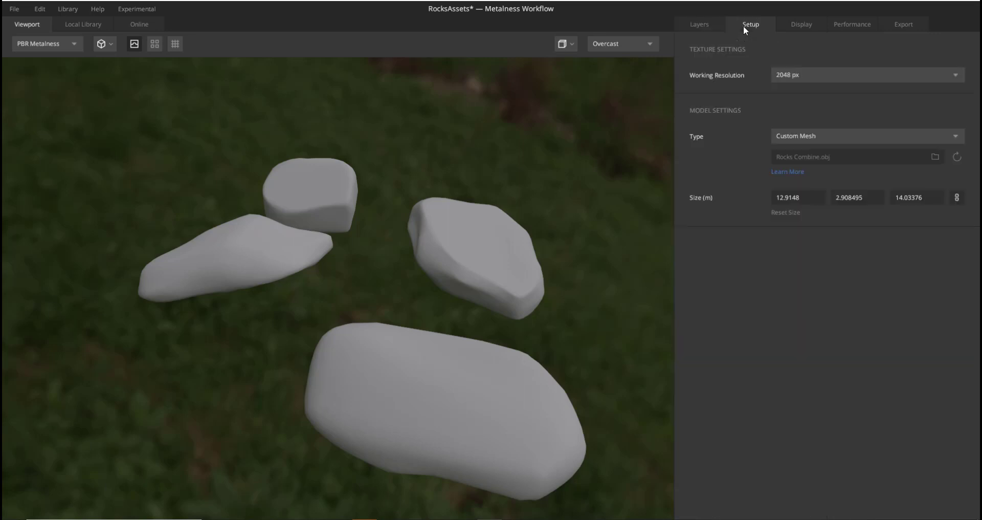
click(858, 138)
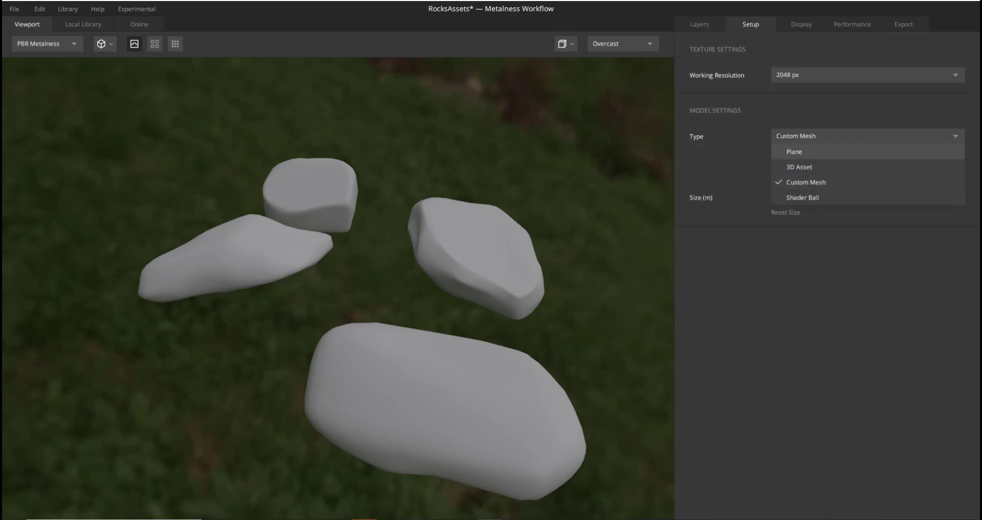
click(14, 13)
click(806, 136)
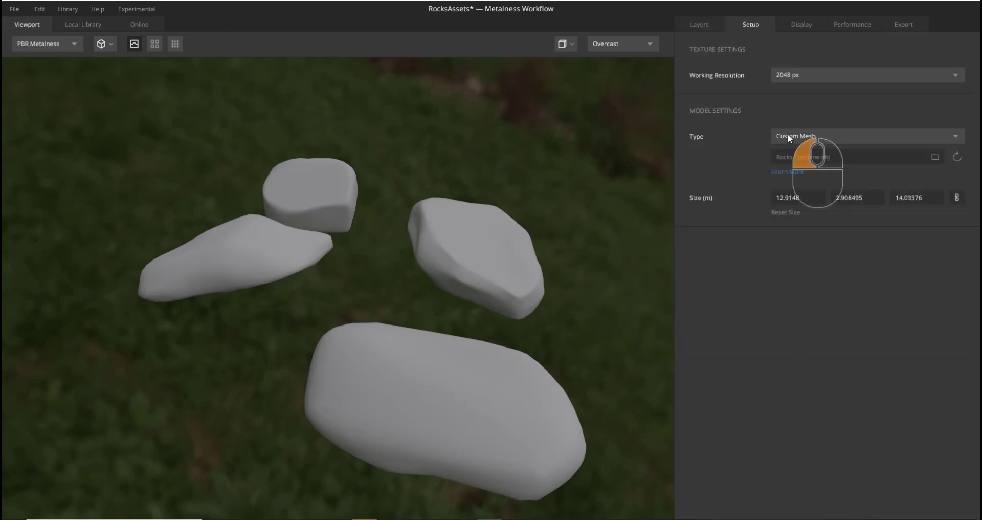
click(826, 182)
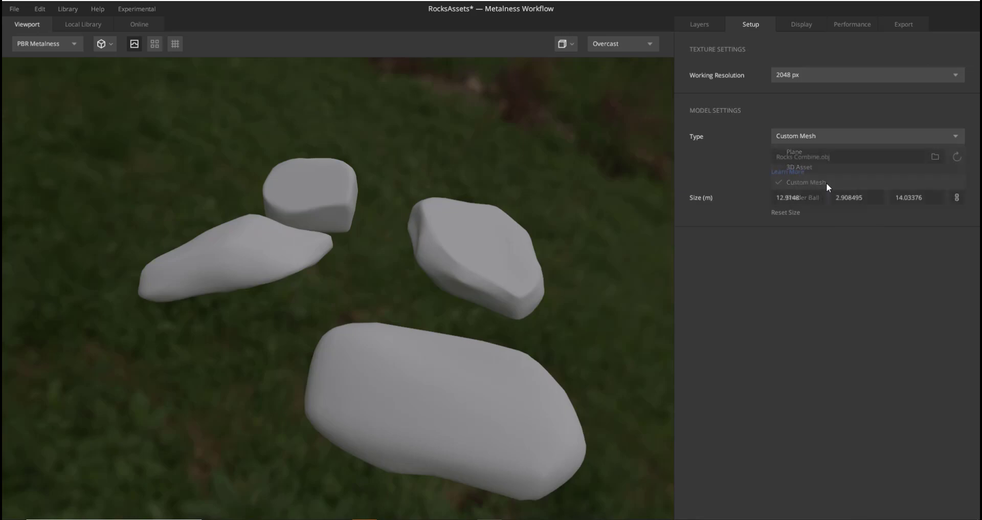
click(956, 157)
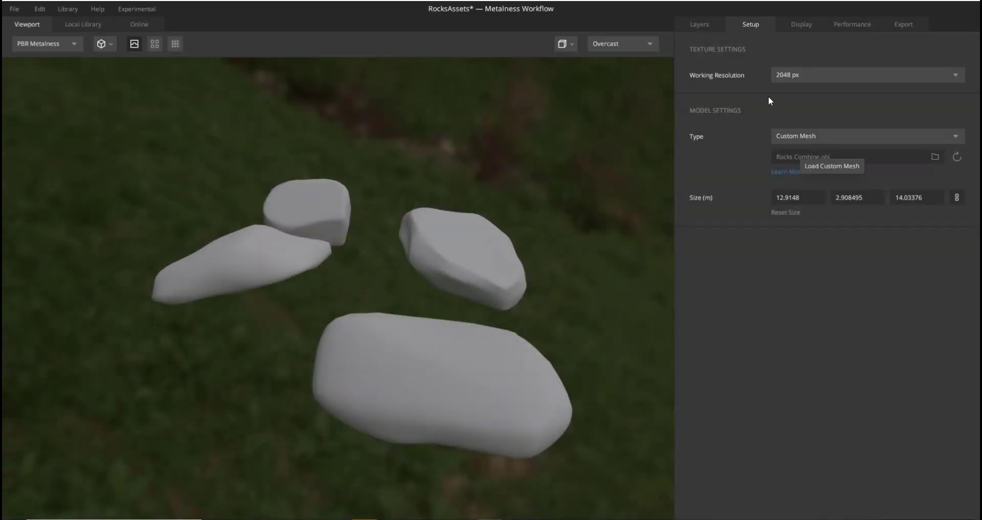
Add the Icelandic Thin Slate Rock 2x2 M surface from the local library as a layer above BaseLayer
click(698, 25)
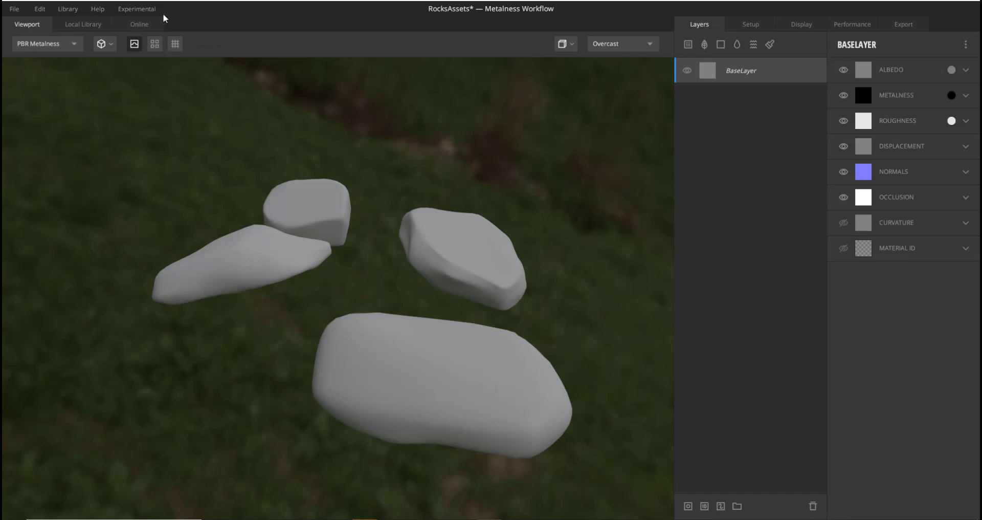
click(134, 24)
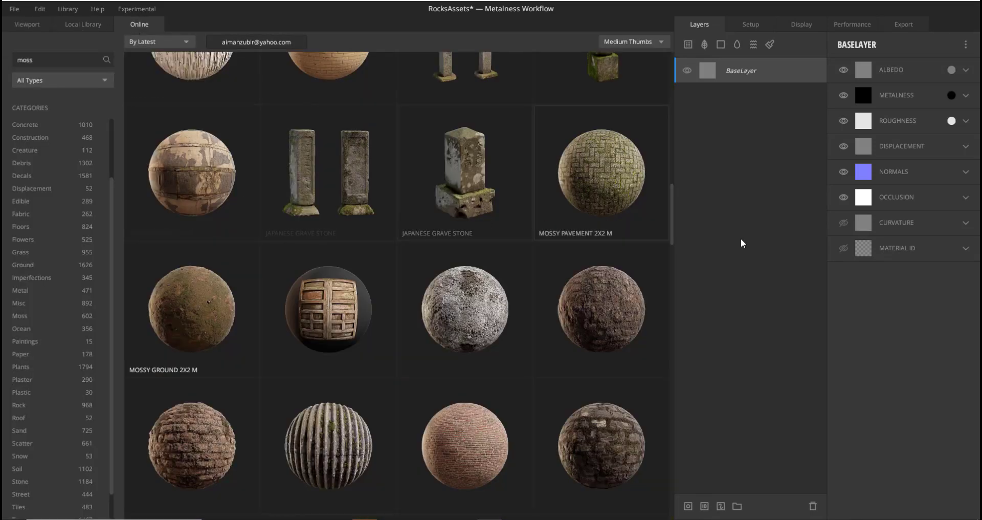
drag(673, 201, 685, 51)
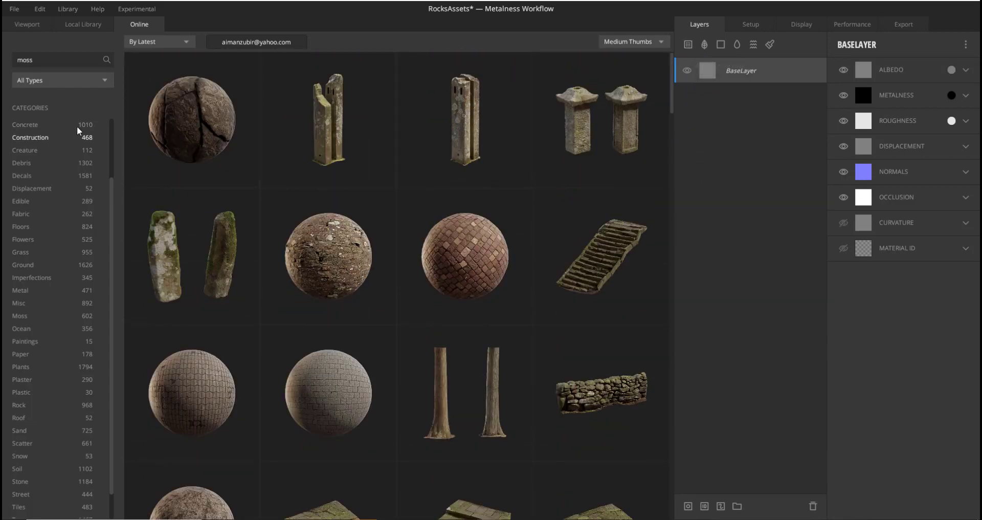
click(93, 26)
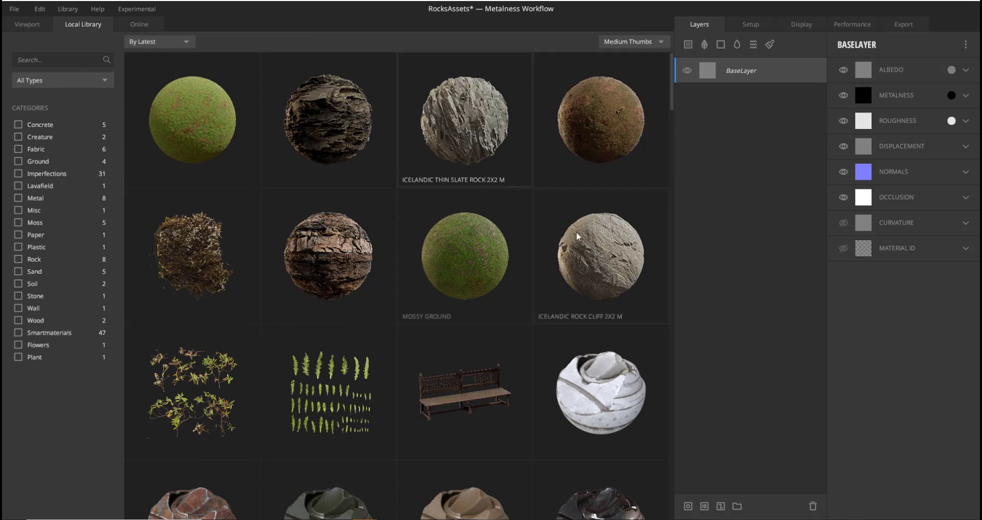
drag(499, 137, 732, 66)
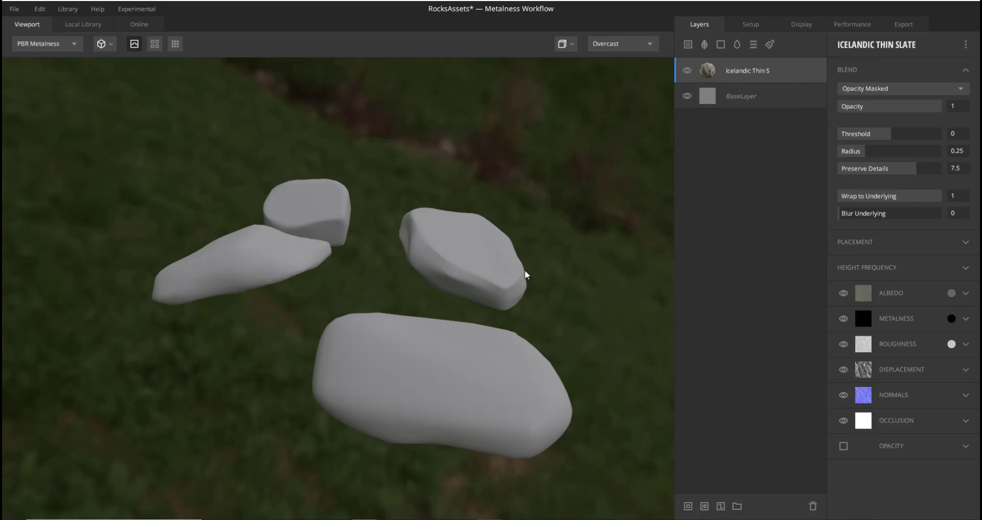
Set the placement scale of the Icelandic Thin Slate layer's box projection to 4.702
alt+drag(487, 275, 499, 295)
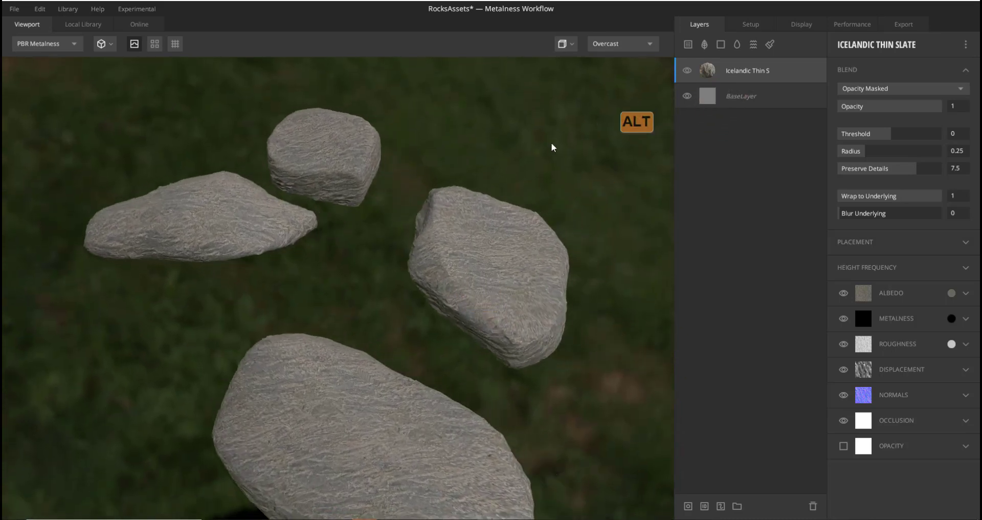
alt+drag(346, 324, 366, 379)
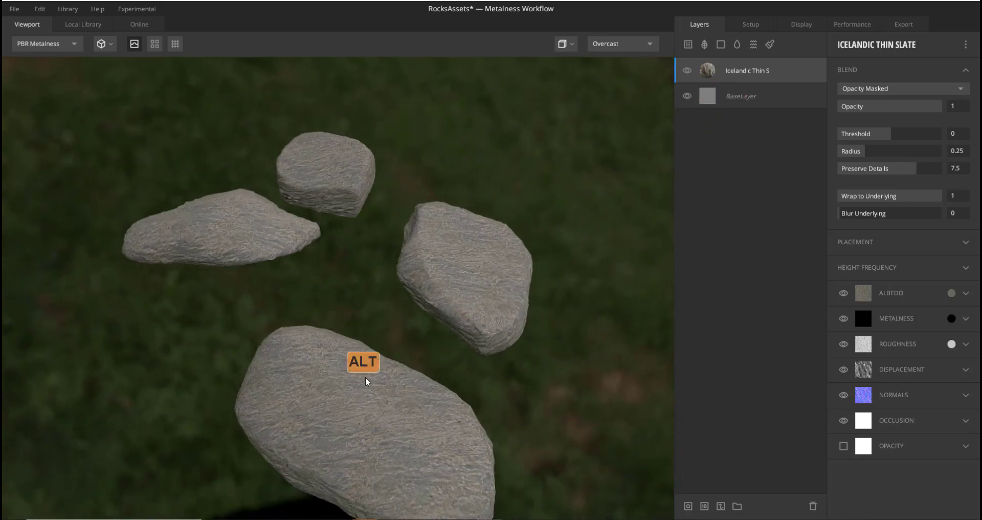
alt+middle_drag(391, 380, 379, 322)
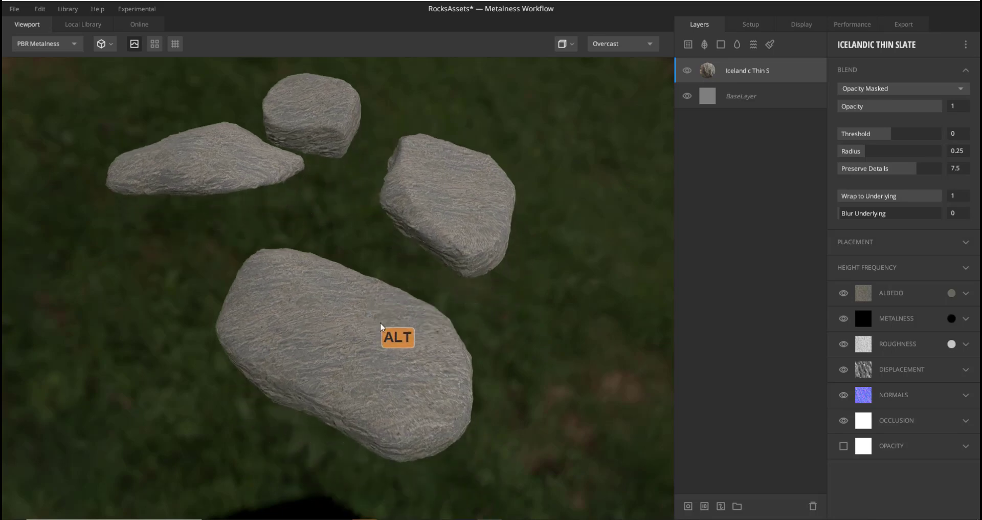
alt+right_drag(380, 322, 367, 385)
alt+drag(395, 252, 473, 238)
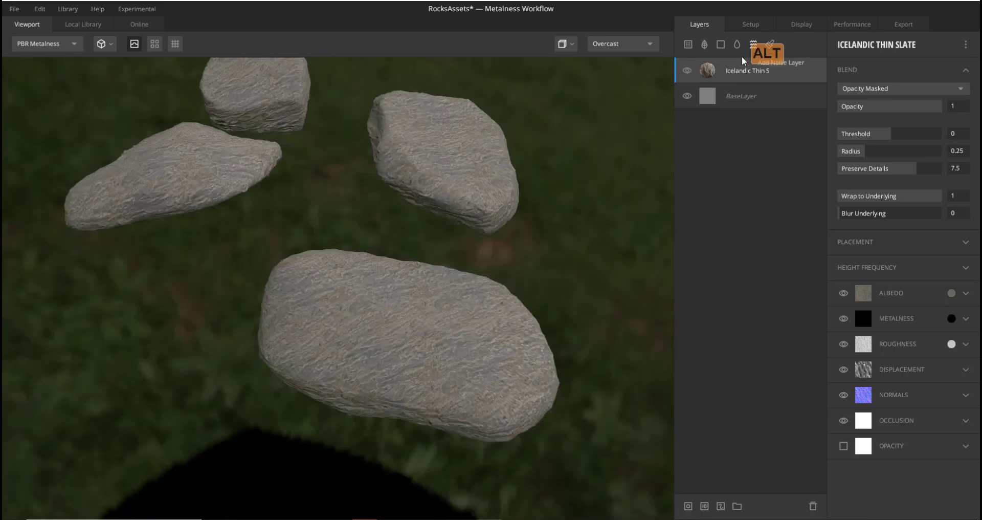
alt+drag(473, 292, 462, 260)
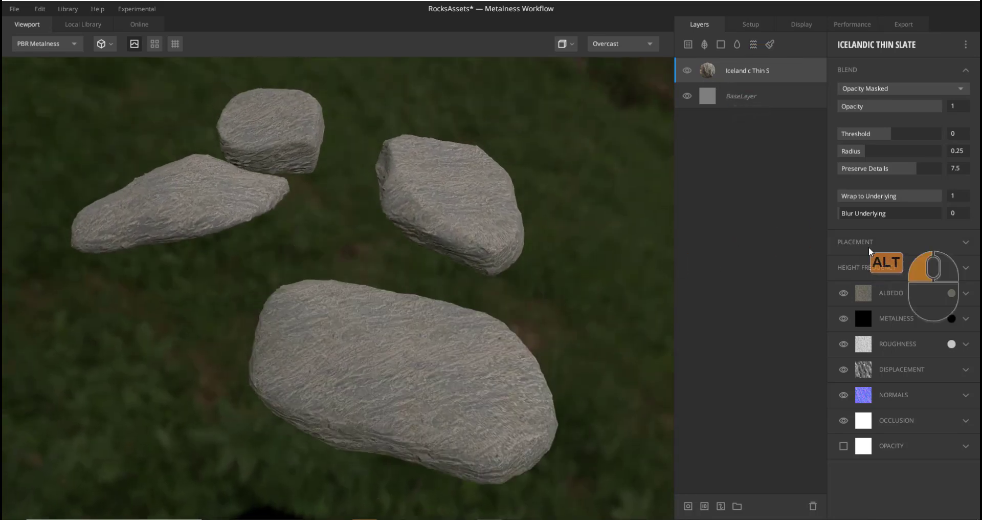
alt+click(869, 247)
drag(858, 379, 936, 400)
alt+drag(513, 285, 574, 290)
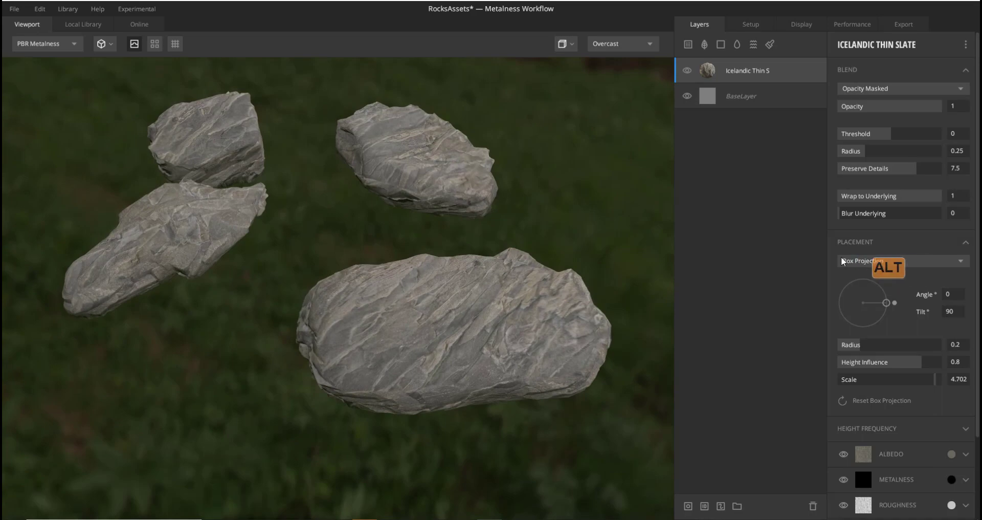
Add the Icelandic Rock Cliff 2x2 M surface from the local library as a layer above the thin slate layer
alt+drag(476, 315, 763, 62)
click(84, 24)
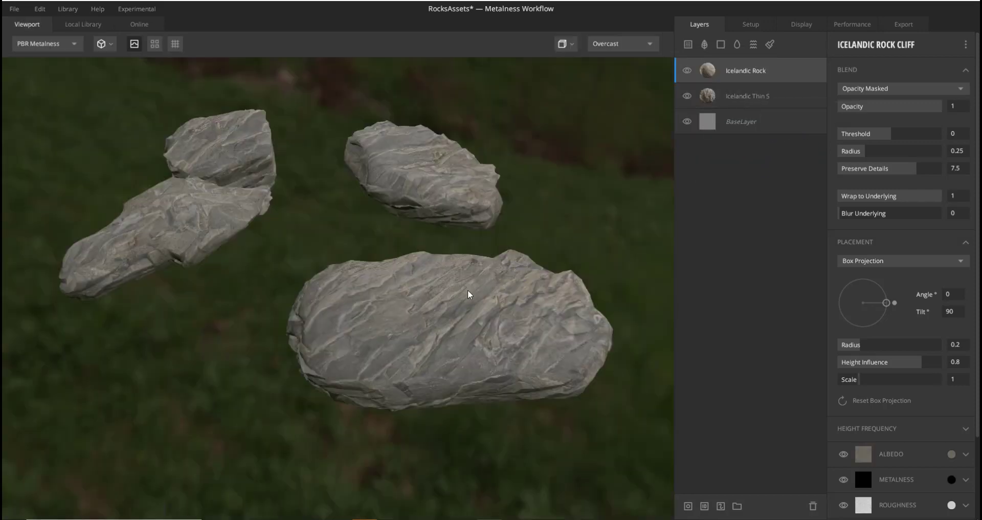
alt+drag(551, 296, 363, 272)
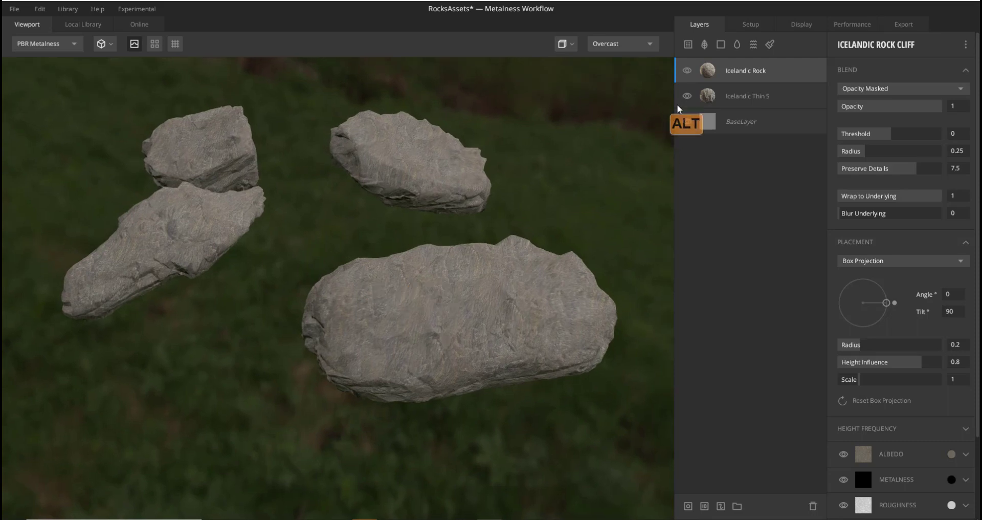
Hide the thin slate layer and set the Icelandic Rock Cliff layer's projection scale to 5, angle to -164.6 and tilt to 32.38
alt+click(687, 95)
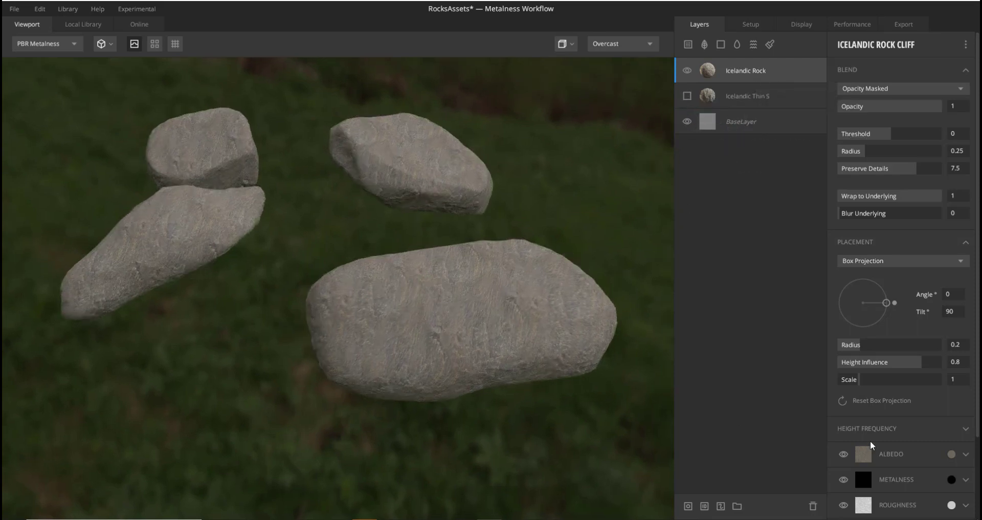
scroll(885, 375, down, 1)
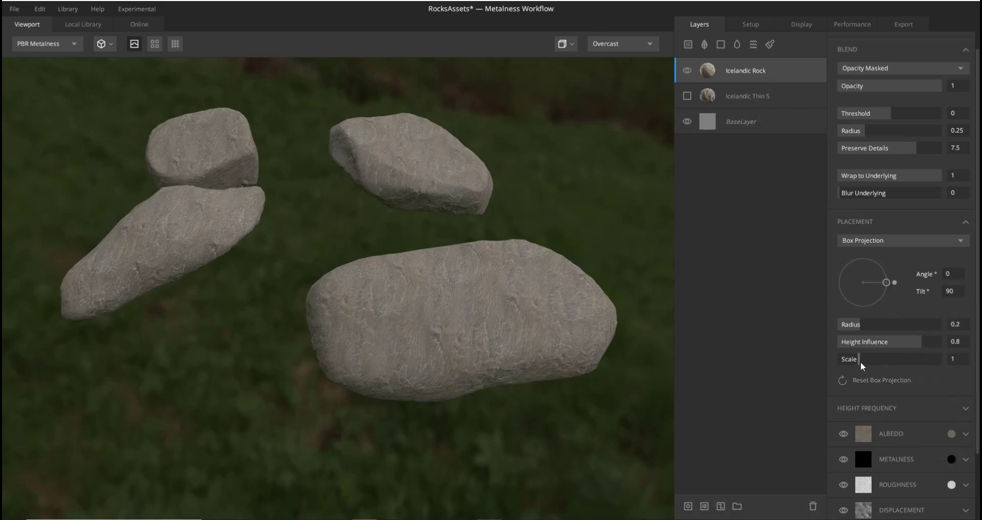
drag(861, 361, 944, 370)
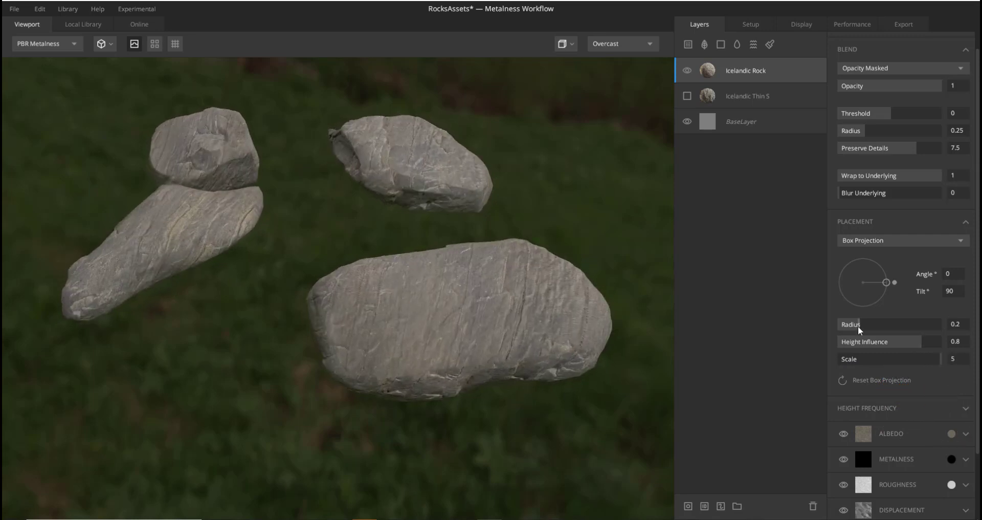
drag(886, 283, 816, 294)
Examine the cliff texture on the four rocks from several sides and distances
alt+drag(397, 346, 289, 321)
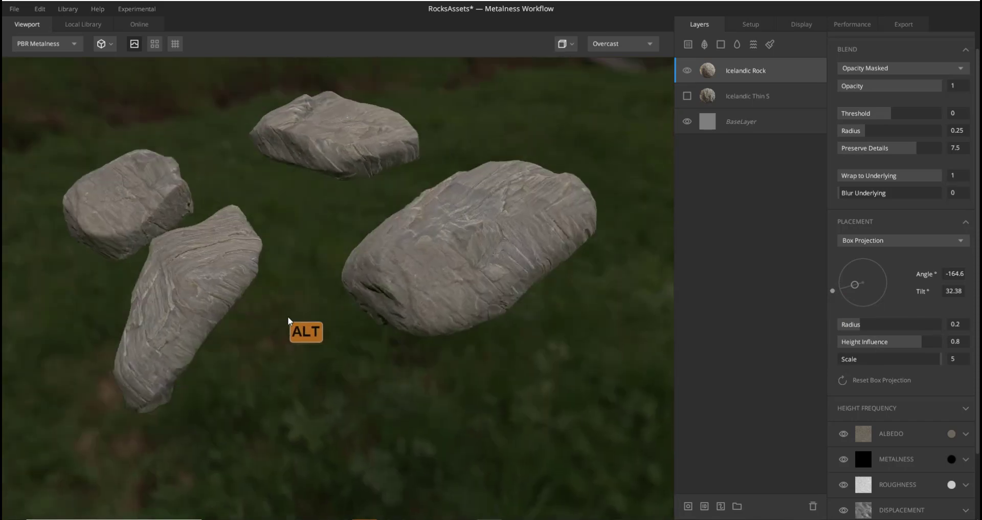
alt+middle_drag(288, 318, 342, 333)
alt+right_drag(251, 282, 297, 338)
alt+right_drag(254, 385, 178, 367)
alt+drag(178, 367, 149, 257)
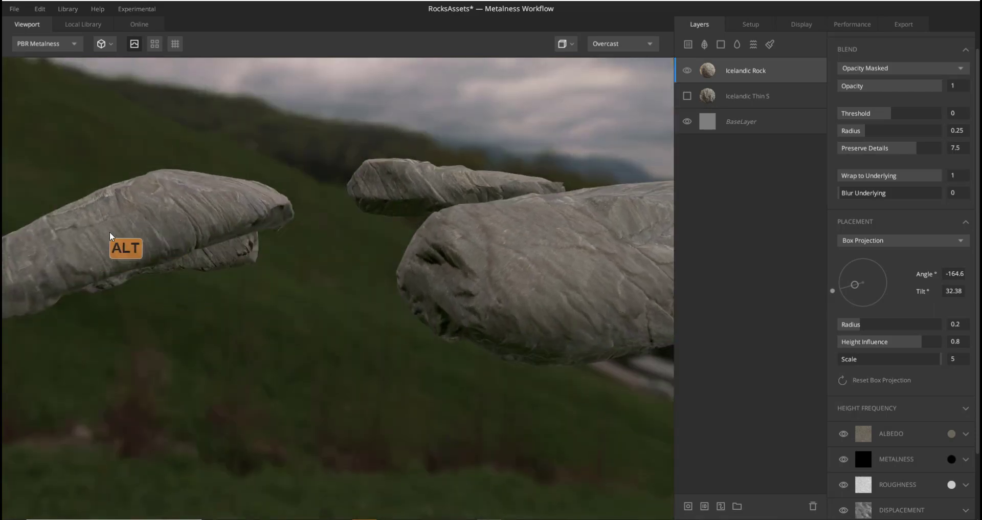
alt+drag(272, 268, 228, 373)
alt+right_drag(228, 373, 483, 257)
alt+drag(483, 257, 476, 213)
Hide the cliff layer, show the thin slate layer, and set the slate's box projection radius to 0.055 and angle to -37.30
alt+click(687, 95)
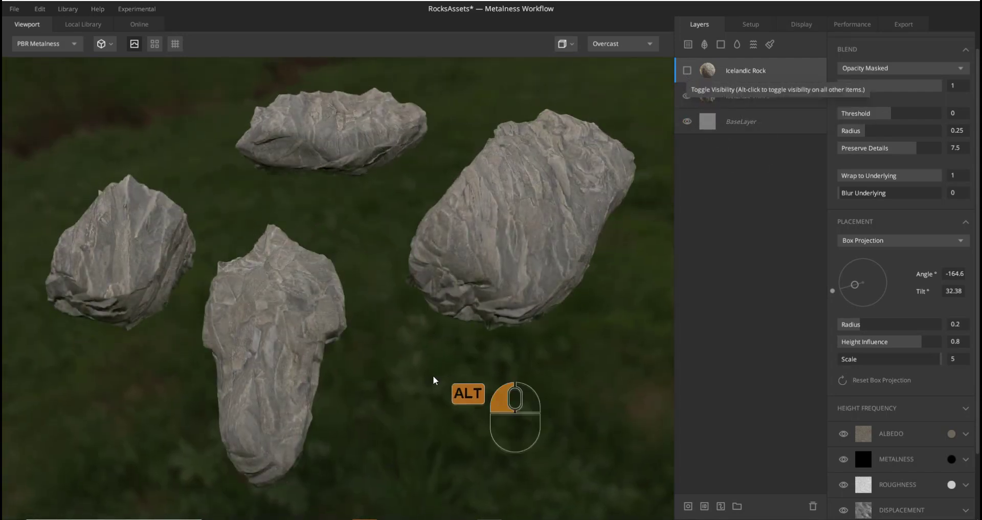
alt+drag(432, 376, 645, 232)
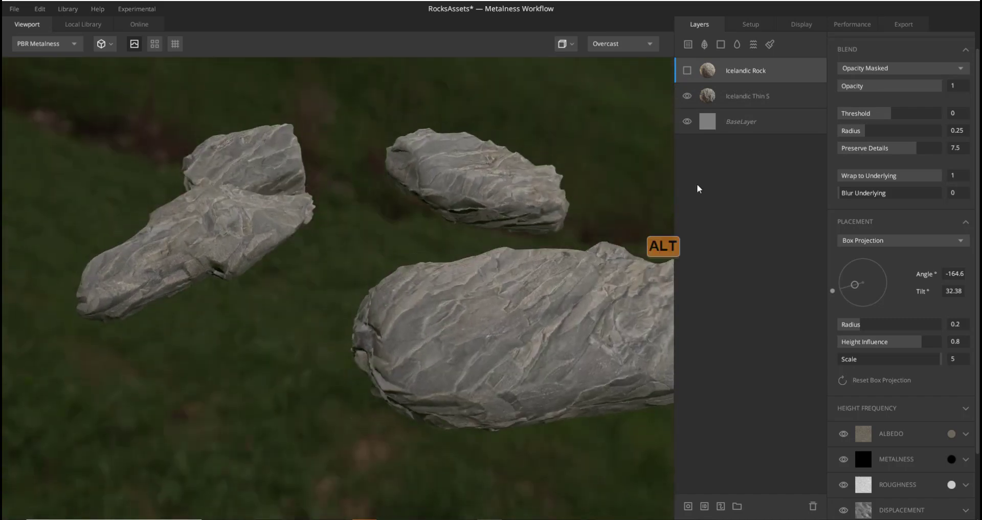
click(753, 96)
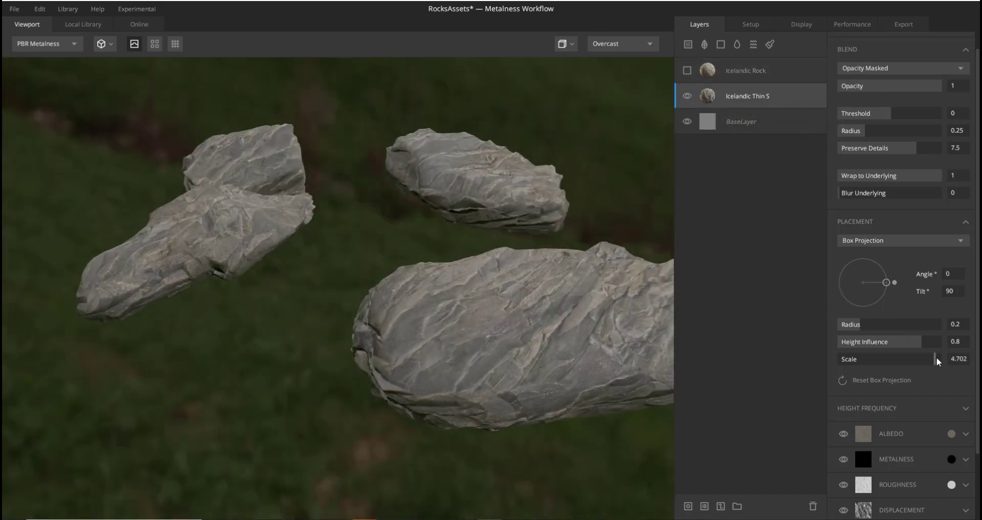
mouse_move(855, 324)
mouse_down()
mouse_move(880, 330)
mouse_move(831, 325)
mouse_move(844, 330)
mouse_up()
mouse_move(888, 281)
mouse_down()
mouse_move(863, 283)
mouse_move(889, 282)
mouse_move(885, 263)
mouse_move(885, 298)
mouse_up()
Show the Icelandic Rock Cliff layer and set its blend threshold to -0.189, radius to 0.438 and Preserve Details to 8.209
alt+right_drag(479, 388, 213, 315)
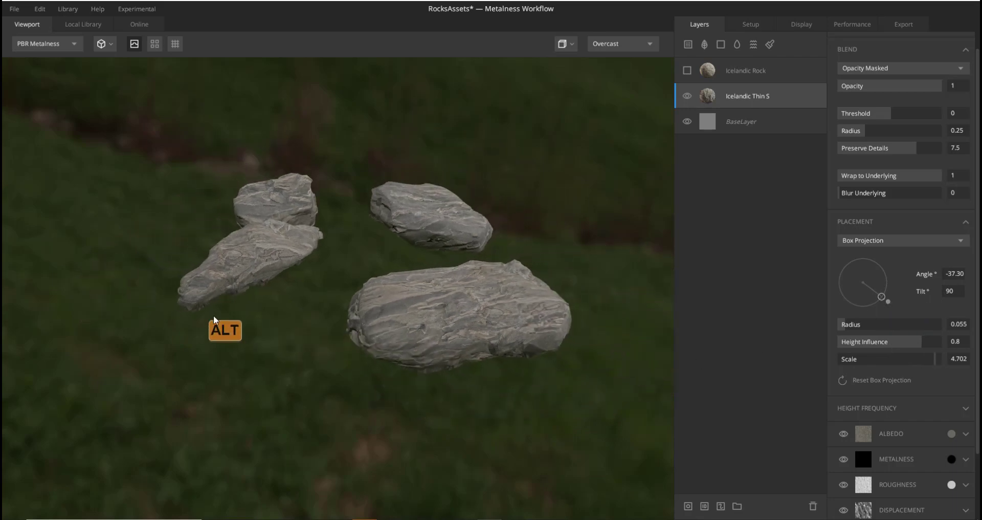
alt+right_drag(389, 324, 170, 249)
alt+drag(253, 302, 404, 364)
alt+right_drag(245, 253, 294, 346)
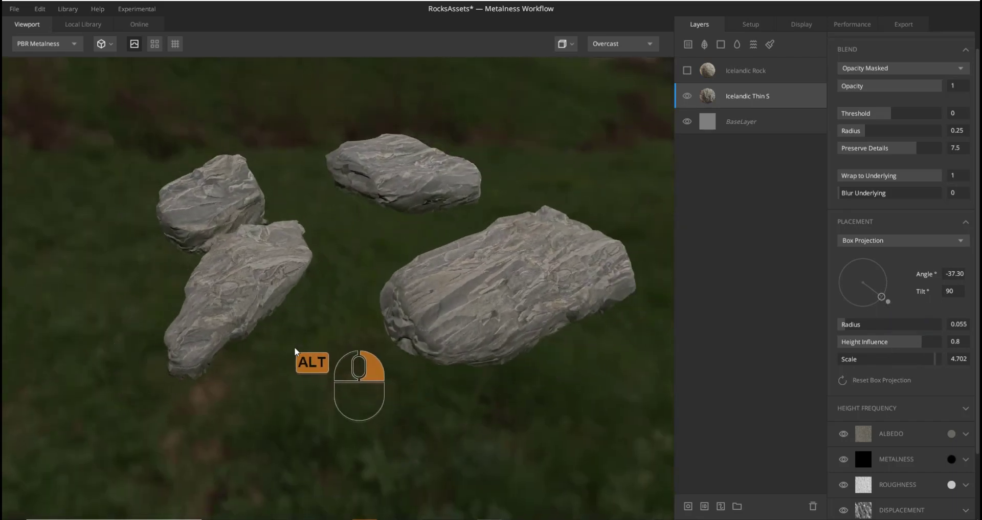
alt+middle_drag(294, 346, 385, 336)
mouse_move(385, 336)
alt+mouse_down()
mouse_move(167, 253)
mouse_move(157, 206)
mouse_move(279, 189)
mouse_move(301, 237)
mouse_move(382, 302)
mouse_move(432, 232)
mouse_move(475, 299)
mouse_move(308, 326)
mouse_move(132, 308)
mouse_move(225, 251)
mouse_move(321, 252)
mouse_move(325, 368)
mouse_move(600, 248)
mouse_move(475, 256)
mouse_move(542, 233)
mouse_move(165, 326)
mouse_move(364, 298)
mouse_move(355, 317)
mouse_move(375, 346)
mouse_move(427, 335)
mouse_move(399, 345)
alt+mouse_up()
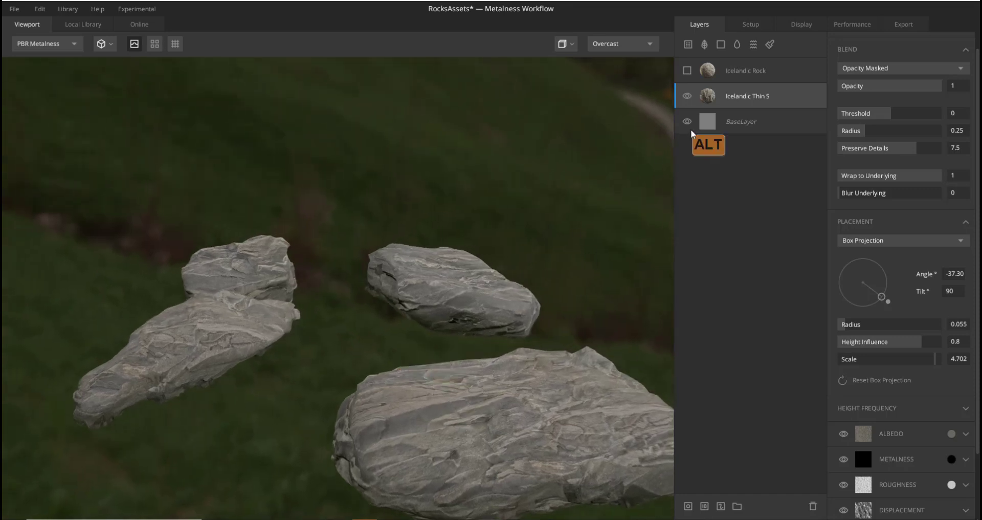
click(687, 70)
click(769, 72)
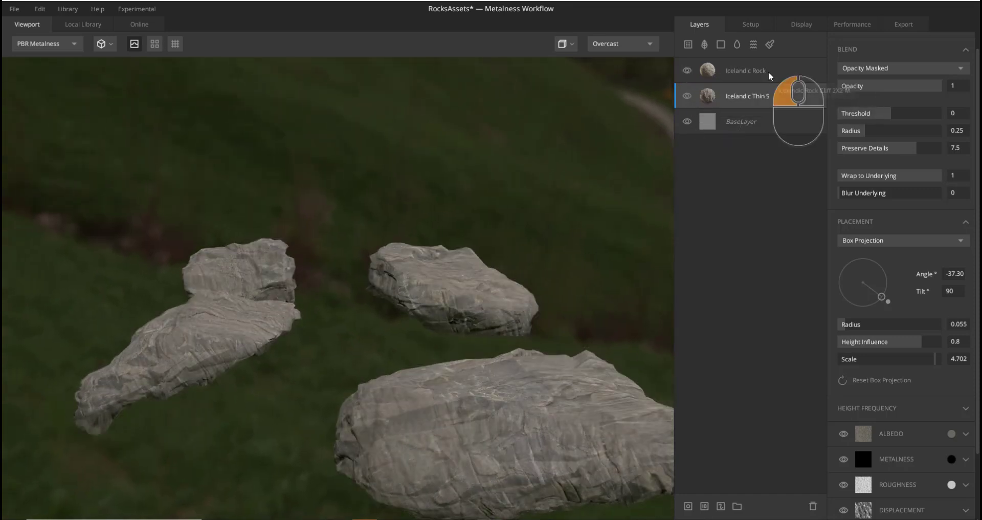
drag(889, 114, 866, 119)
drag(865, 132, 886, 117)
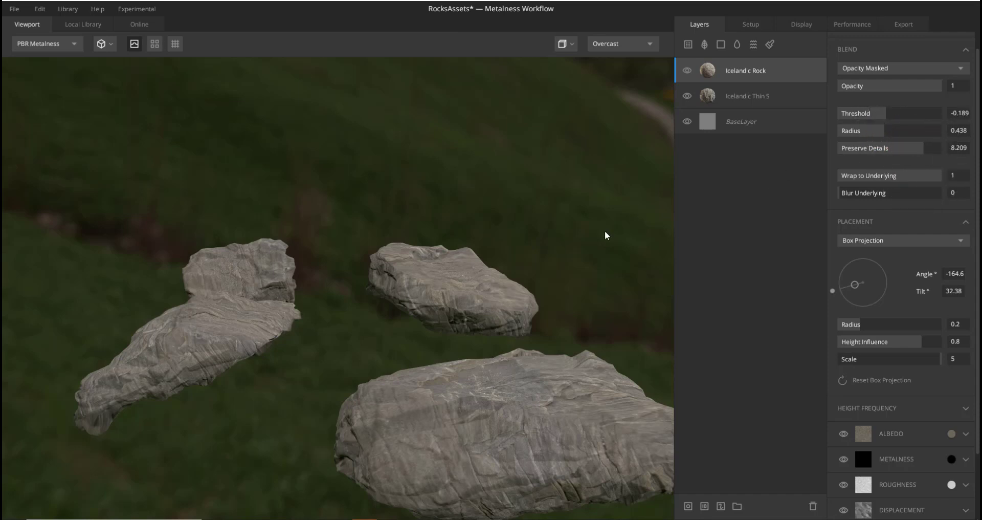
Delete the Icelandic Rock Cliff layer from the mix
alt+drag(538, 306, 581, 274)
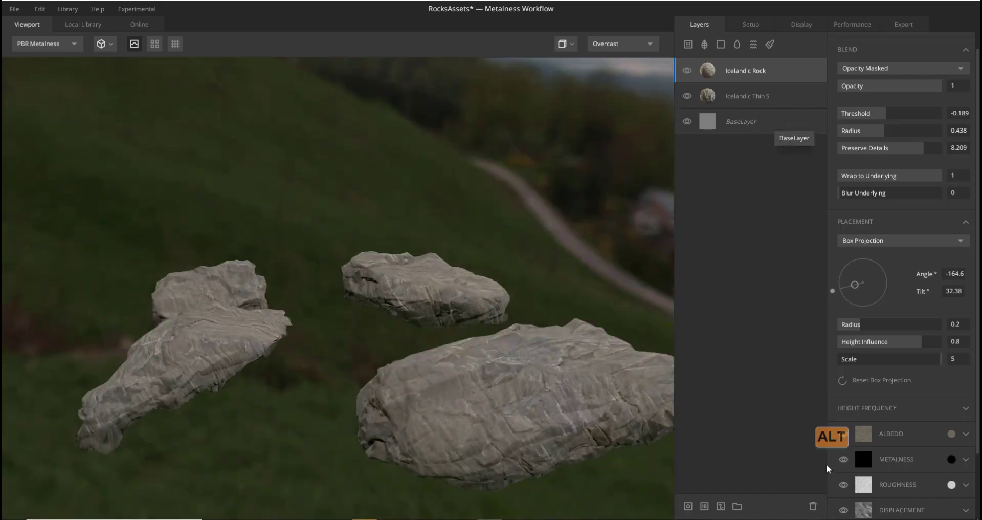
click(813, 505)
alt+drag(553, 425, 289, 352)
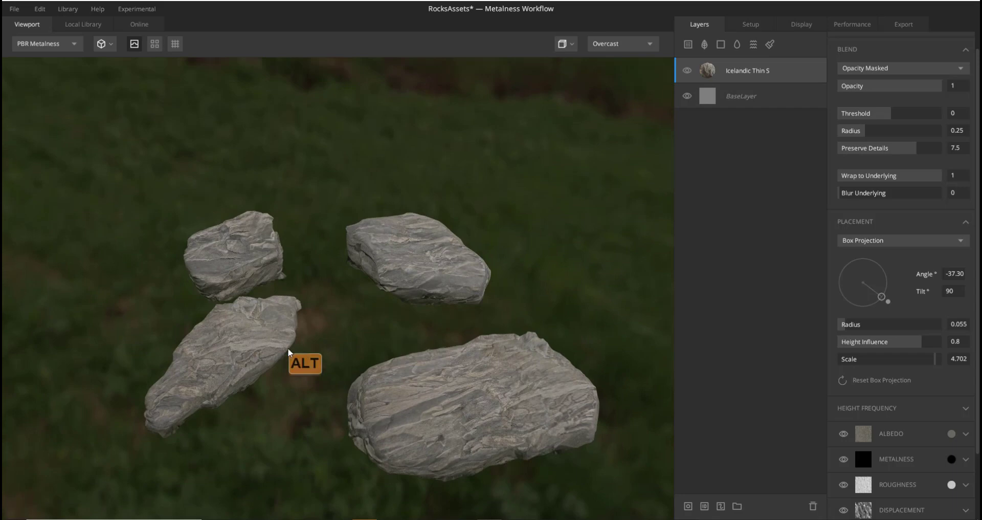
Exclude the Diffuse, Specular, Normal and AO maps from the export, keeping Albedo, Roughness and Displacement
click(904, 24)
click(703, 305)
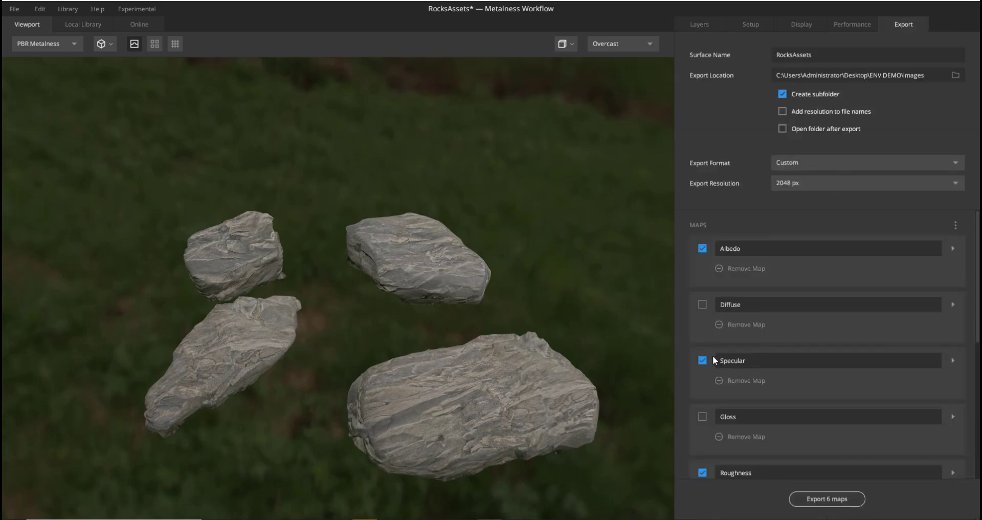
click(702, 360)
scroll(724, 395, down, 2)
scroll(736, 358, down, 2)
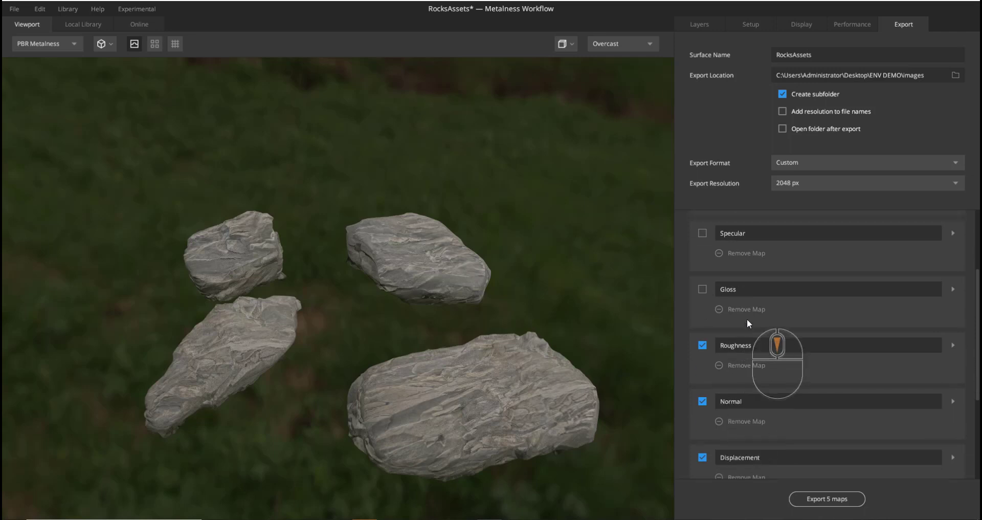
scroll(750, 280, up, 5)
scroll(752, 358, down, 5)
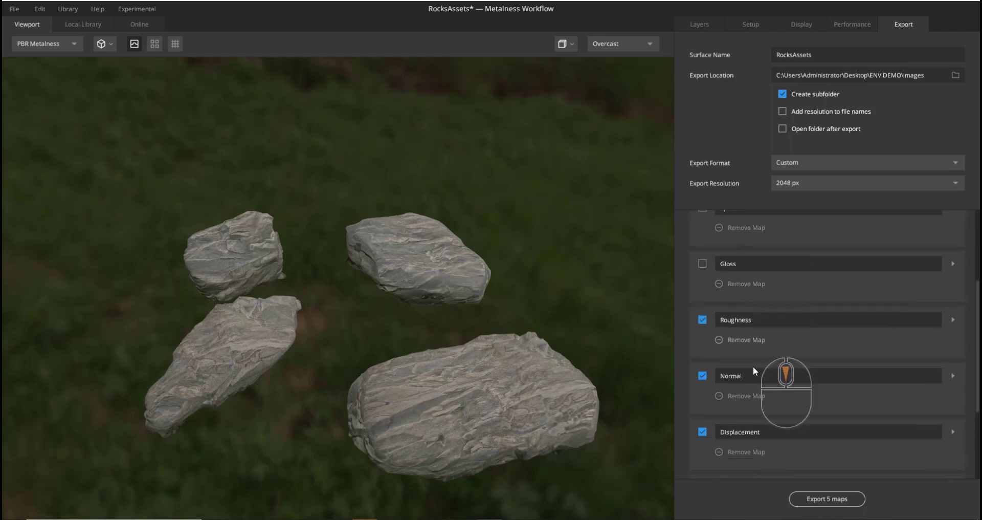
click(703, 376)
scroll(716, 393, down, 3)
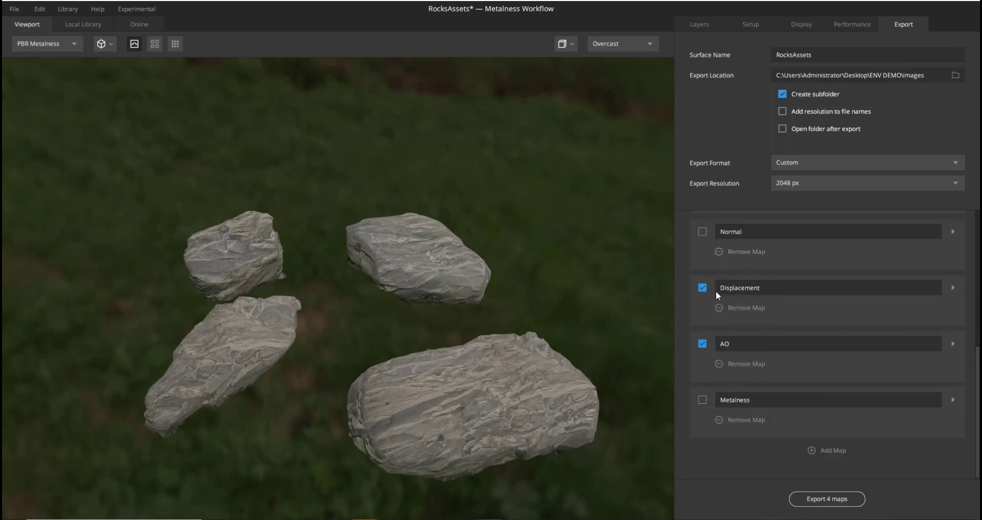
scroll(813, 263, up, 3)
scroll(813, 263, down, 2)
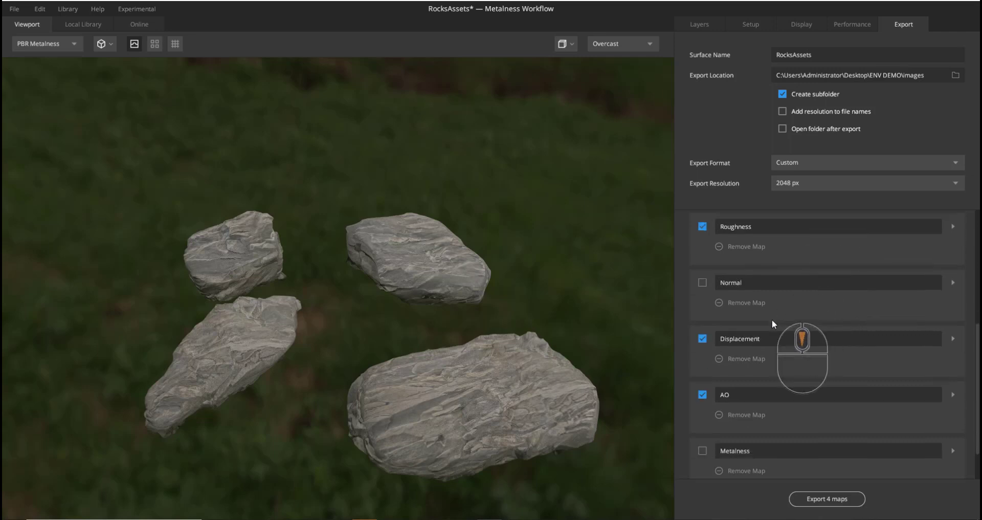
click(703, 394)
scroll(772, 321, up, 5)
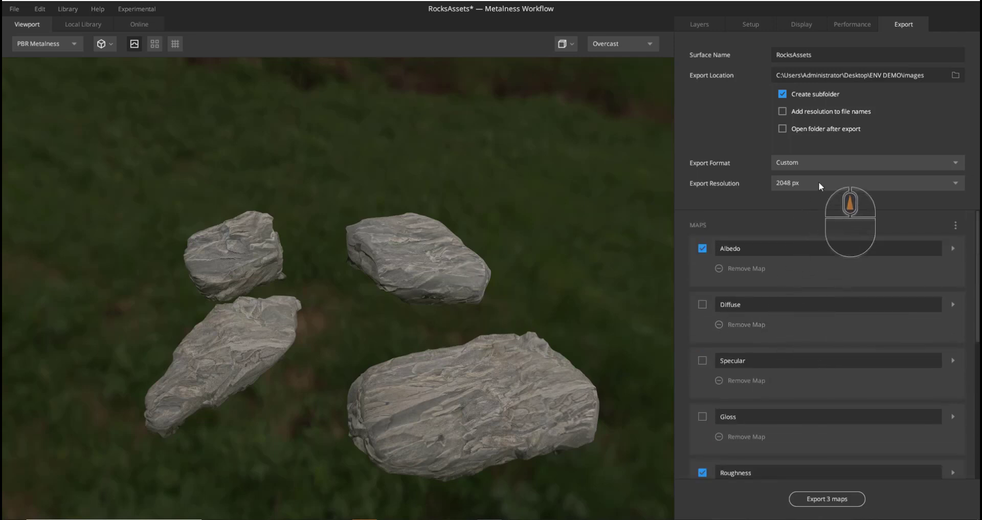
alt+drag(553, 271, 509, 237)
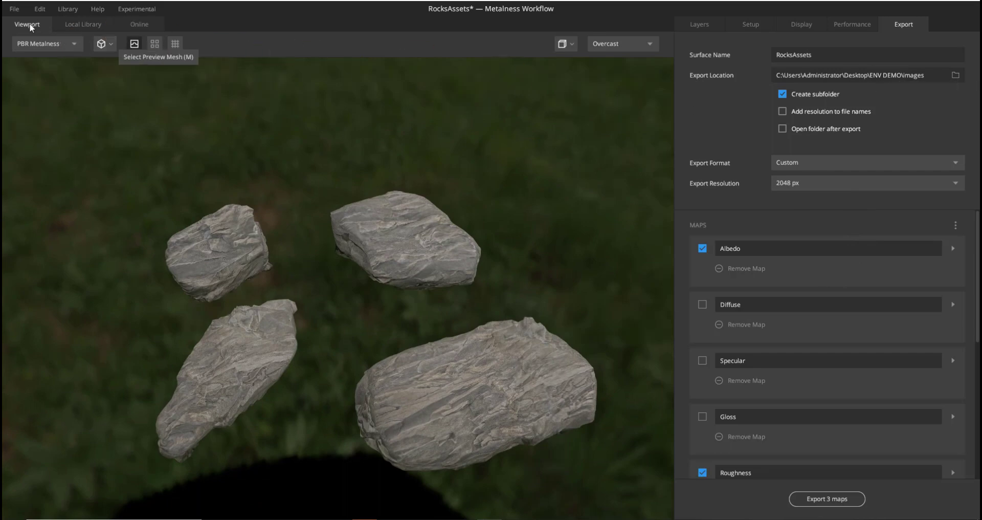
click(15, 9)
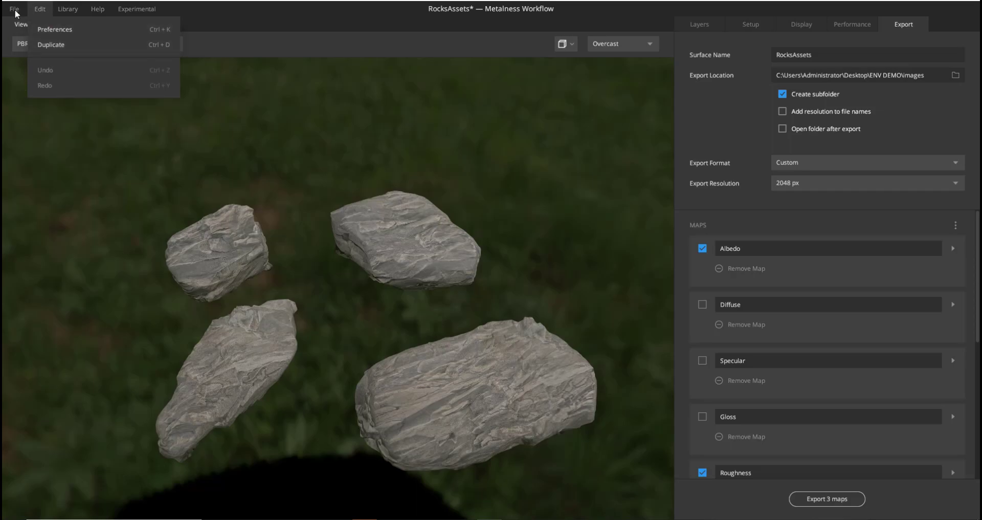
click(34, 111)
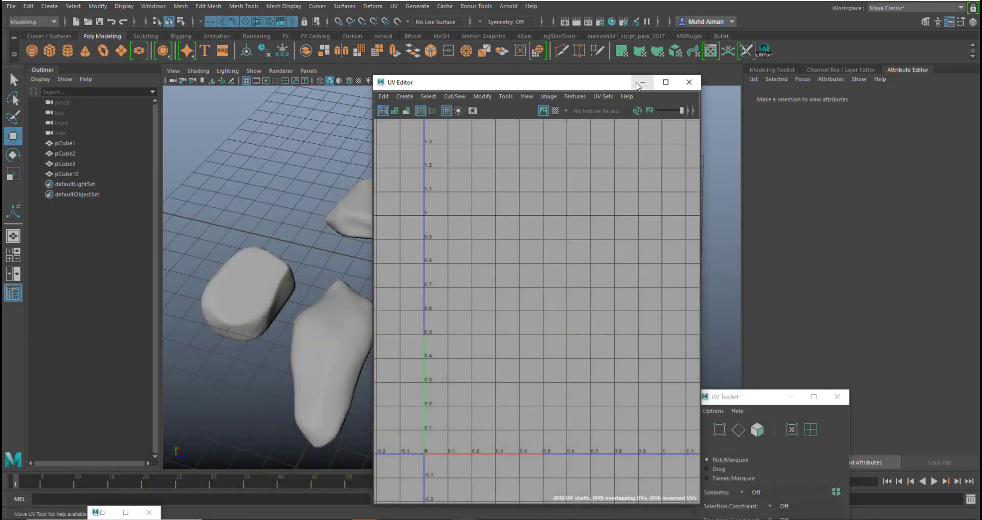
In Maya, minimize the UV Editor and open the environment scene with the terrain and cliffs
click(640, 82)
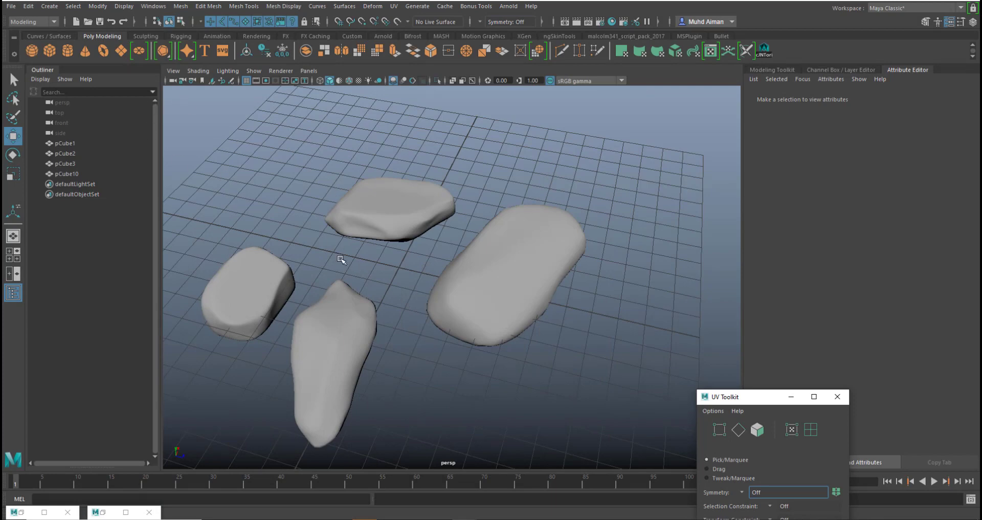
alt+drag(341, 260, 412, 304)
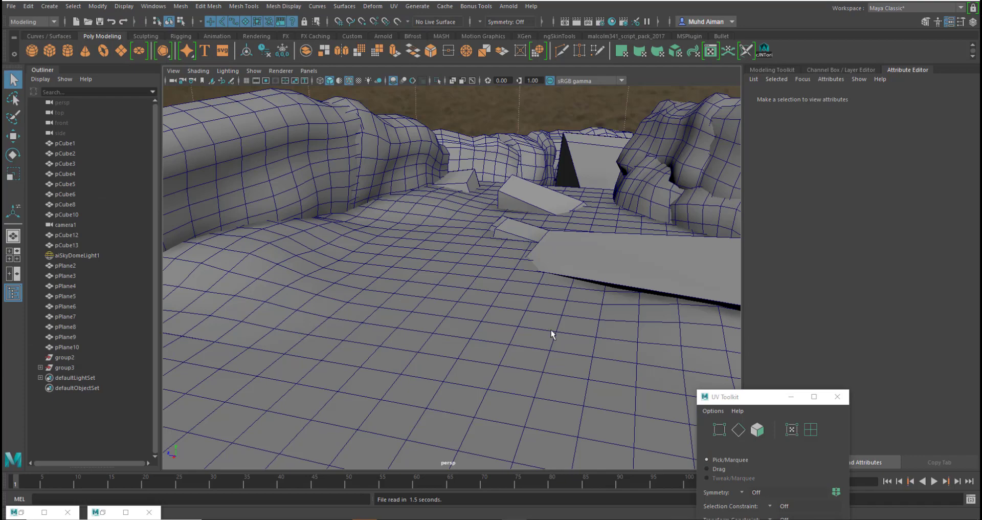
alt+right_drag(551, 330, 483, 321)
alt+middle_drag(483, 321, 466, 341)
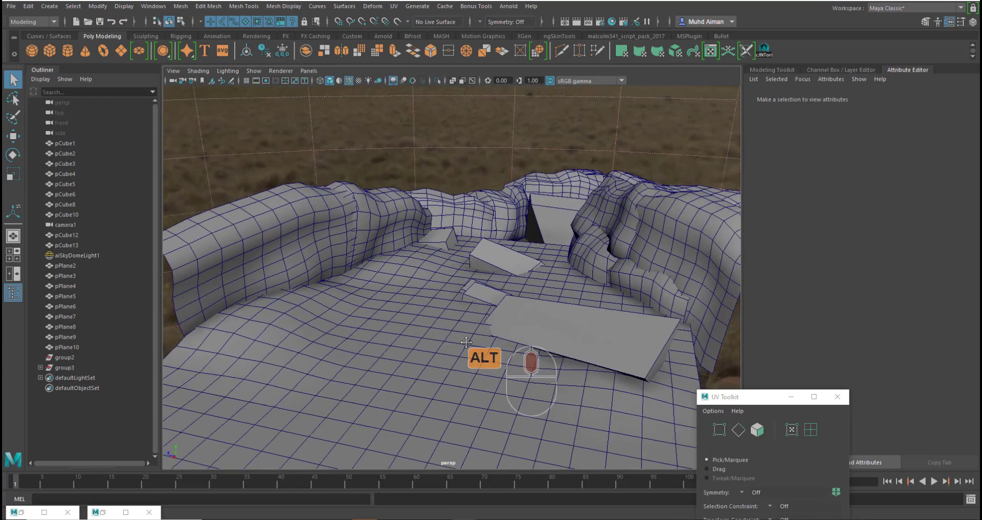
Import the Rocks_Combine file into the scene and raise its rocks mesh above the ground
click(237, 519)
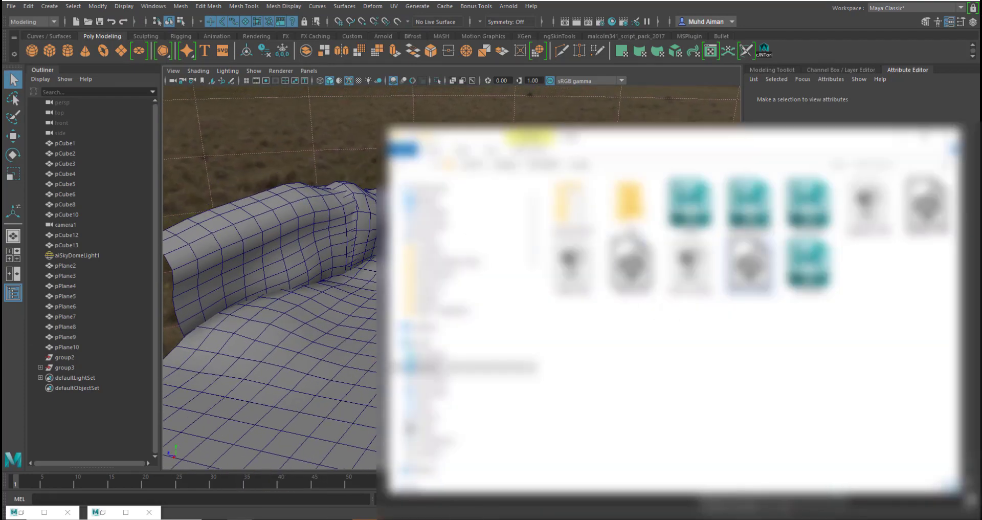
drag(748, 266, 329, 306)
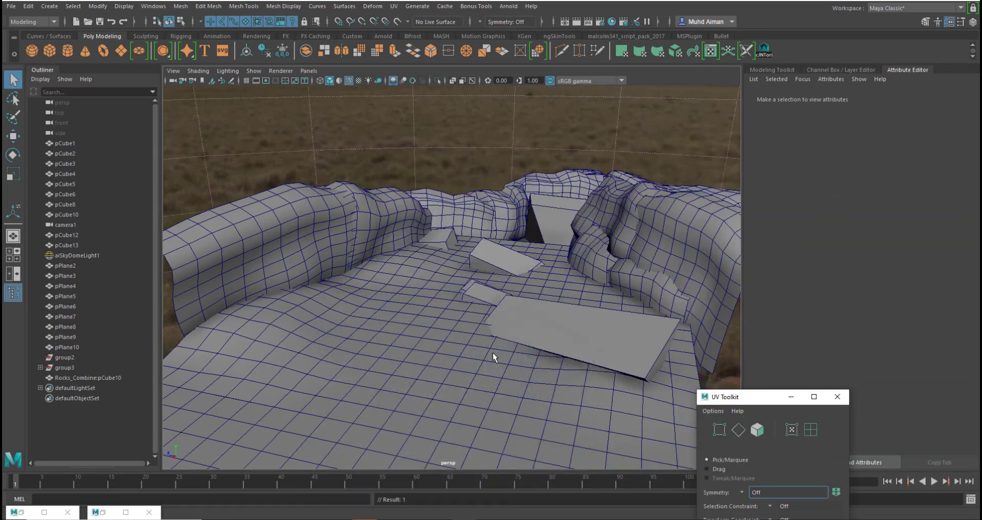
click(70, 375)
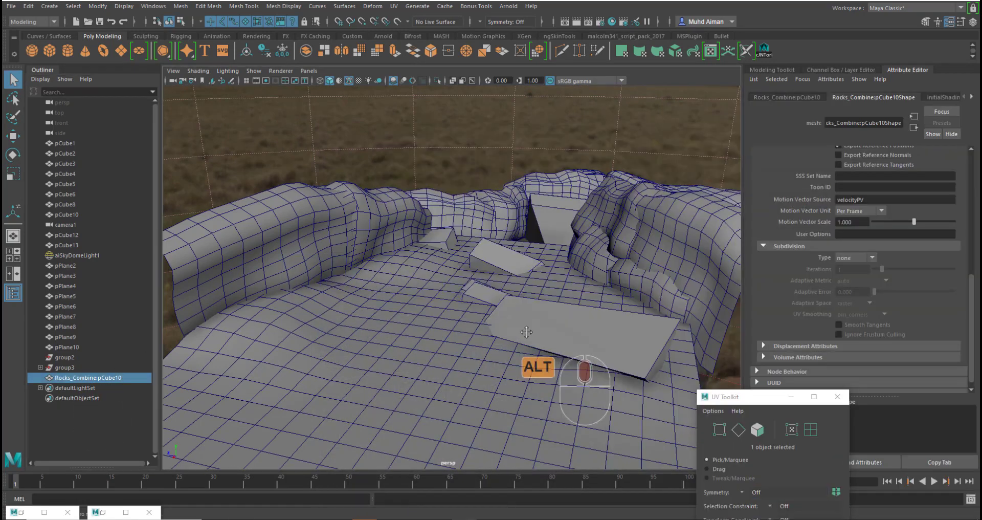
alt+drag(516, 352, 504, 305)
key(w)
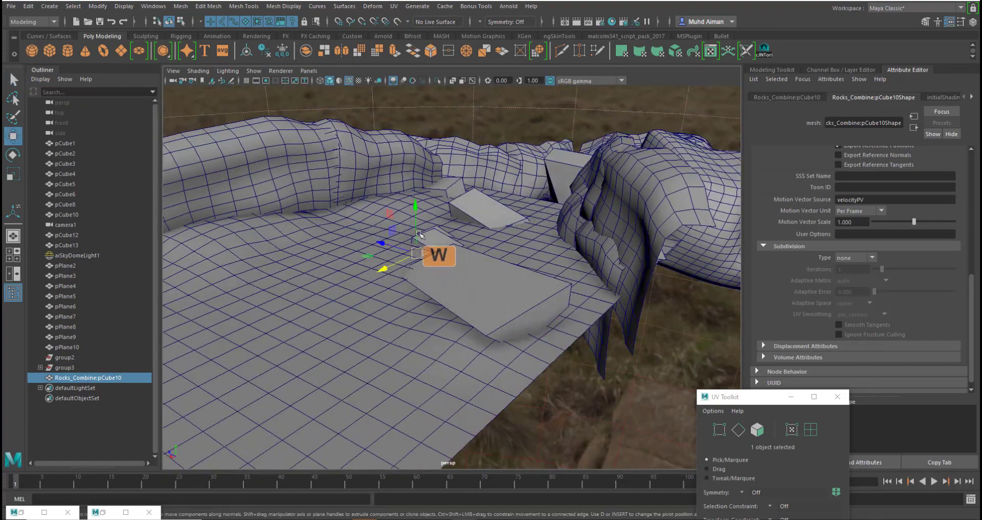
alt+drag(424, 216, 451, 215)
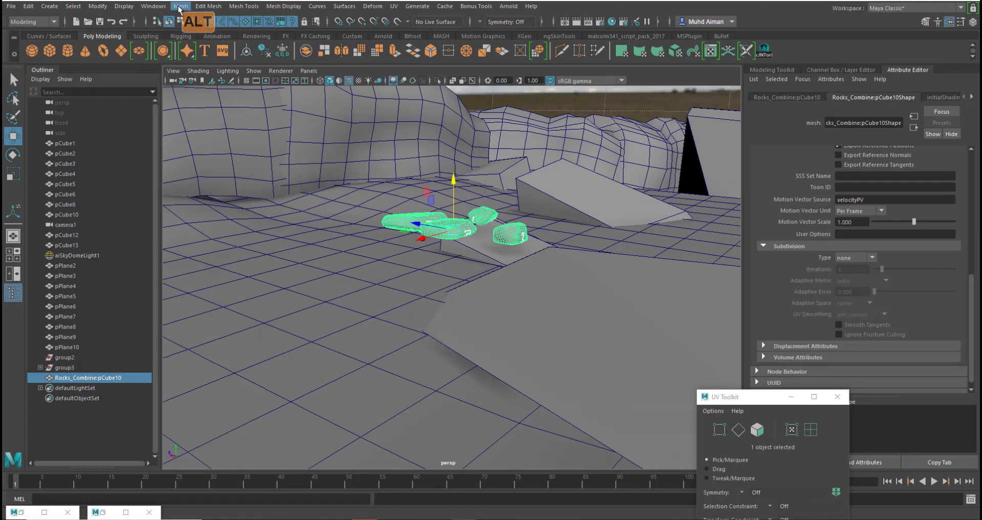
alt+drag(419, 154, 375, 333)
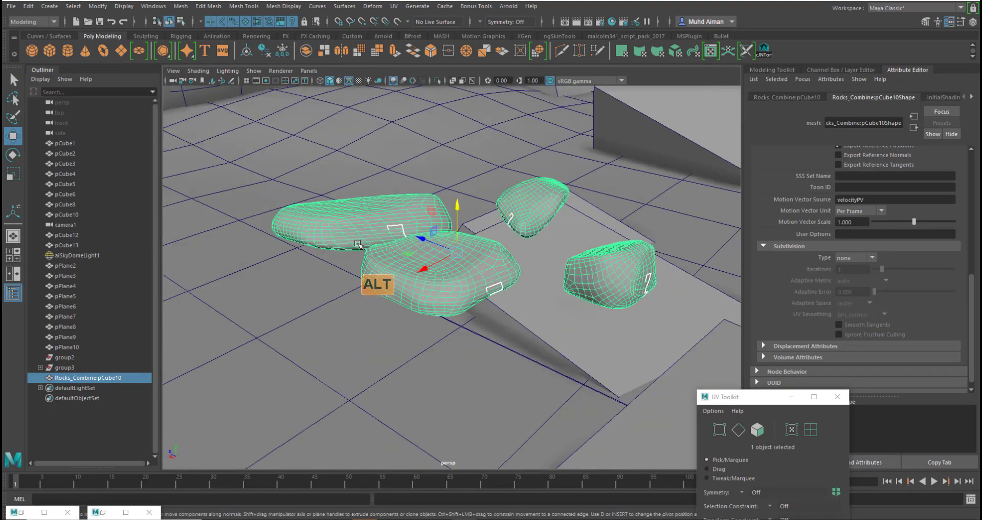
Open the Hypershade and create an Arnold aiStandardSurface material
click(612, 22)
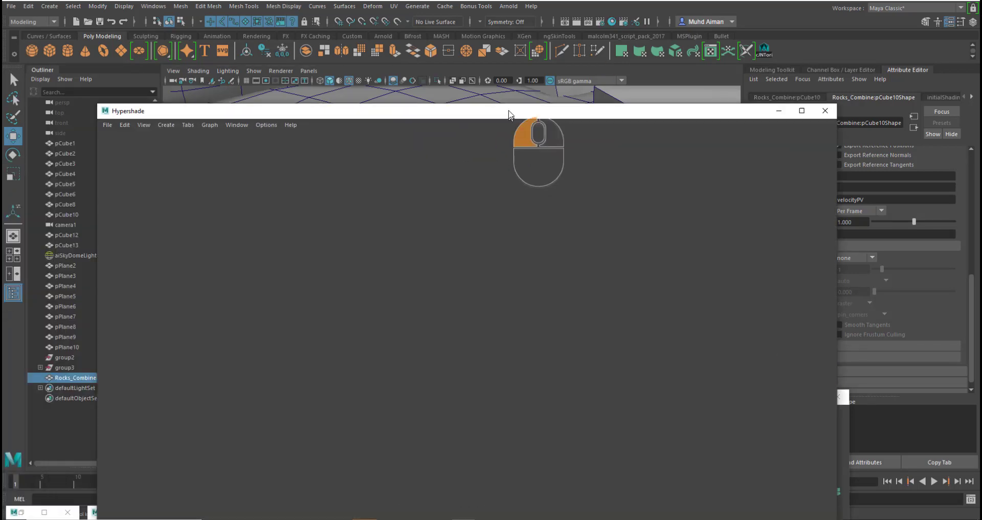
drag(504, 108, 523, 10)
click(149, 386)
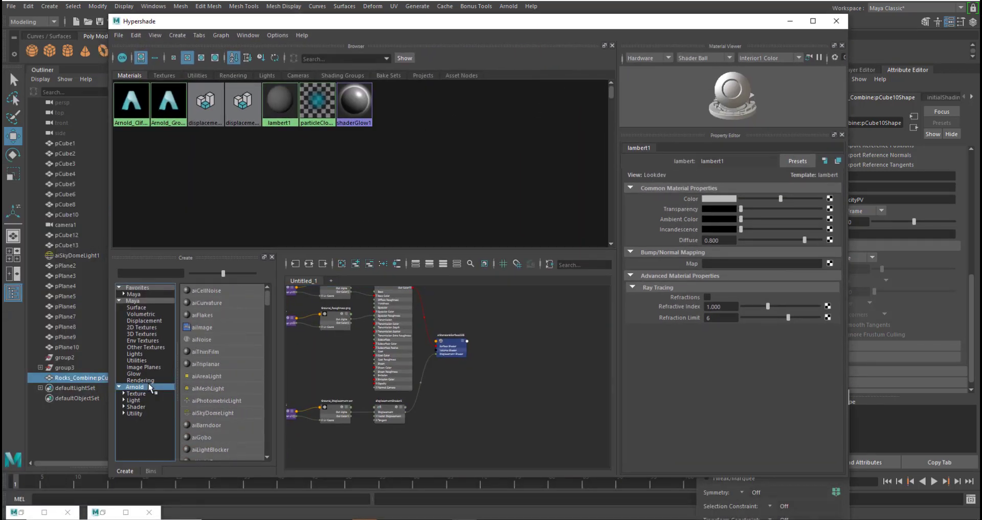
scroll(213, 388, down, 4)
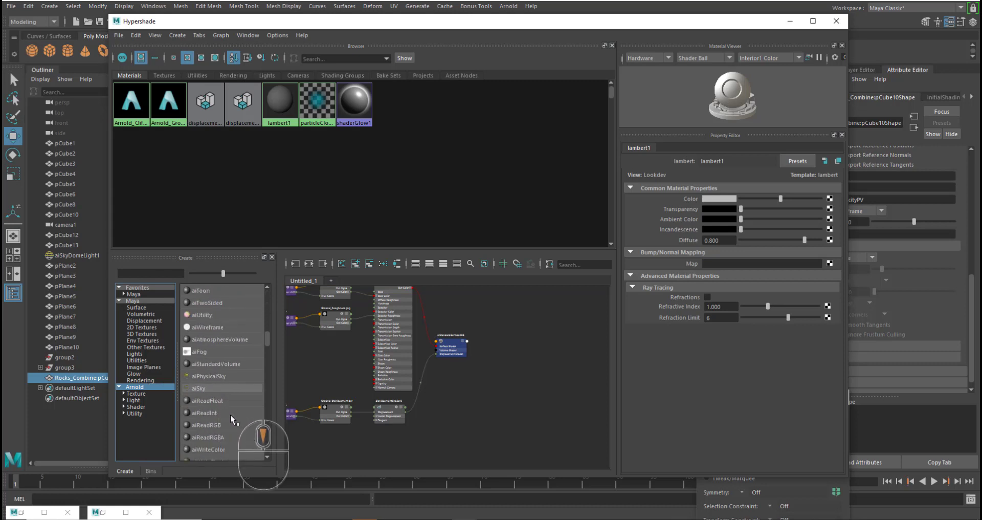
scroll(229, 388, down, 4)
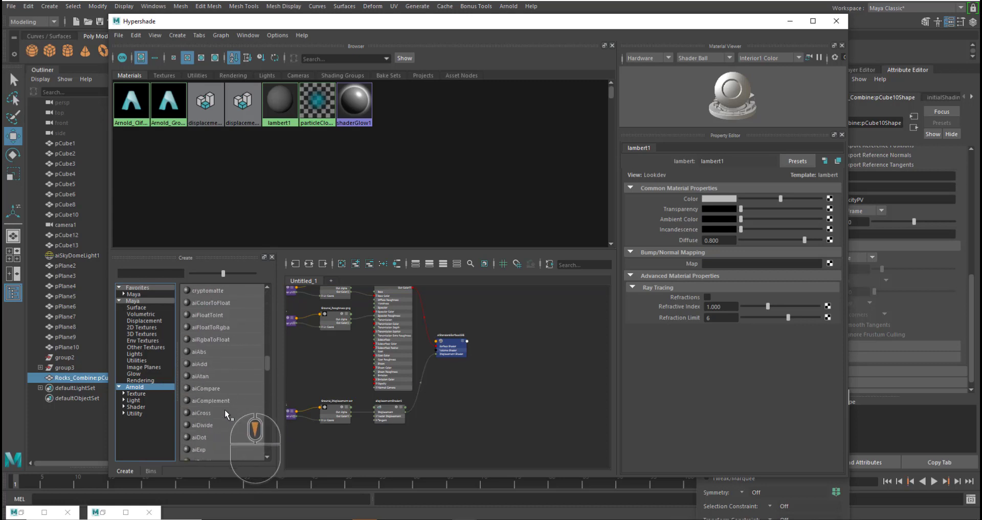
scroll(225, 404, up, 2)
scroll(222, 369, up, 2)
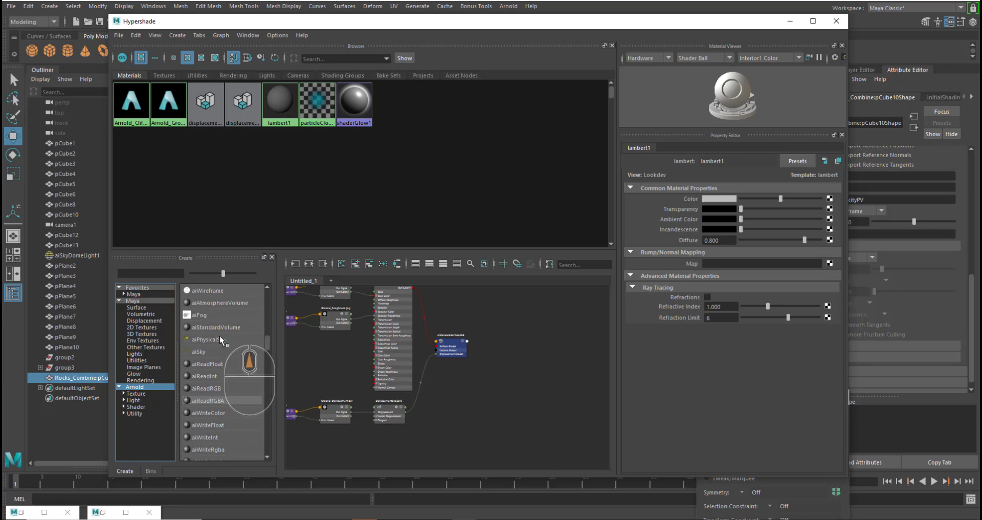
click(229, 303)
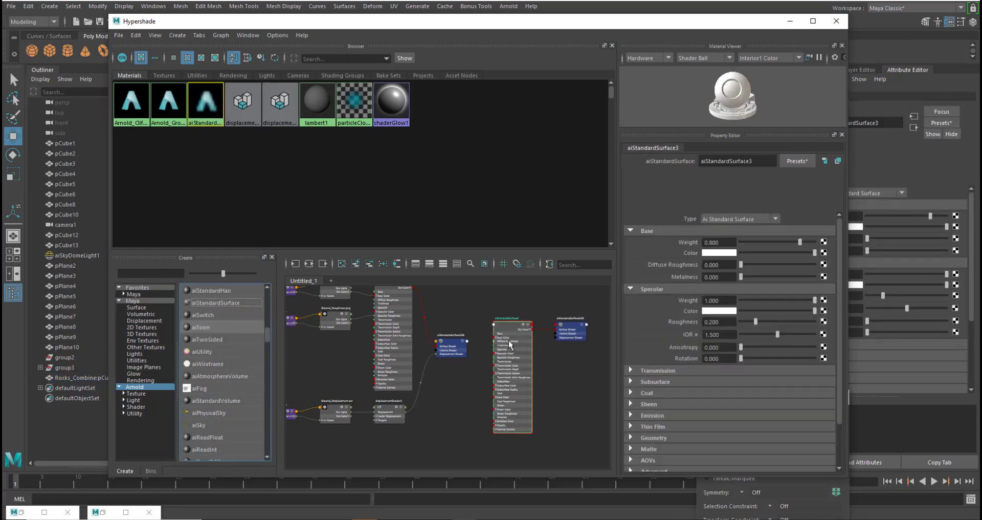
Graph the new surface material with its shading group and rename it Arnold_Rocks
click(309, 264)
alt+middle_drag(435, 324, 452, 349)
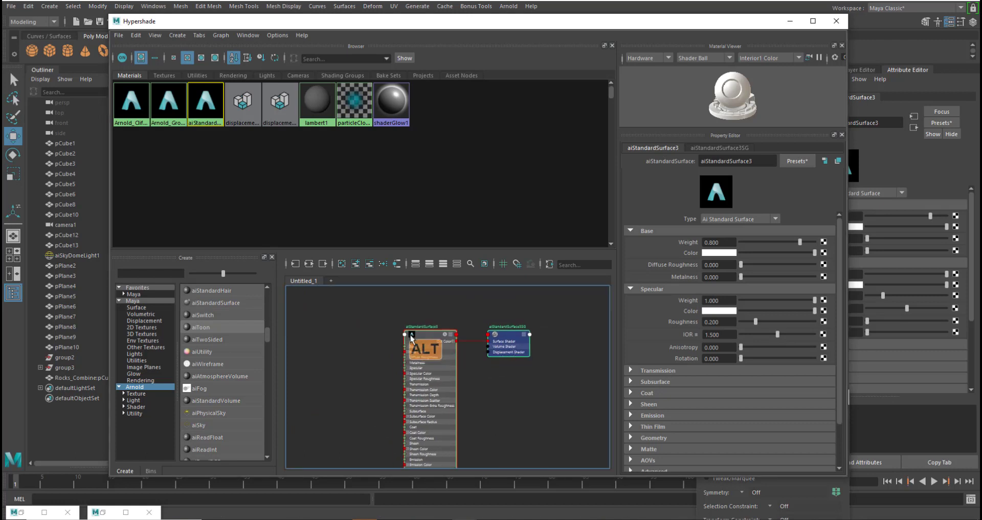
alt+right_drag(408, 334, 435, 338)
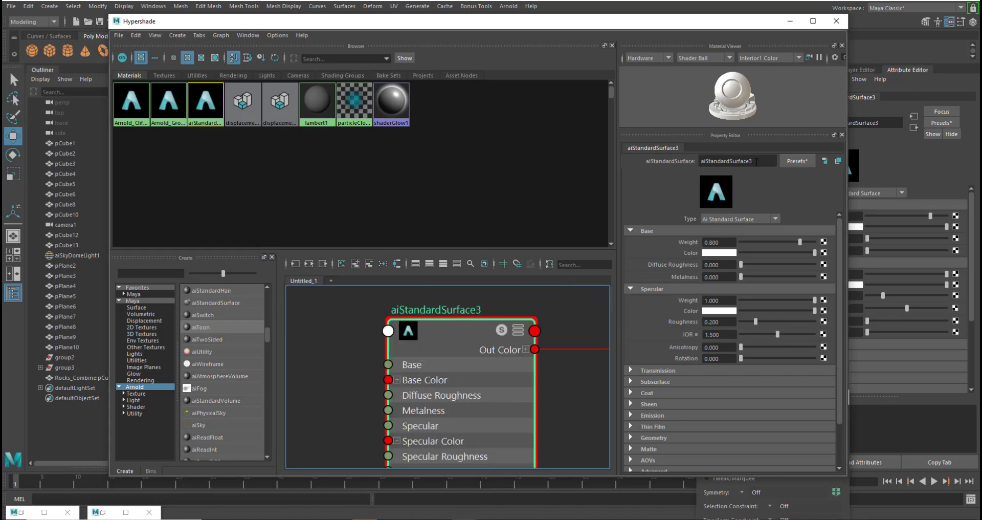
drag(757, 161, 646, 160)
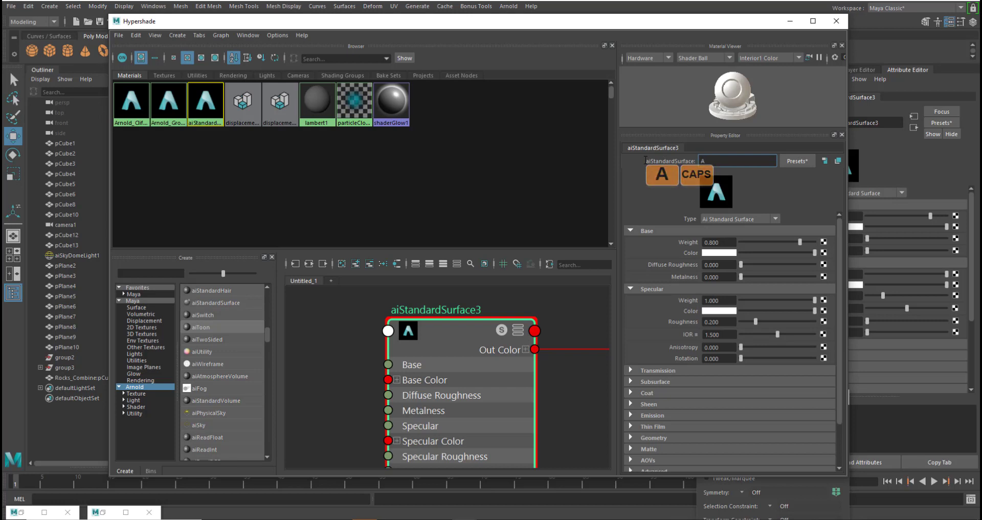
text(Arnold_)
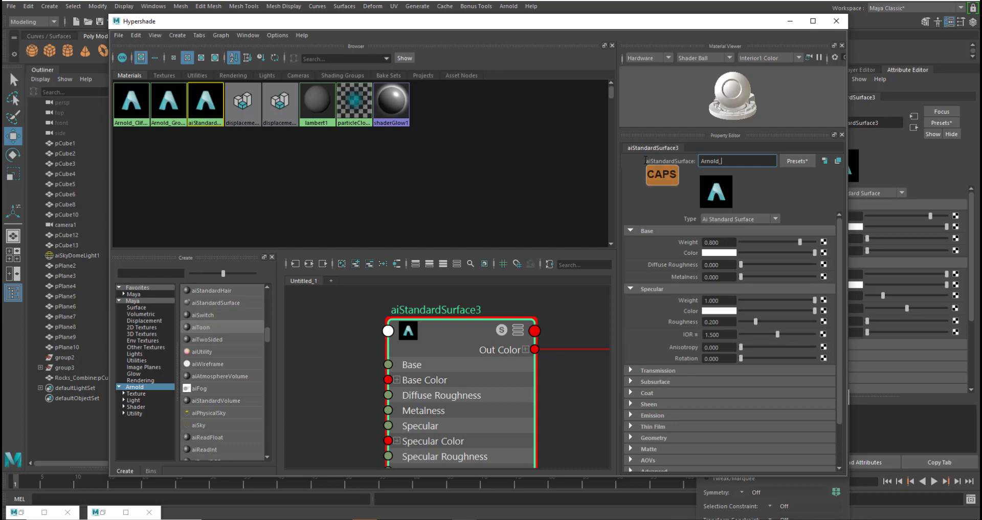
text(Rocks)
key(Return)
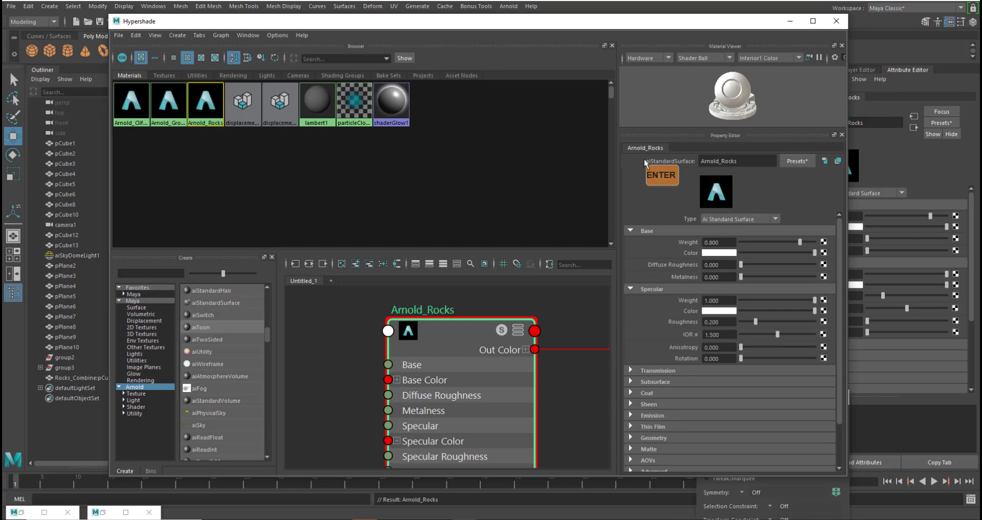
Bring the three texture maps from the RocksAssets images folder into the material graph as file nodes
alt+right_drag(562, 374, 244, 469)
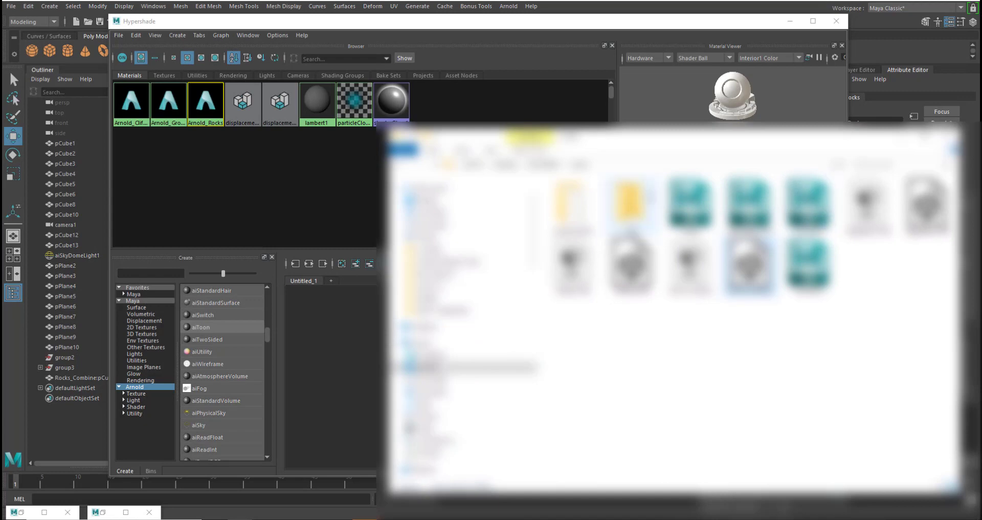
click(537, 166)
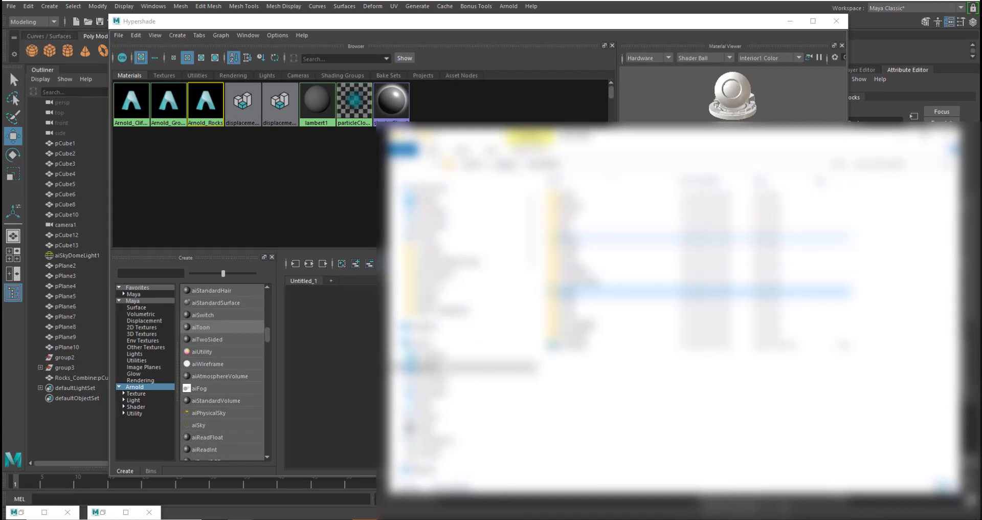
double_click(578, 249)
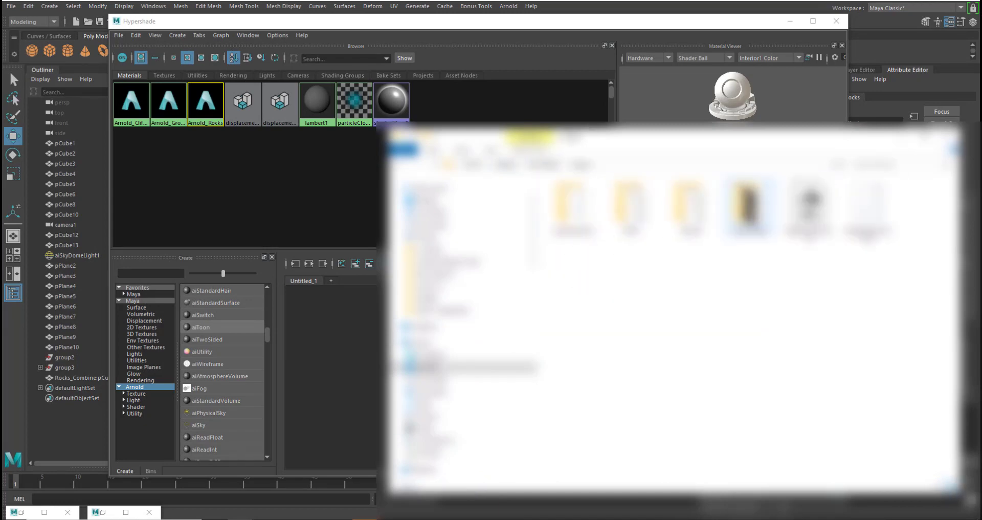
double_click(765, 221)
drag(731, 255, 563, 200)
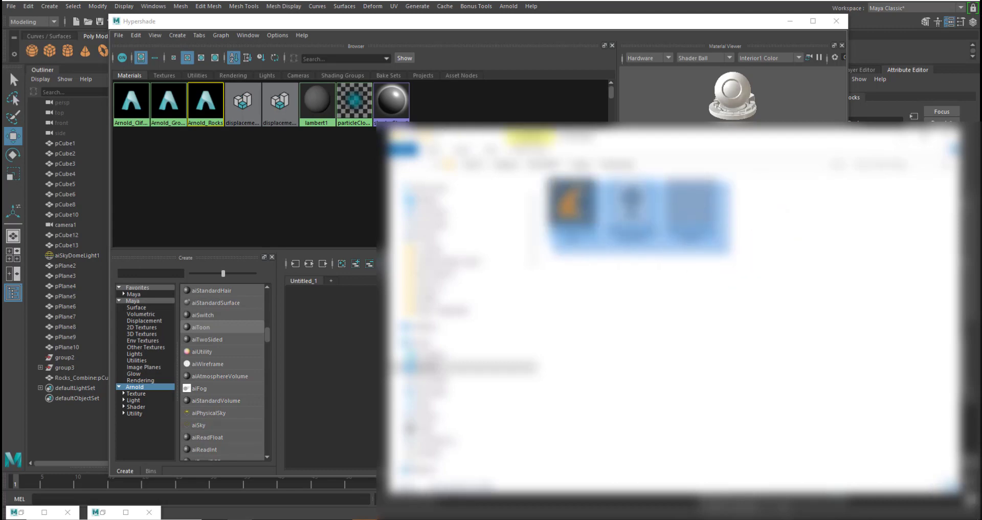
drag(588, 241, 327, 371)
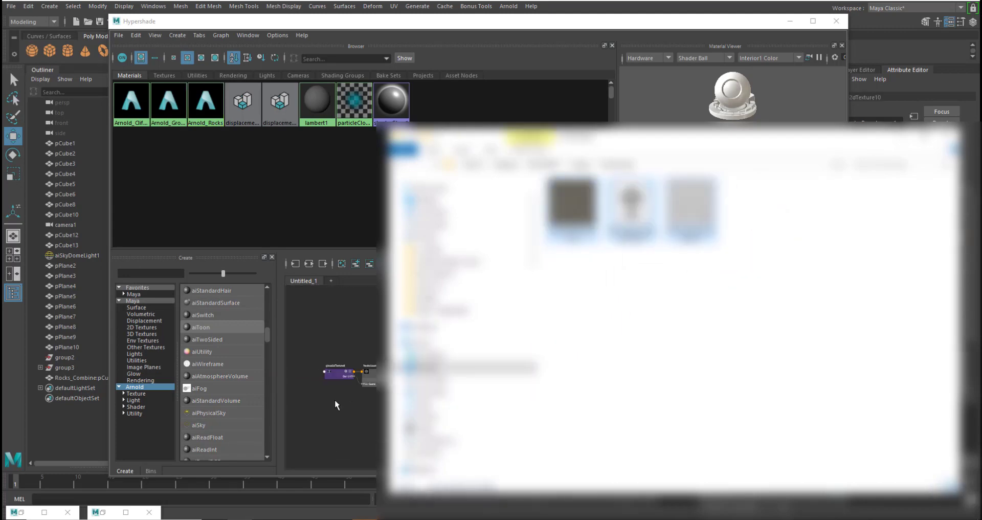
Arrange the imported texture nodes around Arnold_Rocks, placing the RocksAssets displacement file node beside the material's shading group
click(334, 400)
scroll(458, 376, up, 5)
drag(404, 293, 612, 347)
scroll(515, 358, down, 5)
alt+middle_drag(516, 354, 486, 348)
drag(482, 312, 573, 384)
drag(522, 360, 353, 307)
click(434, 408)
scroll(474, 392, up, 5)
drag(420, 332, 493, 356)
alt+middle_drag(473, 388, 306, 444)
drag(325, 412, 382, 361)
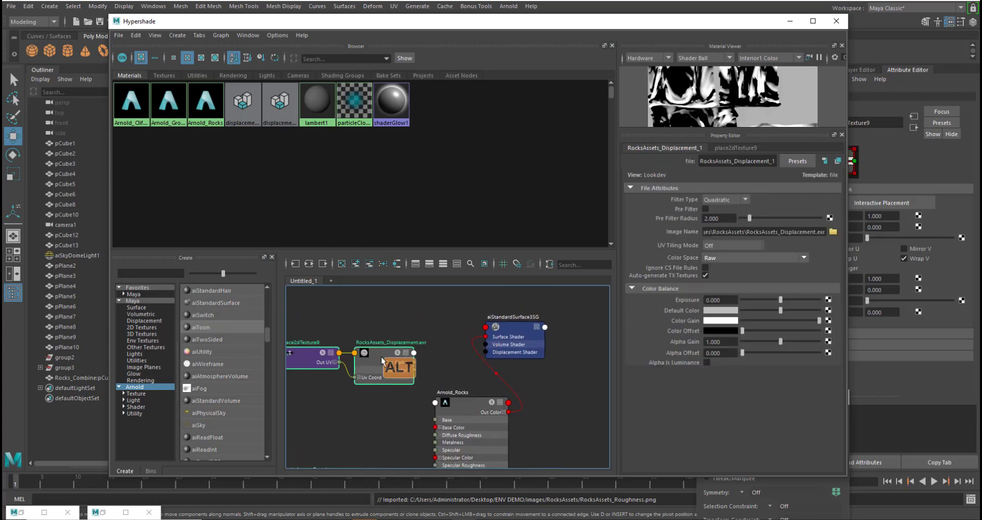
Connect the RocksAssets displacement file to the displacement material input of the Arnold_Rocks shading group
click(518, 339)
middle_drag(453, 353, 677, 247)
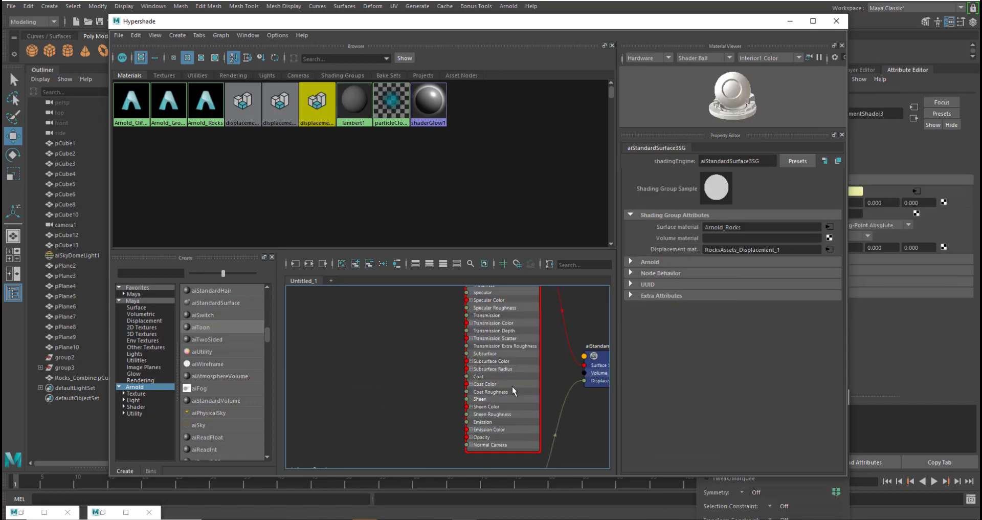
alt+middle_drag(386, 397, 394, 504)
click(513, 380)
Move the RocksAssets albedo file node and its placement node up beside the Arnold_Rocks material
scroll(510, 383, down, 4)
alt+middle_drag(444, 411, 469, 376)
drag(297, 388, 344, 422)
drag(338, 412, 463, 352)
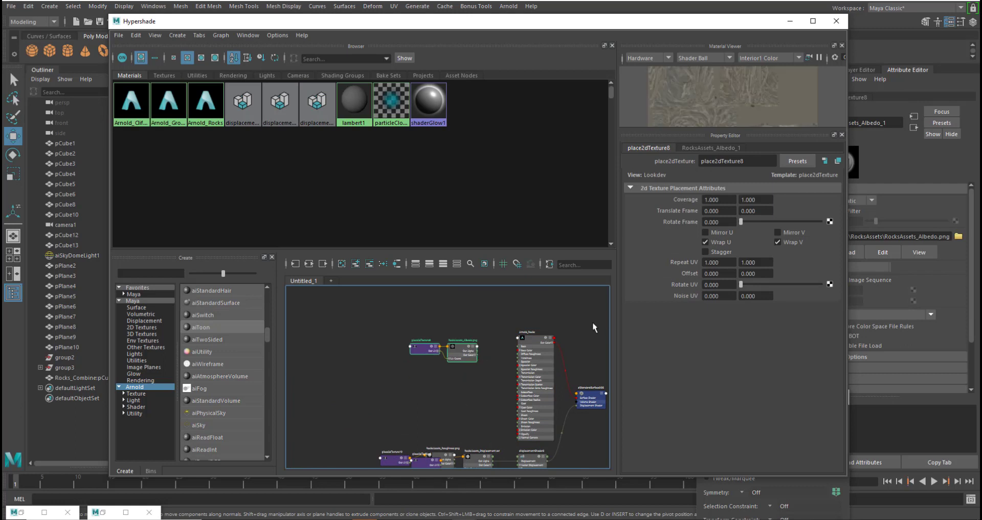
Set the Arnold_Rocks base weight to 1 and connect the albedo texture to its base color
click(542, 340)
scroll(550, 364, up, 4)
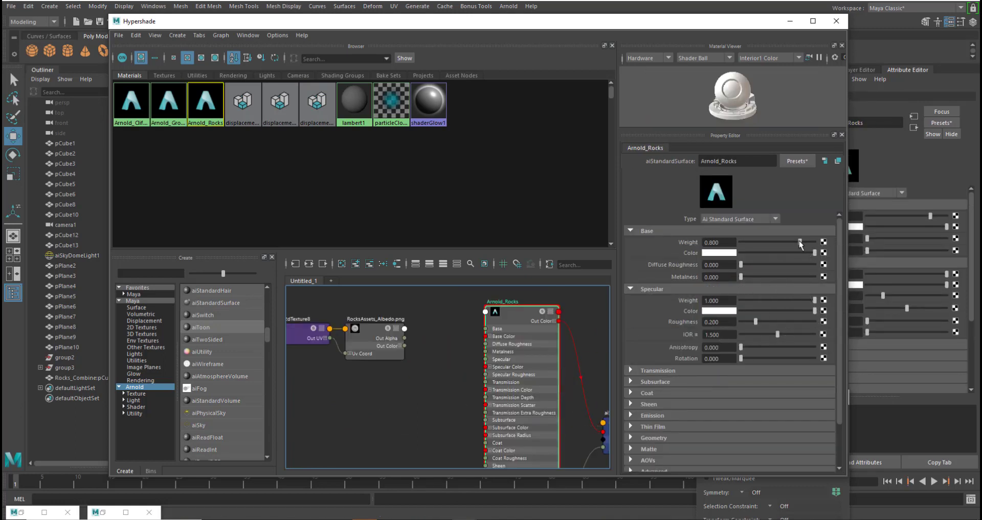
drag(799, 241, 837, 251)
middle_drag(365, 353, 682, 253)
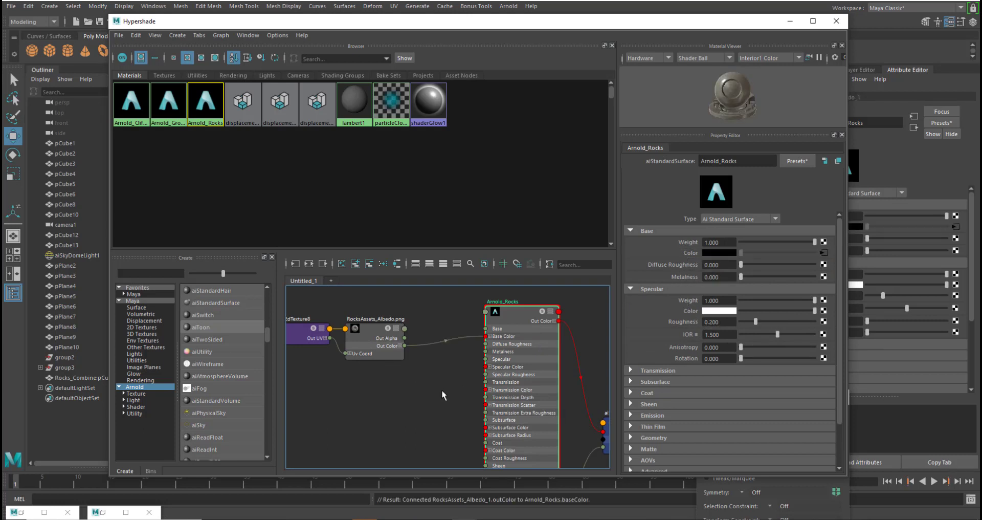
Place the RocksAssets roughness file beside Arnold_Rocks and connect its alpha output to the specular roughness
scroll(449, 367, down, 3)
alt+middle_drag(486, 402, 485, 344)
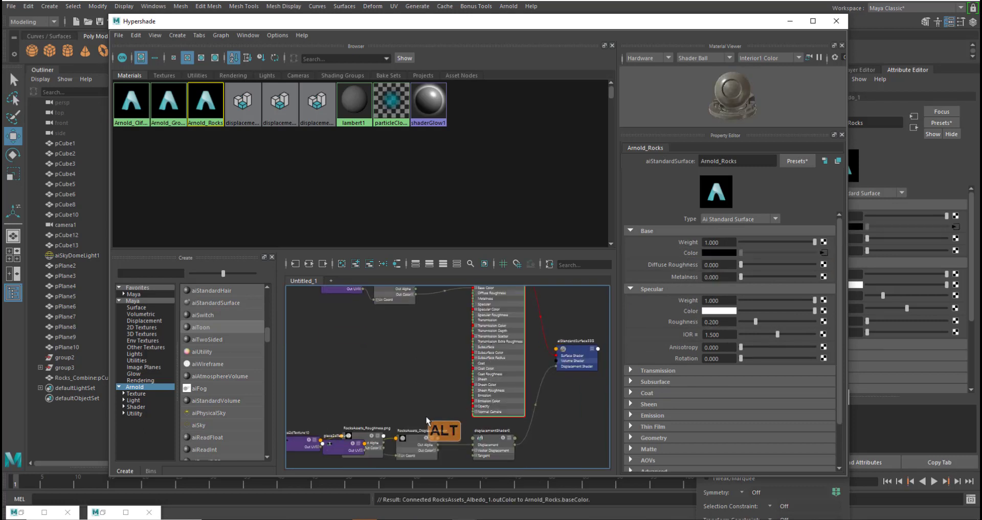
click(363, 437)
drag(368, 423, 379, 354)
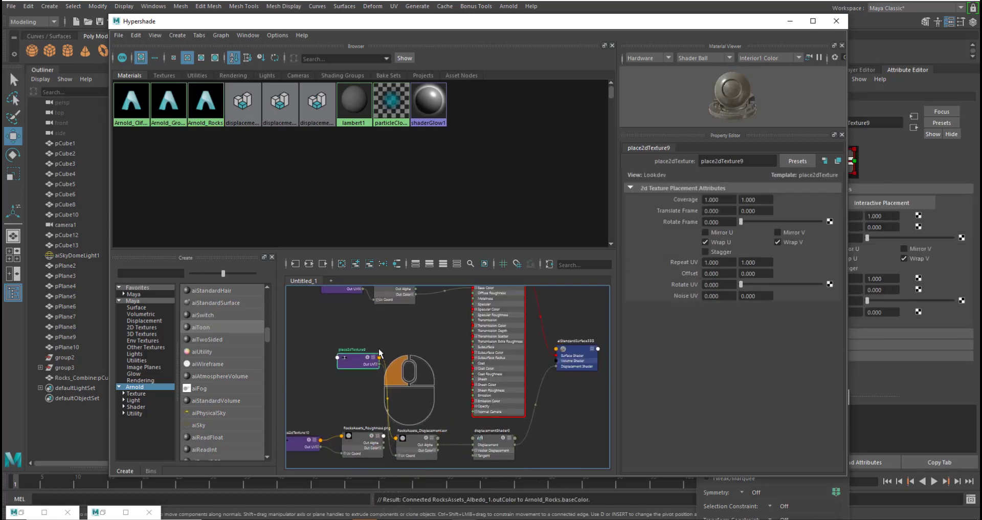
drag(359, 448, 412, 336)
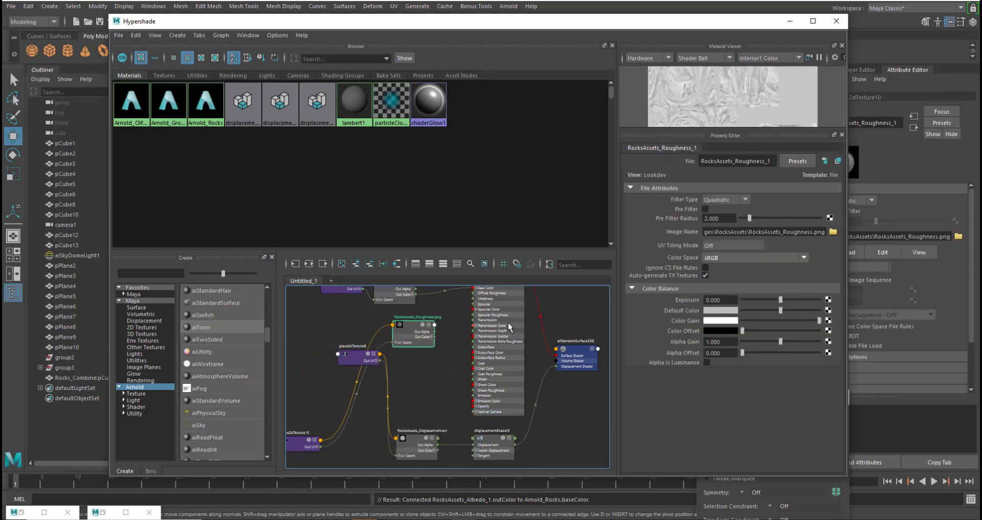
click(508, 321)
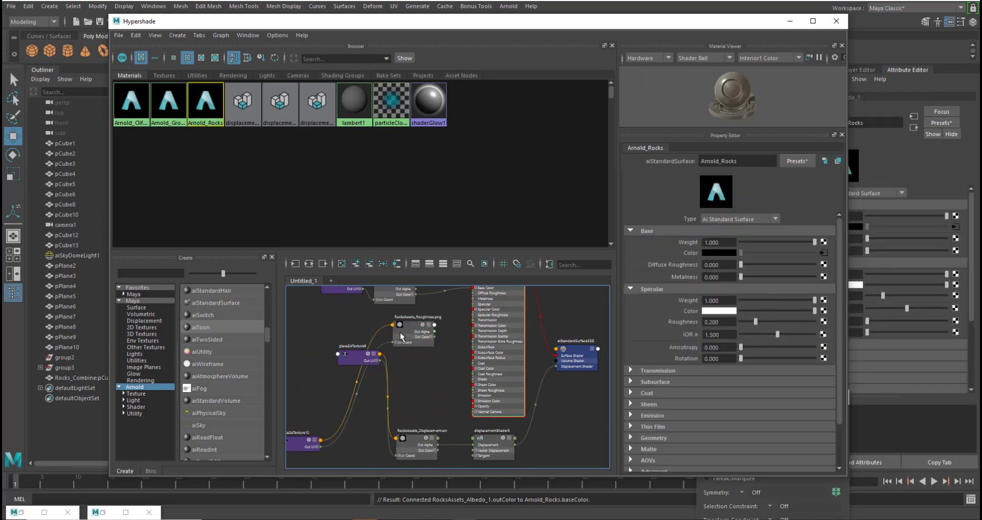
middle_drag(604, 327, 718, 321)
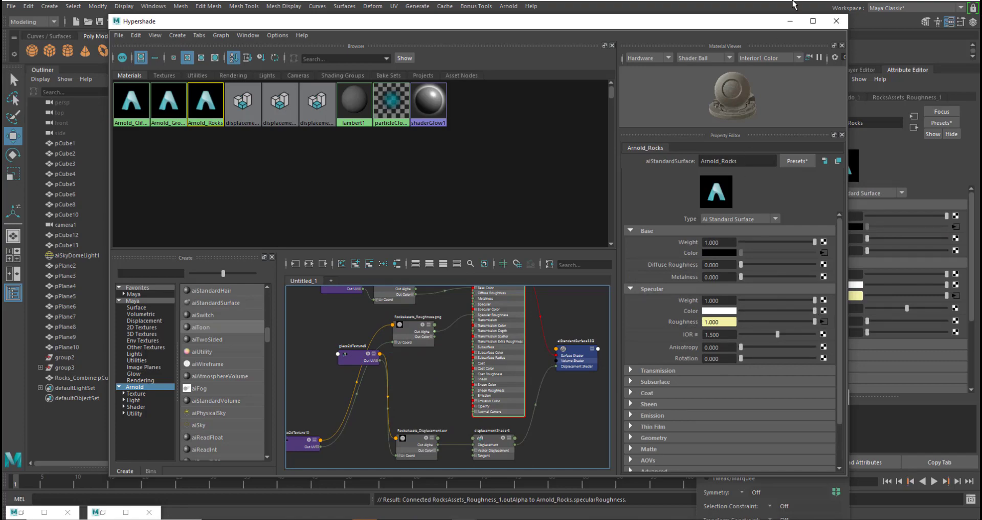
Assign the Arnold_Rocks material to the Rocks_Combine mesh in the scene
click(792, 23)
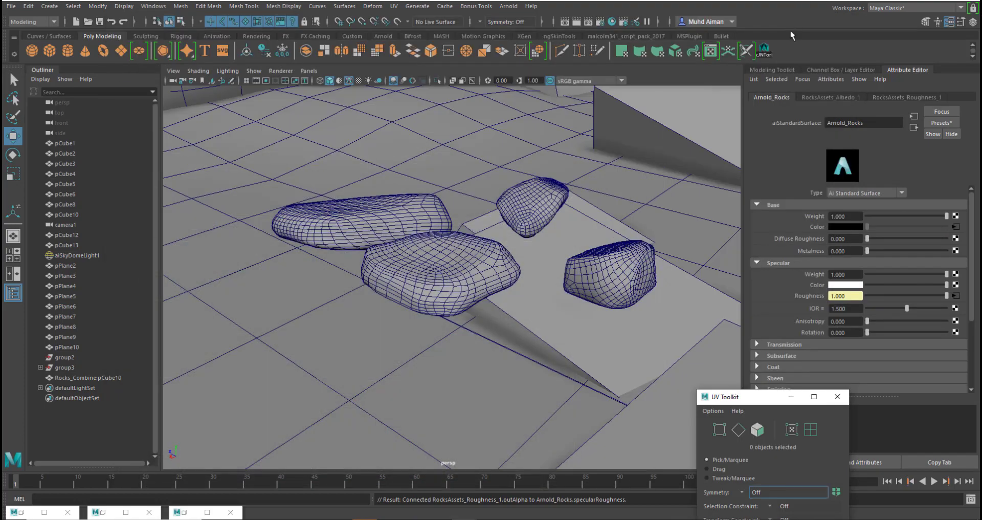
click(183, 512)
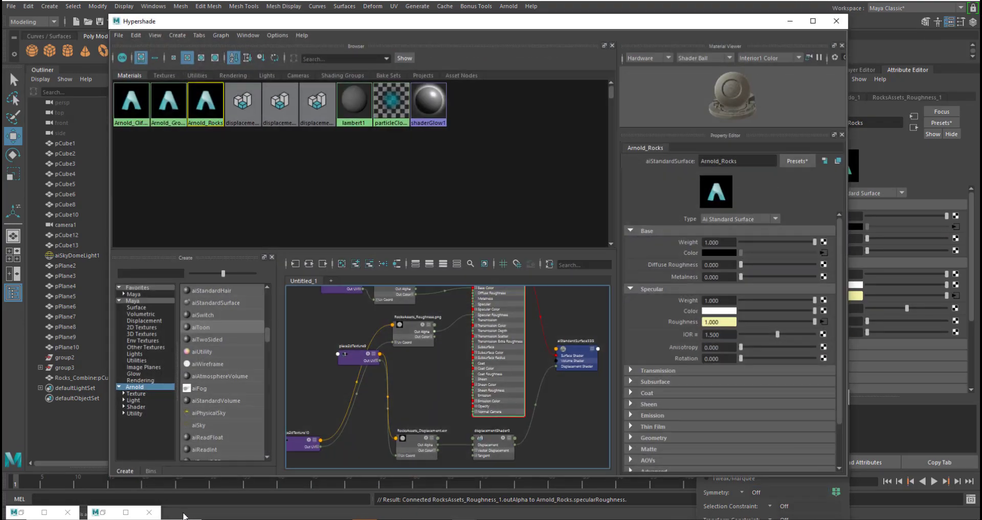
drag(514, 23, 664, 350)
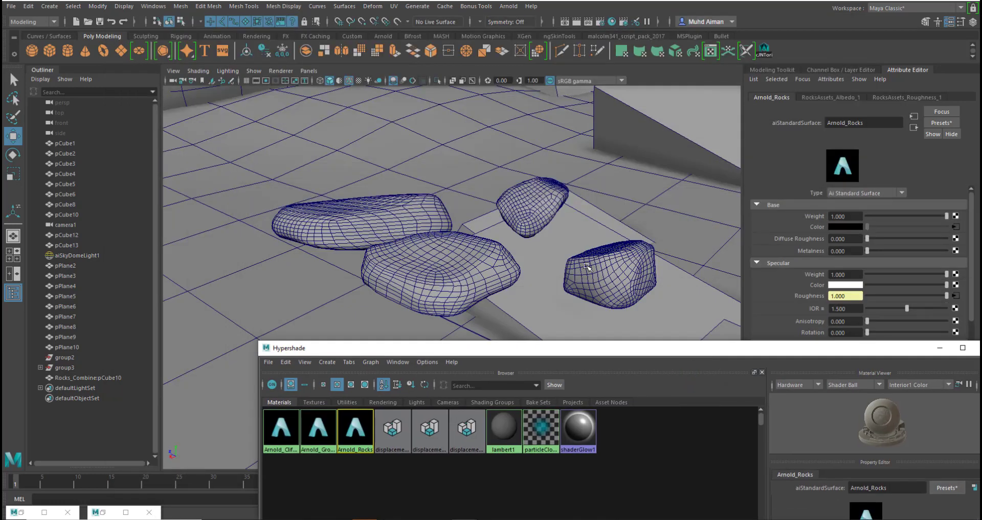
click(601, 264)
drag(509, 348, 499, 327)
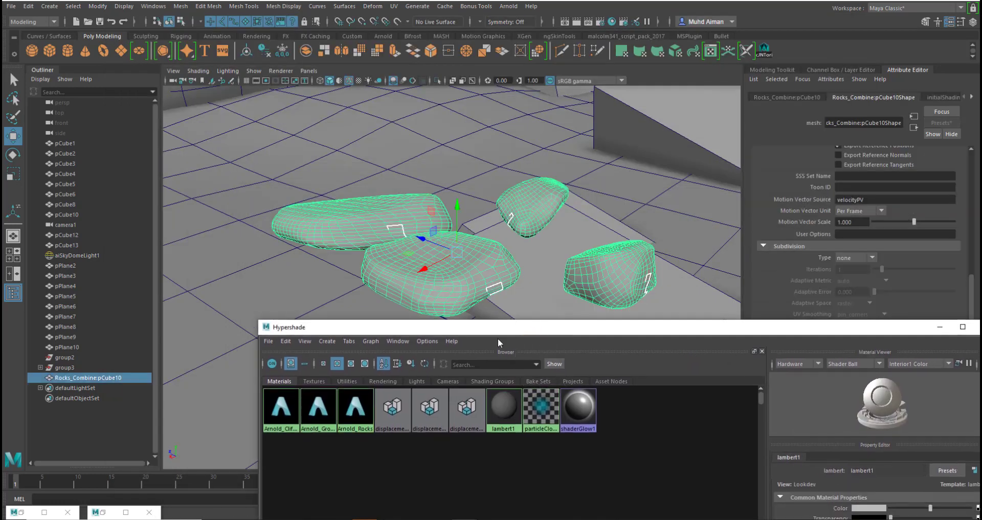
right_drag(354, 404, 358, 357)
click(938, 328)
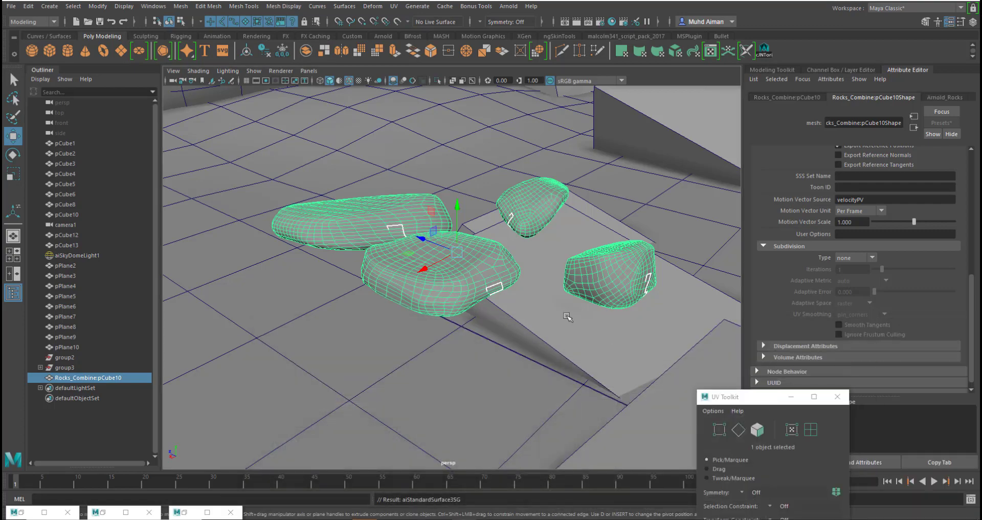
Move the combined rocks away from the blockout slabs onto the open ground in front
scroll(546, 284, down, 5)
mouse_move(547, 284)
alt+mouse_down()
mouse_move(520, 261)
mouse_move(545, 253)
mouse_move(540, 269)
alt+mouse_up()
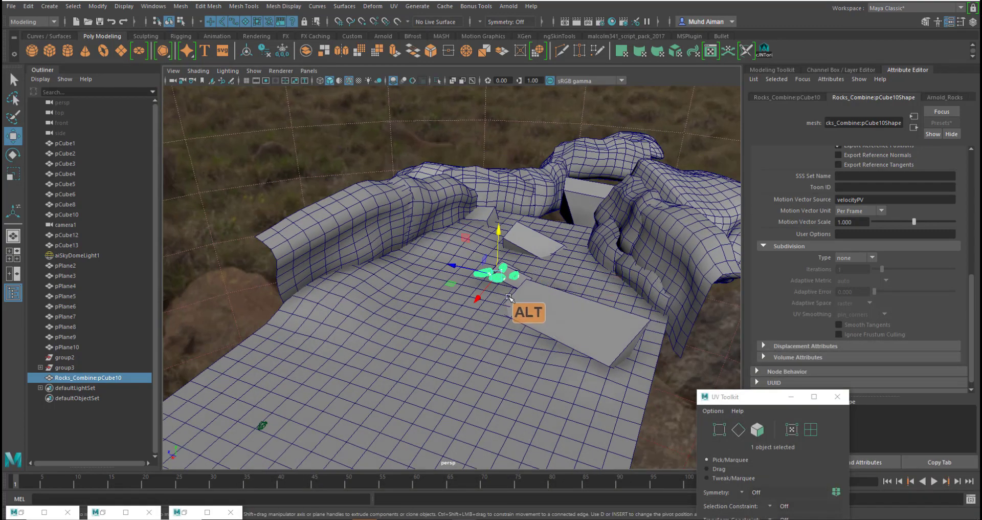
drag(477, 298, 405, 326)
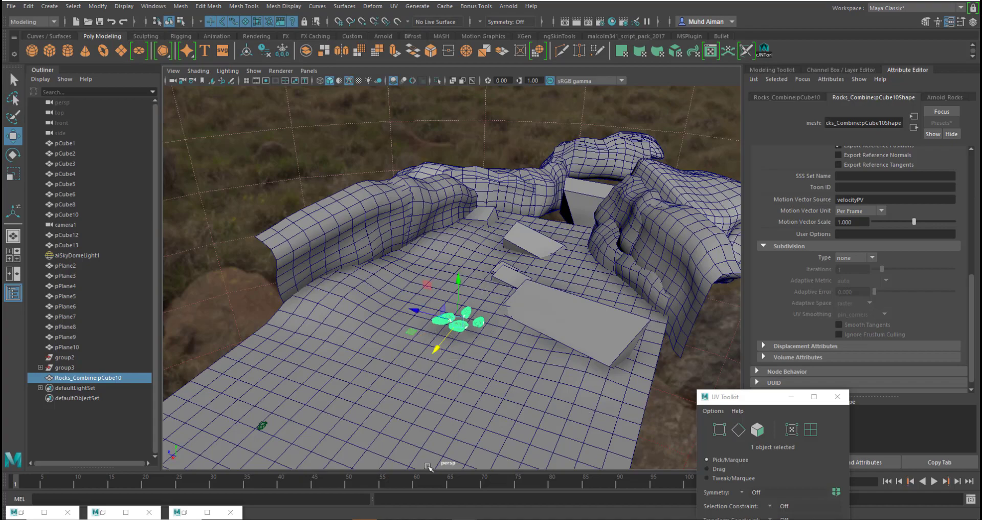
Frame the rocks closely in the perspective view and render them from perspShape in the Arnold RenderView
scroll(504, 361, up, 5)
alt+middle_drag(501, 358, 482, 260)
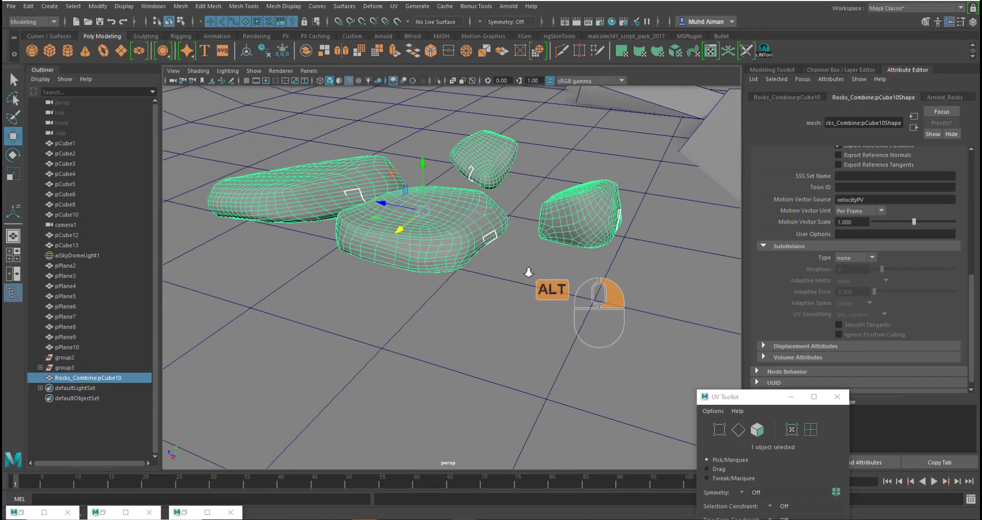
alt+right_drag(531, 269, 508, 252)
alt+drag(508, 252, 514, 269)
alt+middle_drag(519, 276, 539, 202)
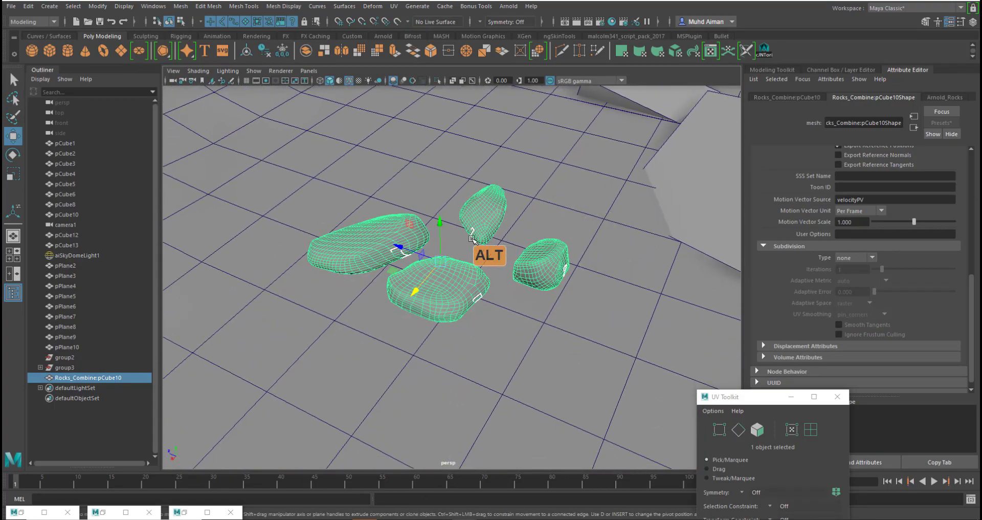
alt+right_drag(473, 239, 478, 239)
alt+middle_drag(491, 230, 490, 249)
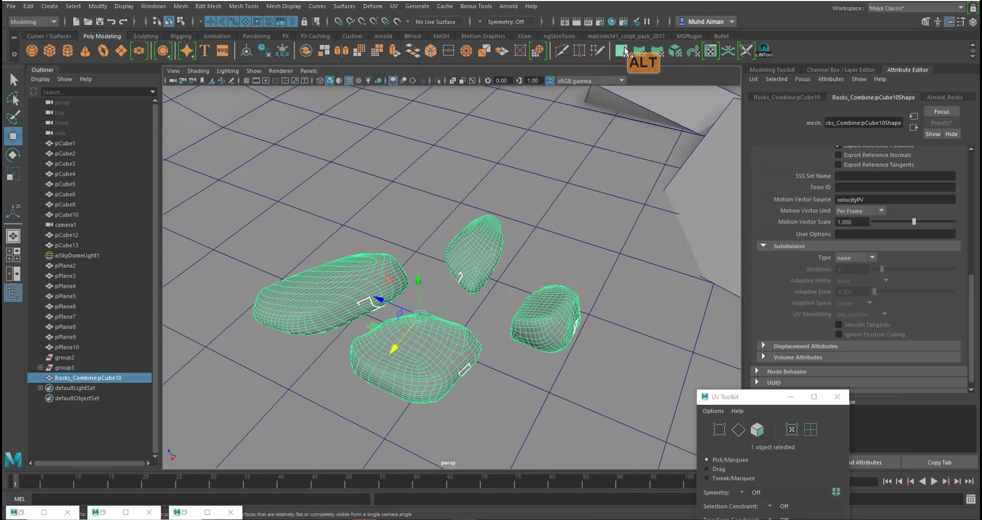
click(104, 513)
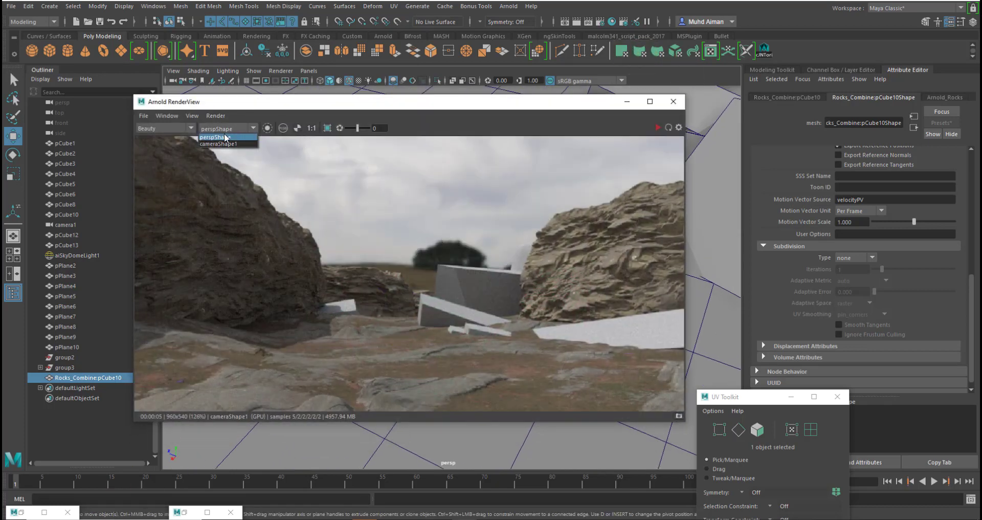
click(659, 128)
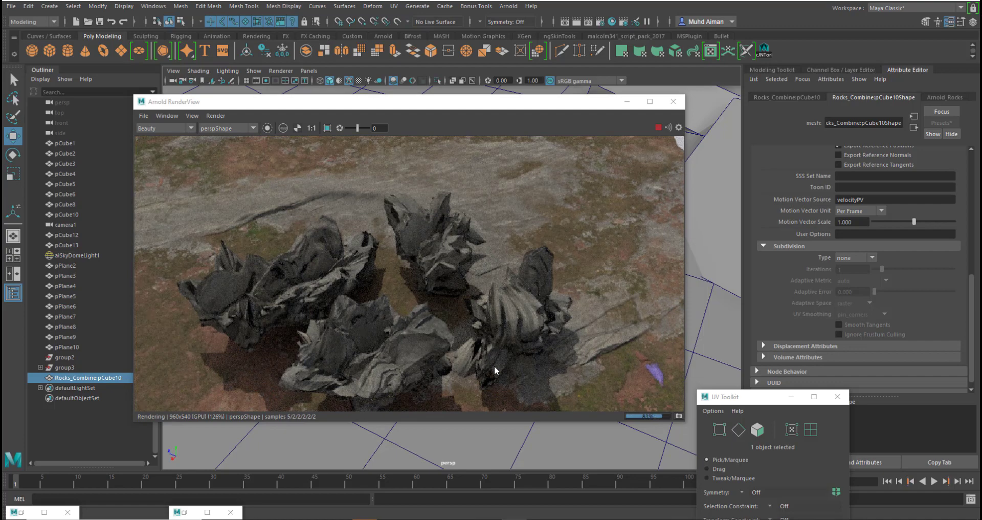
Set the rock mesh's Arnold subdivision type to catclark with 4 iterations
drag(412, 110, 316, 154)
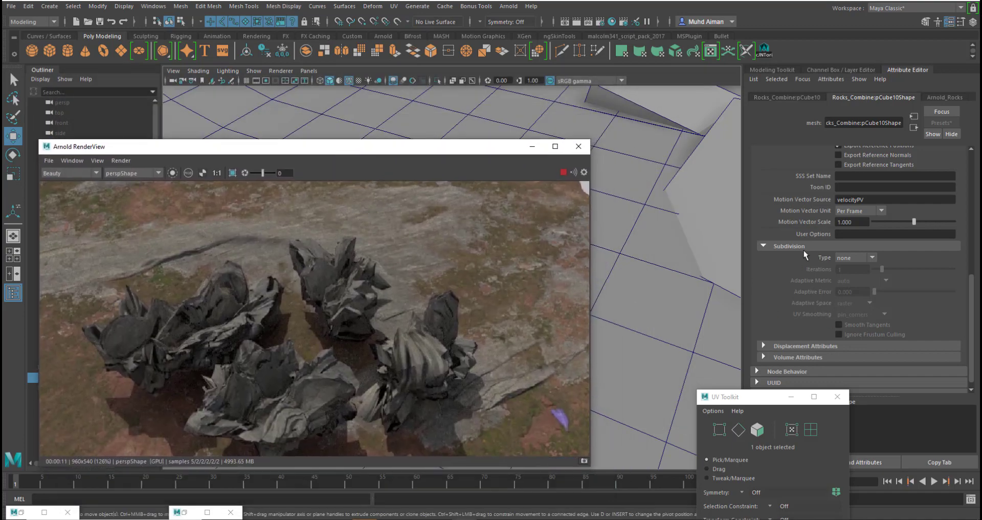
click(851, 259)
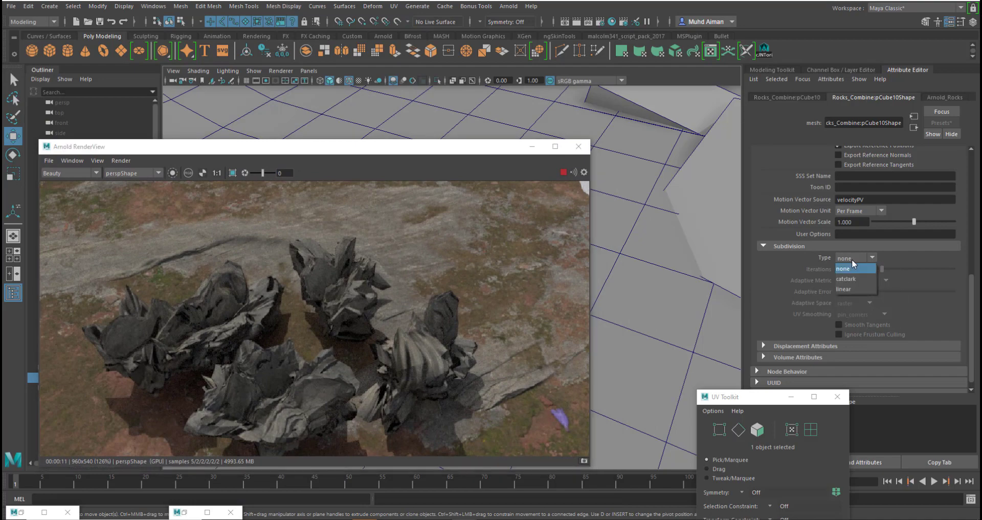
click(853, 280)
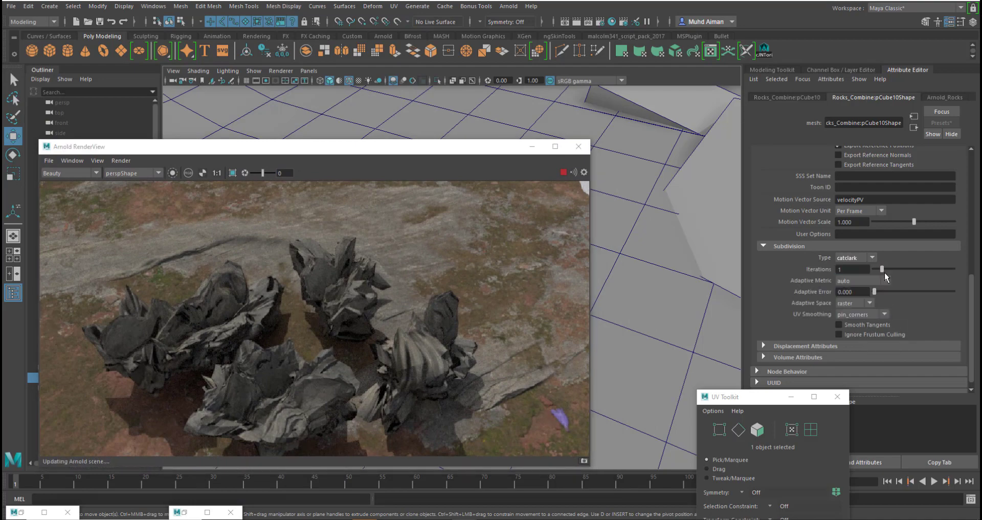
double_click(861, 268)
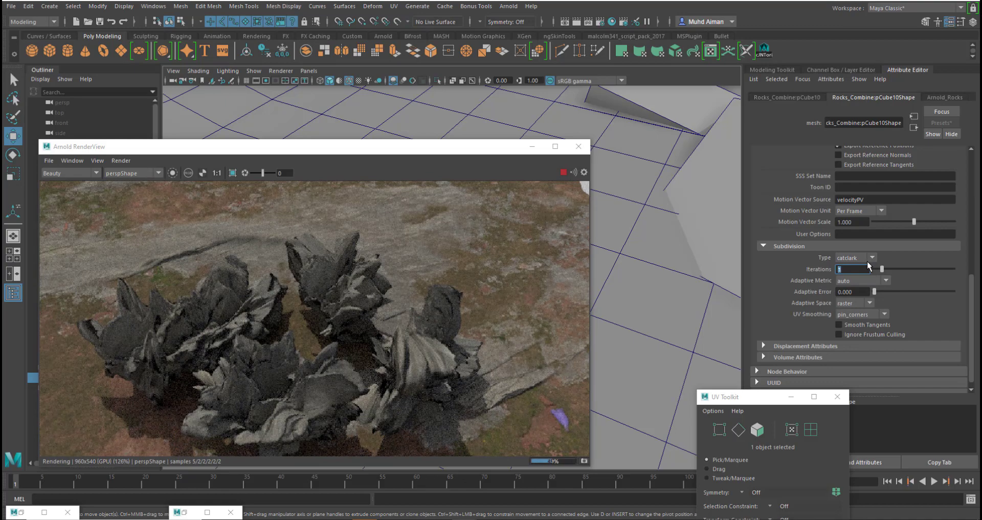
text(4)
key(Return)
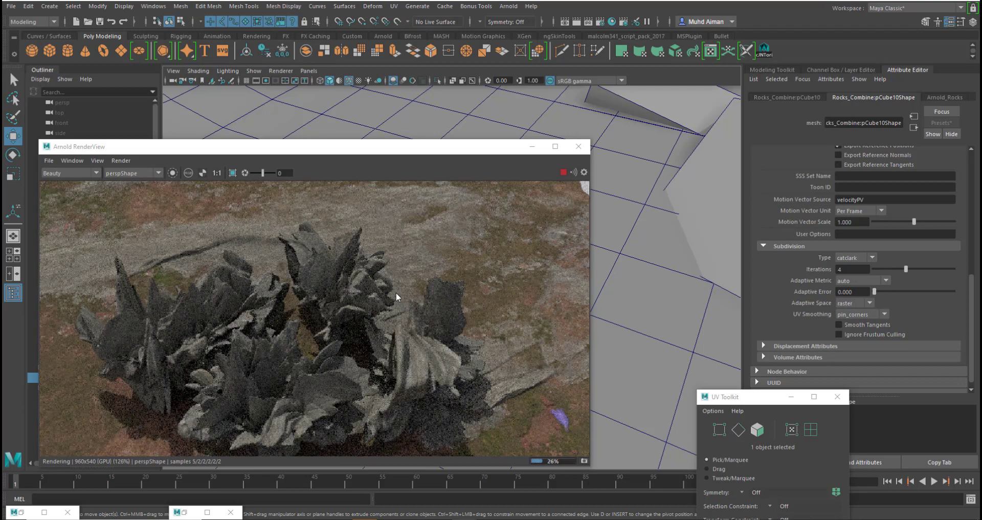
Set the scale of the rocks' displacement shader to 0.1 in the Hypershade
click(612, 22)
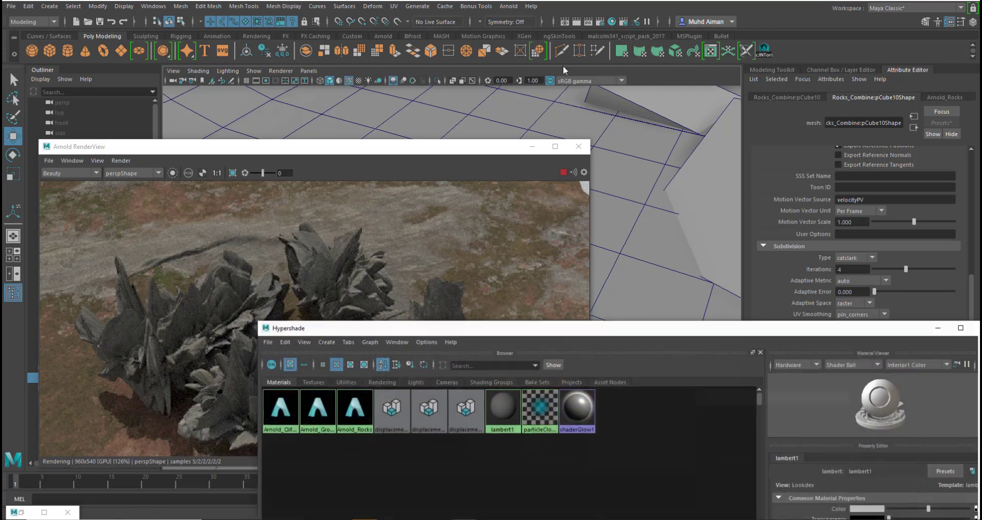
drag(378, 328, 283, 40)
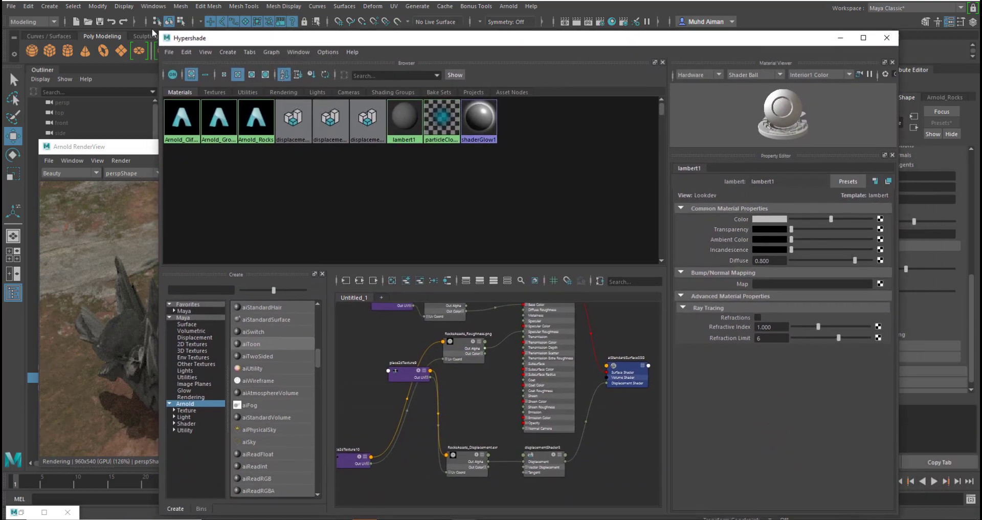
drag(163, 32, 327, 45)
alt+middle_drag(560, 462, 508, 428)
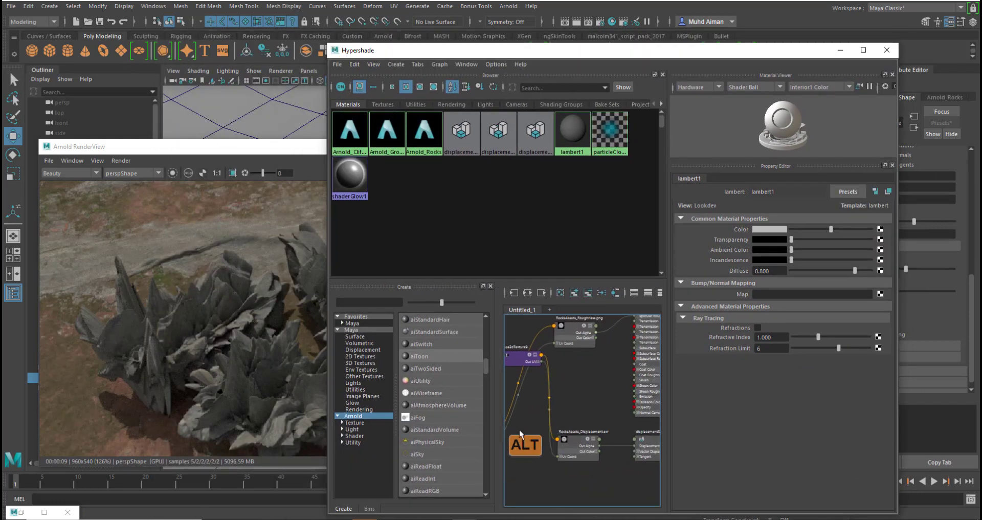
alt+middle_drag(632, 428, 568, 418)
click(590, 435)
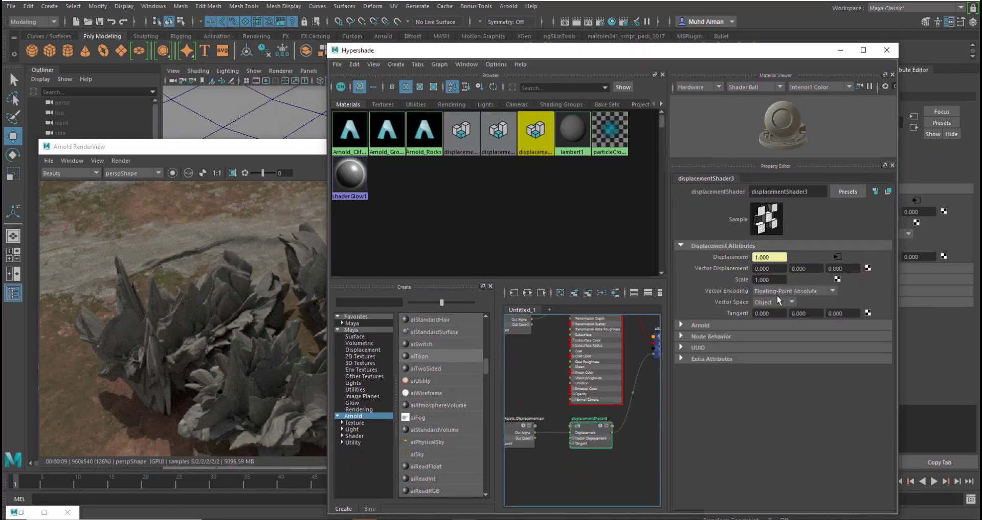
click(770, 280)
text(.)
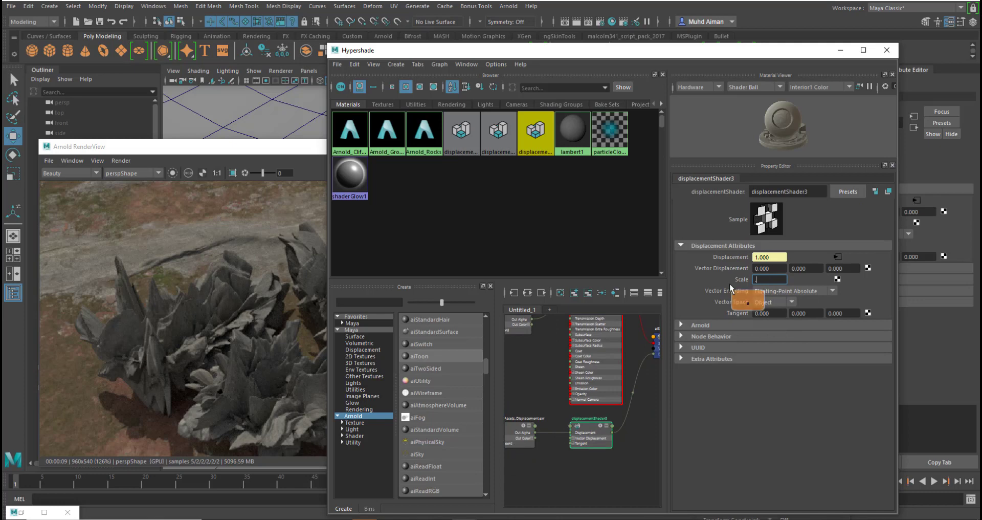
text(1)
key(Return)
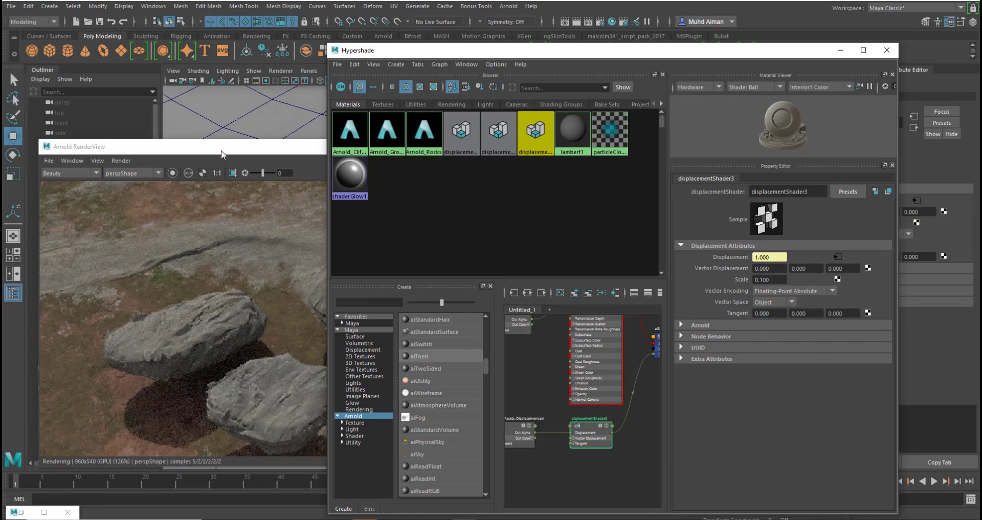
Raise the rocks' displacement scale to 0.2 and bring the full Arnold render into view to check it
drag(222, 155, 205, 140)
click(778, 279)
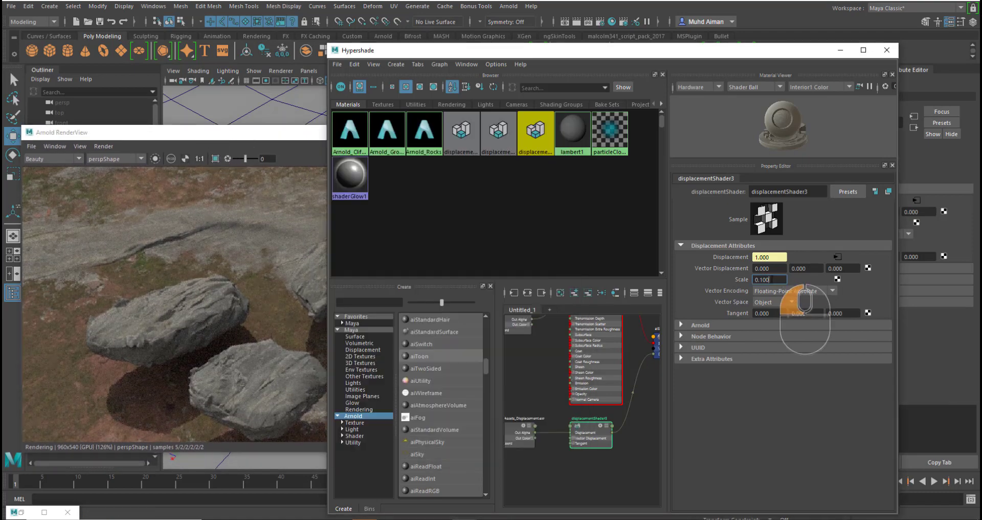
drag(771, 279, 764, 280)
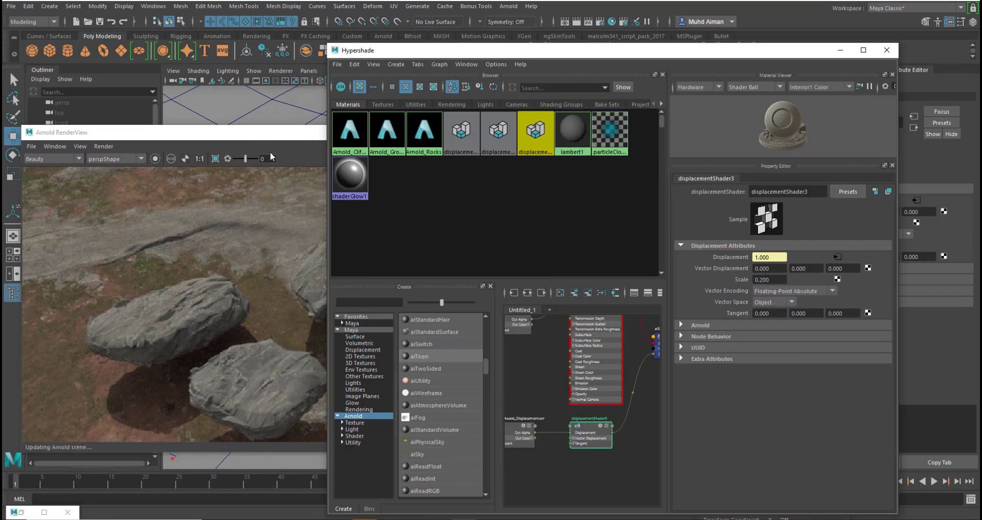
drag(274, 138, 289, 130)
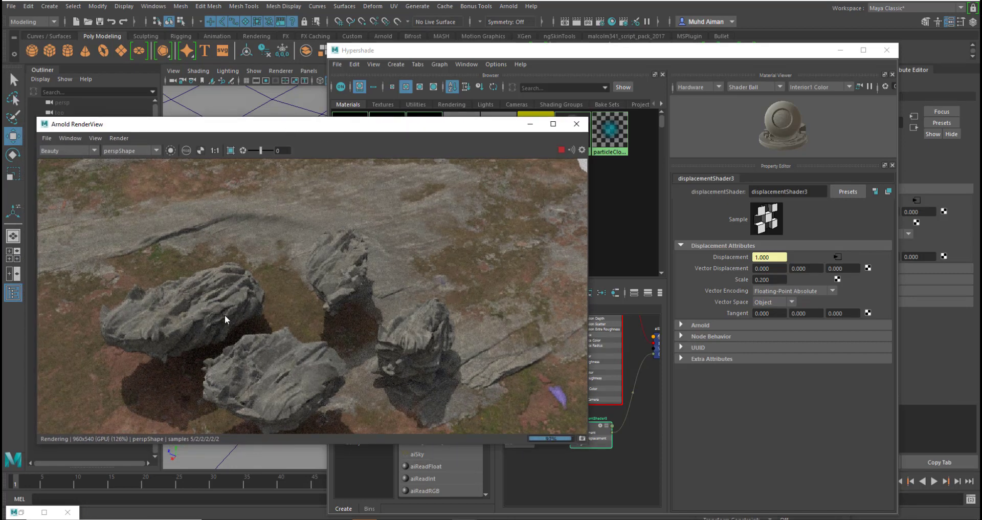
Lower the rocks' displacement scale to 0.15 and finally to 0.1, checking the result in the Arnold render
click(777, 279)
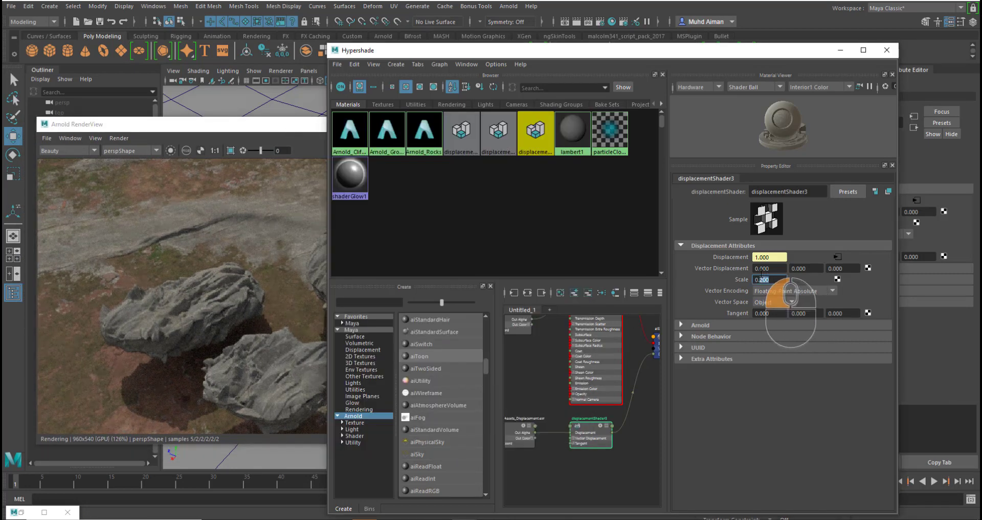
key(Return)
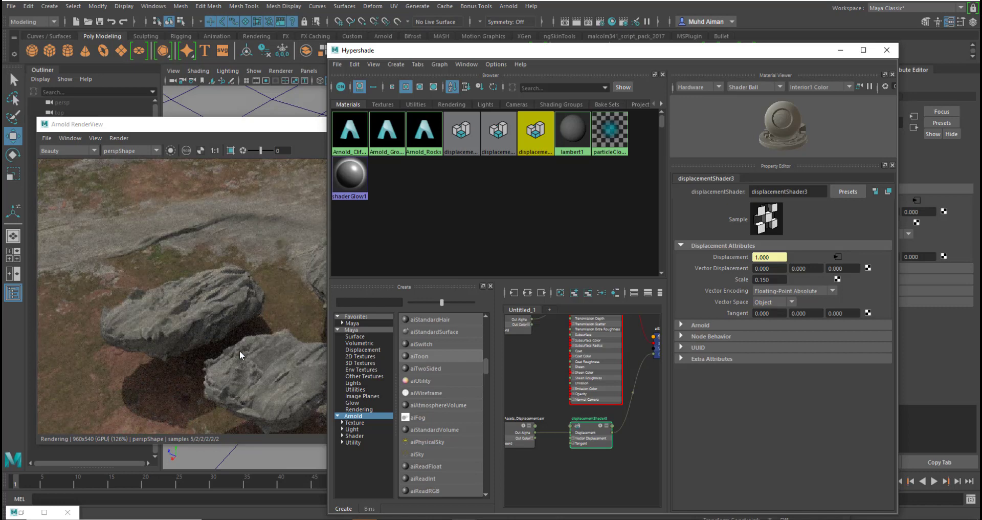
double_click(777, 280)
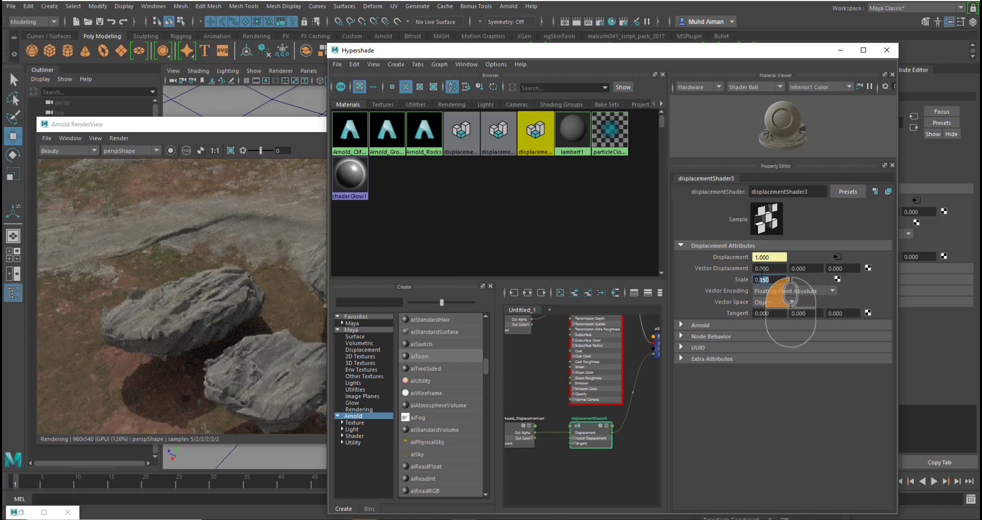
text(0.1)
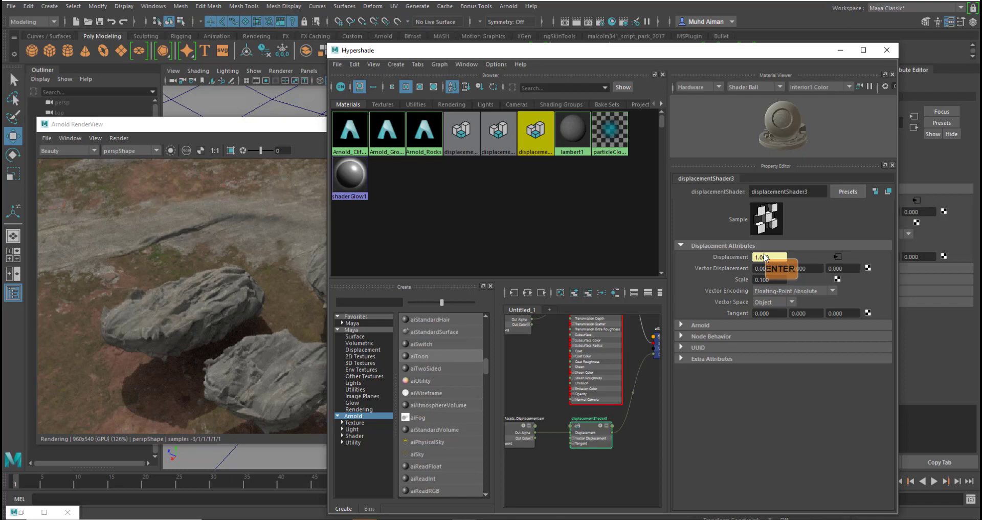
click(842, 50)
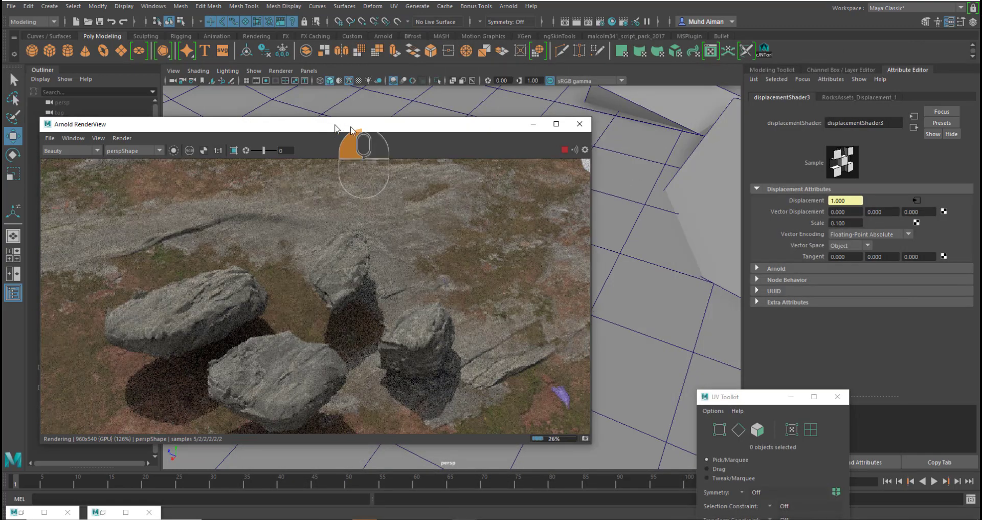
drag(326, 125, 708, 69)
Separate the combined rock mesh Rocks_Combine:pCube10 into individual rock objects
click(326, 307)
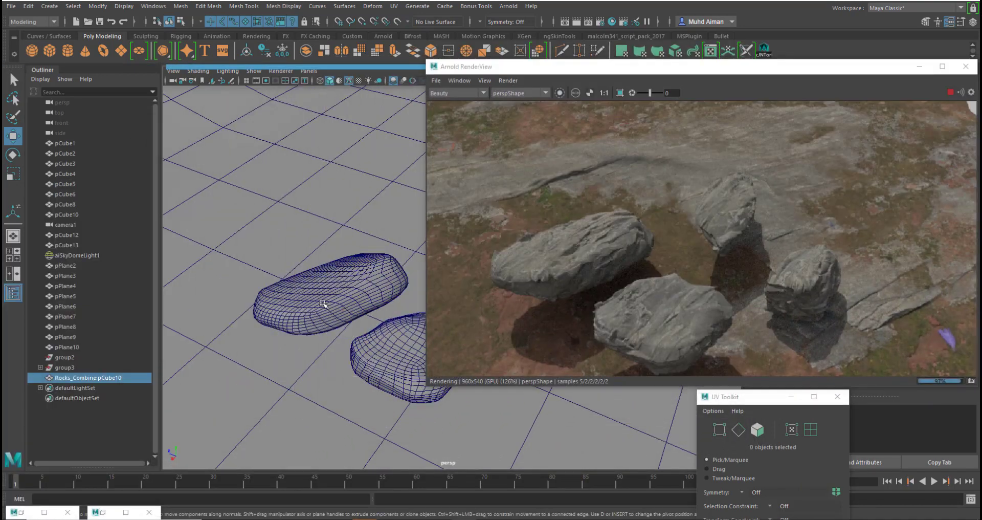
alt+drag(317, 230, 351, 285)
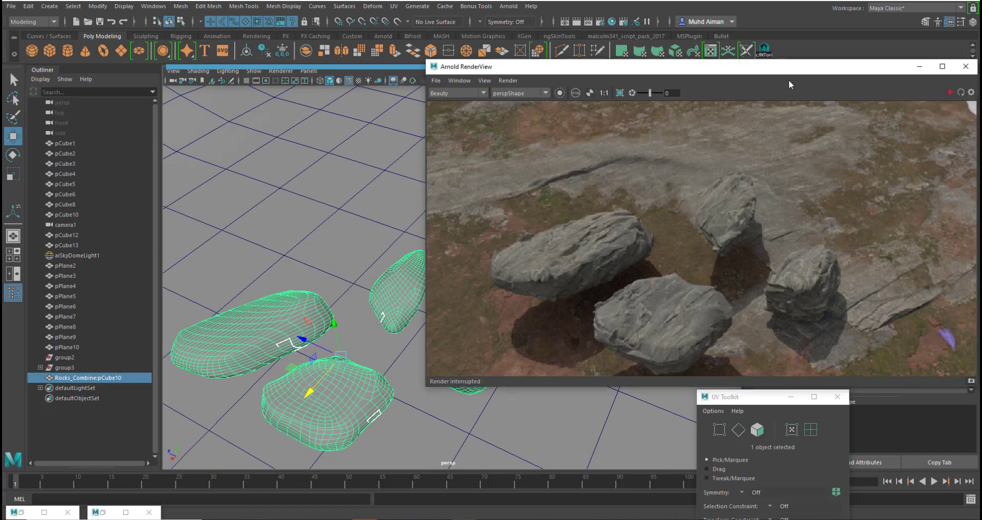
drag(771, 72, 388, 421)
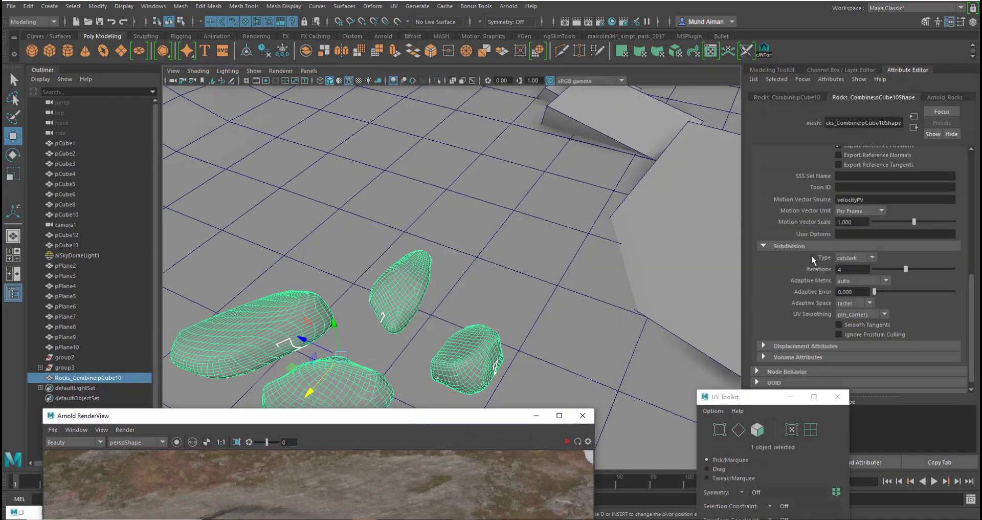
alt+right_drag(499, 265, 480, 257)
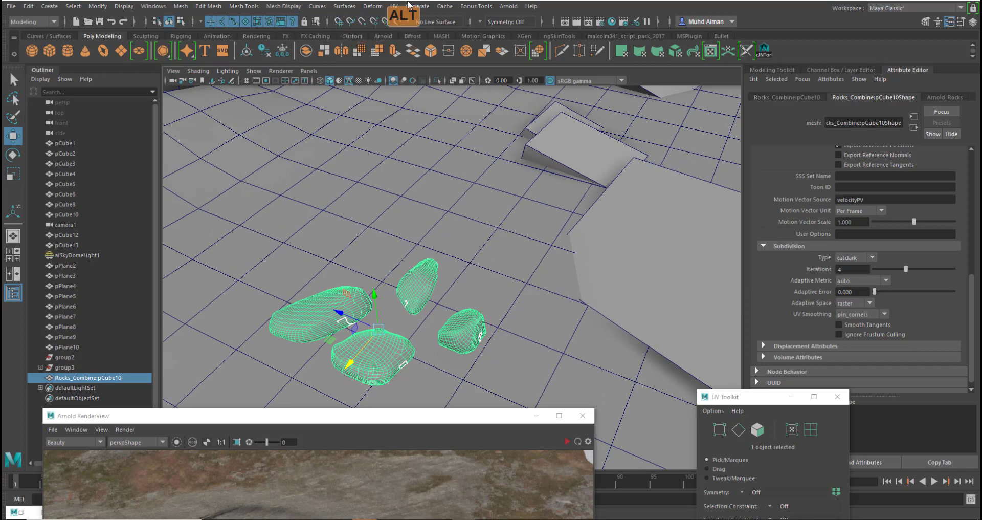
click(176, 6)
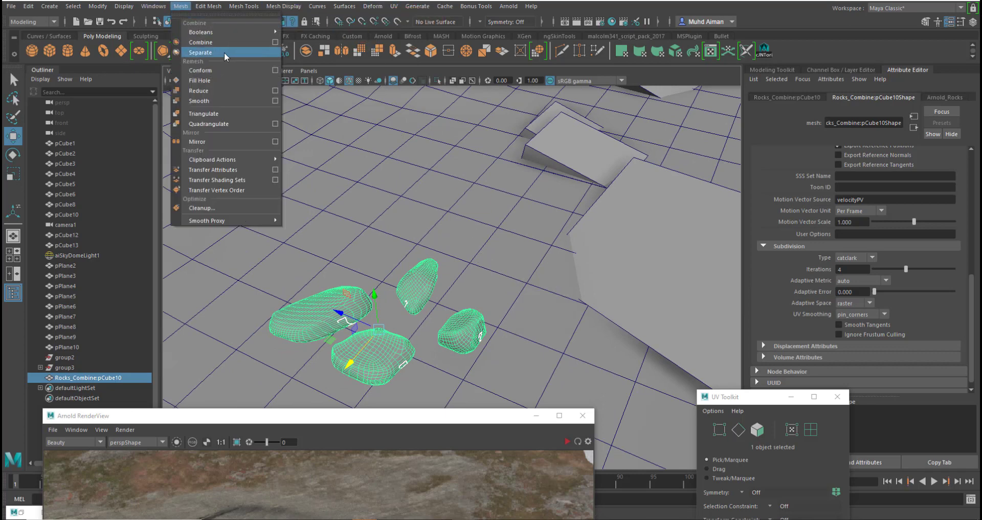
click(224, 52)
Set the Arnold subdivision of the separated rock polySurface4 to catclark with 4 iterations
click(477, 325)
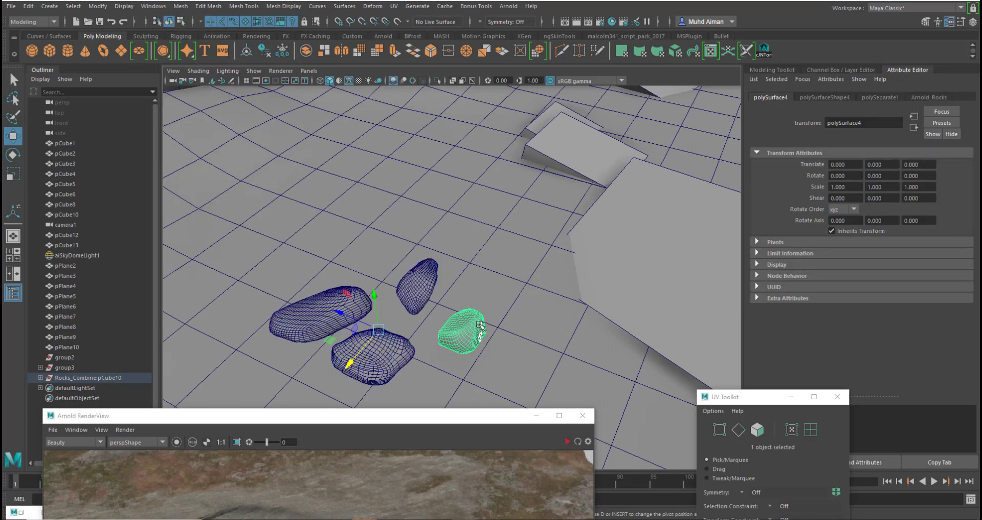
click(839, 97)
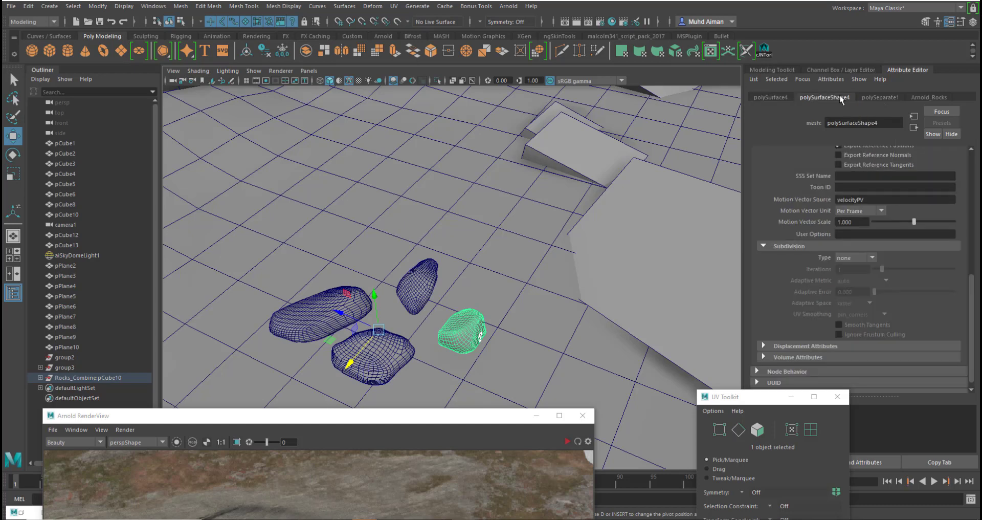
scroll(868, 267, down, 1)
click(847, 250)
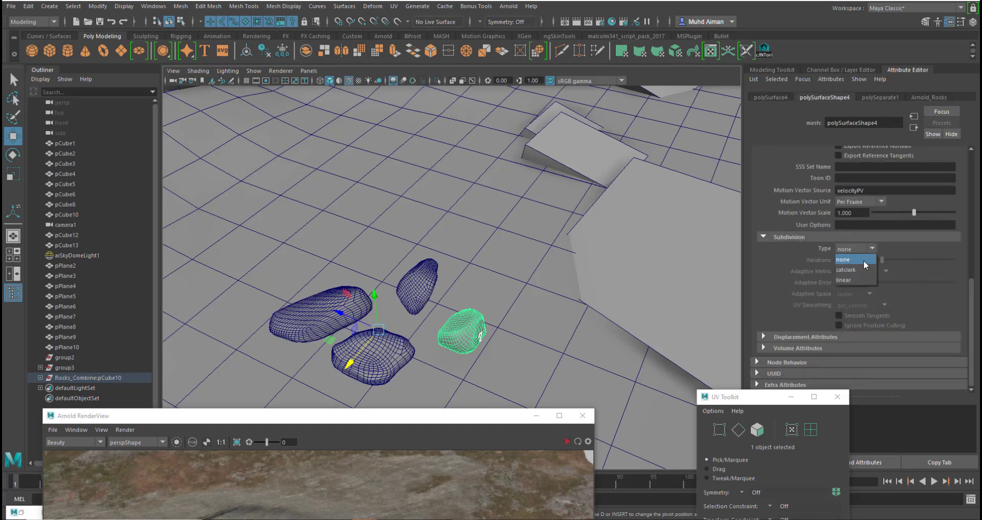
click(862, 261)
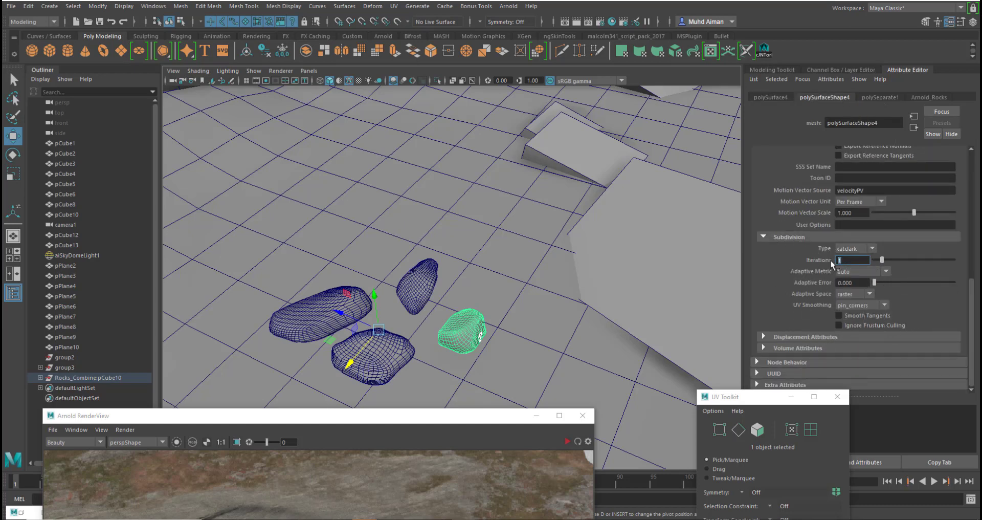
text(4)
key(Return)
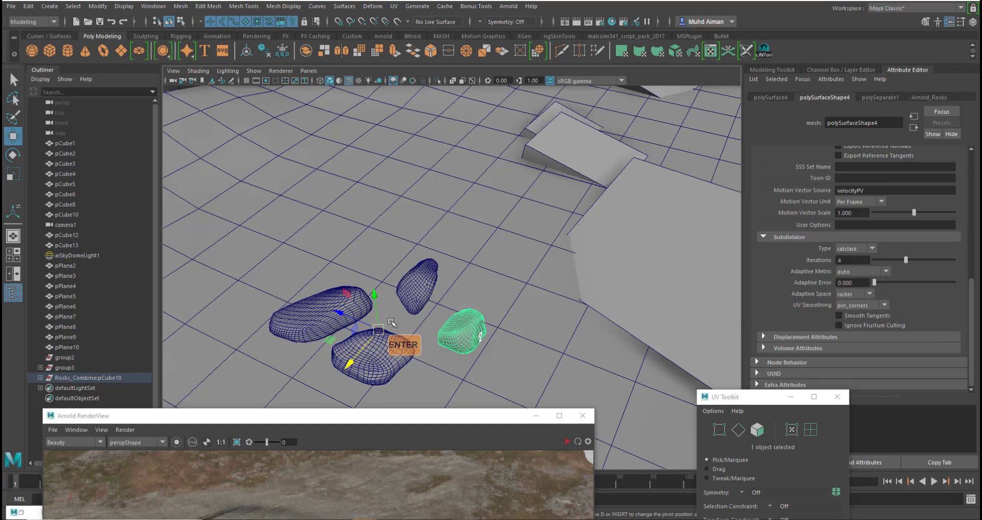
Apply catclark subdivision with 4 iterations to each of the other three rocks, polySurface1, polySurface2 and polySurface3
click(417, 287)
click(865, 270)
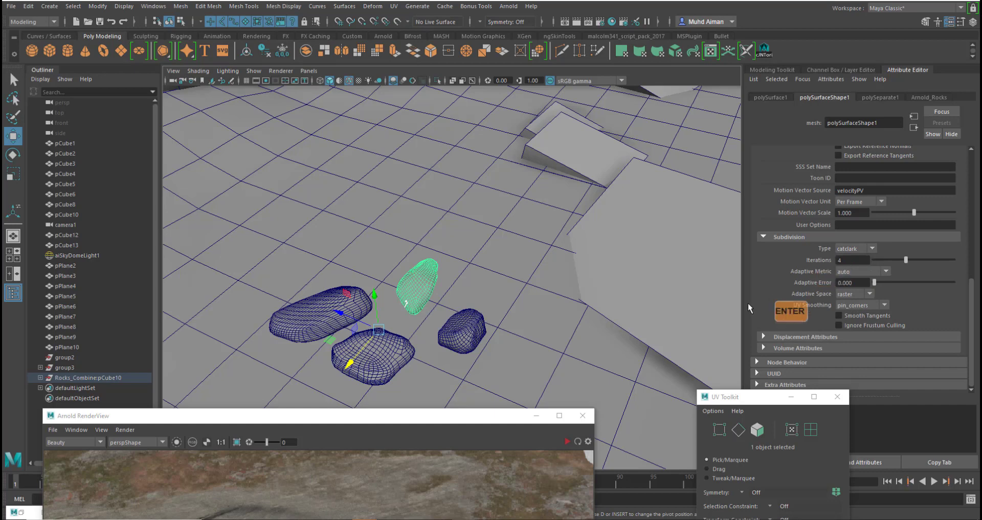
key(Return)
click(333, 307)
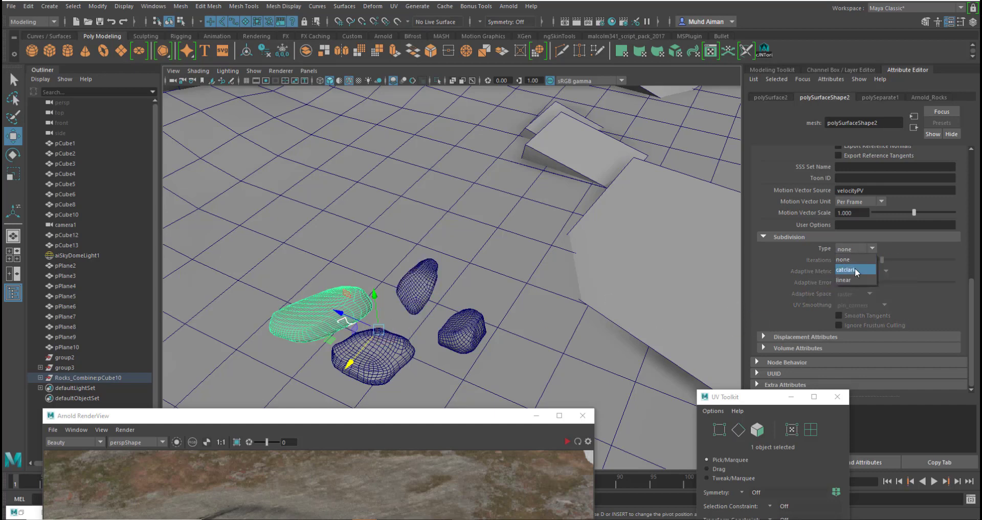
click(854, 268)
click(852, 260)
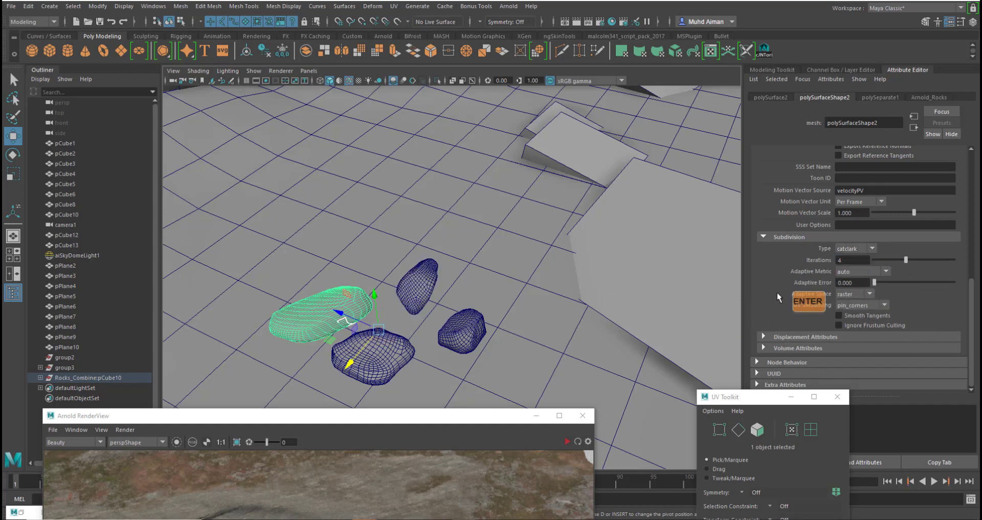
click(393, 363)
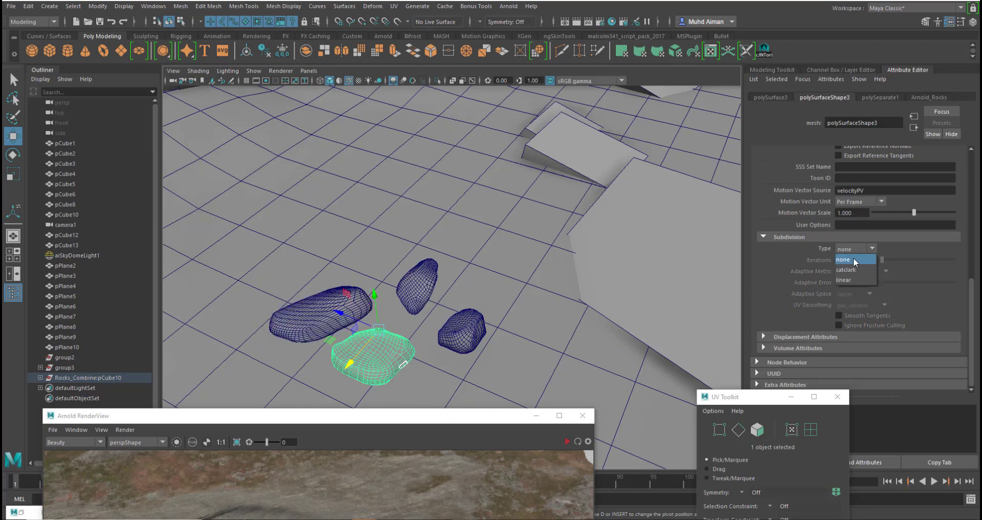
click(845, 270)
text(4)
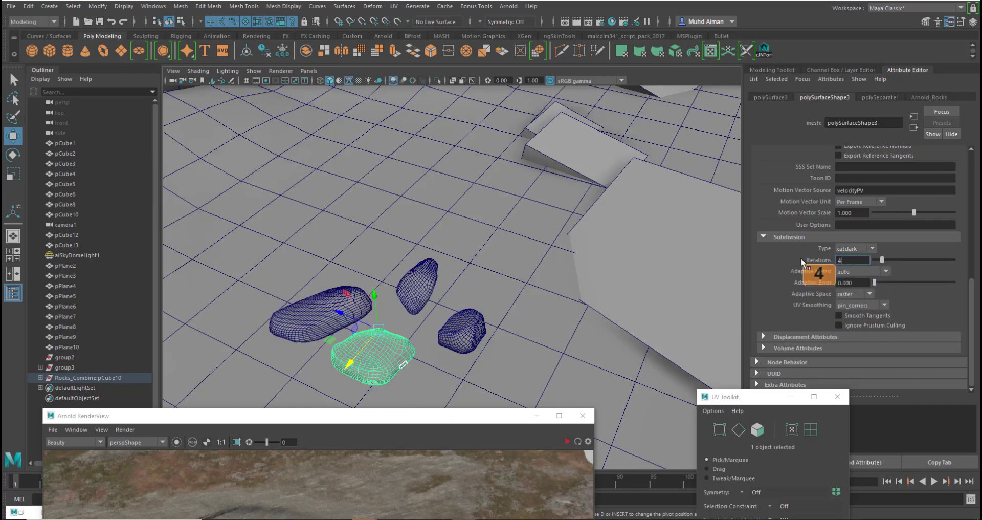
key(Return)
Delete all construction history in the scene
click(28, 7)
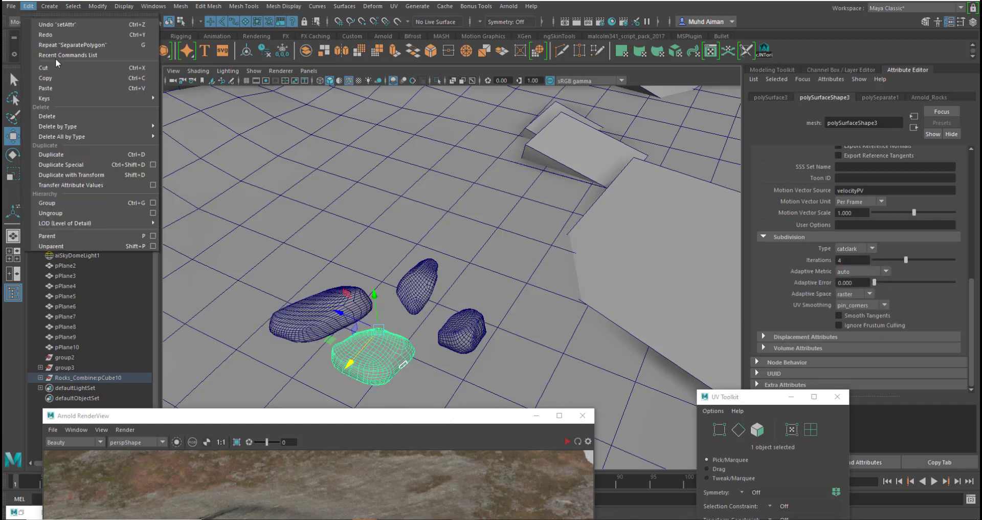
mouse_move(91, 136)
click(192, 144)
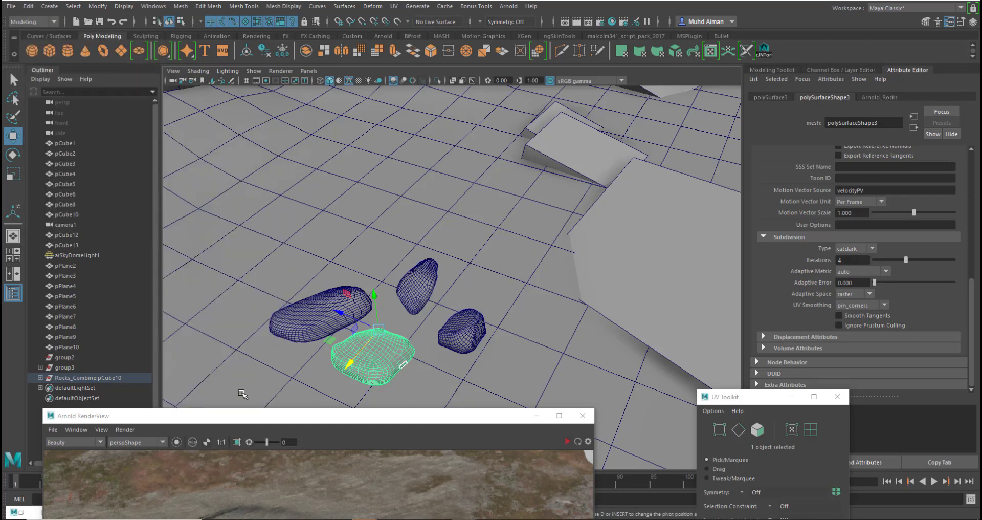
Check the subdivision settings on the separated rocks and rerender them from perspShape in the Arnold RenderView
mouse_move(233, 419)
mouse_down()
mouse_move(332, 407)
mouse_move(569, 96)
mouse_move(597, 106)
mouse_move(239, 414)
mouse_up()
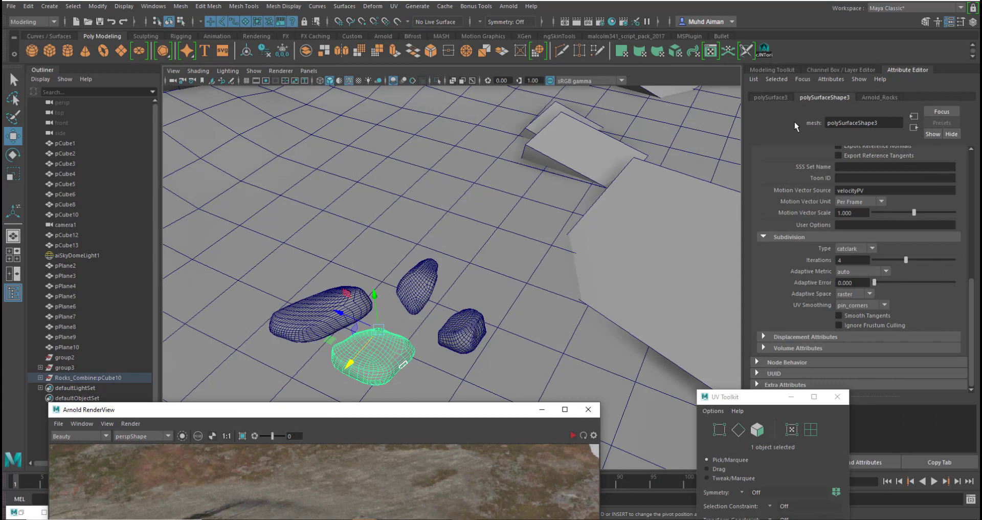
click(451, 318)
click(417, 284)
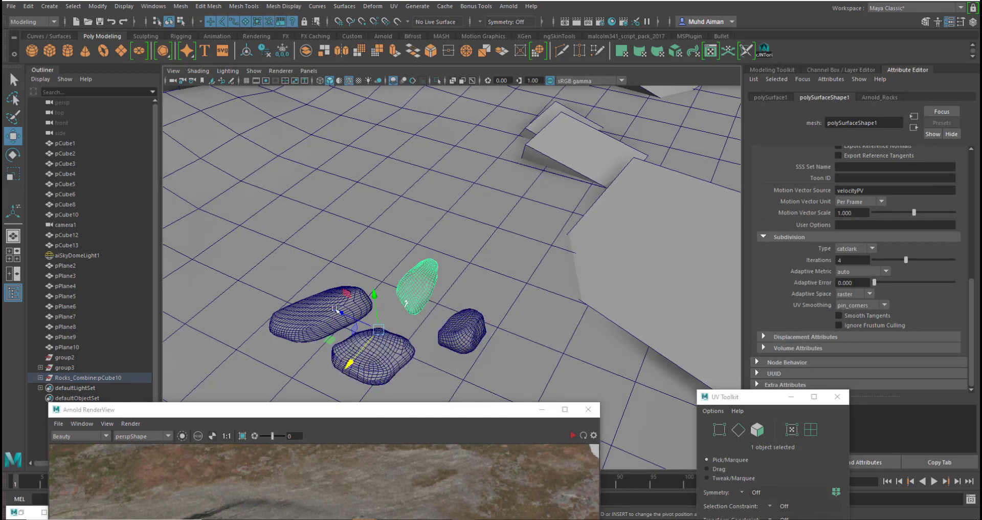
click(325, 309)
drag(327, 407, 389, 99)
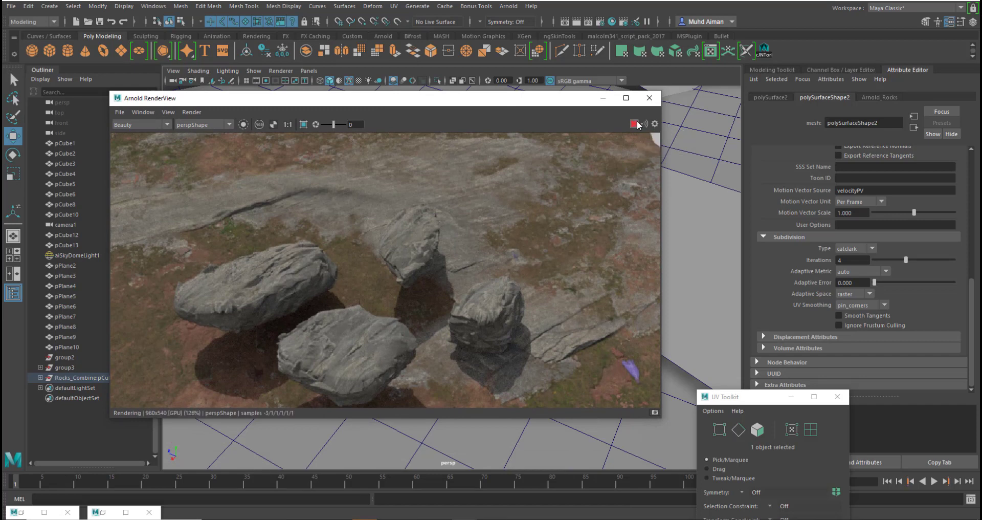
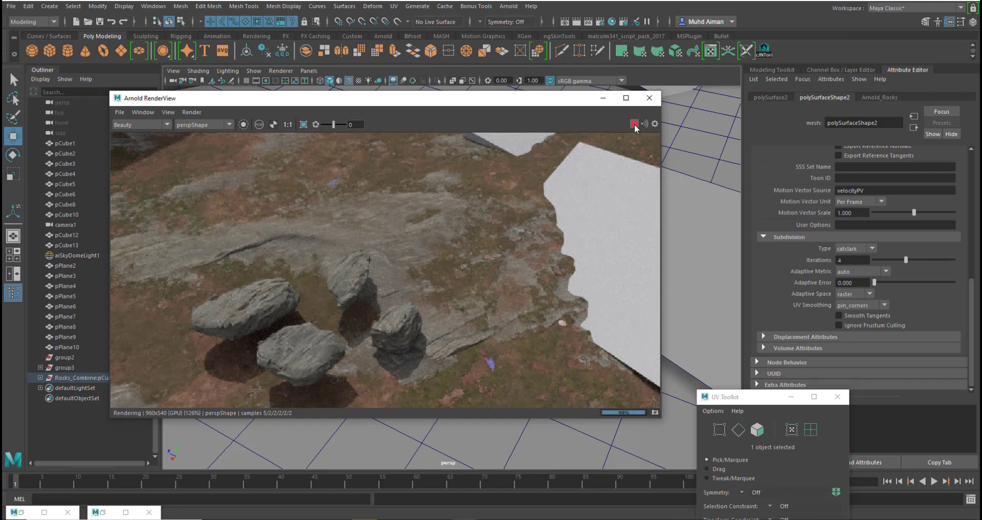
Put the Arnold render away and view the rocks at a low angle together with the surrounding terrain
click(604, 97)
scroll(465, 312, down, 3)
scroll(465, 310, up, 3)
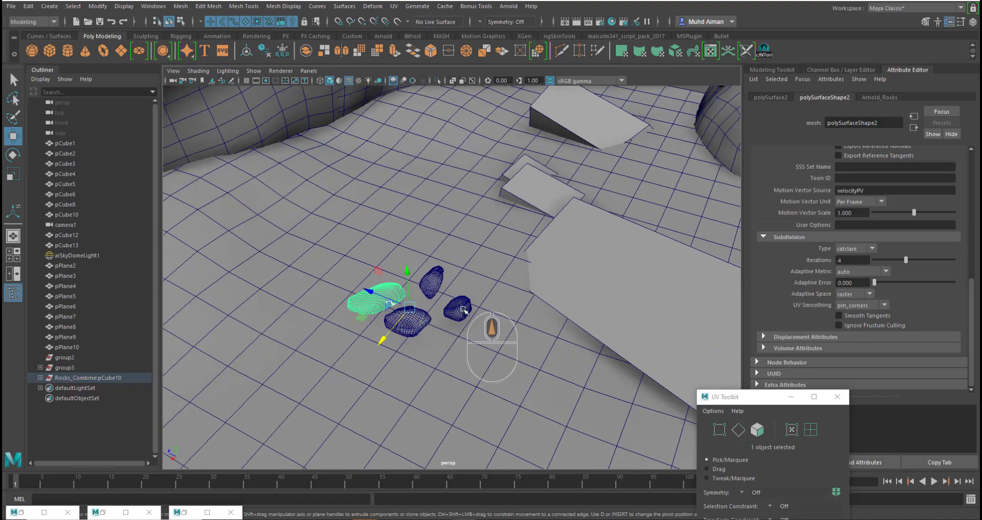
alt+drag(464, 309, 470, 254)
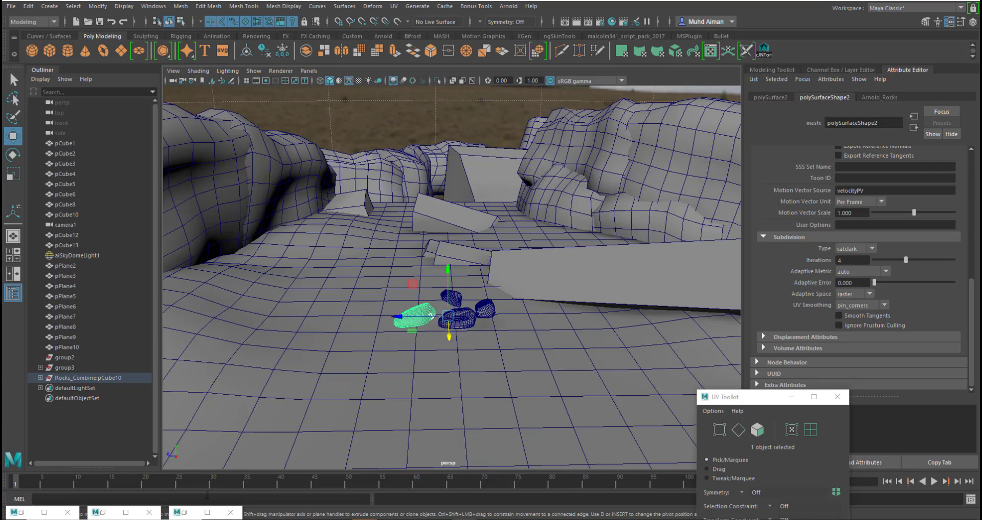
Restore the Arnold RenderView, switch its camera to cameraShape1, and shrink and move the window aside so the rocks in the viewport are uncovered
click(183, 513)
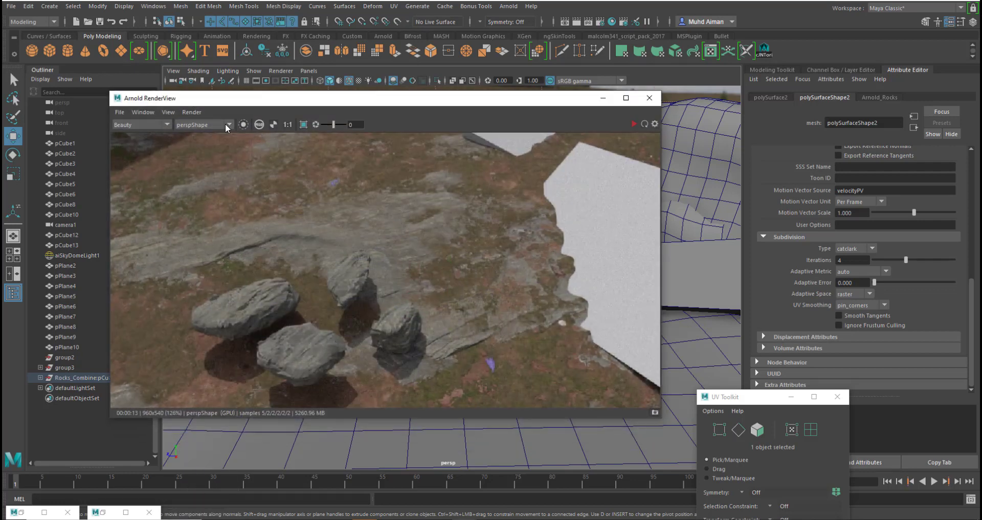
click(202, 141)
drag(442, 101, 701, 142)
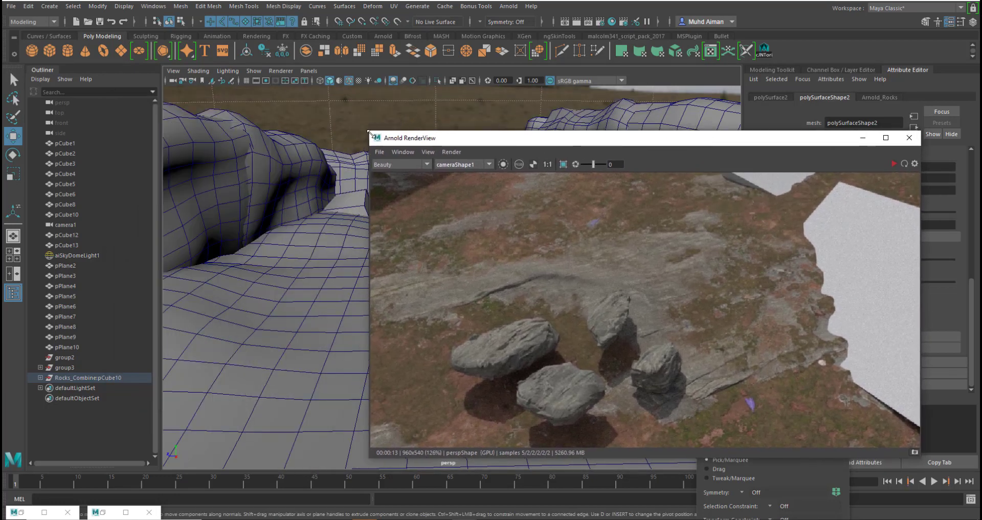
drag(368, 132, 524, 106)
scroll(714, 204, down, 2)
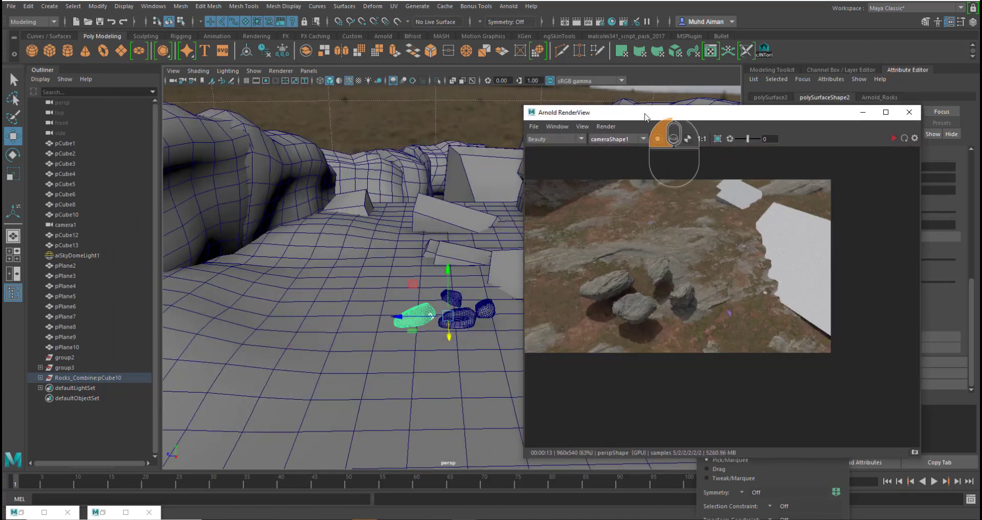
drag(646, 117, 746, 101)
Freeze and reset the transformations of the selected long rock, and center its pivot
alt+middle_drag(585, 221, 514, 235)
click(97, 6)
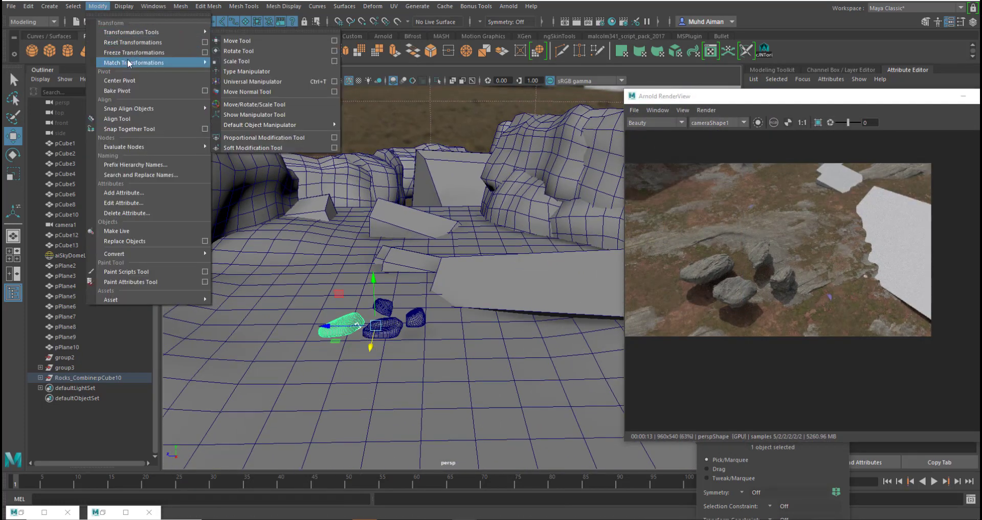
click(134, 52)
click(97, 6)
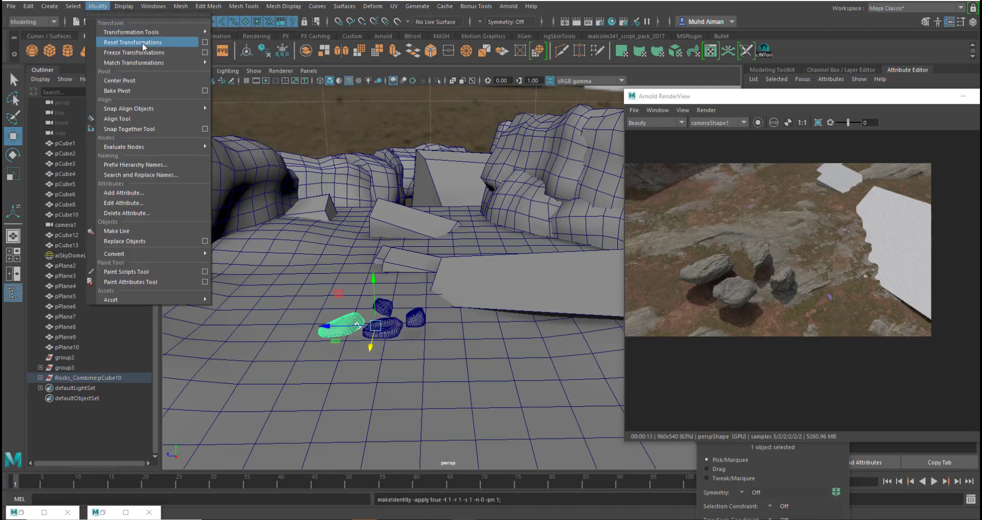
click(134, 42)
click(101, 7)
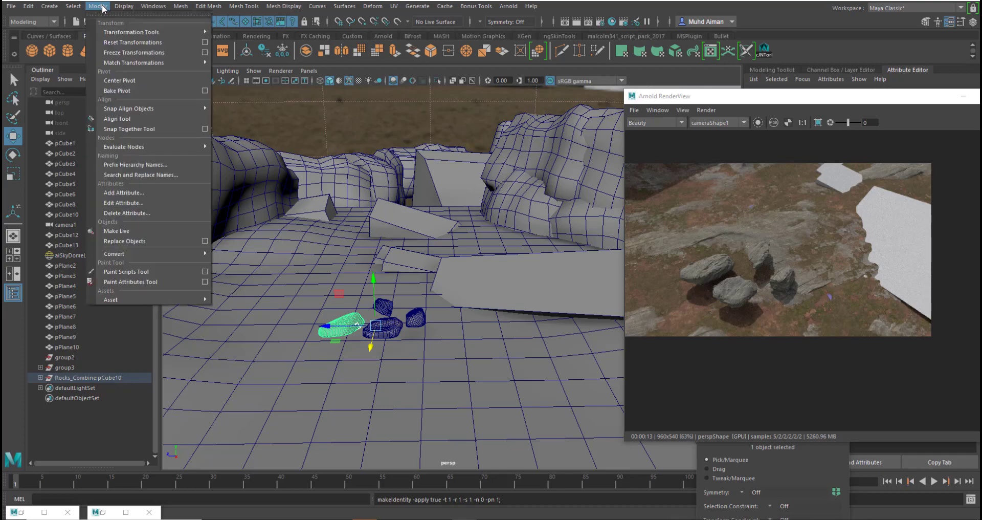
click(119, 80)
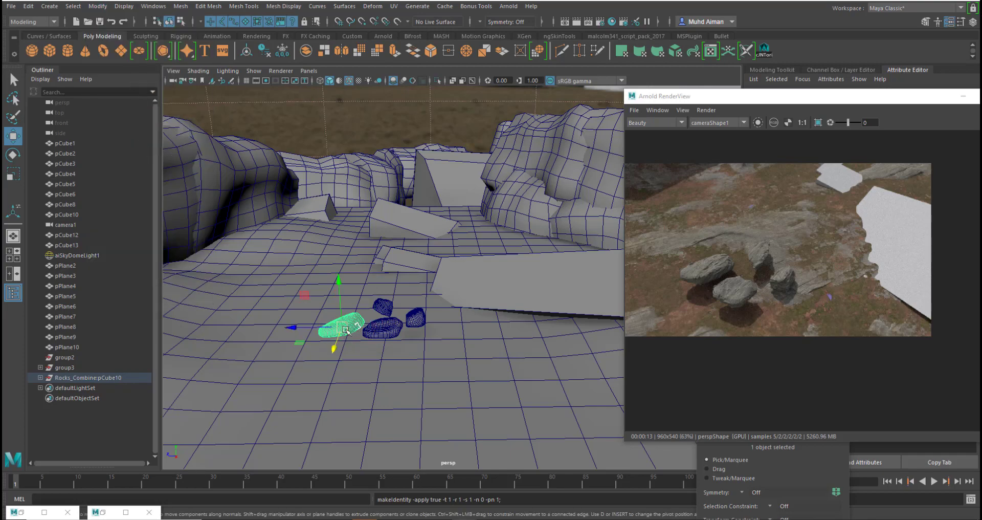
Move the long rock beside the end of the large slab, rotate and enlarge it, and settle it over the small block there
drag(346, 330, 487, 297)
alt+middle_drag(487, 296, 259, 279)
drag(452, 367, 294, 310)
key(e)
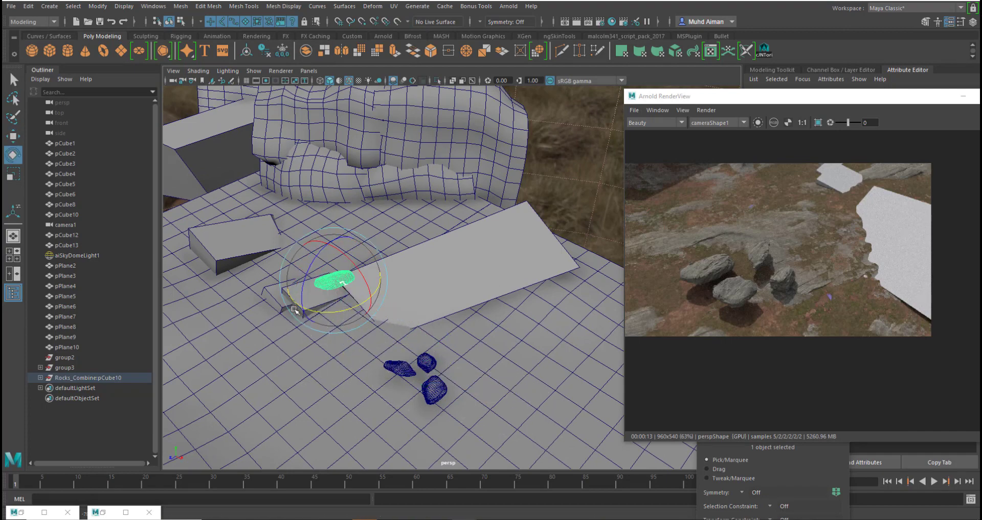
key(r)
drag(324, 274, 343, 329)
key(w)
key(e)
key(w)
drag(329, 299, 330, 300)
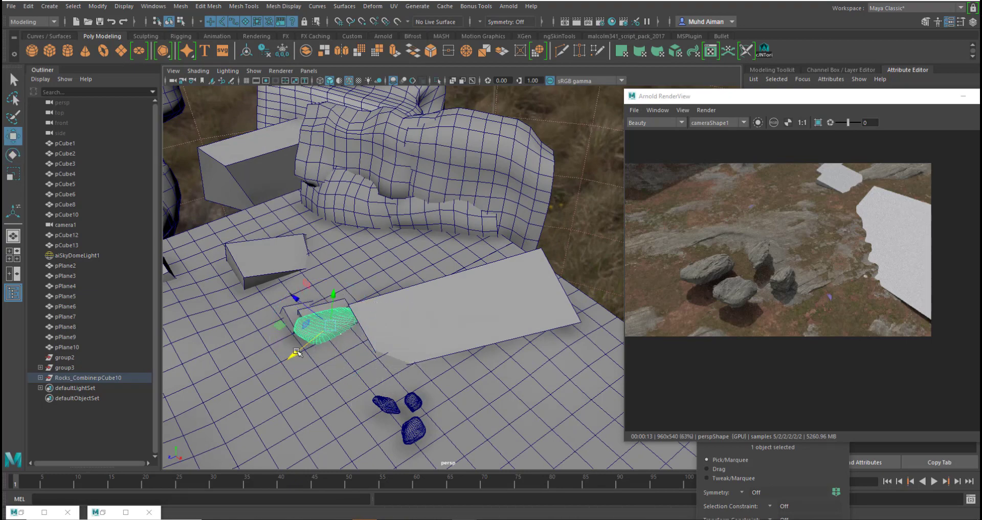
Bring the render window fully into view and start rendering the scene through cameraShape1
alt+drag(297, 353, 491, 286)
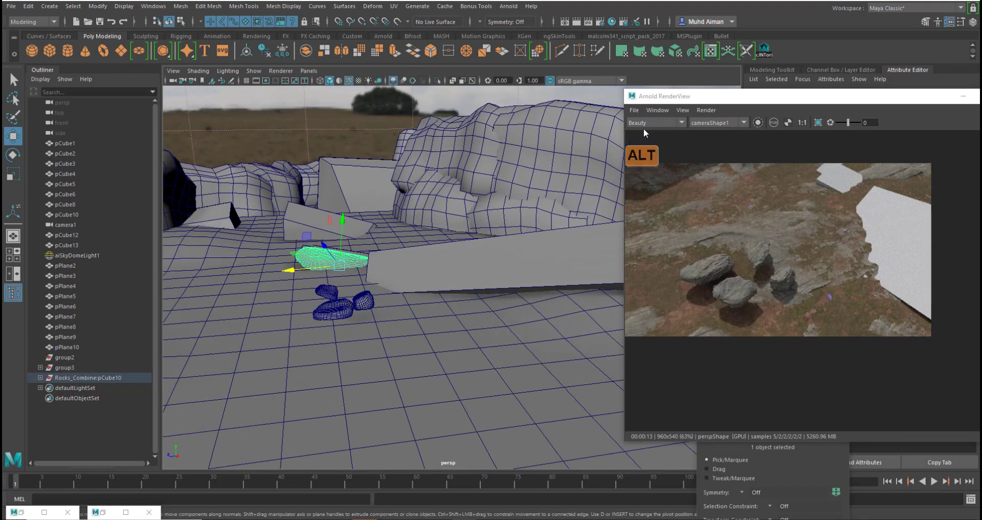
drag(688, 100, 595, 114)
alt+middle_drag(723, 304, 768, 316)
click(899, 136)
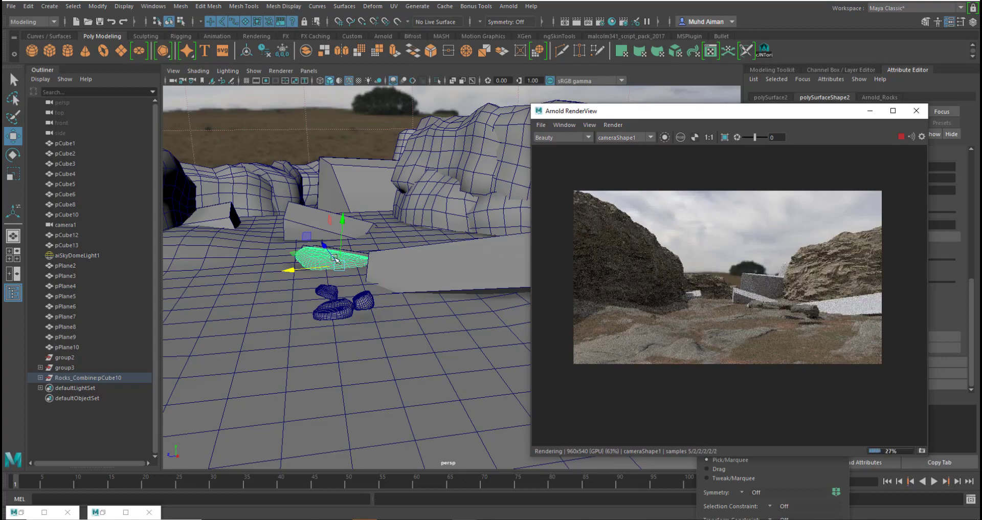
Scale up the long rock beside the slab slightly
alt+right_drag(316, 225, 363, 268)
alt+middle_drag(325, 248, 383, 308)
alt+drag(384, 308, 382, 289)
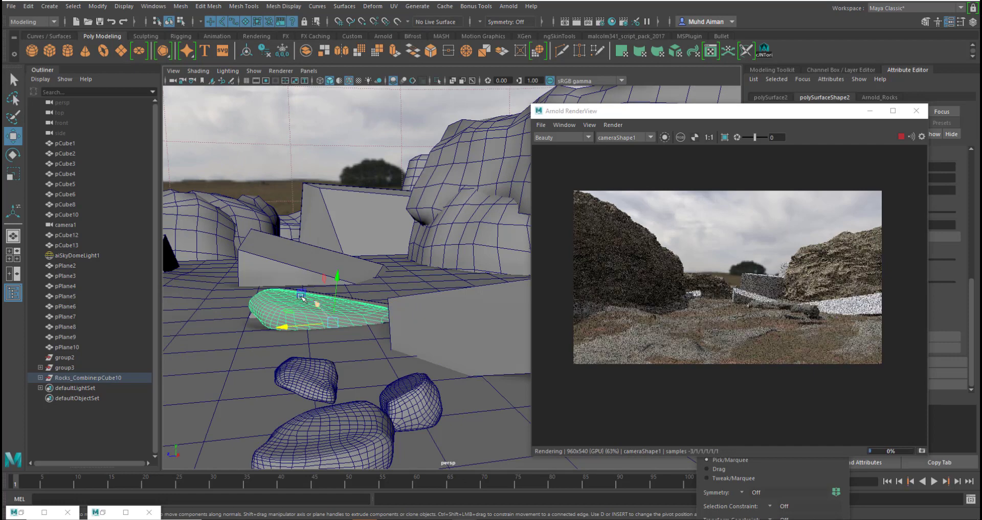
key(r)
drag(335, 325, 363, 346)
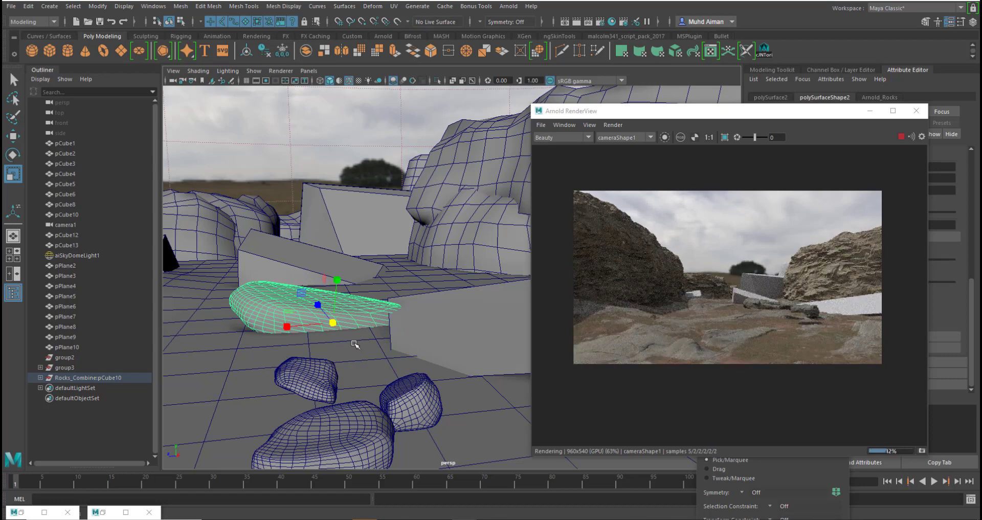
Duplicate the long rock, shift the copy off the original, and rotate it to a different orientation
key(ctrl+d)
key(w)
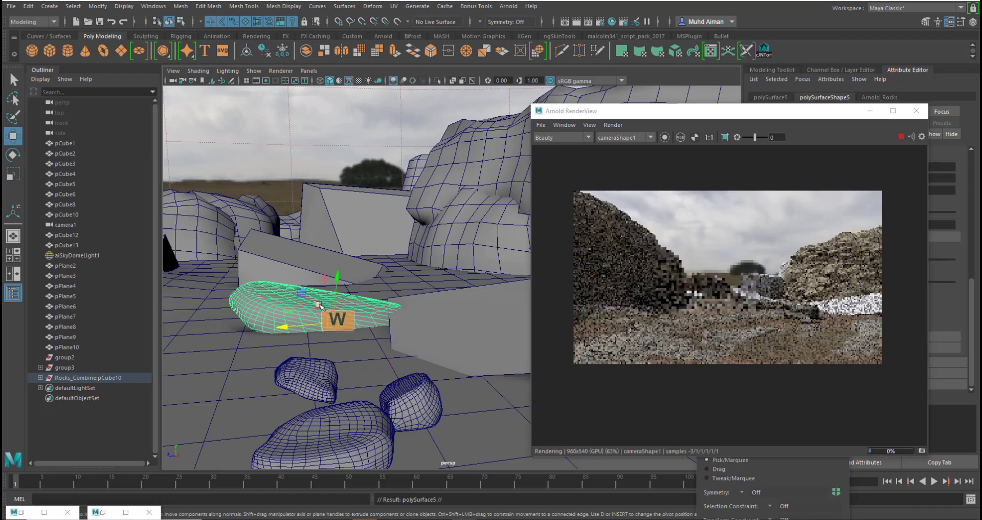
drag(319, 305, 250, 309)
key(e)
drag(298, 330, 317, 272)
drag(312, 339, 311, 330)
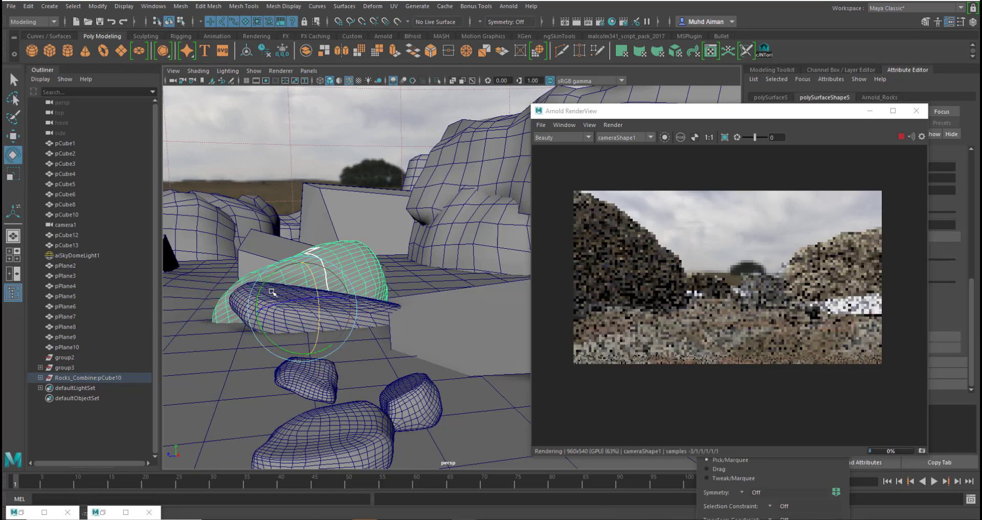
Rotate and move the copied rock so it lies behind the original near the slab, and check the placement in the render
drag(270, 292, 341, 358)
key(w)
key(e)
key(w)
drag(289, 410, 361, 377)
key(e)
scroll(779, 312, up, 5)
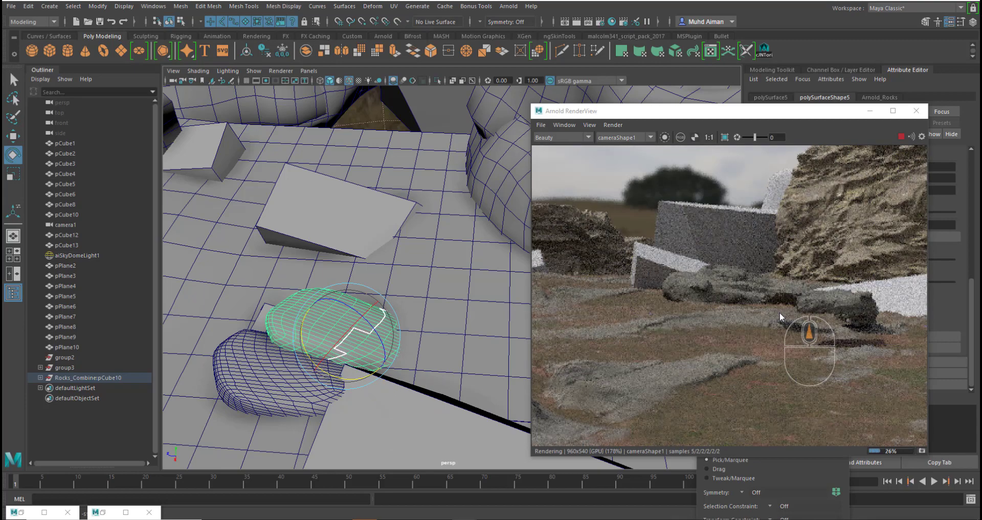
scroll(743, 296, down, 2)
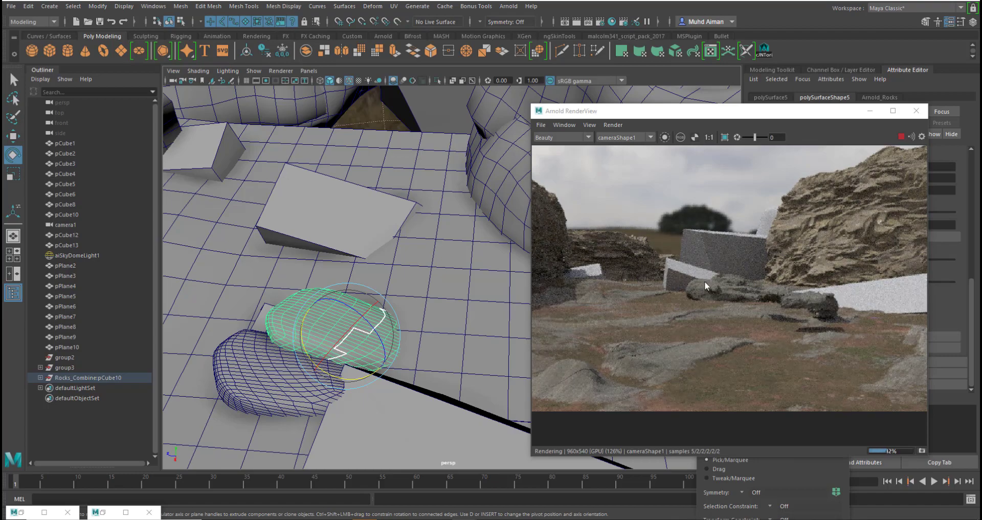
Reshape the end of the original long rock by pulling its vertices outward with soft selection
alt+drag(306, 342, 246, 287)
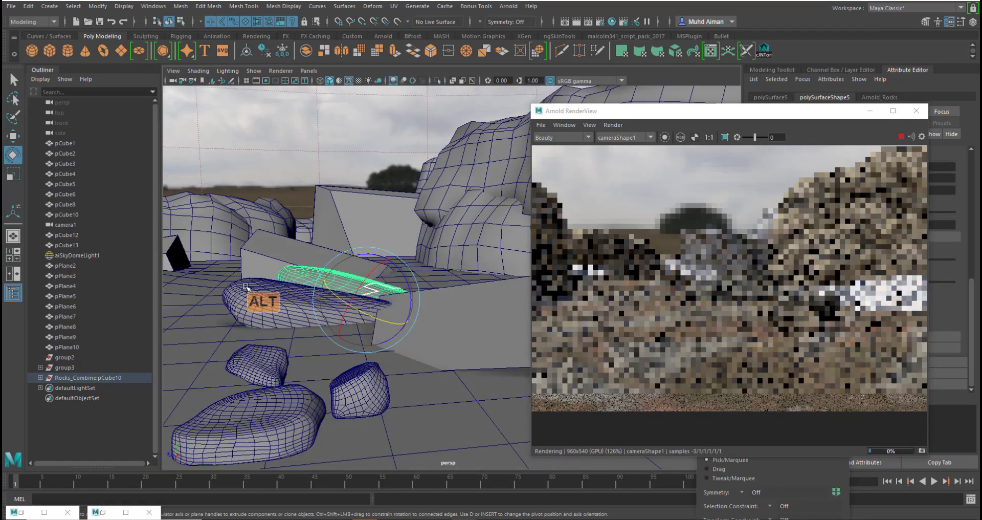
click(246, 287)
right_drag(245, 237, 212, 236)
key(b)
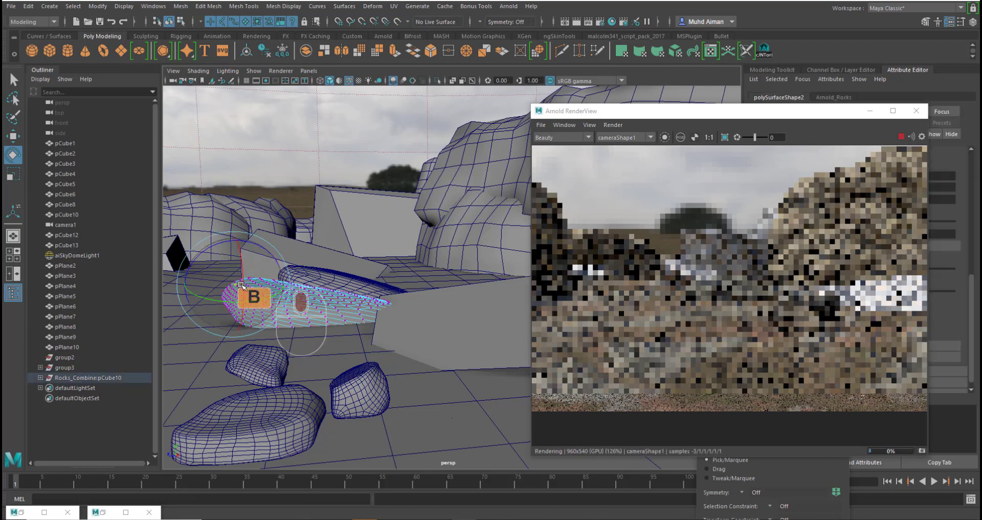
key(w)
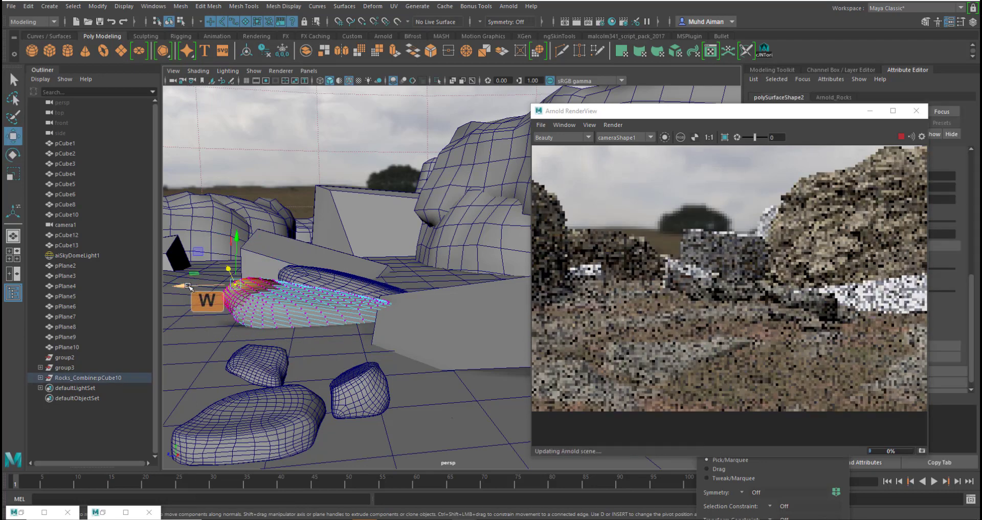
drag(188, 286, 162, 284)
drag(211, 236, 210, 231)
click(214, 302)
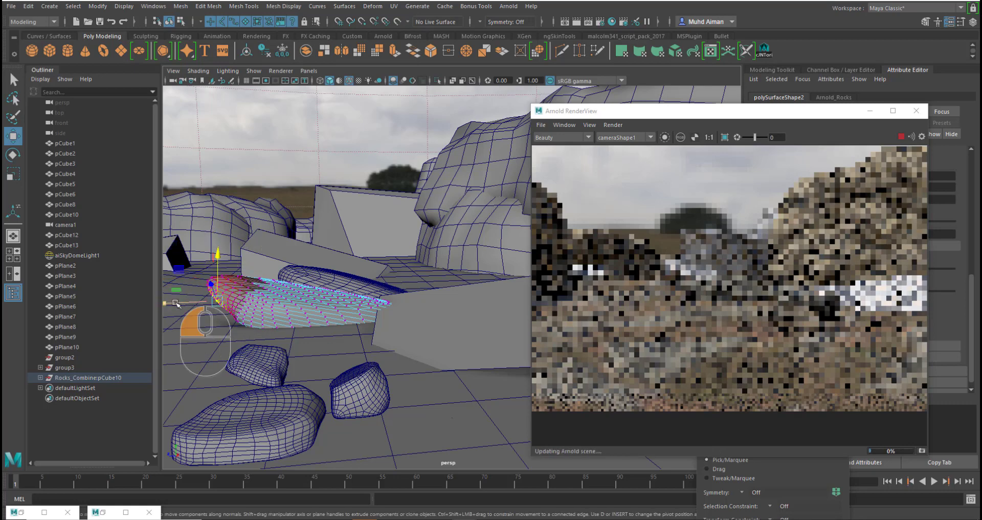
mouse_move(175, 303)
mouse_down()
mouse_move(201, 307)
mouse_move(192, 307)
mouse_up()
click(262, 304)
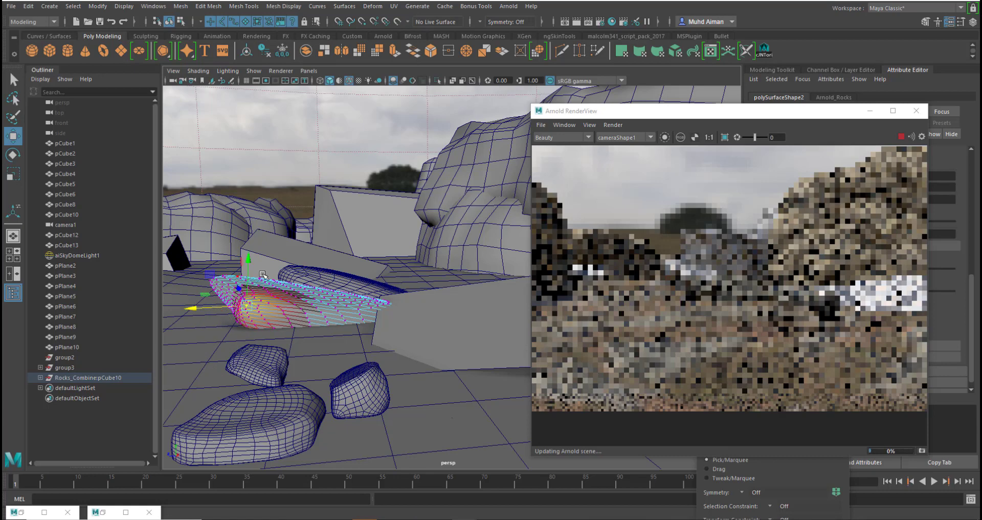
Pull out the end vertices of the copied rock with soft selection and return to object mode
right_drag(279, 295, 255, 233)
click(296, 270)
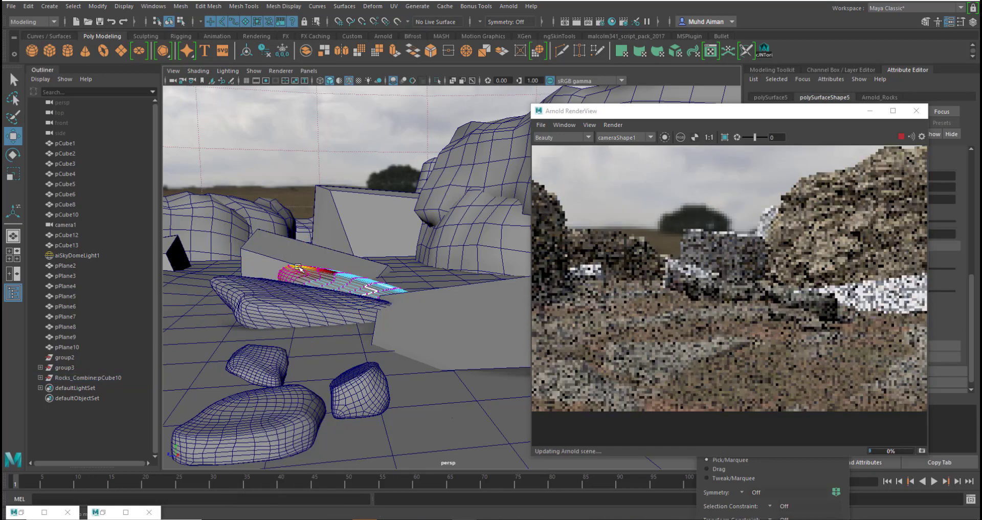
click(300, 266)
drag(300, 266, 274, 262)
right_drag(310, 272, 355, 221)
Limit the render to a crop region around the placed rocks and the right-hand cliff
scroll(720, 306, up, 1)
scroll(721, 302, down, 2)
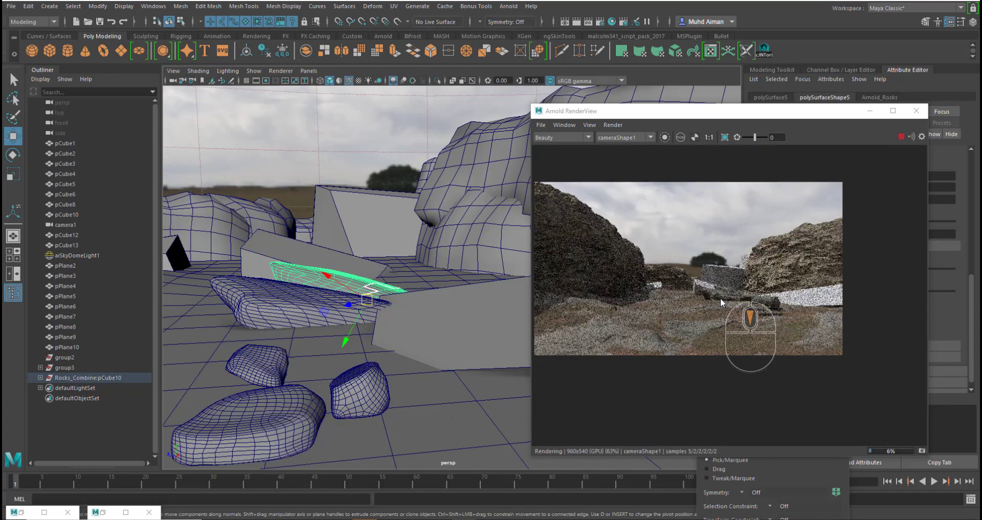
alt+middle_drag(744, 264, 755, 285)
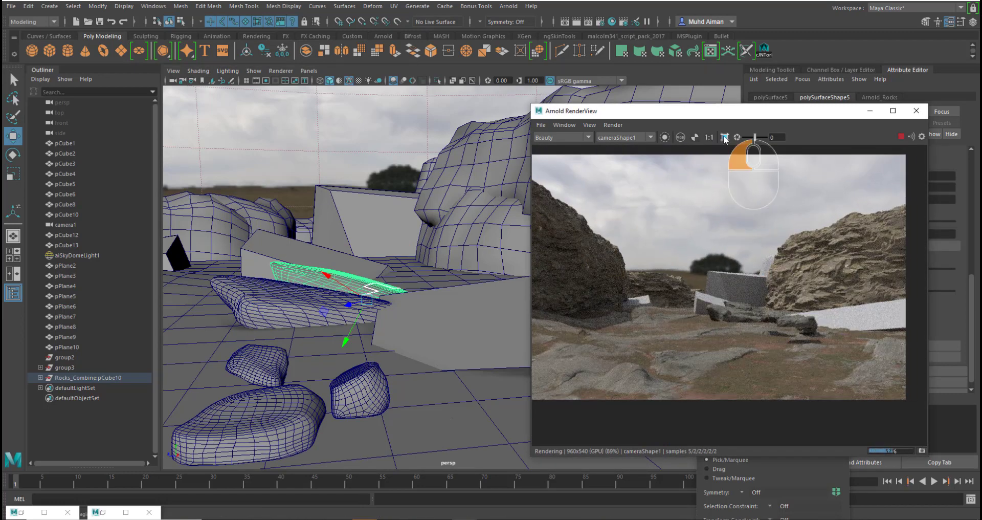
drag(770, 320, 909, 387)
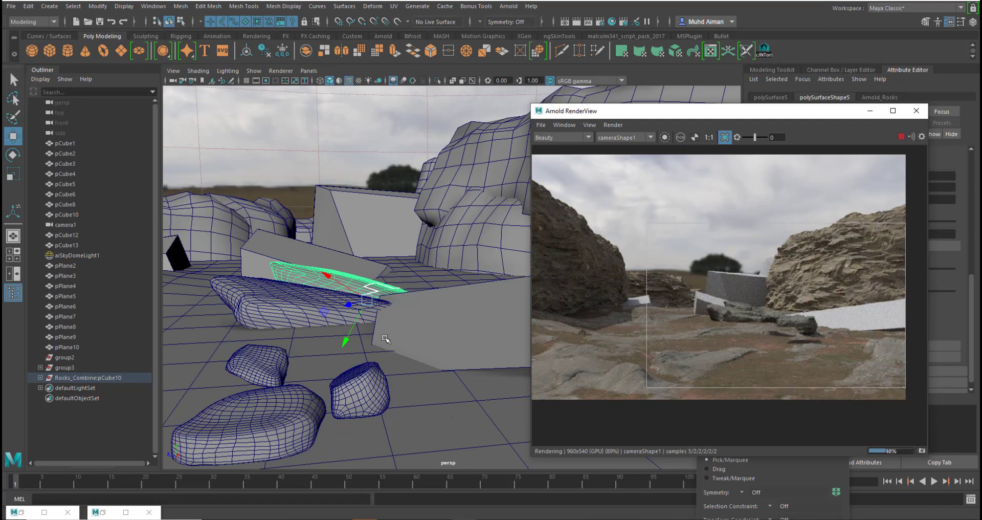
Select the small rock in the foreground nearest the two placed rocks and center its pivot
alt+drag(300, 294, 271, 329)
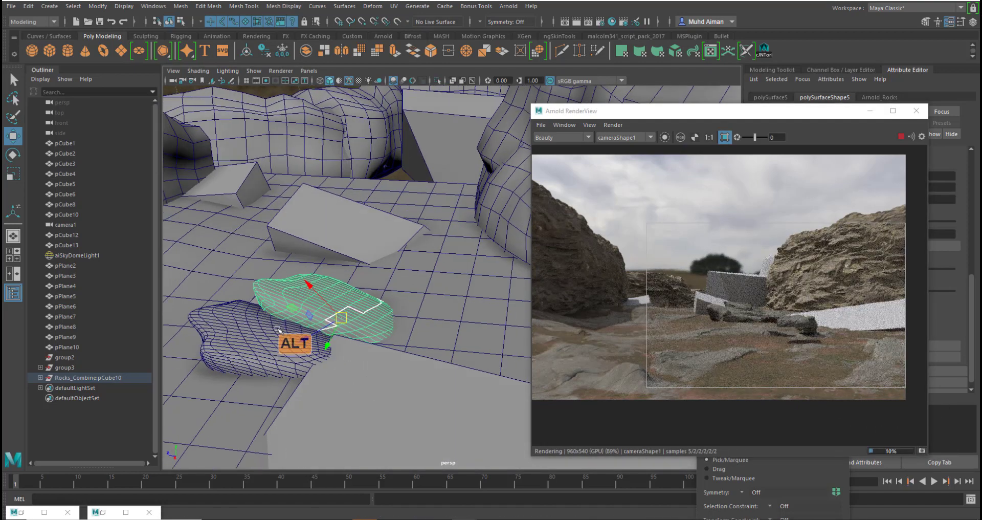
alt+middle_drag(272, 329, 383, 261)
alt+right_drag(390, 302, 374, 298)
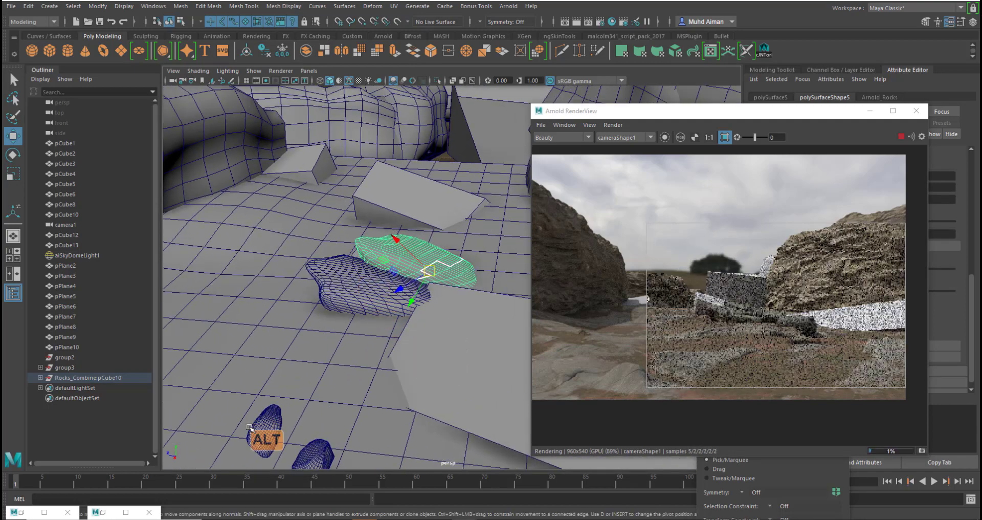
right_drag(396, 236, 444, 222)
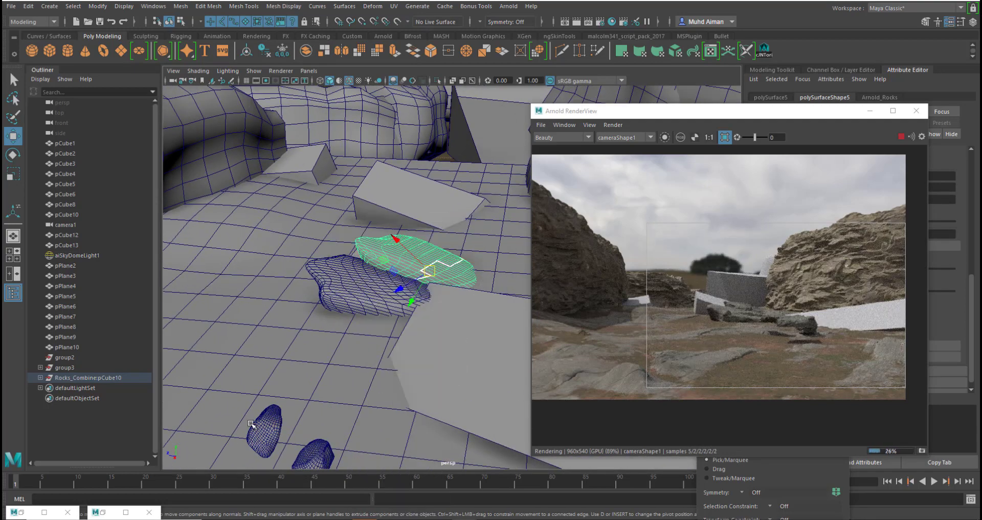
click(262, 428)
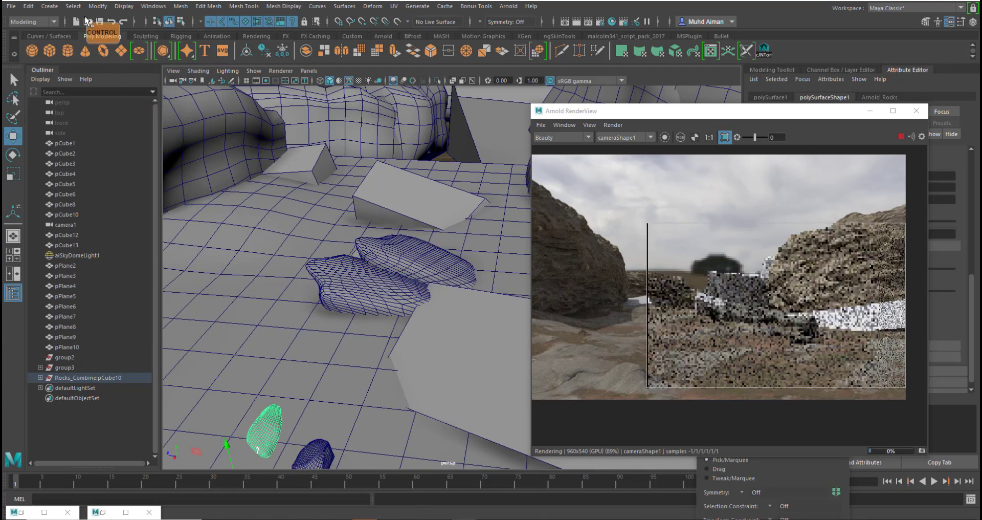
click(98, 7)
mouse_move(128, 64)
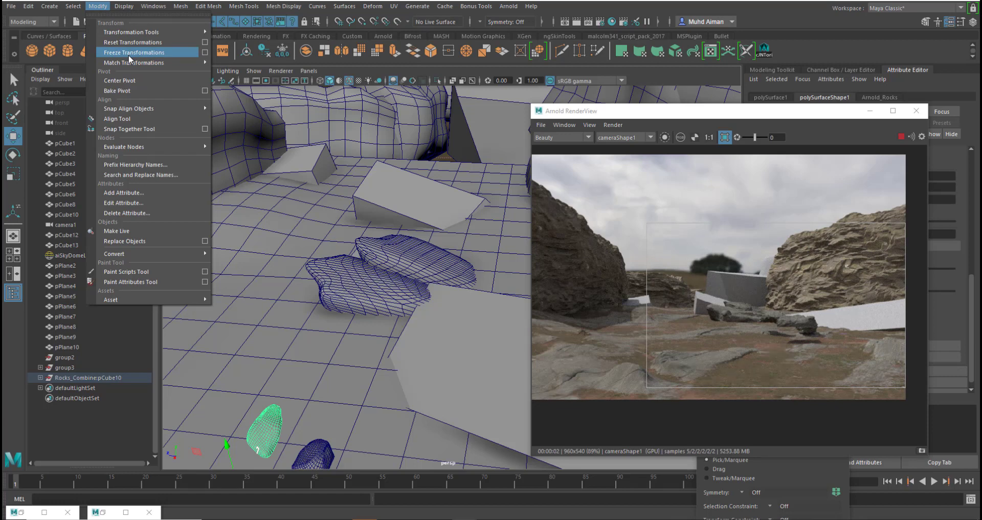
click(134, 83)
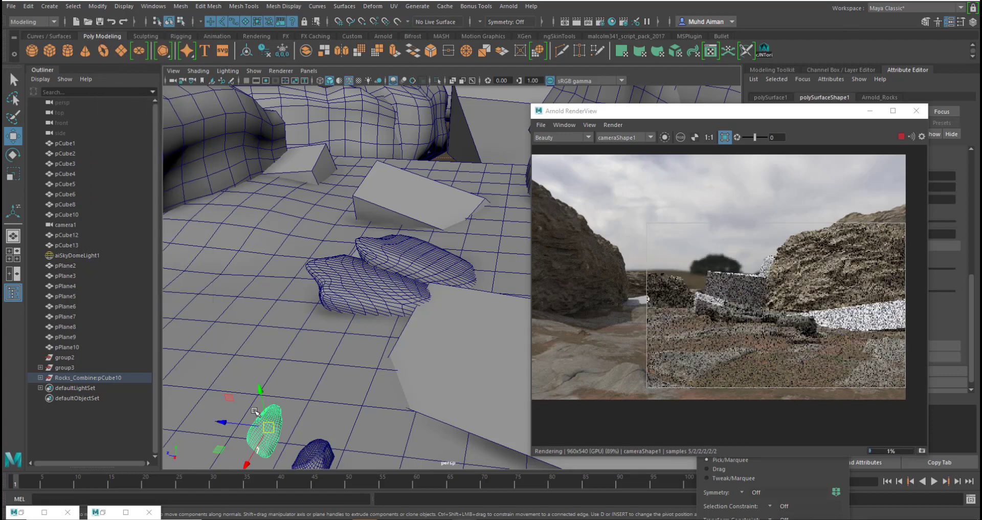
Move the small rock in front of the two placed rocks, lower it towards the ground and enlarge it
drag(254, 411, 295, 322)
key(e)
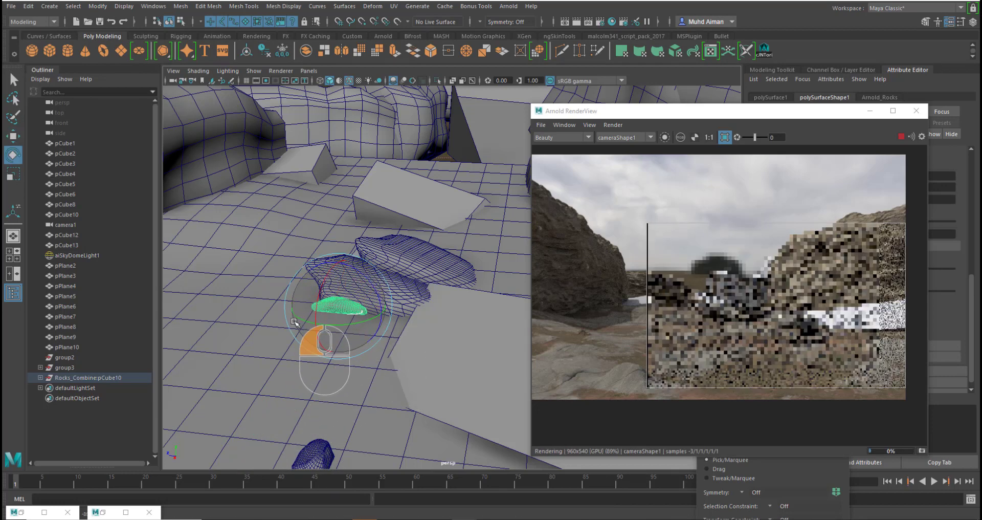
key(w)
drag(341, 262, 344, 292)
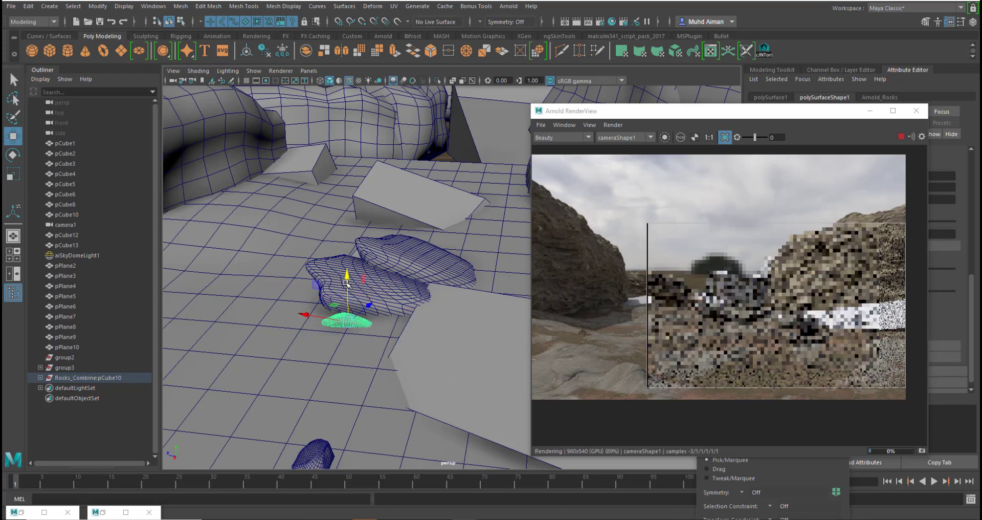
key(r)
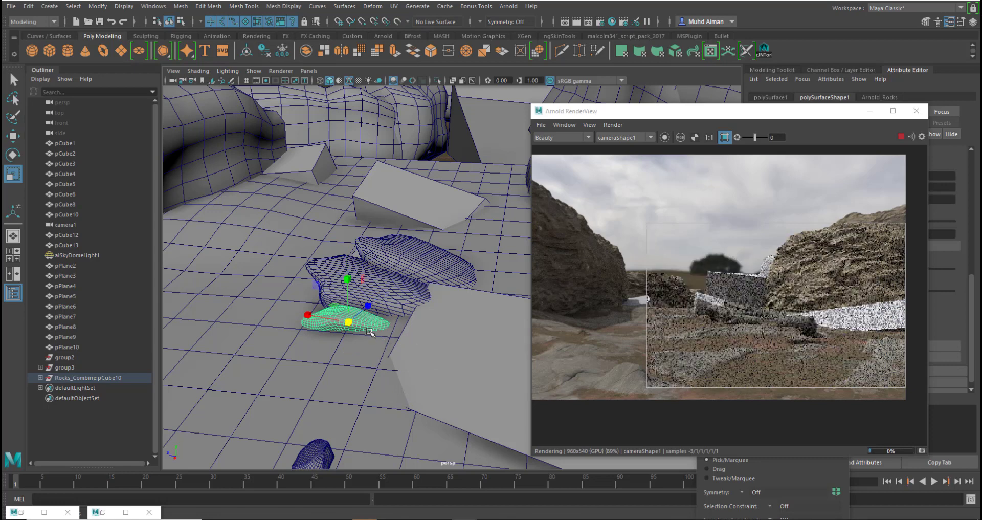
Rotate the enlarged small rock and nestle it between the placed rocks and the edge of the large slab
key(e)
drag(357, 333, 387, 321)
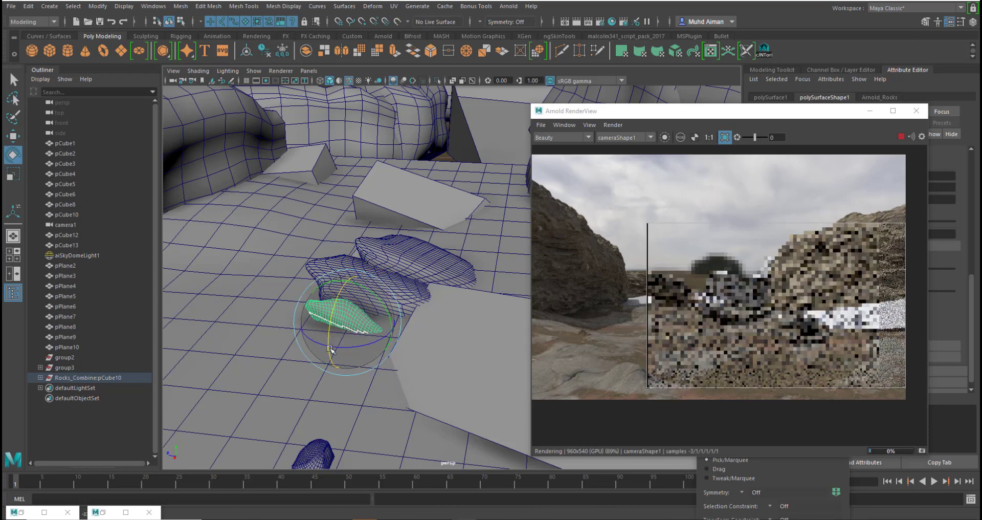
drag(352, 277, 365, 314)
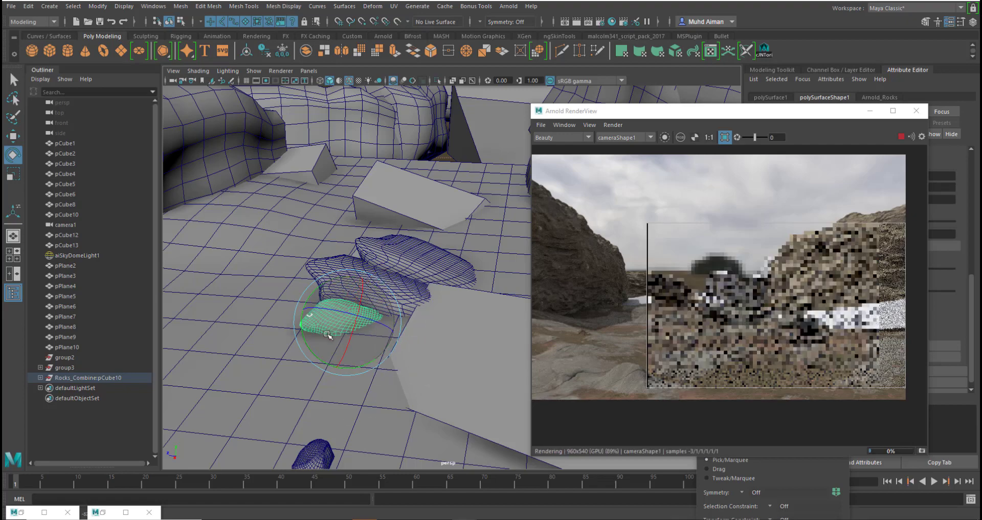
alt+drag(363, 333, 310, 320)
key(w)
click(360, 280)
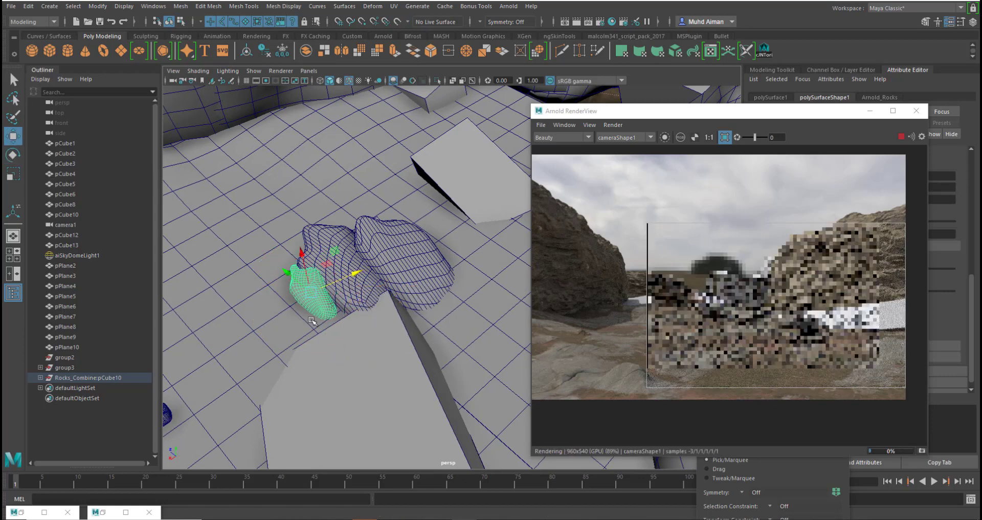
key(e)
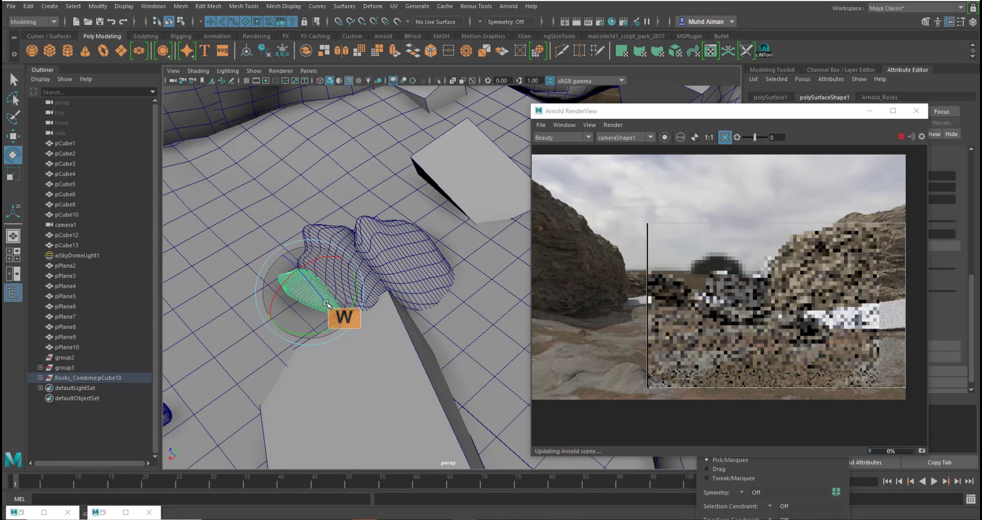
drag(328, 303, 436, 247)
key(e)
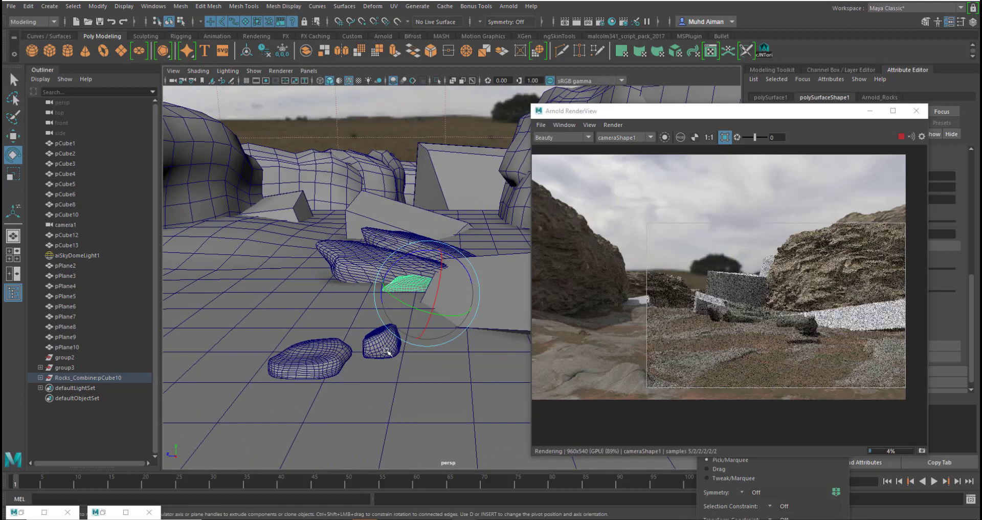
Center the pivot of the smallest remaining foreground rock and move it in front of the placed rocks
click(384, 356)
key(w)
alt+drag(384, 349, 217, 82)
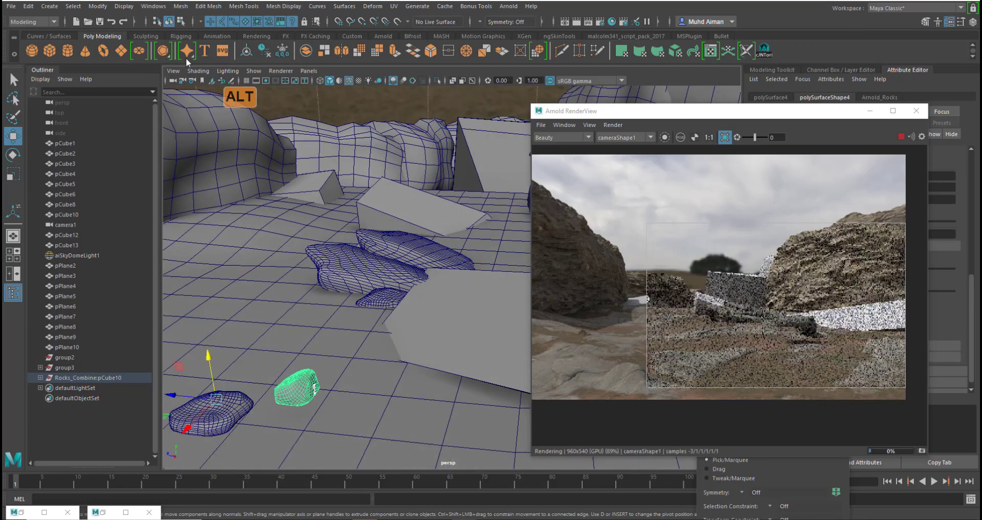
click(97, 6)
click(136, 90)
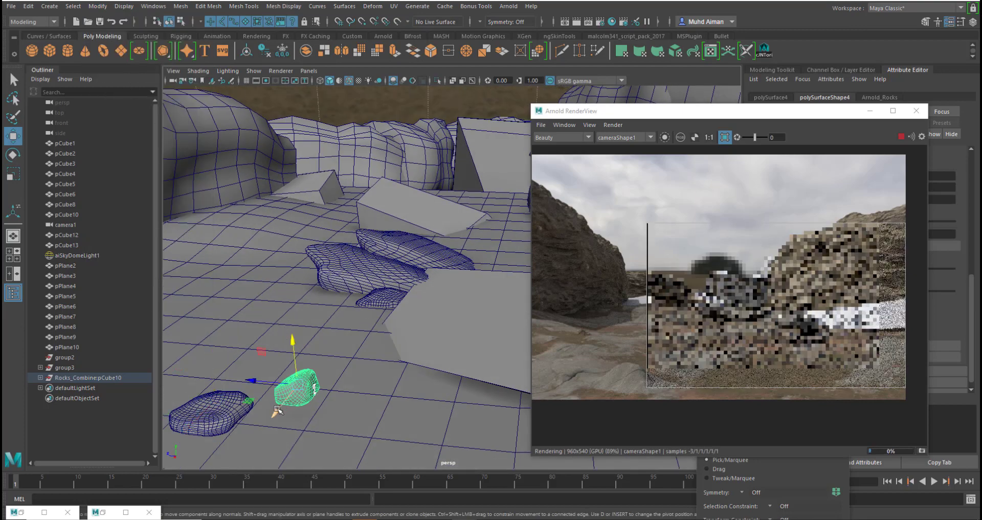
drag(279, 412, 293, 287)
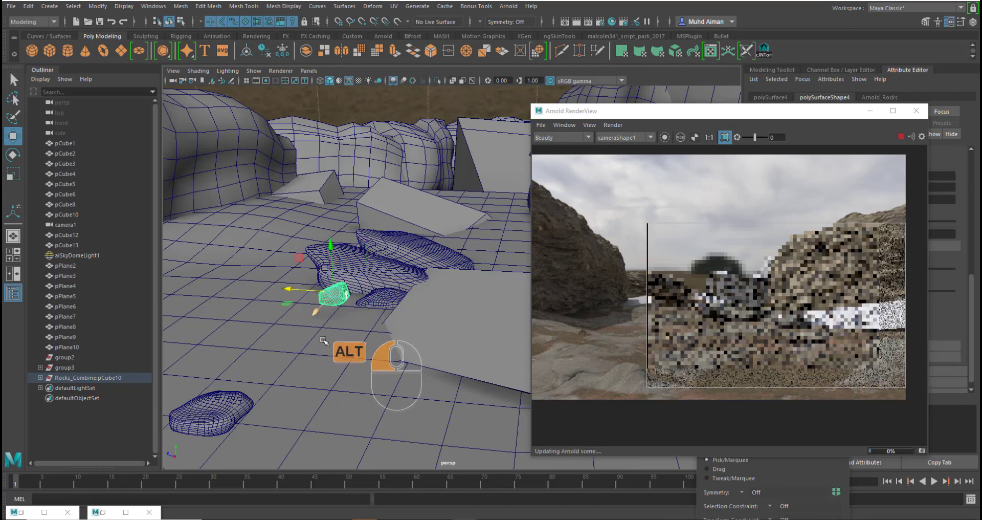
alt+drag(324, 340, 269, 299)
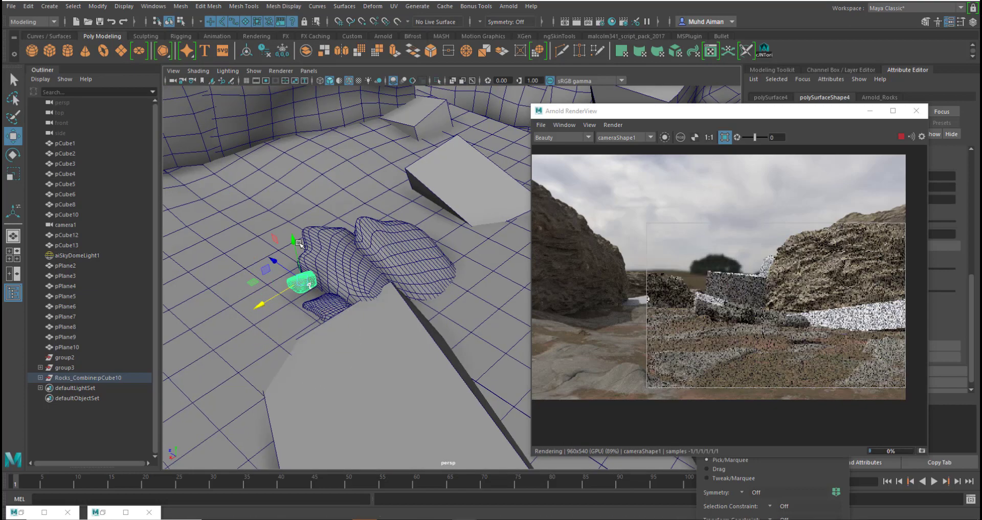
Rotate the smallest rock and shift it away from the larger rocks onto the open ground
key(e)
drag(301, 272, 296, 262)
drag(263, 313, 236, 345)
key(e)
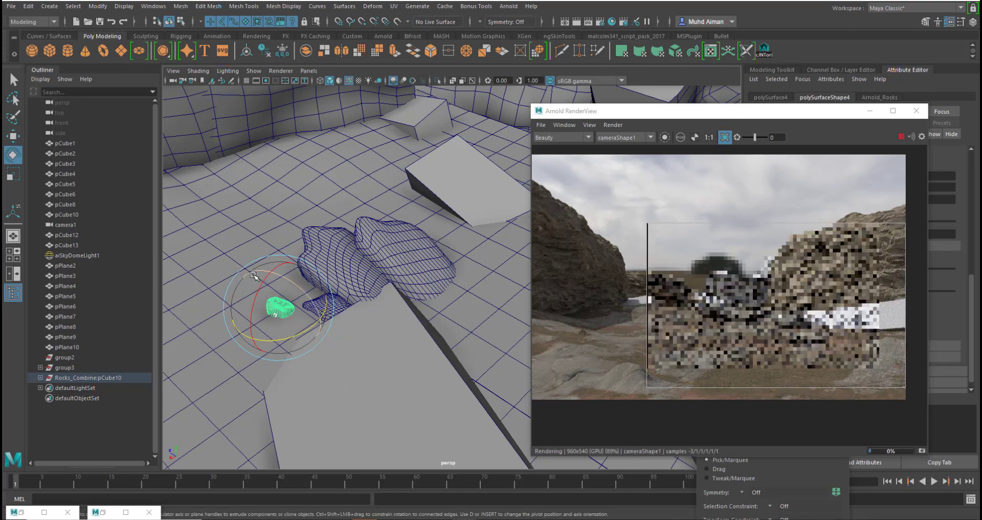
alt+drag(259, 273, 360, 281)
key(w)
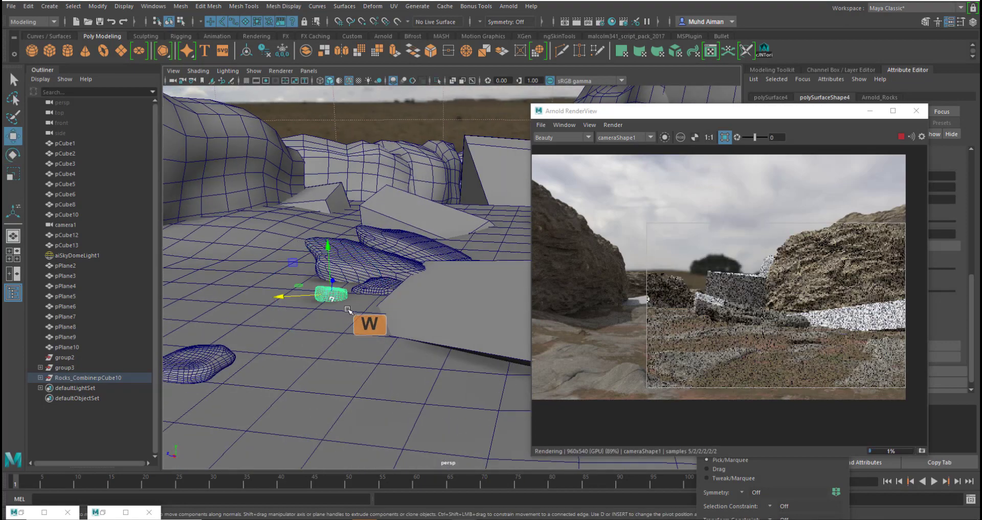
Uncover more of the viewport by moving the render window, and reposition the smallest rock beside the slab's edge
drag(733, 125, 697, 205)
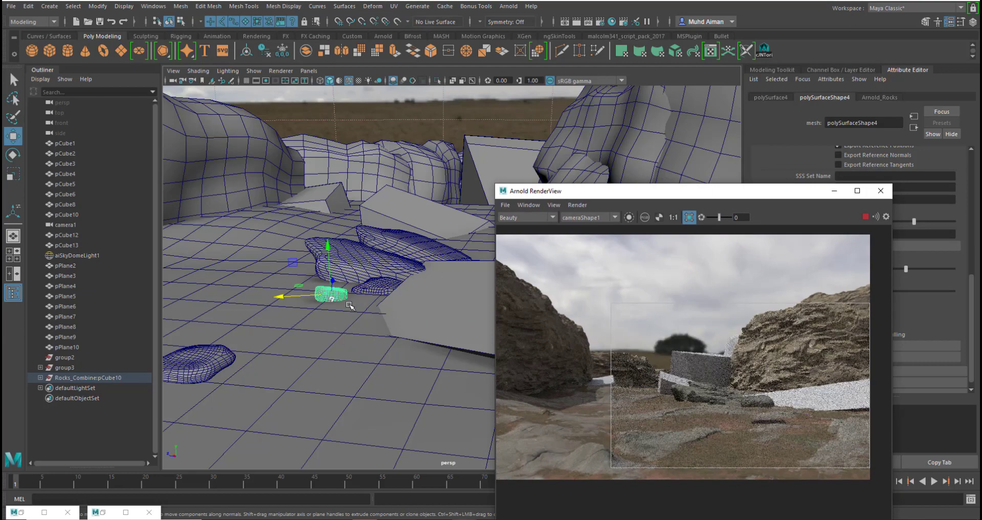
alt+right_drag(371, 338, 382, 348)
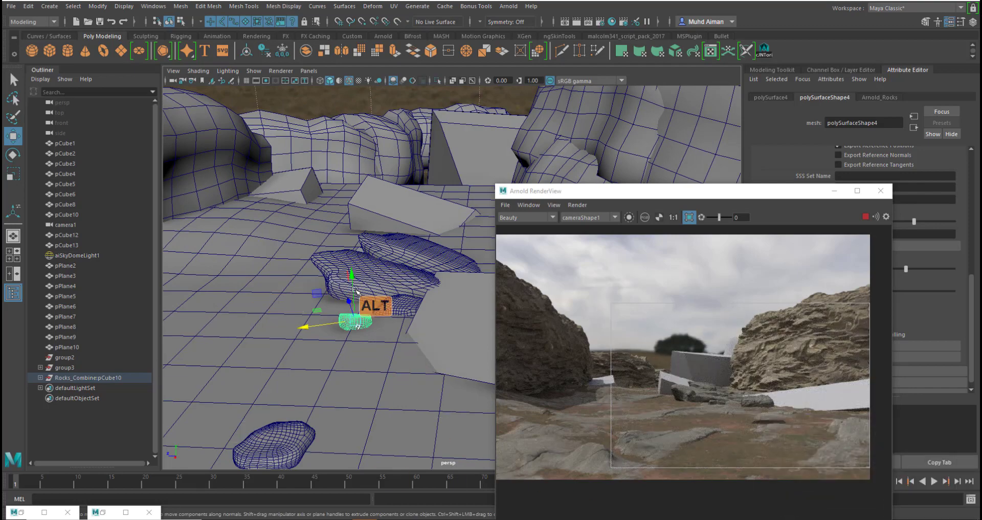
alt+middle_drag(355, 290, 339, 285)
drag(289, 328, 320, 329)
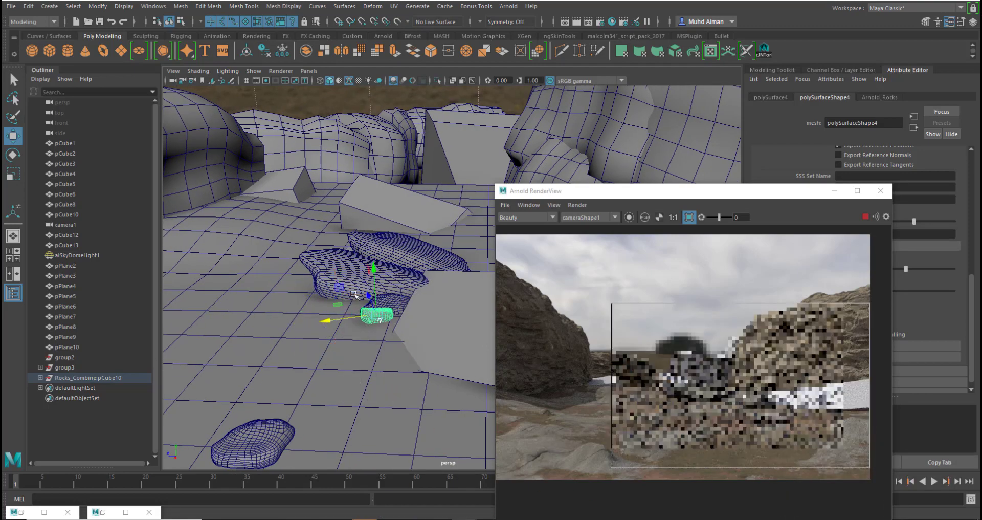
drag(381, 319, 383, 320)
key(e)
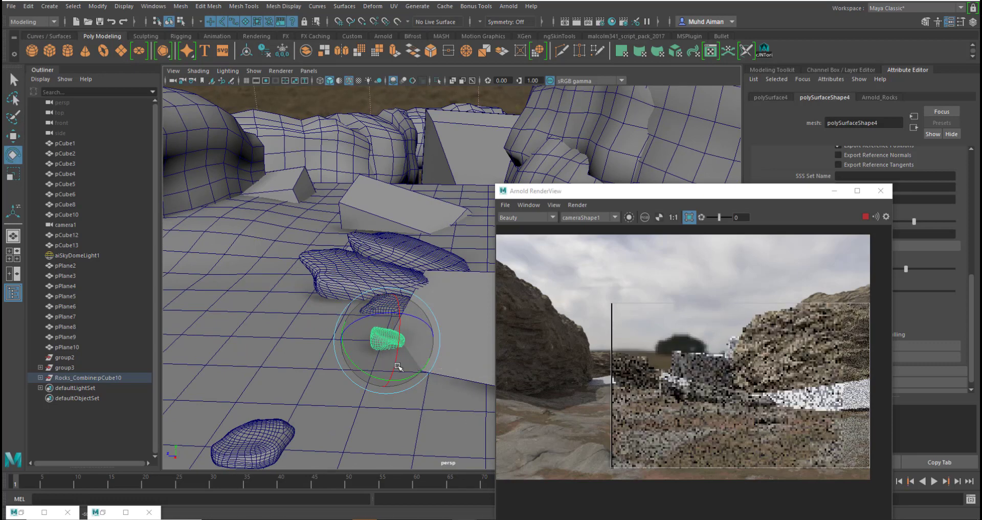
Duplicate the smallest rock, move the copy onto the open ground away from the slab and rotate it differently
key(ctrl+d)
key(w)
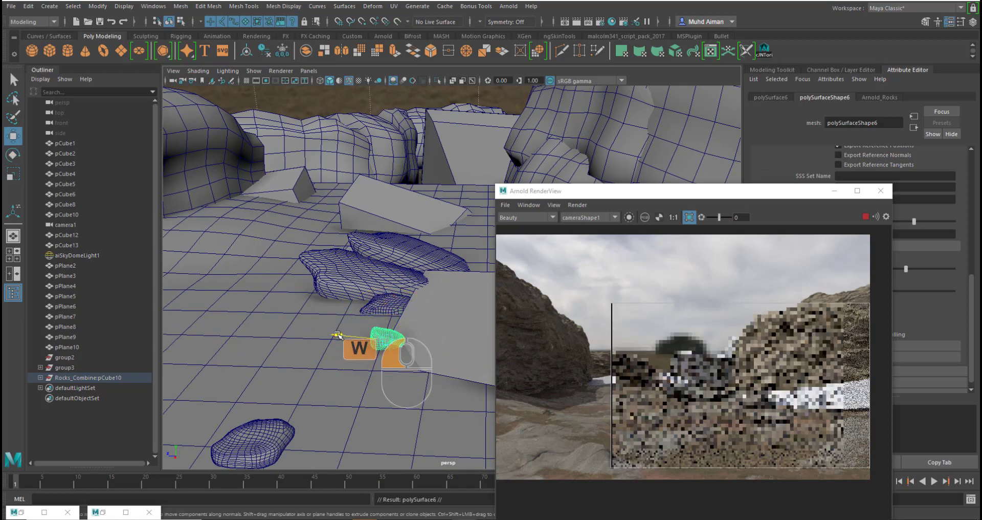
drag(338, 335, 250, 332)
key(e)
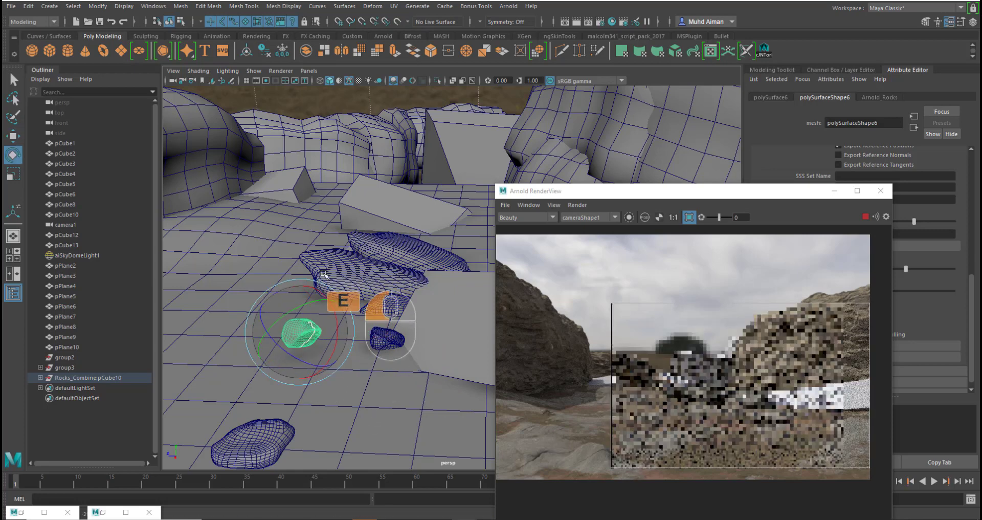
drag(324, 274, 311, 286)
key(w)
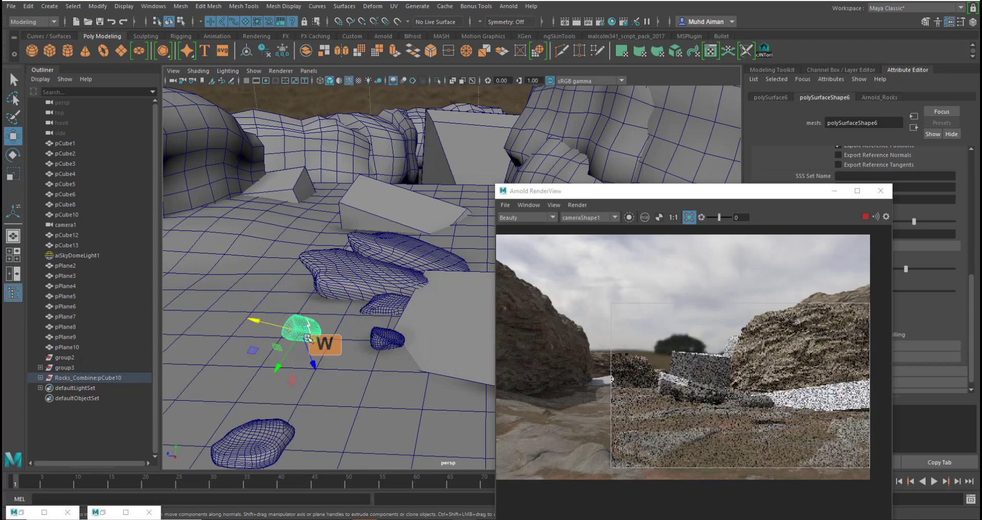
drag(308, 338, 268, 393)
key(e)
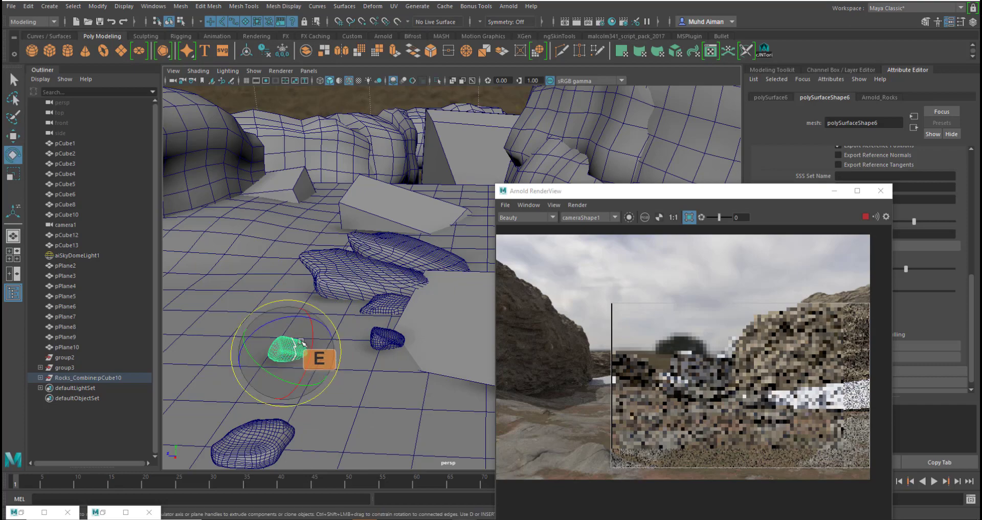
drag(304, 344, 310, 362)
key(w)
Duplicate the flat foreground rock and move the copy next to the two smallest rocks
click(263, 449)
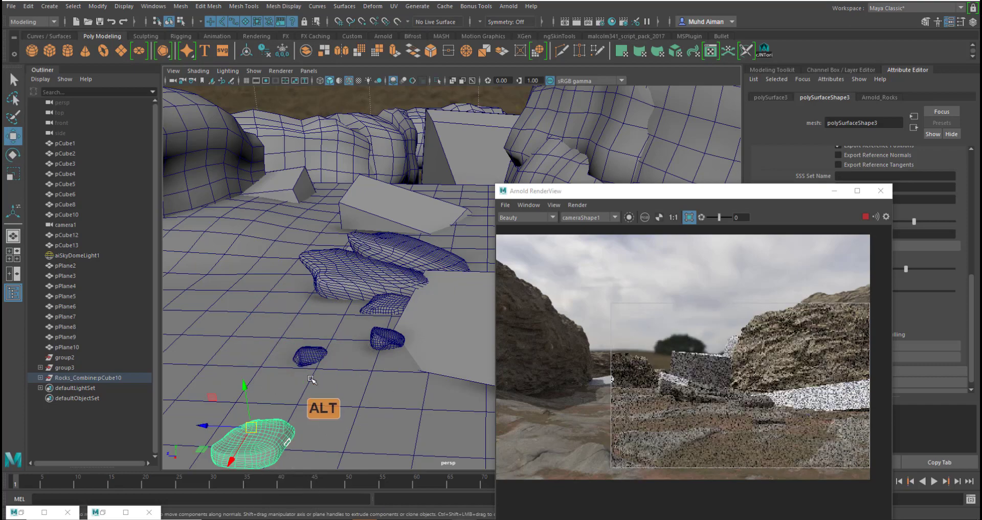
alt+middle_drag(310, 378, 343, 327)
alt+drag(357, 340, 336, 362)
alt+middle_drag(313, 380, 362, 318)
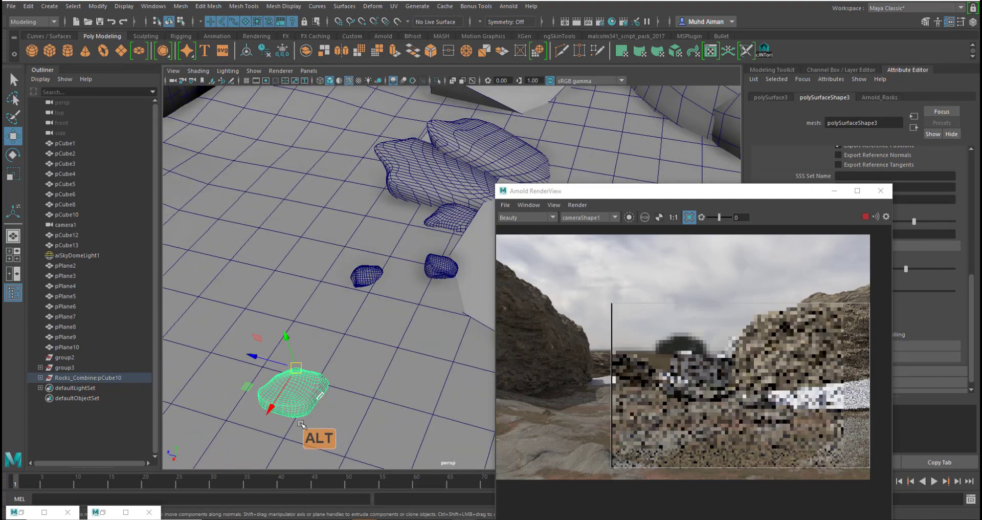
key(ctrl+d)
drag(269, 410, 352, 304)
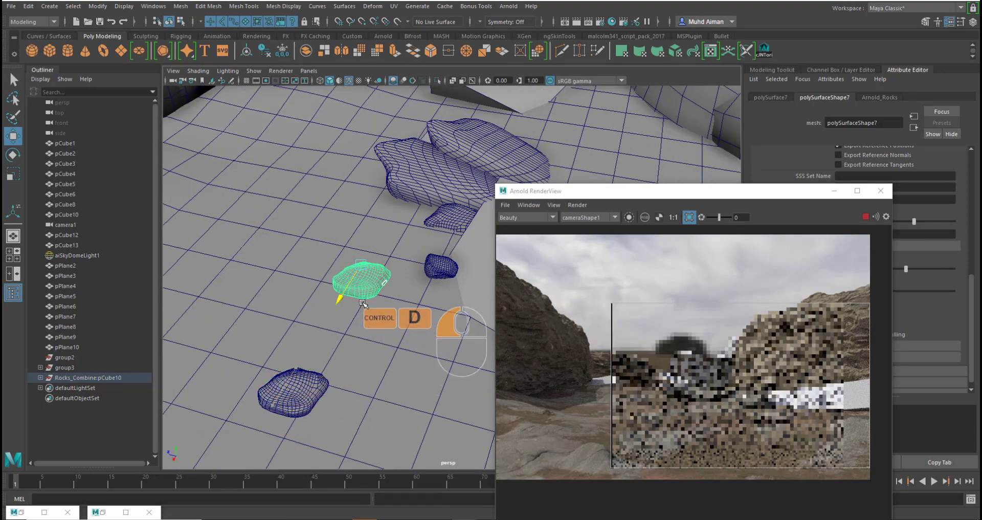
Freeze the transformations of the copied flat rock and center its pivot
click(180, 6)
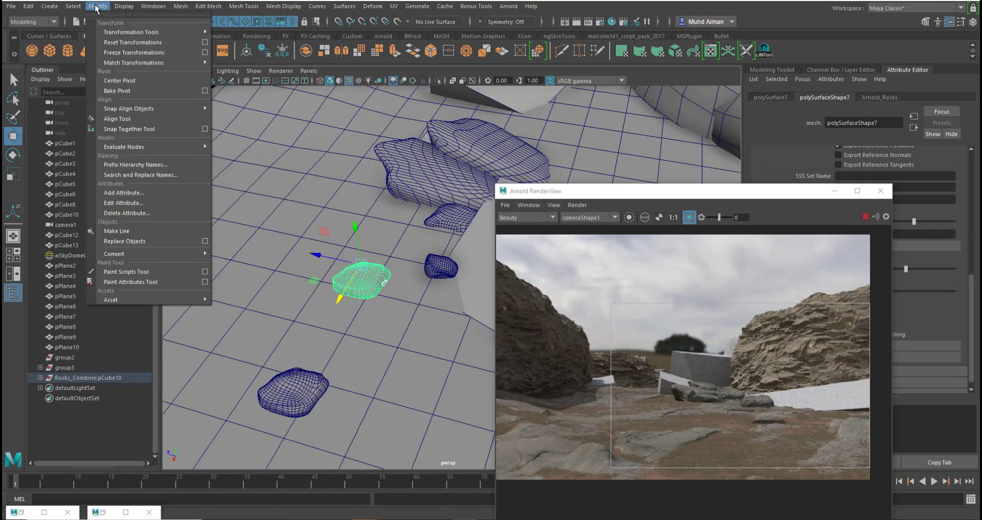
click(130, 52)
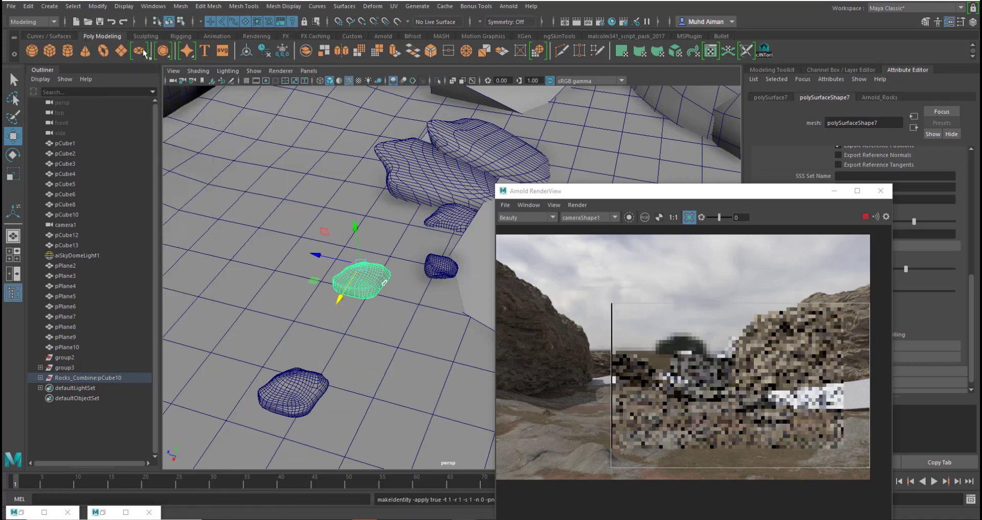
click(97, 6)
click(128, 80)
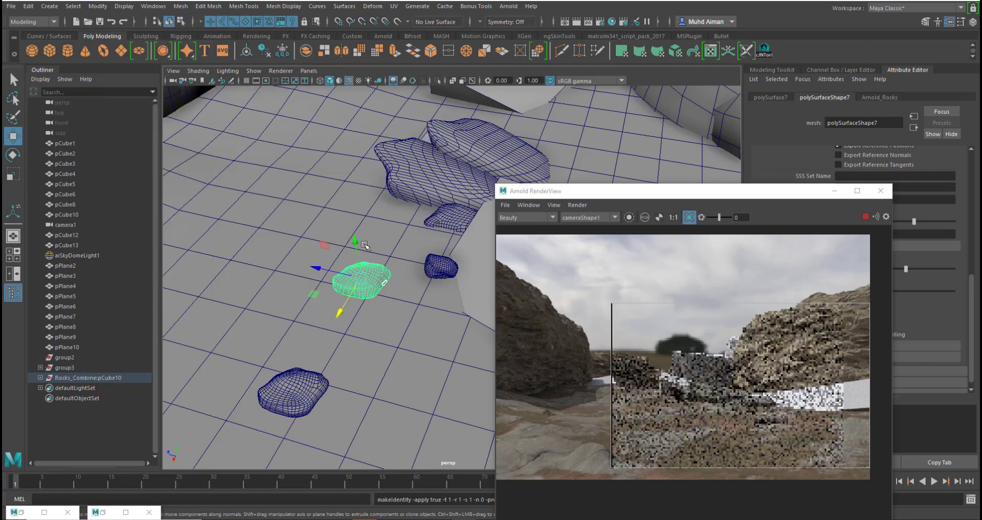
Lower the copied flat rock to the ground, move it towards the left-hand cliff and enlarge it
drag(356, 243, 359, 271)
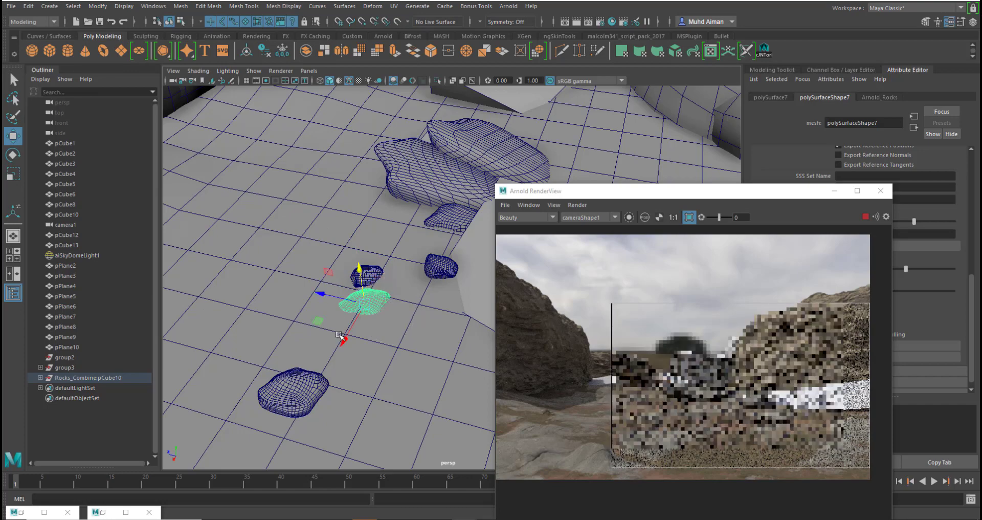
drag(371, 313, 189, 186)
alt+shift+middle_drag(265, 200, 355, 230)
drag(237, 141, 236, 134)
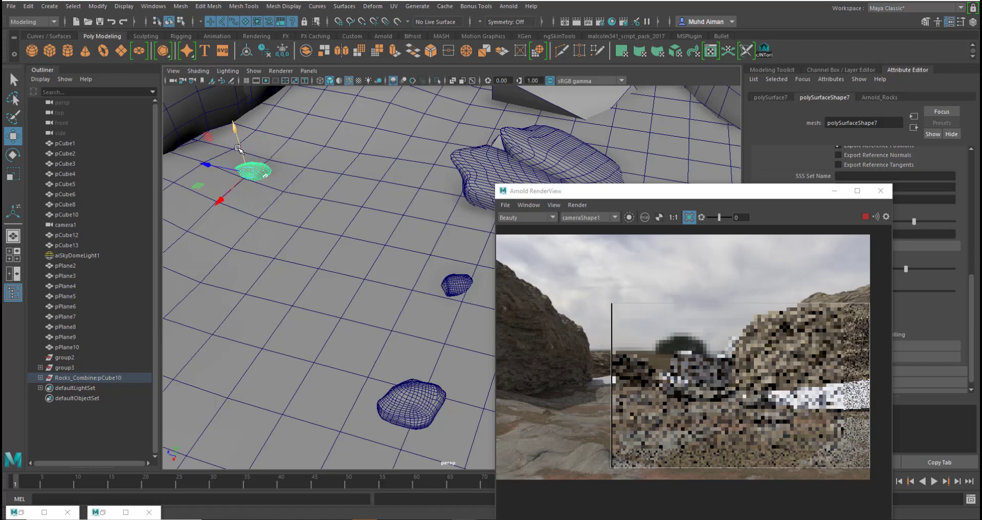
drag(250, 174, 289, 204)
key(w)
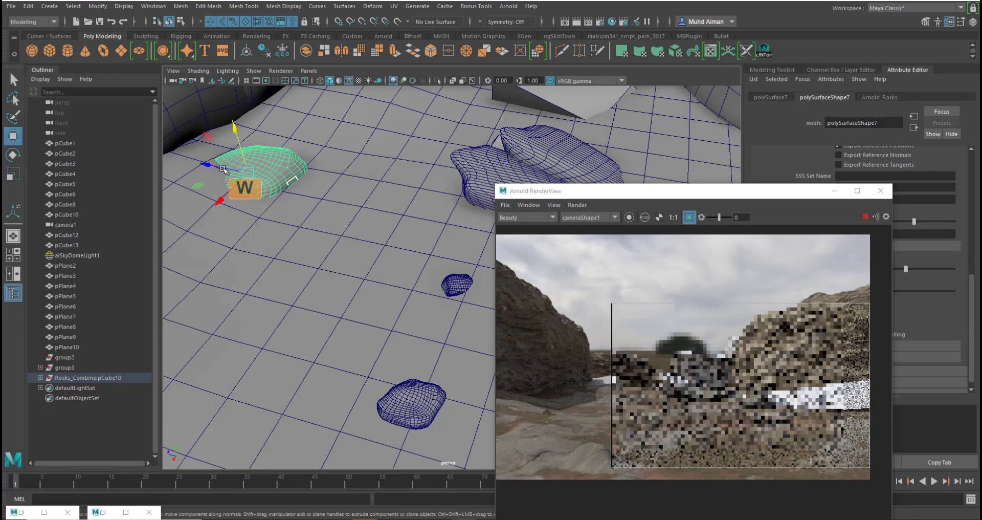
Place the enlarged rock against the base of the left-hand cliff, rotate it and adjust its height
mouse_move(208, 164)
mouse_down()
mouse_move(164, 152)
mouse_move(215, 153)
mouse_up()
key(e)
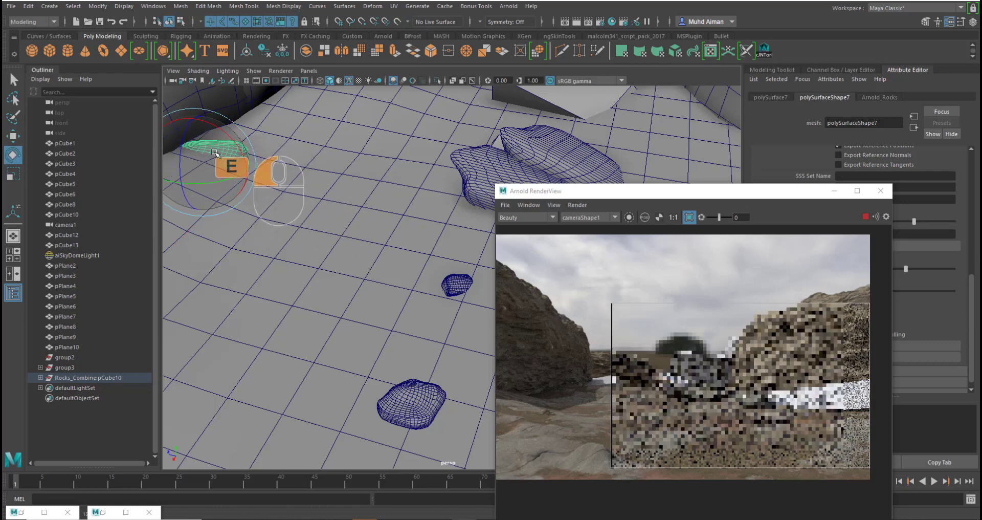
key(w)
drag(202, 117, 203, 108)
Extend the render crop region to include the left-hand cliff and reframe the render preview
alt+middle_drag(612, 333, 692, 308)
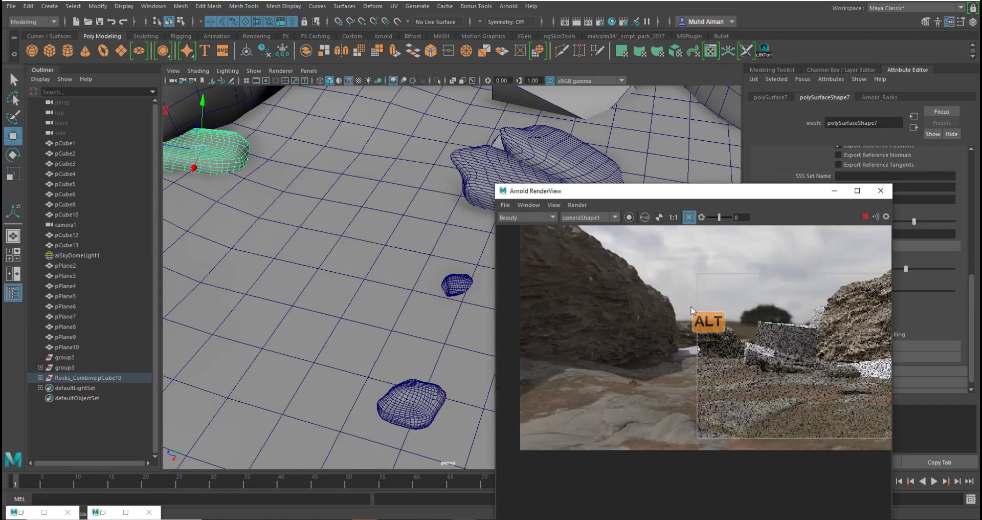
drag(697, 278, 551, 287)
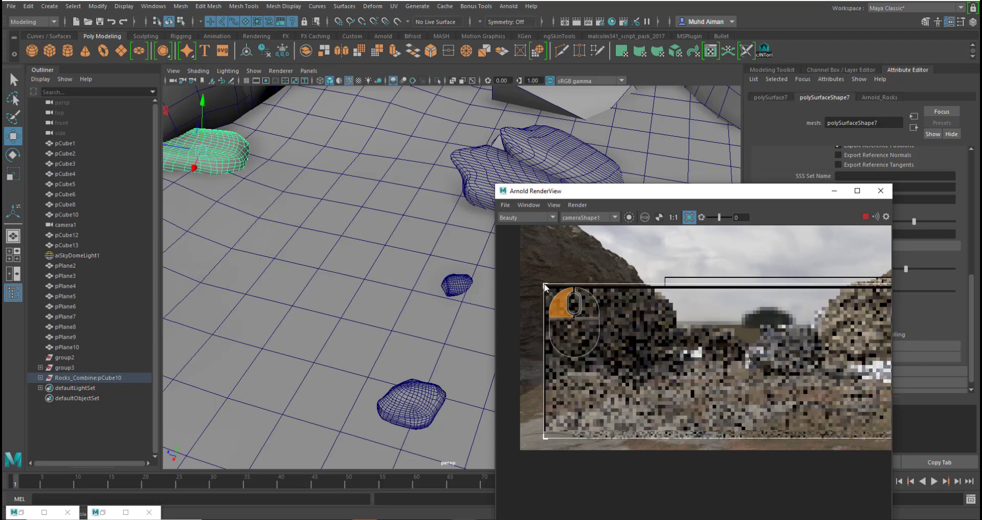
scroll(751, 342, down, 1)
alt+middle_drag(768, 362, 692, 366)
alt+scroll(597, 371, up, 2)
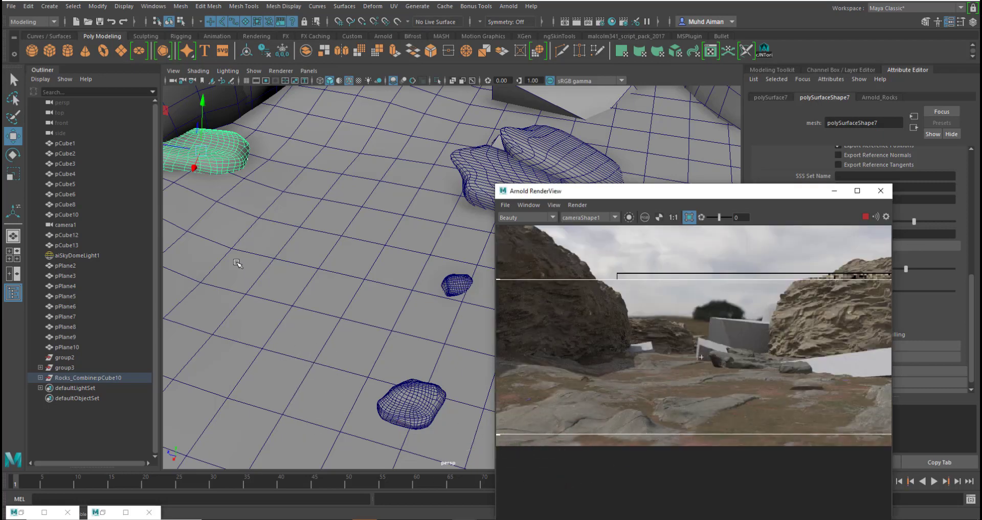
Nudge the rock at the left-hand cliff, duplicate it and move the copy towards the flat rocks
click(231, 162)
drag(182, 152, 191, 150)
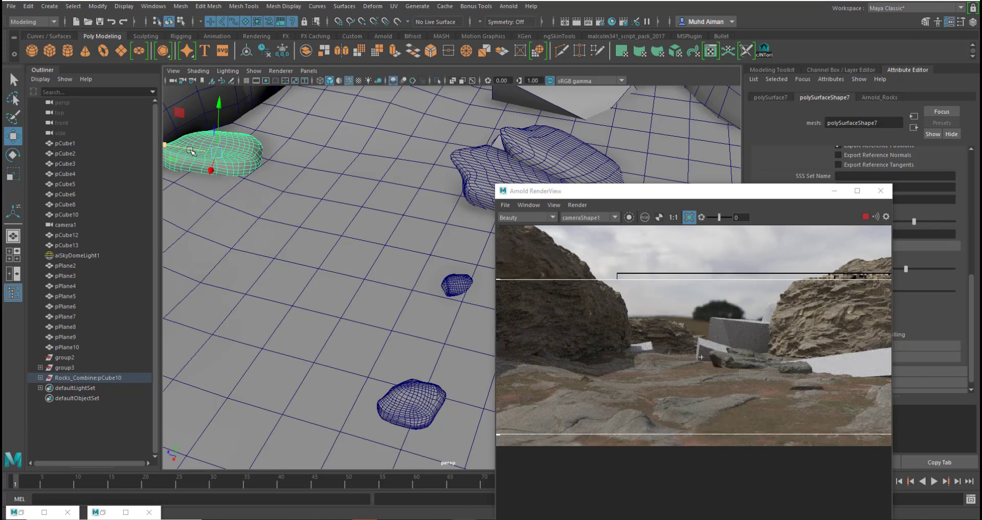
key(ctrl+d)
drag(178, 146, 385, 173)
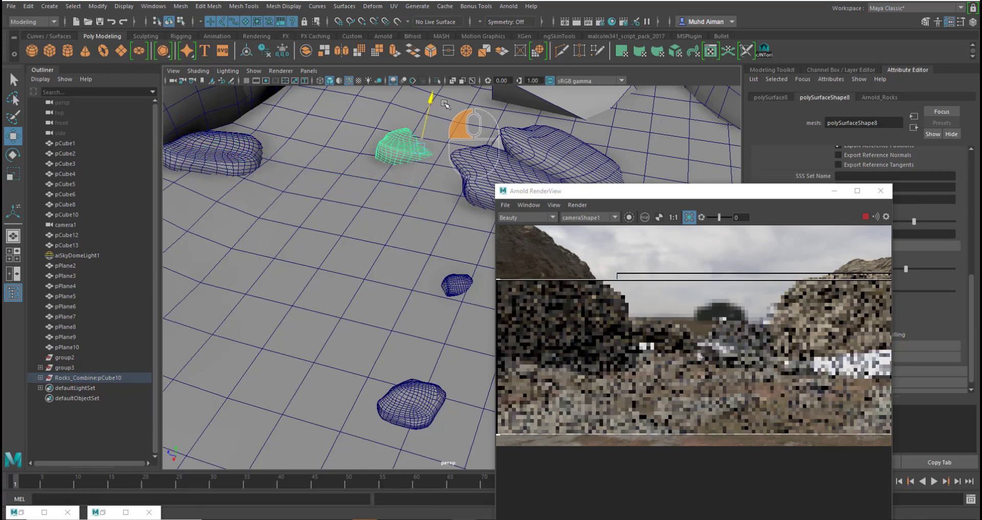
drag(445, 104, 446, 97)
Rotate the copied rock and settle it behind the original at the foot of the left-hand cliff
key(e)
drag(430, 165, 281, 104)
key(w)
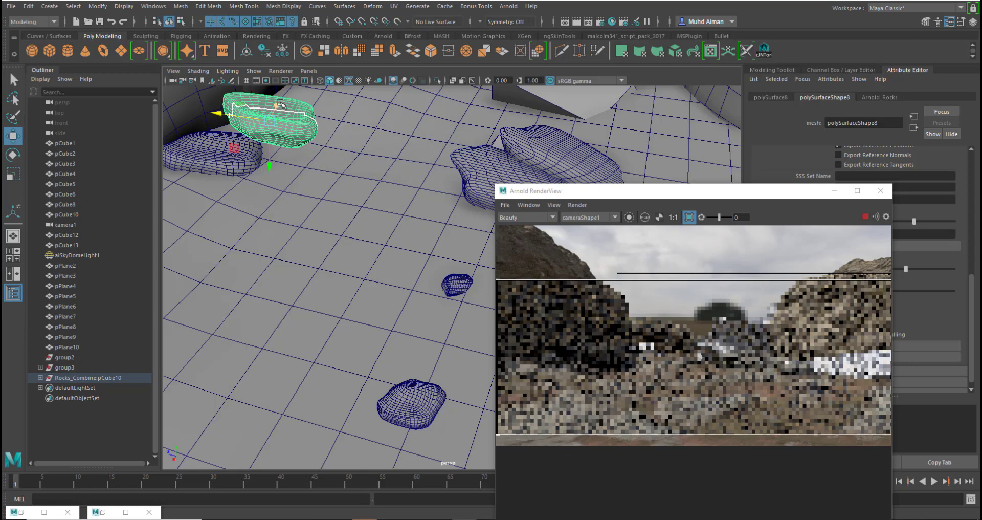
drag(270, 164, 270, 207)
key(e)
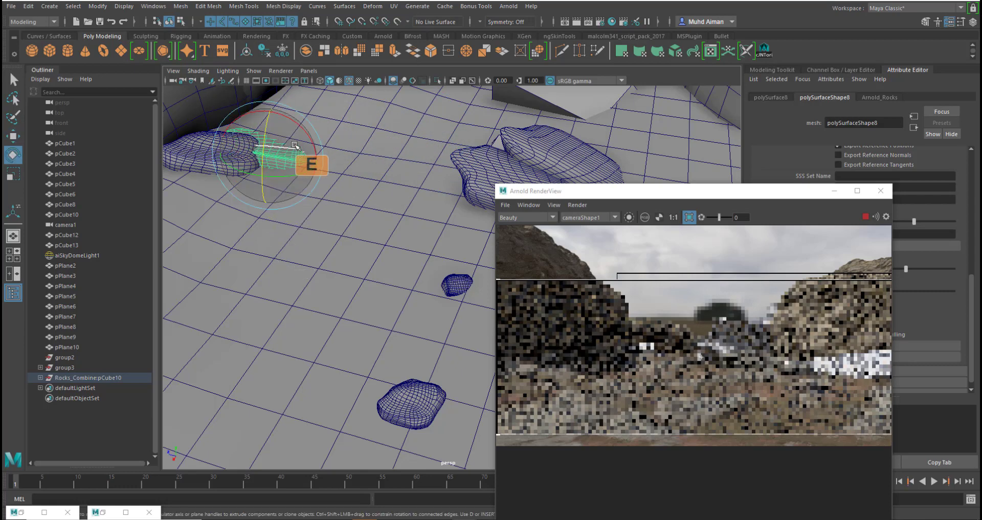
drag(307, 164, 298, 99)
key(w)
Duplicate the rock again, rotate the copy and place it beside the two rocks at the left-hand cliff
key(ctrl+d)
key(e)
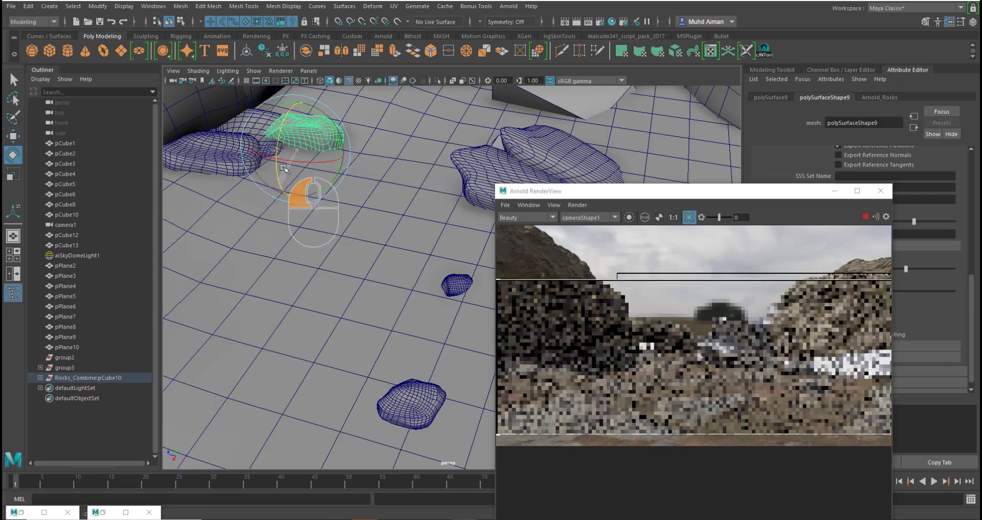
drag(284, 169, 284, 134)
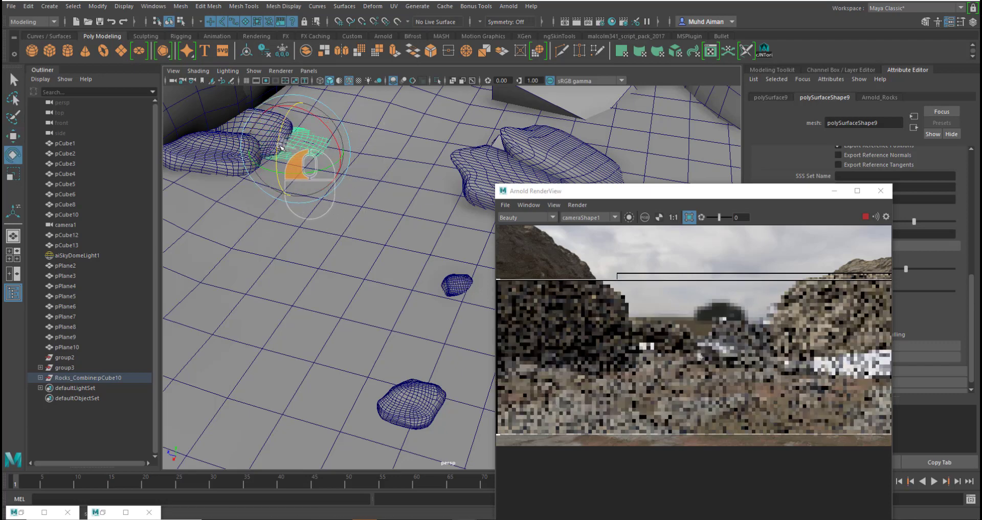
key(w)
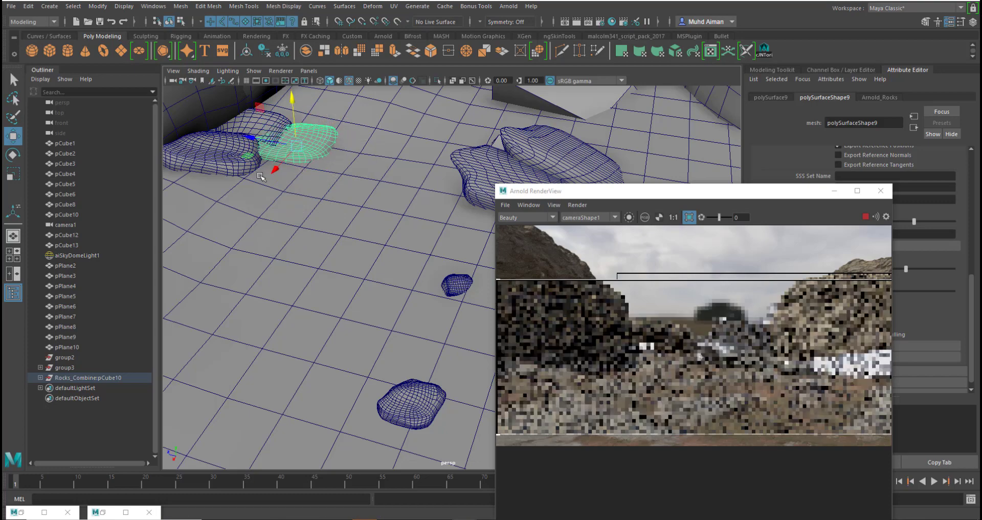
drag(261, 176, 263, 182)
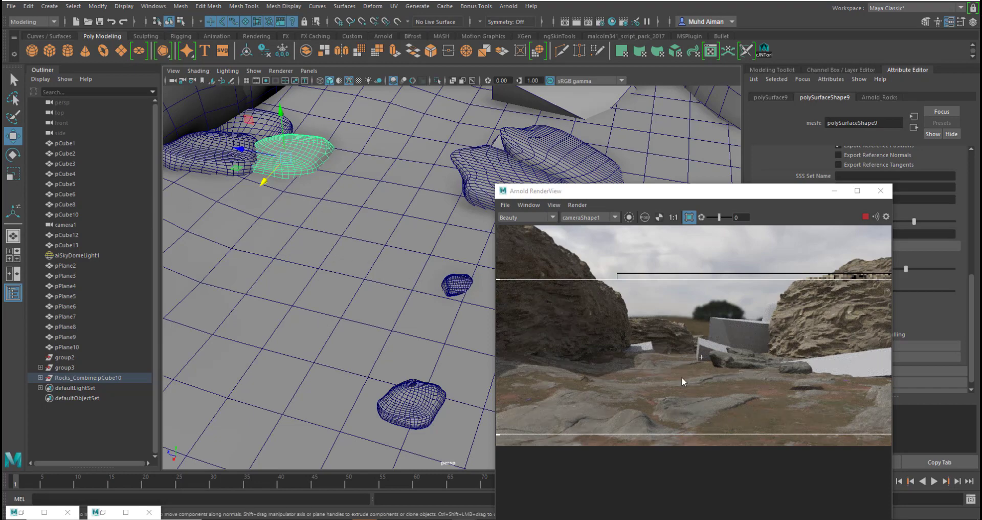
scroll(681, 382, down, 2)
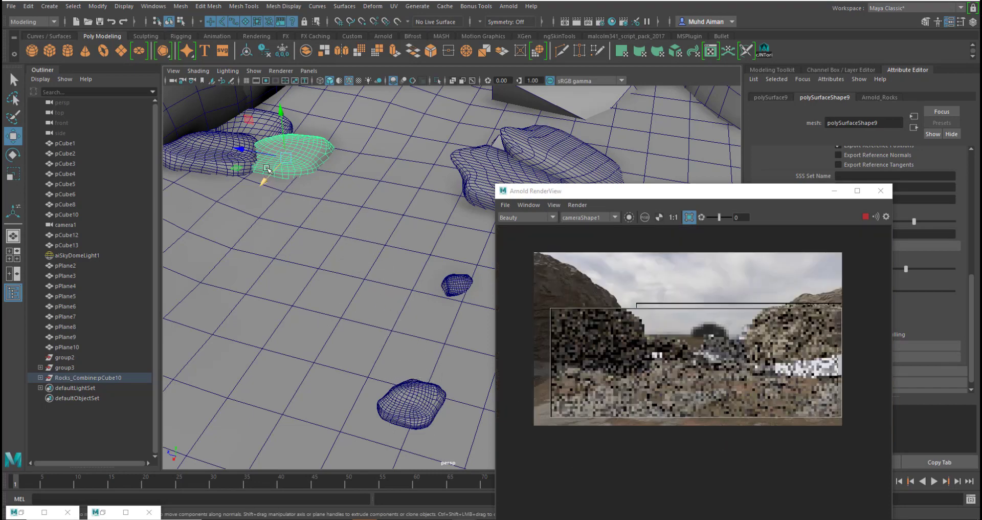
Duplicate the small rock near the slab, place the copy at the foot of the right-hand cliff and move the render window aside
click(454, 286)
alt+middle_drag(412, 328, 317, 355)
key(ctrl+d)
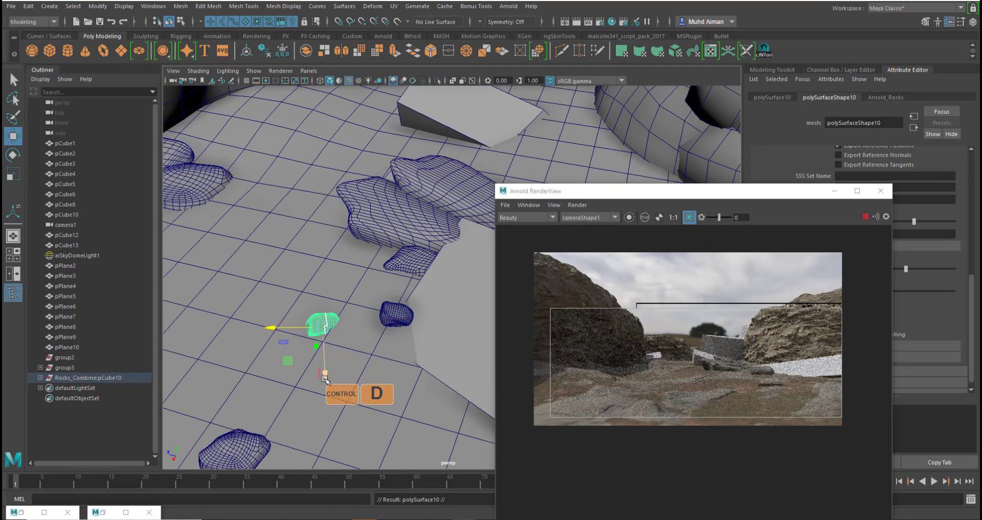
drag(337, 352, 305, 206)
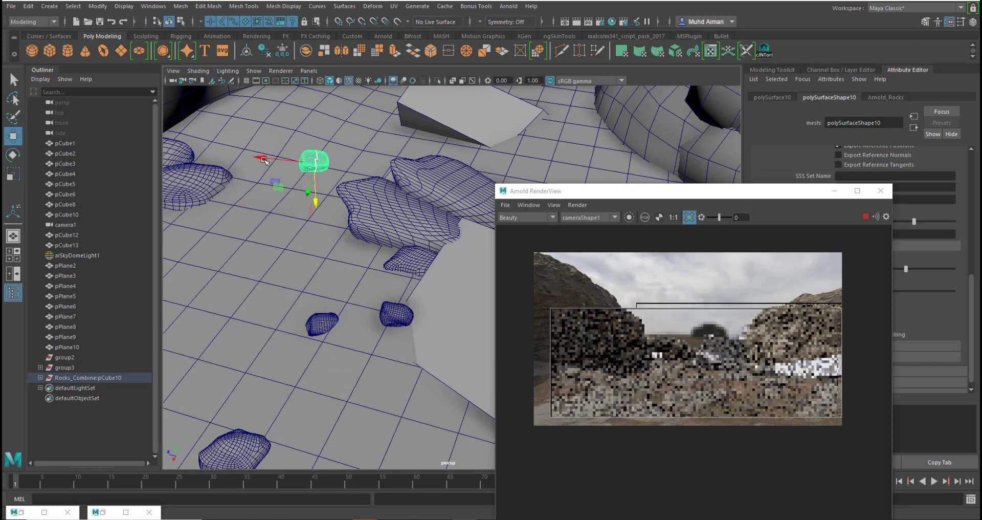
drag(264, 160, 410, 174)
key(e)
drag(583, 194, 665, 234)
drag(583, 196, 634, 189)
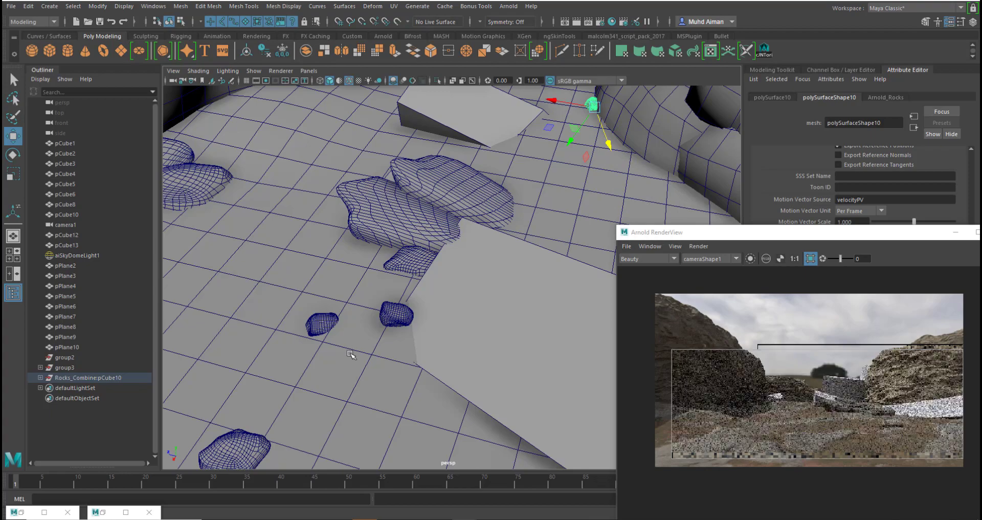
Duplicate the foreground rock and move the copy up to the near end of the large slab
click(241, 459)
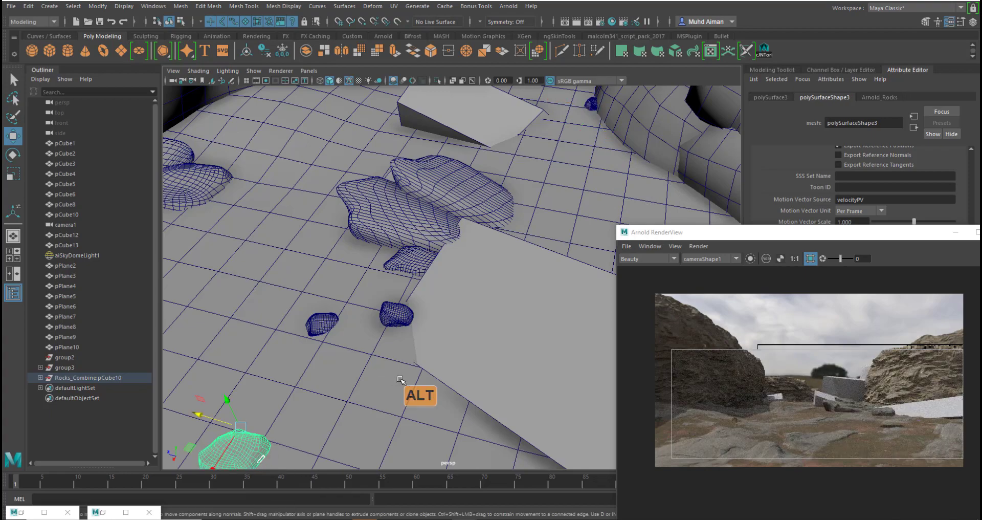
alt+right_drag(397, 380, 363, 328)
alt+drag(362, 328, 516, 301)
alt+middle_drag(502, 308, 428, 365)
alt+drag(506, 289, 464, 339)
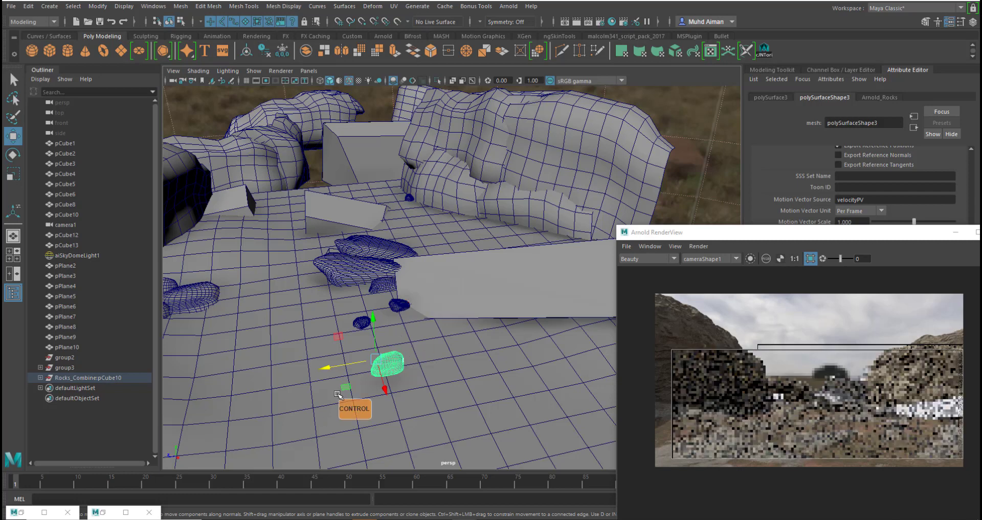
key(ctrl+d)
drag(327, 366, 402, 353)
drag(464, 377, 473, 308)
Enlarge the copied rock, center its pivot and reposition it against the slab
key(r)
drag(374, 291, 359, 292)
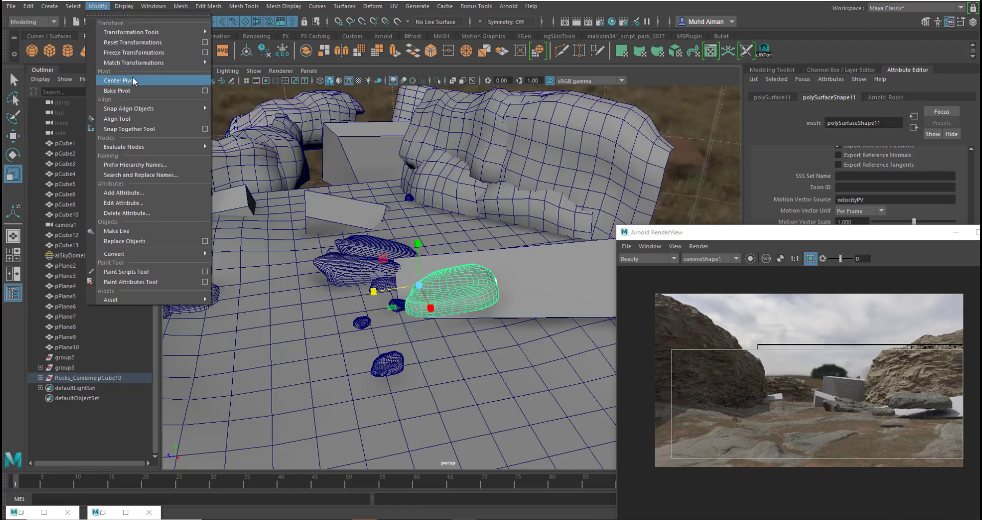
click(133, 80)
key(w)
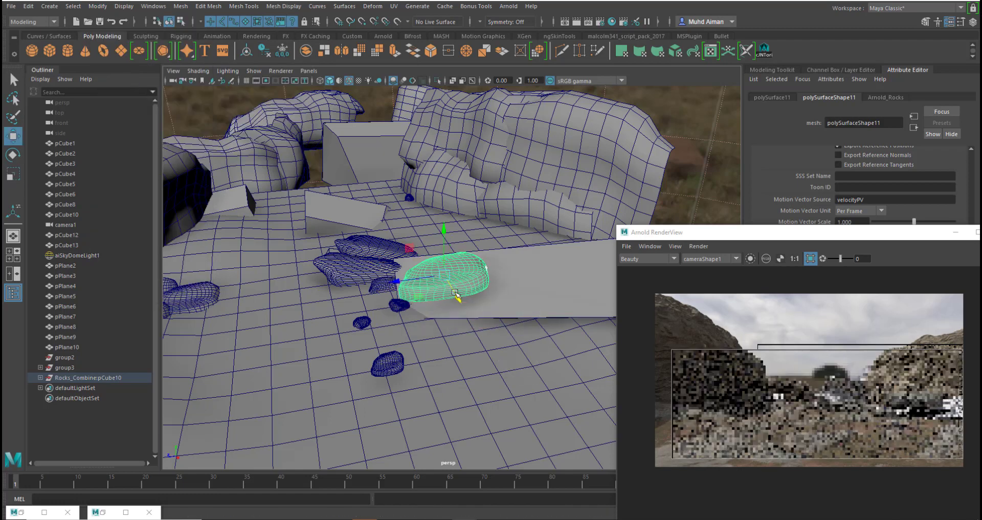
drag(462, 291, 452, 304)
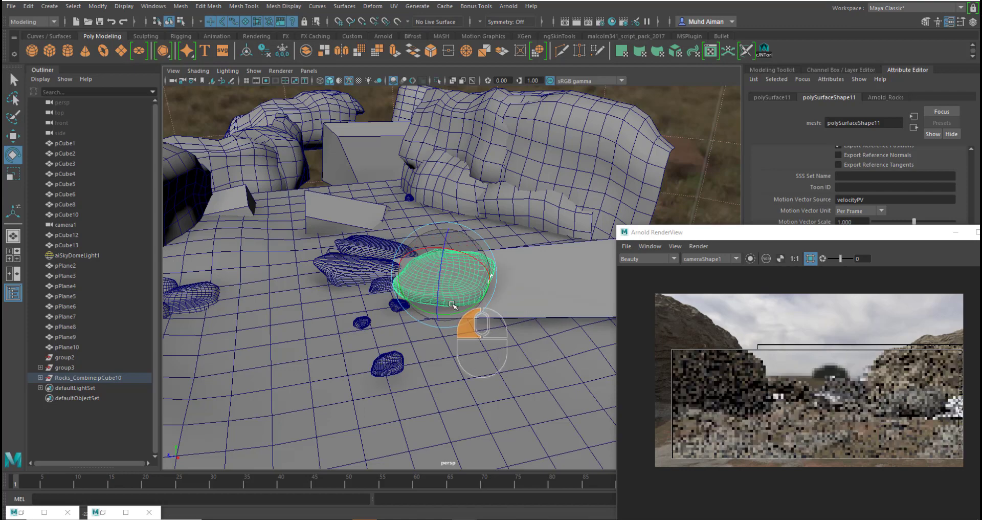
Lower the enlarged rock into the ground, tilt it and lengthen it along the slab
alt+drag(467, 271, 478, 220)
key(w)
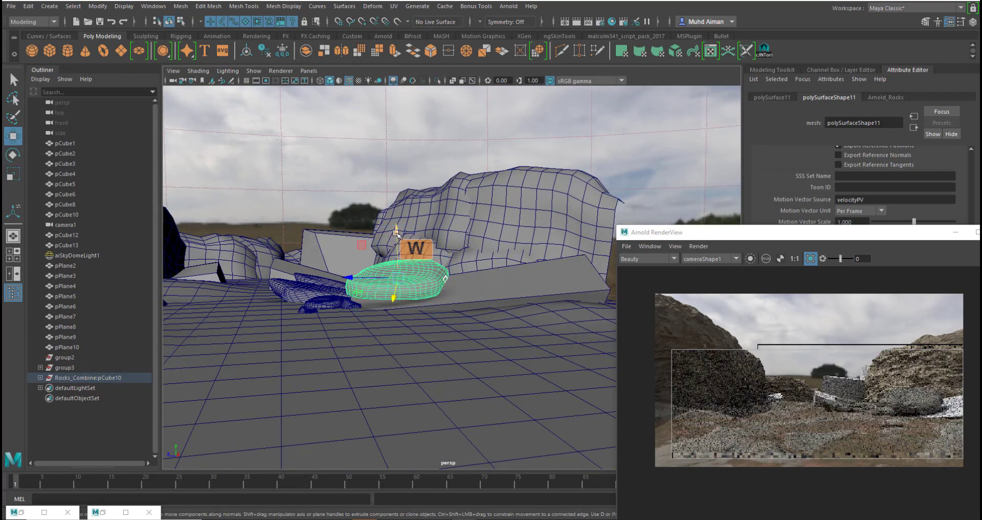
drag(397, 250, 394, 260)
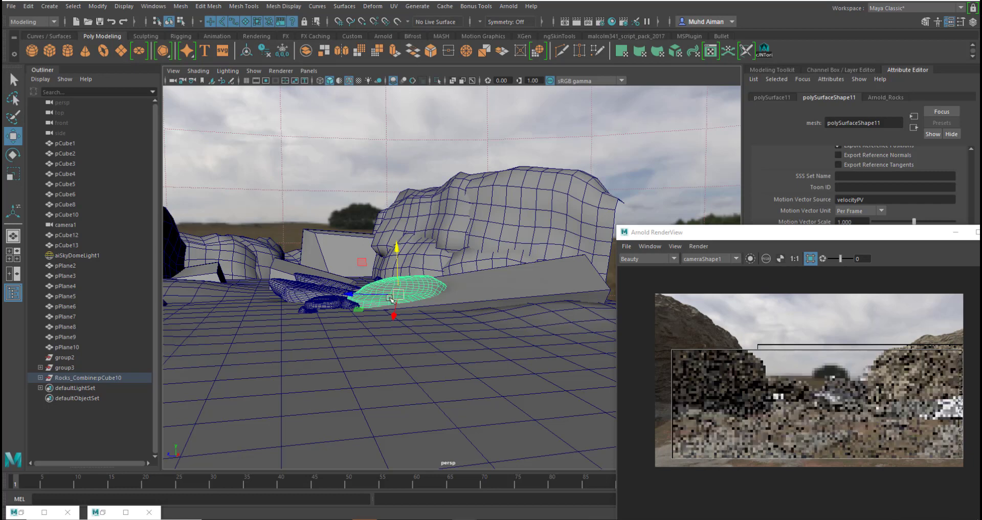
drag(418, 273, 423, 283)
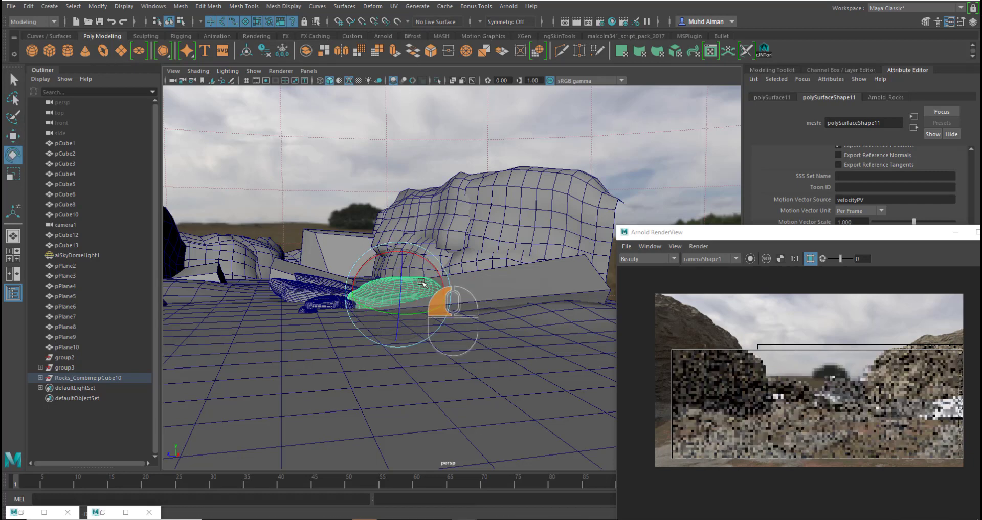
key(w)
key(e)
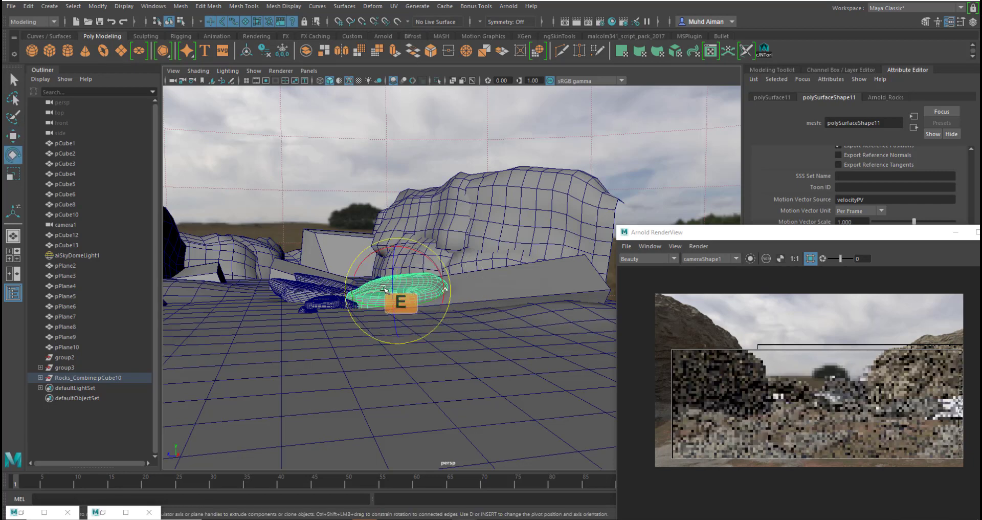
key(r)
click(356, 291)
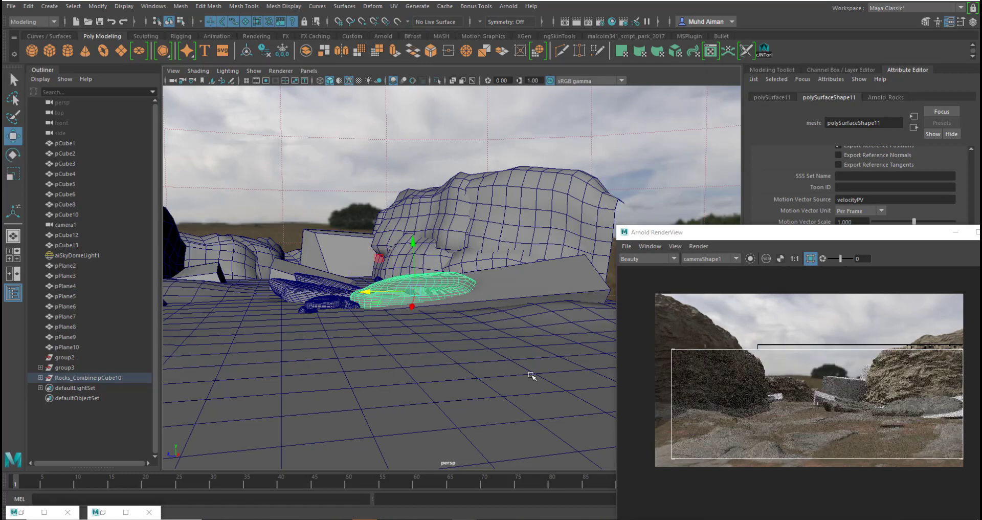
Duplicate the enlarged slab rock, then rotate the copy and scale it down
key(ctrl+d)
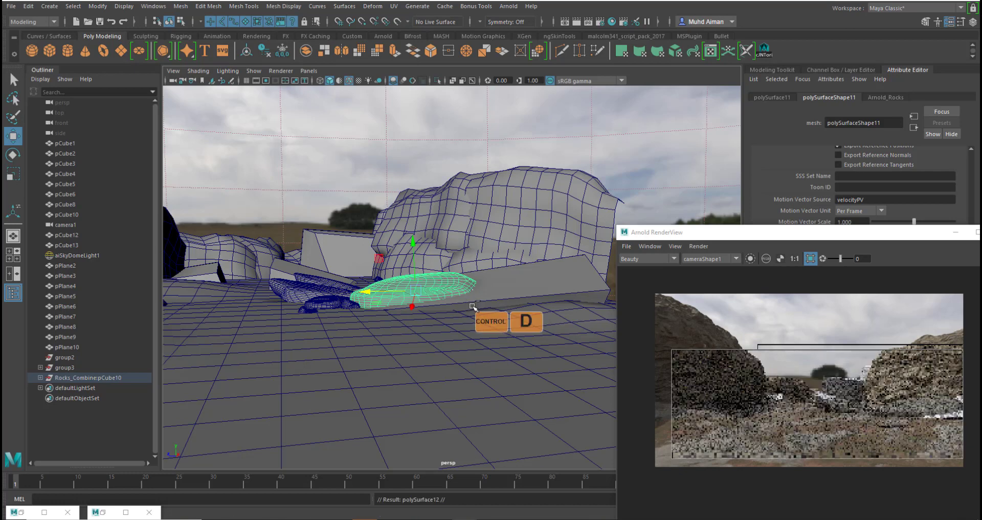
key(e)
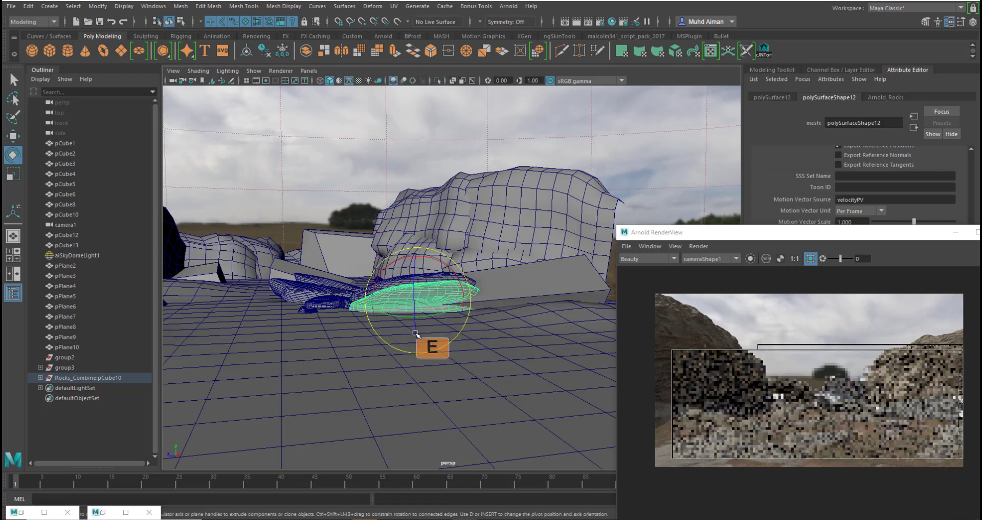
drag(398, 320, 475, 319)
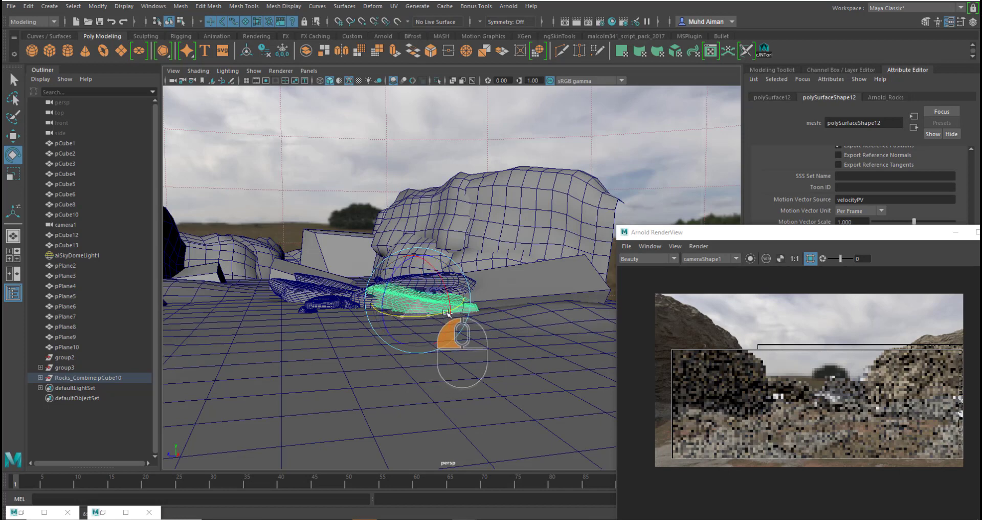
key(r)
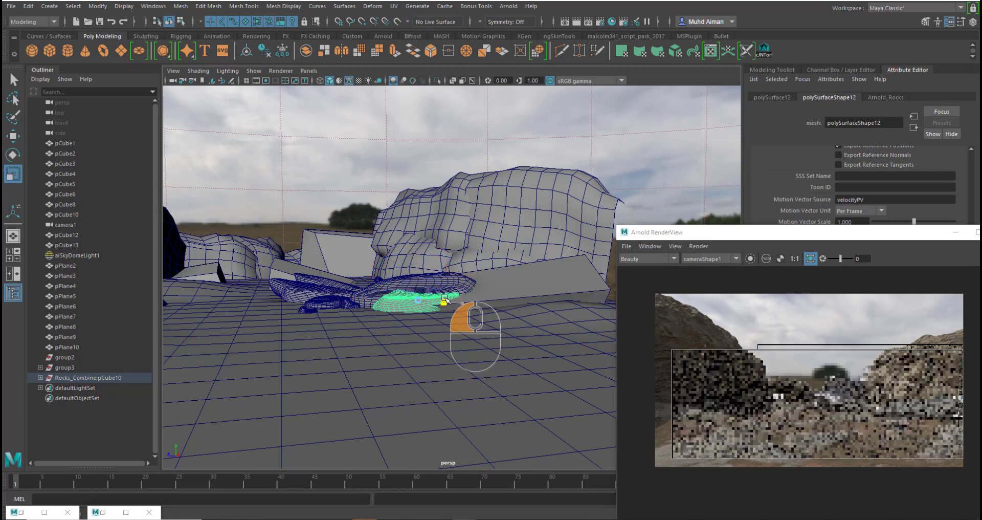
Lower the smaller copy to the ground and turn it in front of the enlarged rock
alt+drag(455, 307, 448, 347)
key(w)
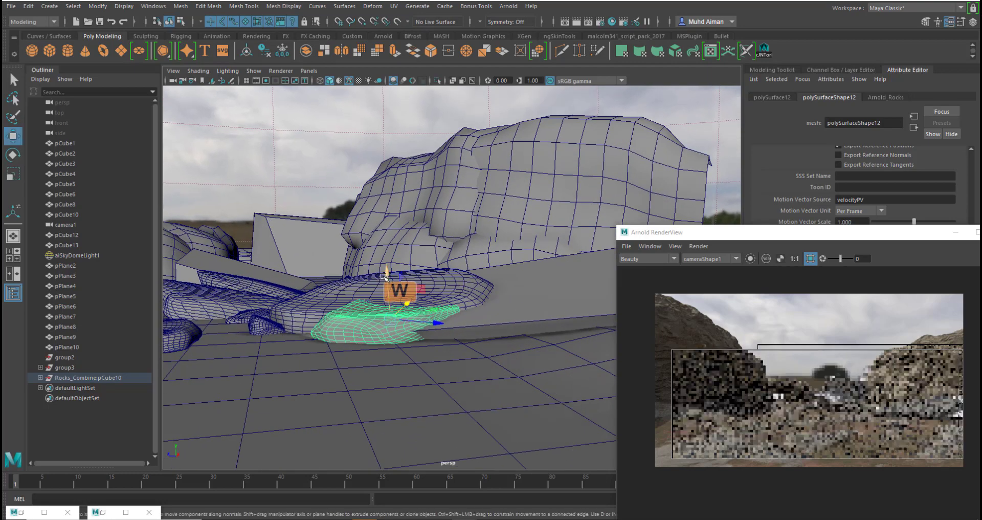
drag(387, 275, 389, 285)
key(e)
drag(384, 324, 402, 330)
key(w)
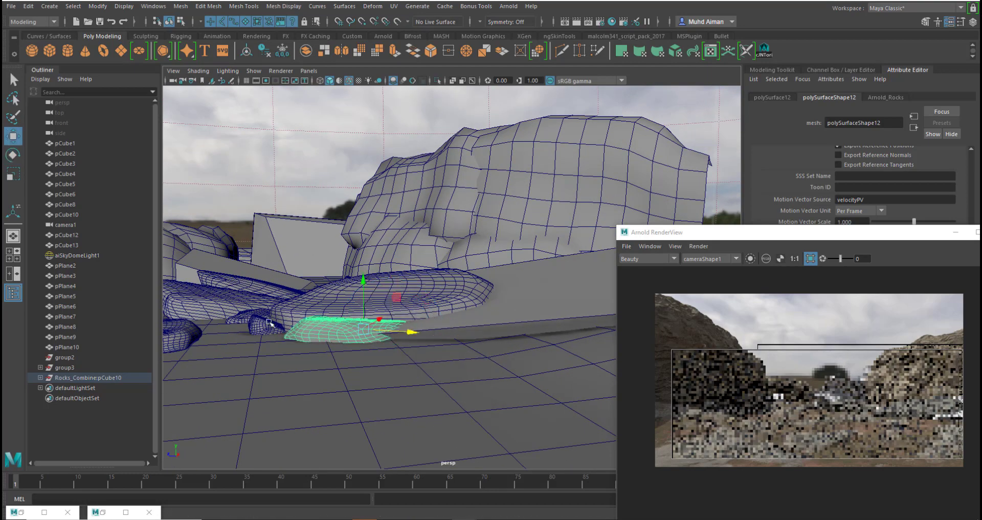
Duplicate the small rock beside the enlarged one, then rotate and lower the copy along the base of the slab
click(269, 322)
alt+drag(343, 327, 358, 349)
key(ctrl+d)
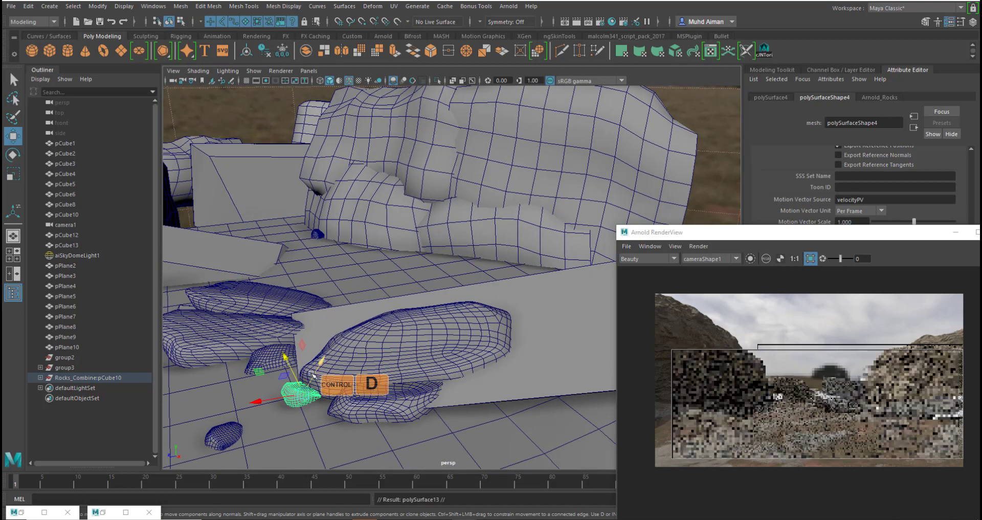
drag(311, 373, 287, 430)
key(e)
drag(469, 395, 463, 403)
alt+drag(521, 364, 516, 365)
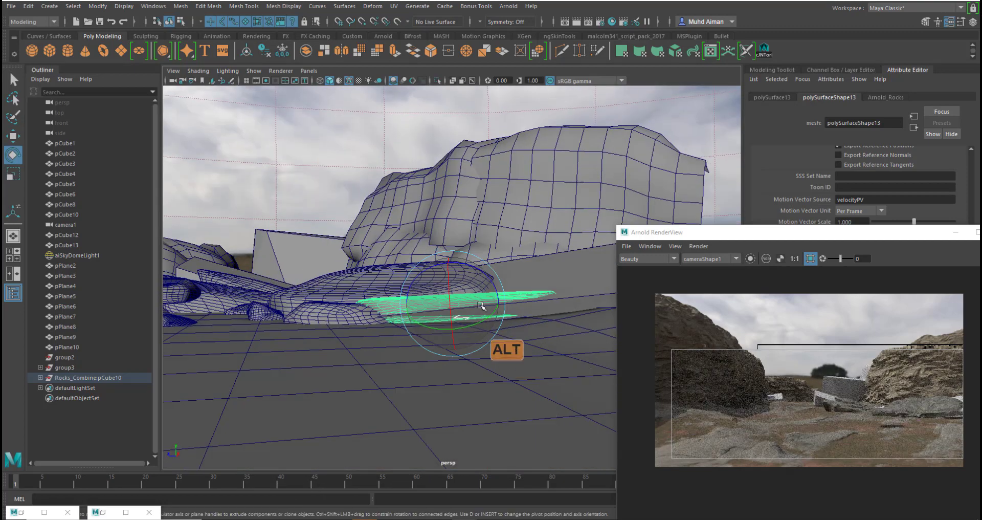
key(w)
drag(448, 262, 448, 273)
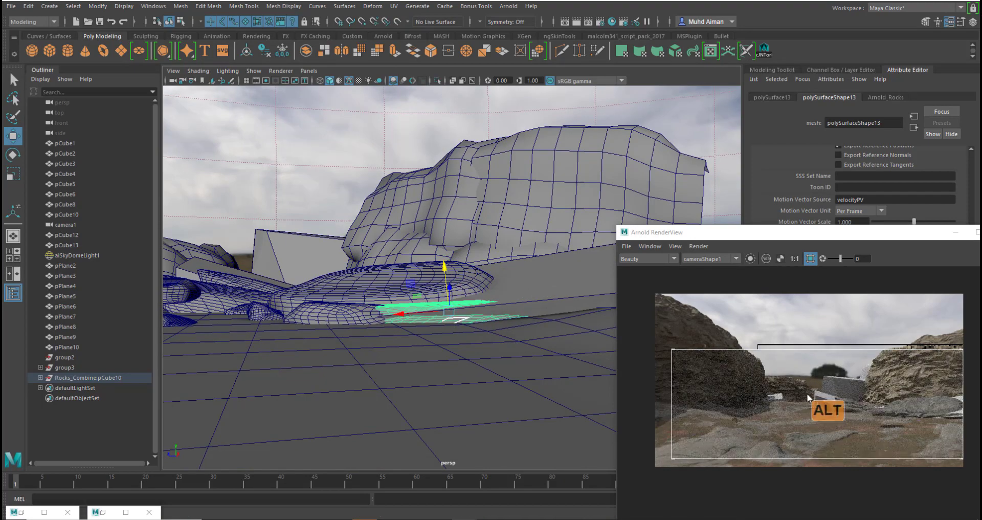
alt+middle_drag(807, 396, 524, 329)
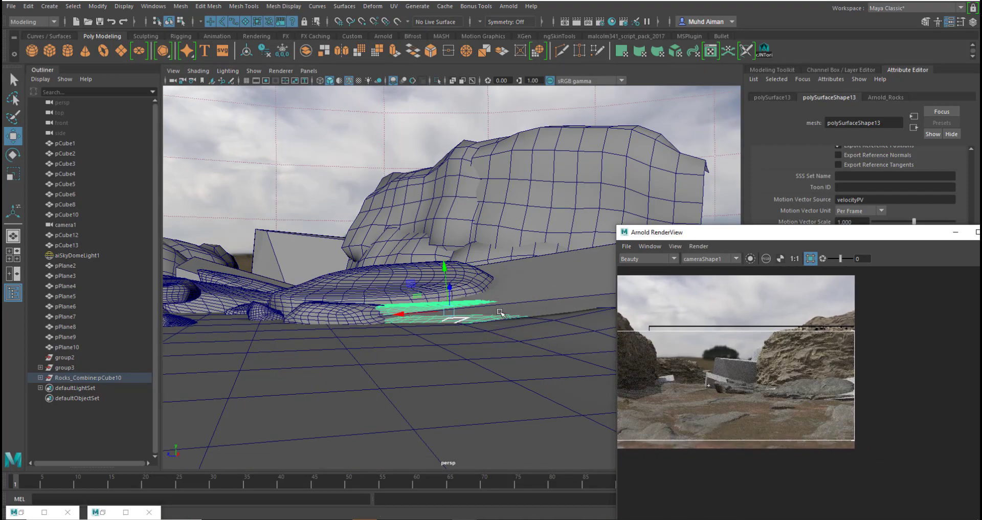
Delete the large slab block pCube12 behind the new rocks
alt+drag(500, 312, 546, 325)
click(546, 325)
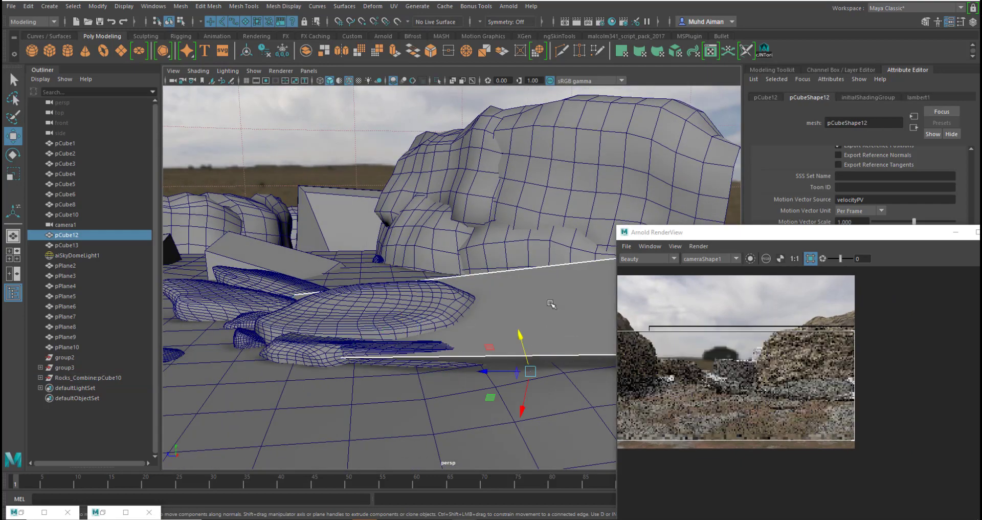
key(Delete)
Duplicate the large slab rock, move the copy along the base of the cliff and rotate it
click(490, 350)
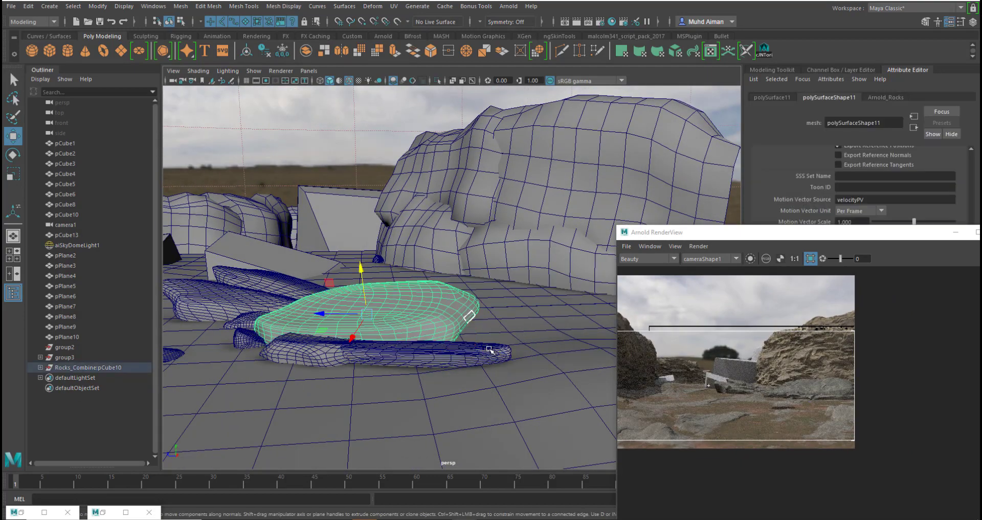
key(ctrl+d)
drag(321, 313, 574, 335)
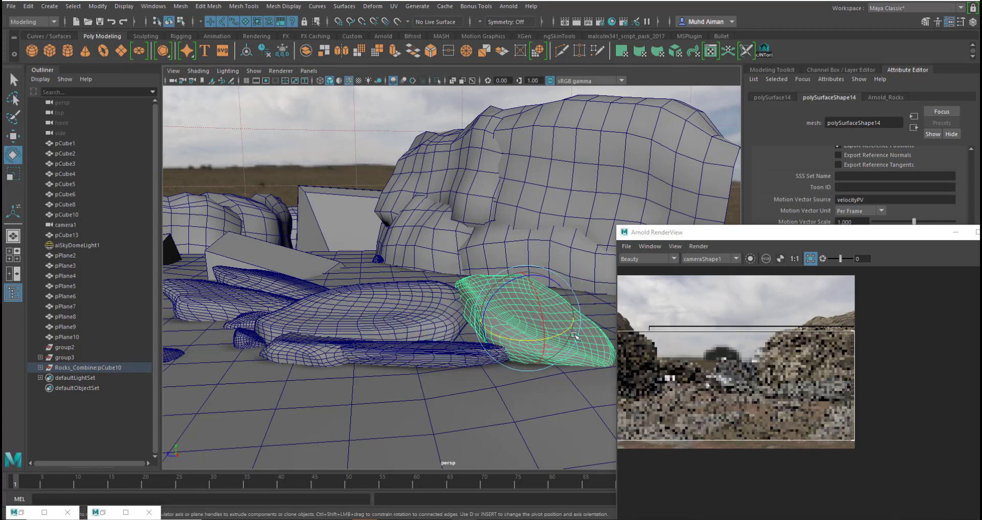
drag(509, 338, 556, 334)
mouse_move(556, 303)
mouse_down()
mouse_move(567, 318)
mouse_move(543, 291)
mouse_up()
Turn the slab copy flat over the ground and shift it so it extends the row of slabs
key(r)
alt+drag(499, 353, 417, 356)
key(e)
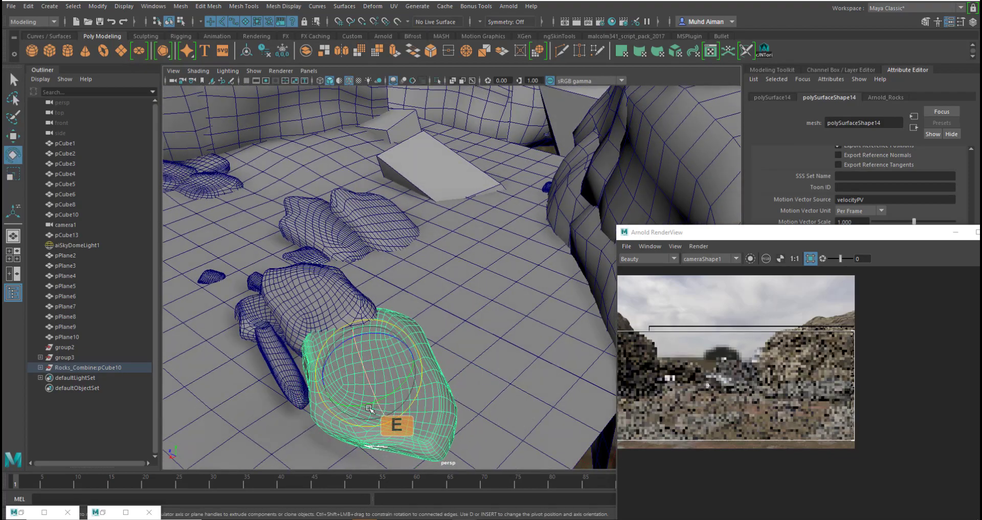
drag(362, 405, 439, 359)
alt+middle_drag(439, 359, 409, 371)
drag(507, 298, 491, 315)
key(w)
alt+right_drag(411, 378, 358, 338)
Duplicate the small ground rock and move the copy against the front edge of the new slab
click(260, 333)
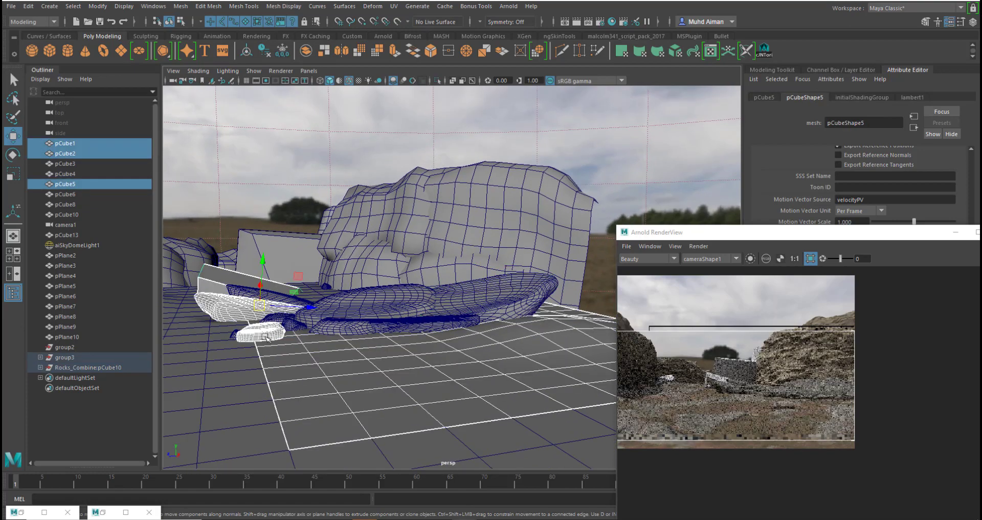
ctrl+click(321, 343)
key(d)
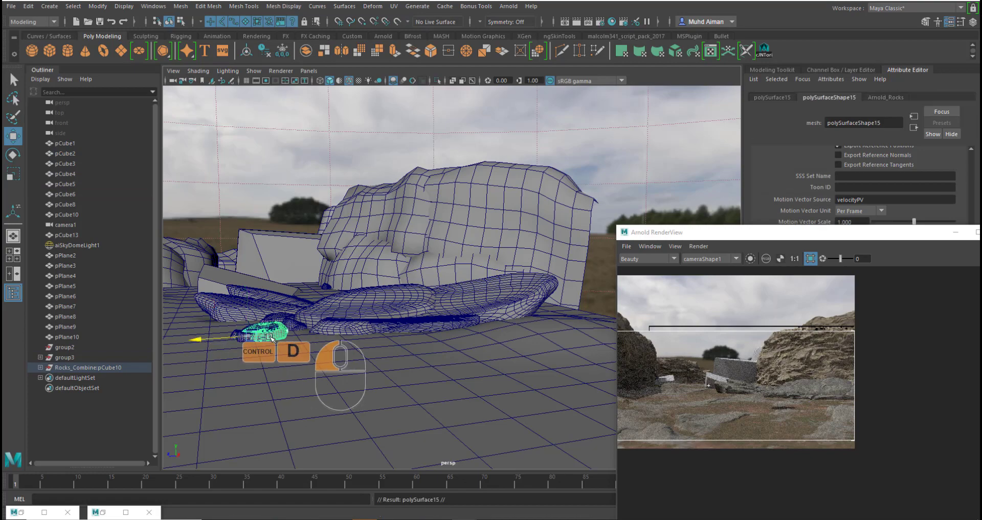
click(493, 315)
alt+drag(496, 312, 381, 360)
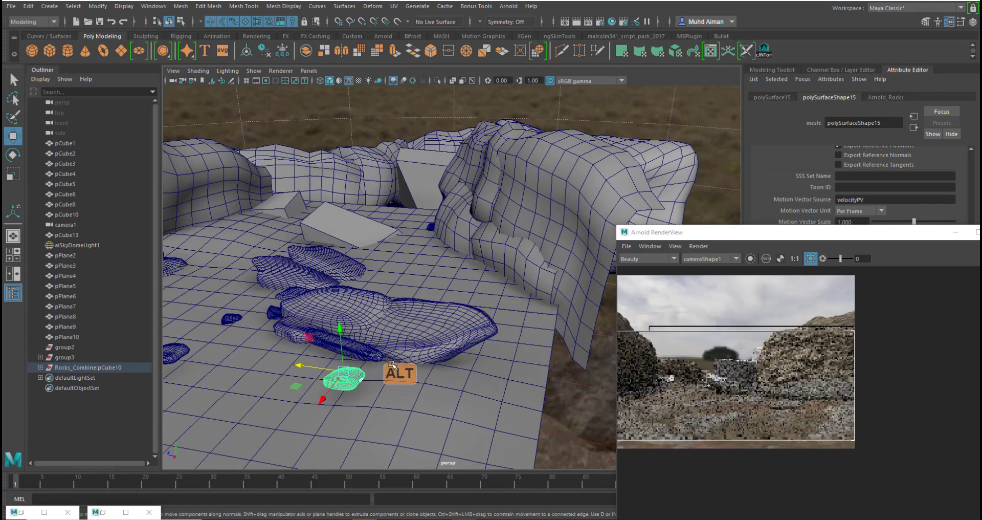
drag(372, 287, 375, 312)
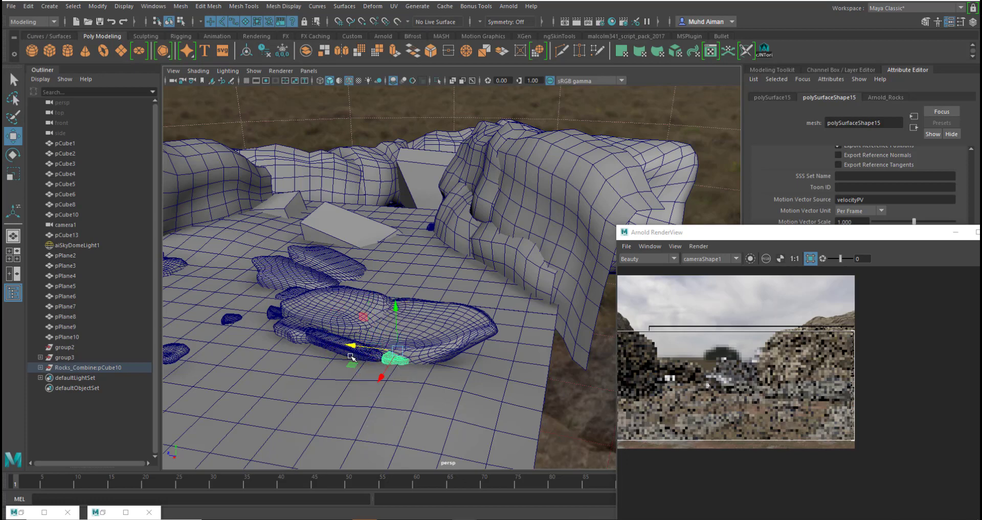
Scale up the small rock copy and rotate it along the new slab's front edge
key(r)
drag(397, 352, 416, 352)
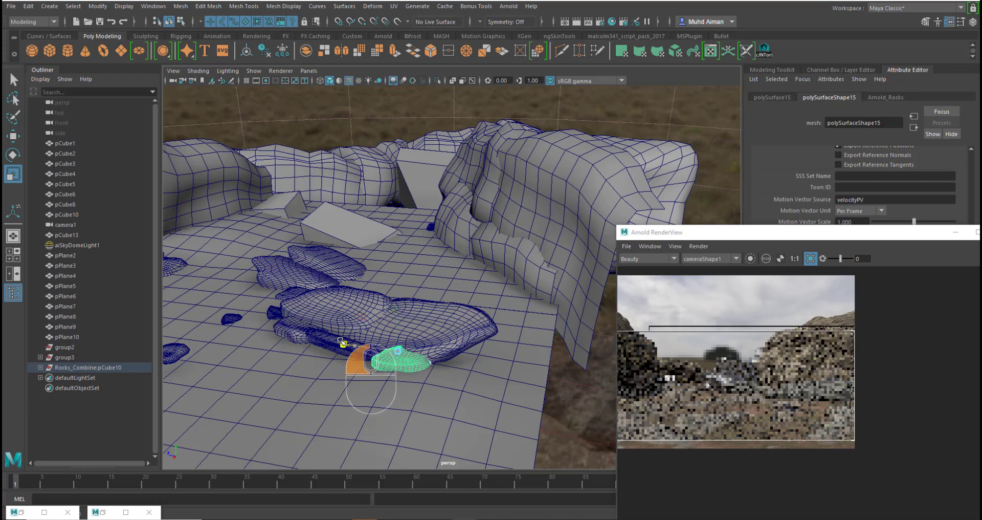
key(e)
drag(414, 361, 409, 359)
key(w)
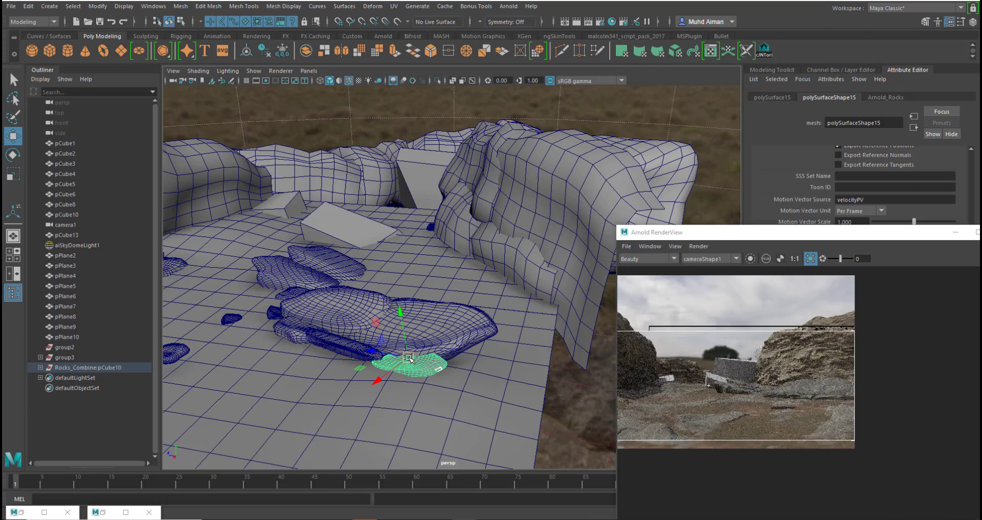
Rotate the new slab rock to tilt it over and lower it behind the small rock
scroll(788, 395, up, 2)
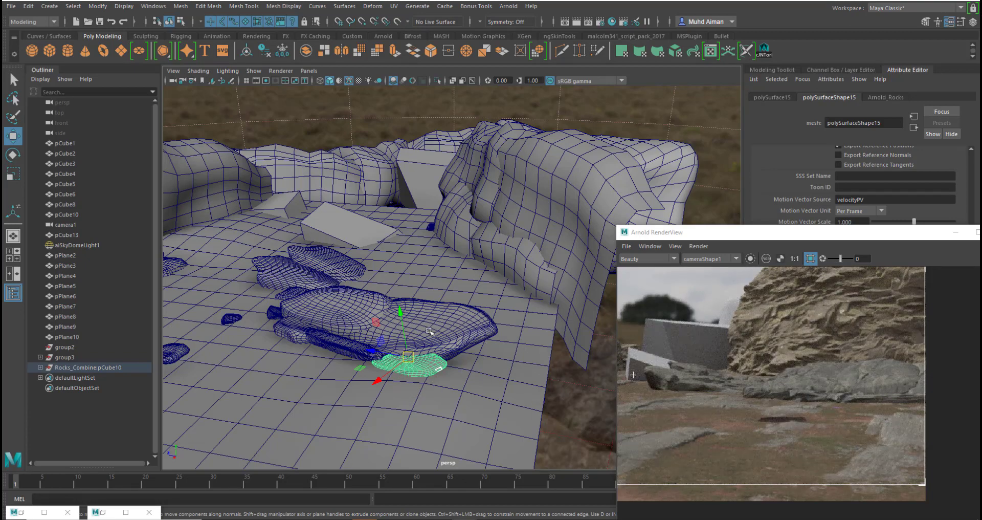
click(401, 322)
drag(390, 299, 391, 292)
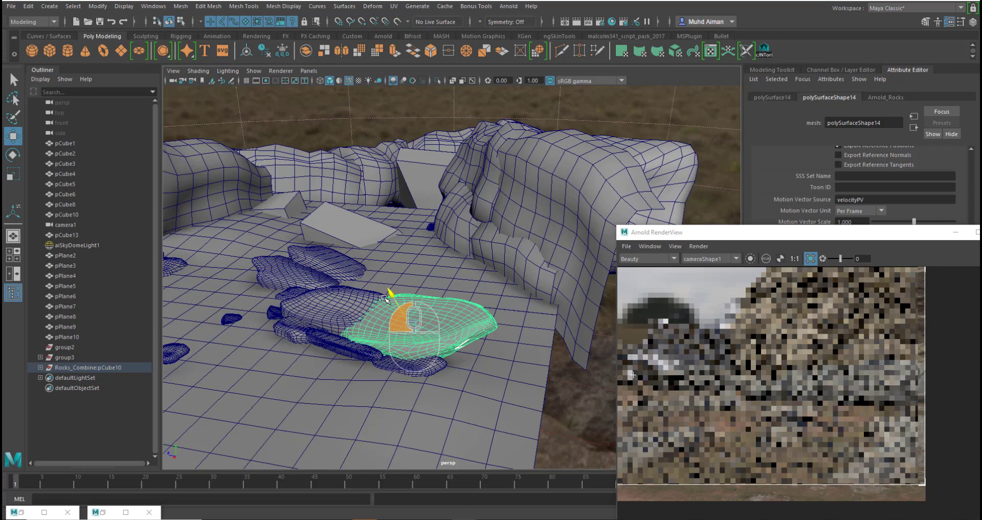
drag(450, 335, 447, 333)
drag(388, 290, 390, 296)
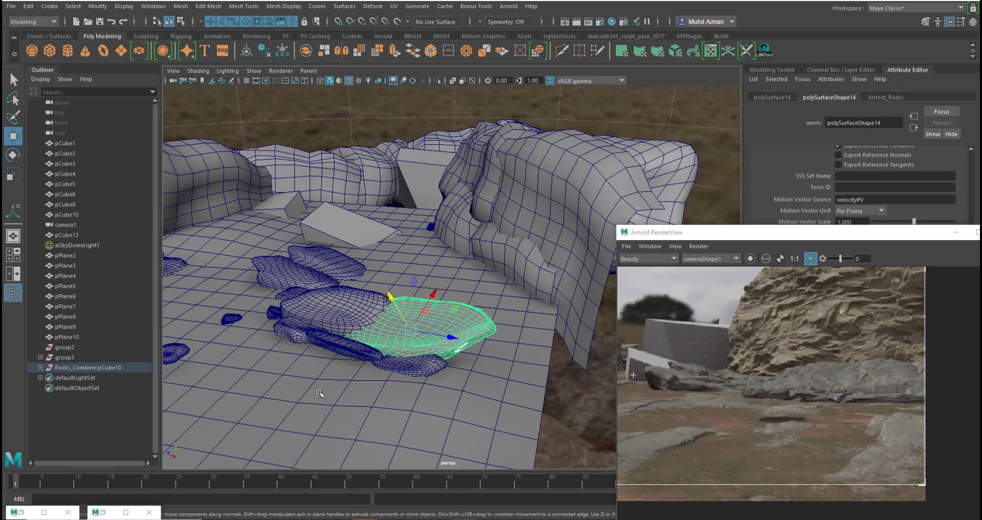
key(e)
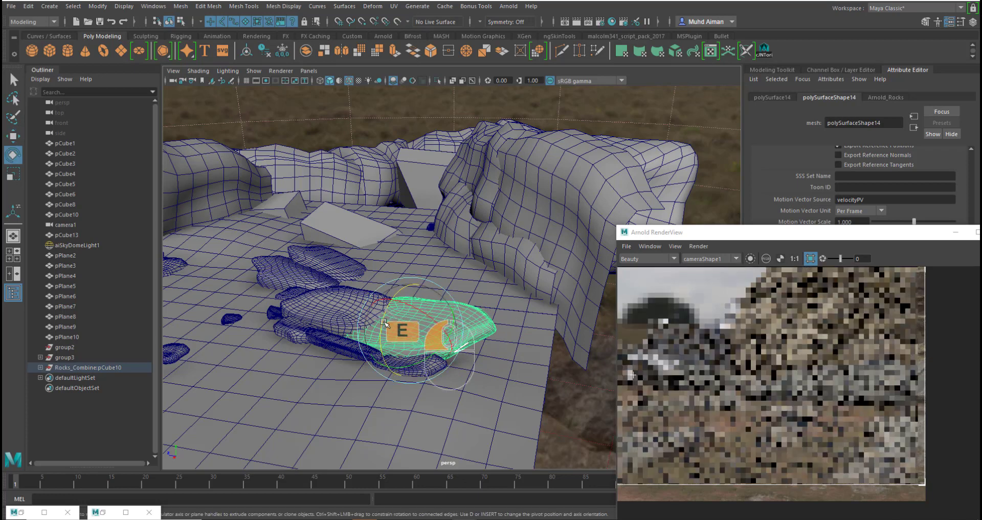
drag(383, 322, 394, 349)
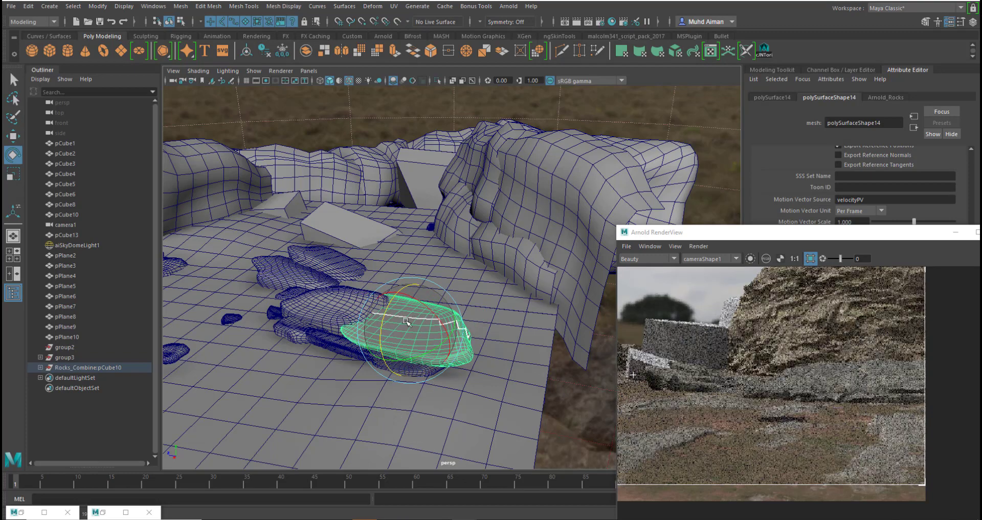
key(w)
drag(423, 363, 425, 371)
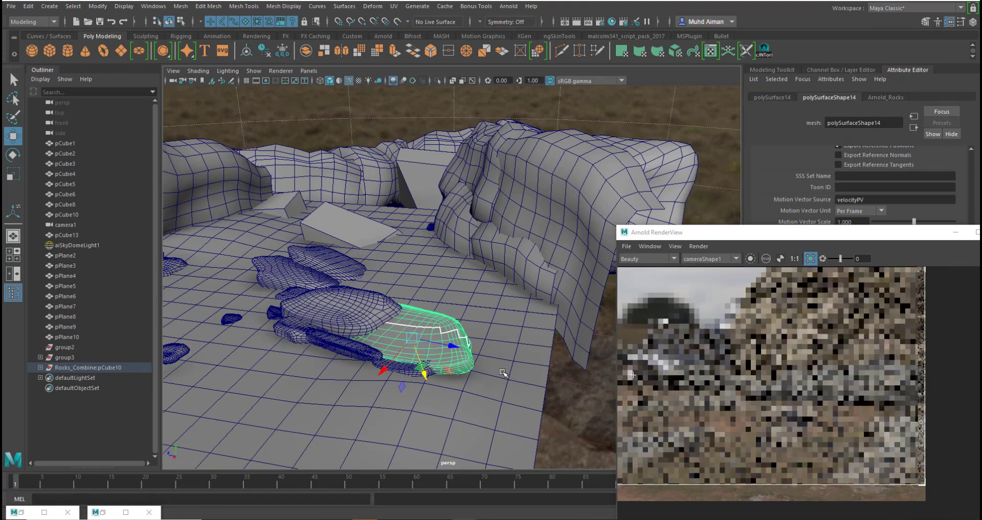
Check the new slab in the Arnold render, then stretch it lengthwise away from the original slab
scroll(870, 370, up, 3)
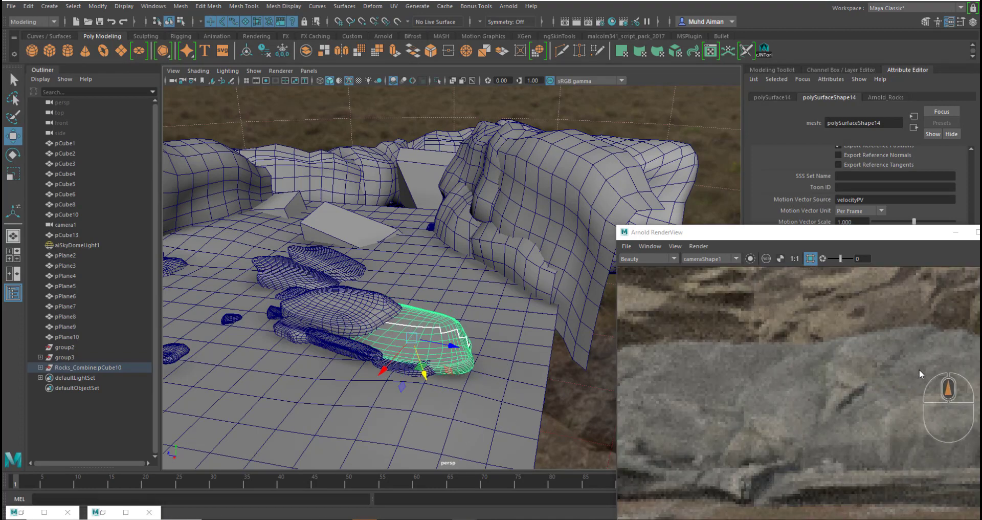
scroll(895, 379, down, 5)
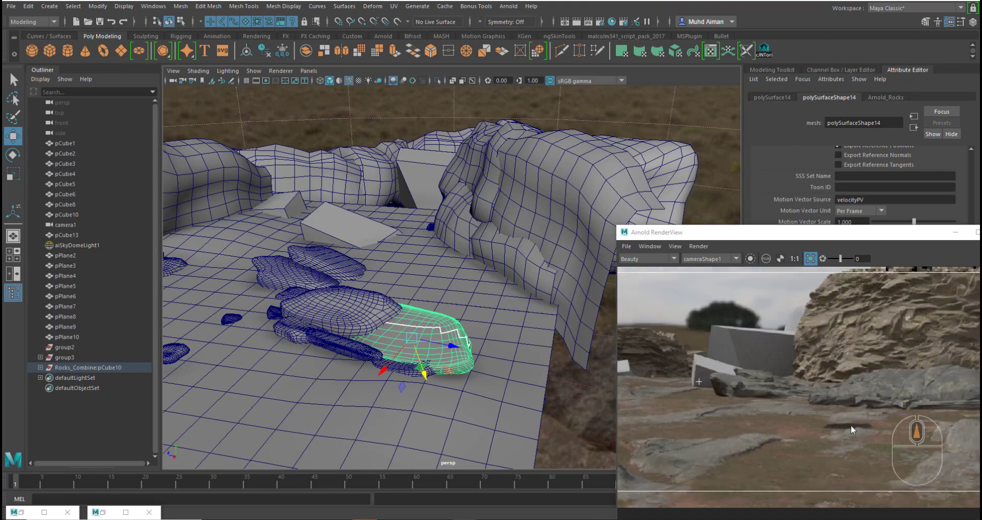
key(r)
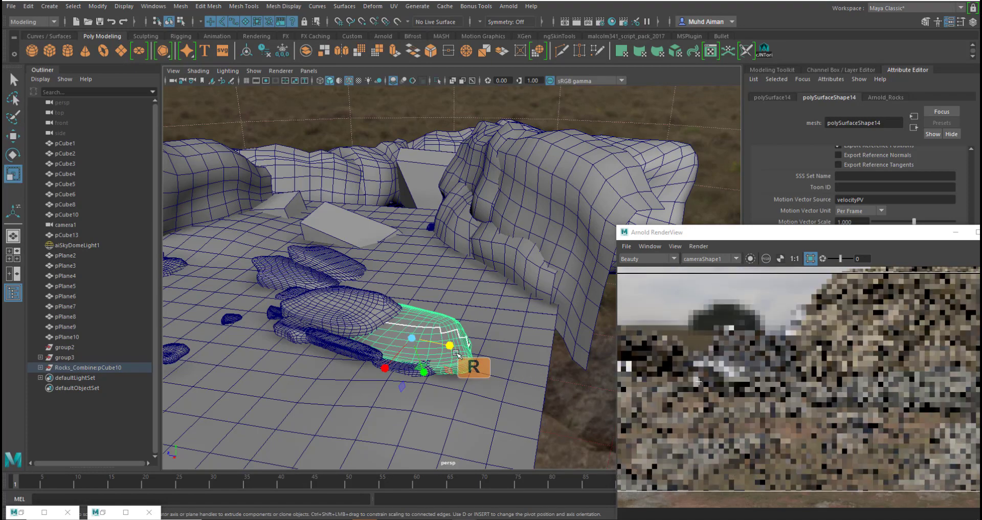
click(458, 348)
drag(457, 349, 473, 354)
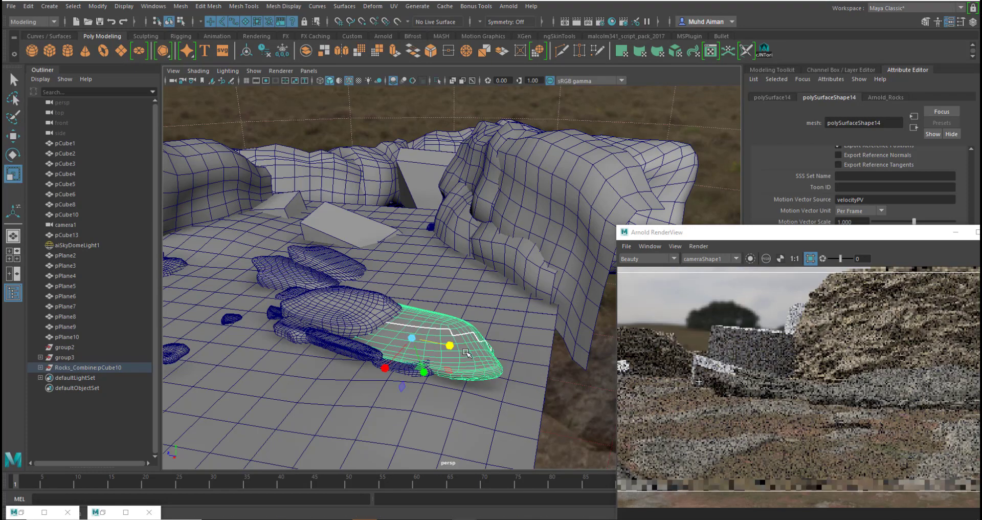
Stretch the original slab rock lengthwise so it overlaps the new slab, undoing the trial scalings
click(350, 323)
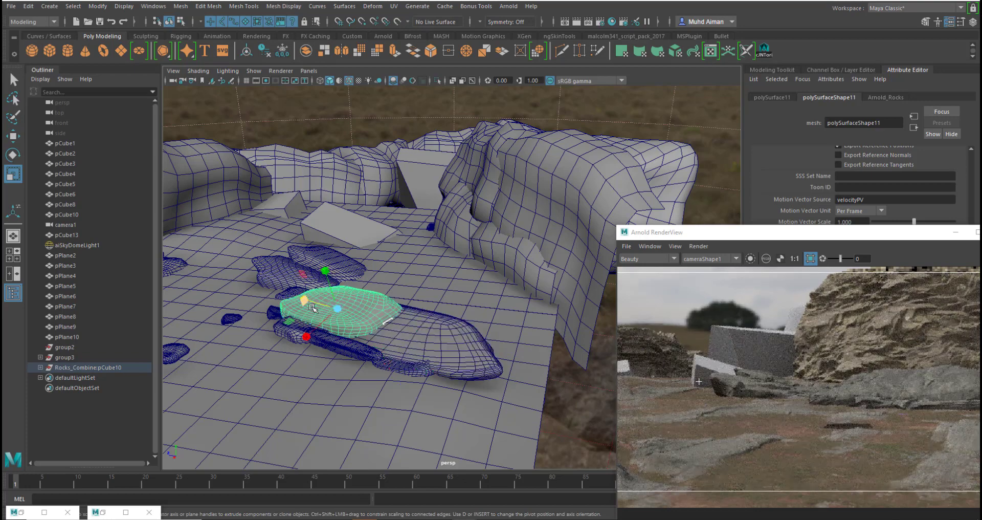
drag(313, 308, 338, 318)
key(ctrl+z)
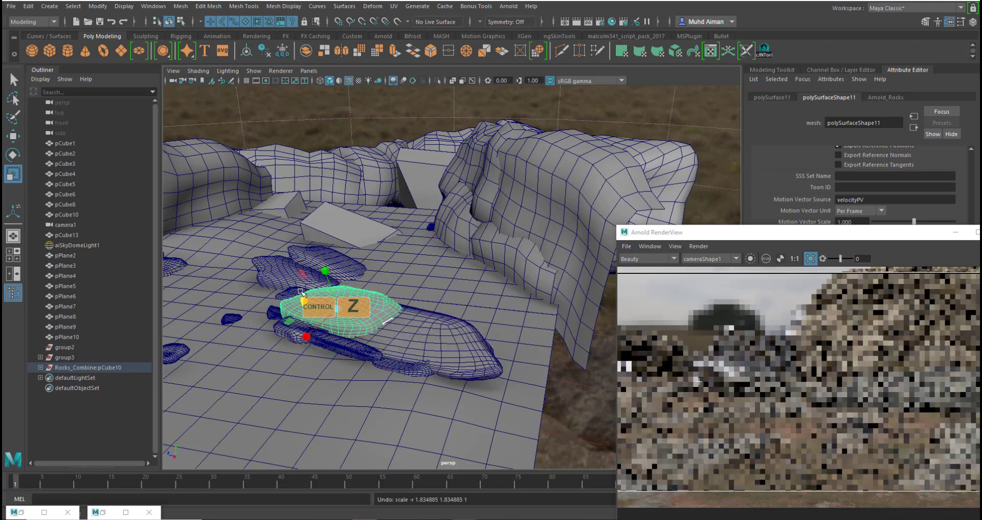
drag(301, 292, 325, 320)
key(ctrl+z)
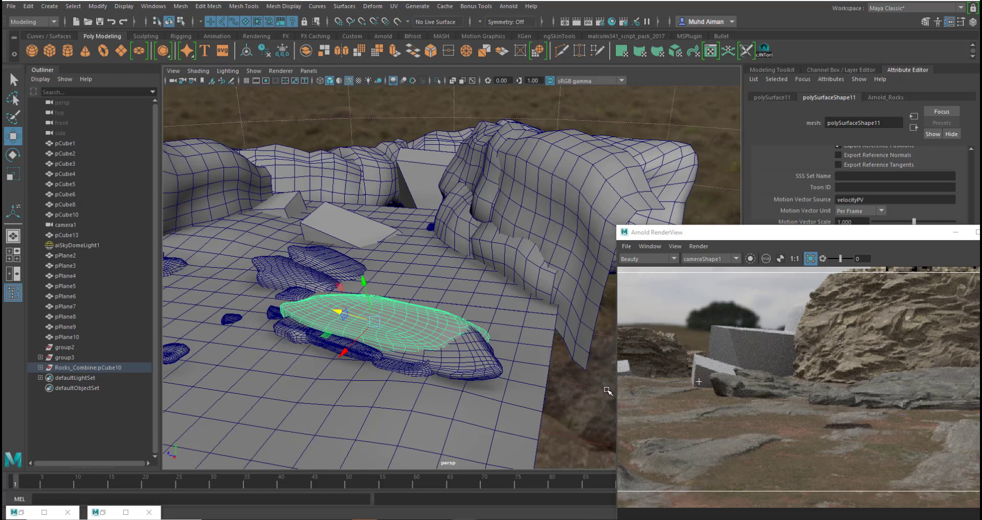
scroll(814, 437, down, 2)
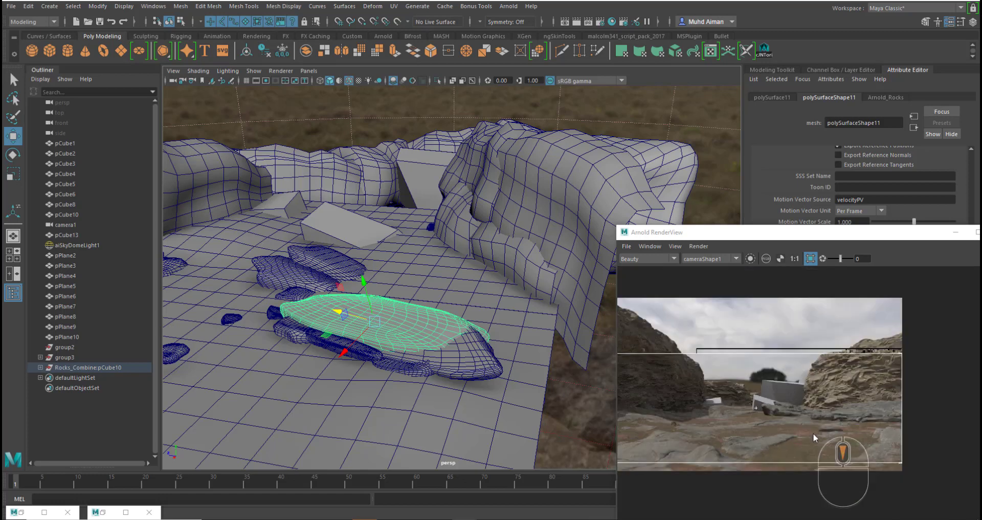
Scale the new slab rock at the end of the row vertically to make it thicker
click(476, 365)
drag(452, 347, 502, 326)
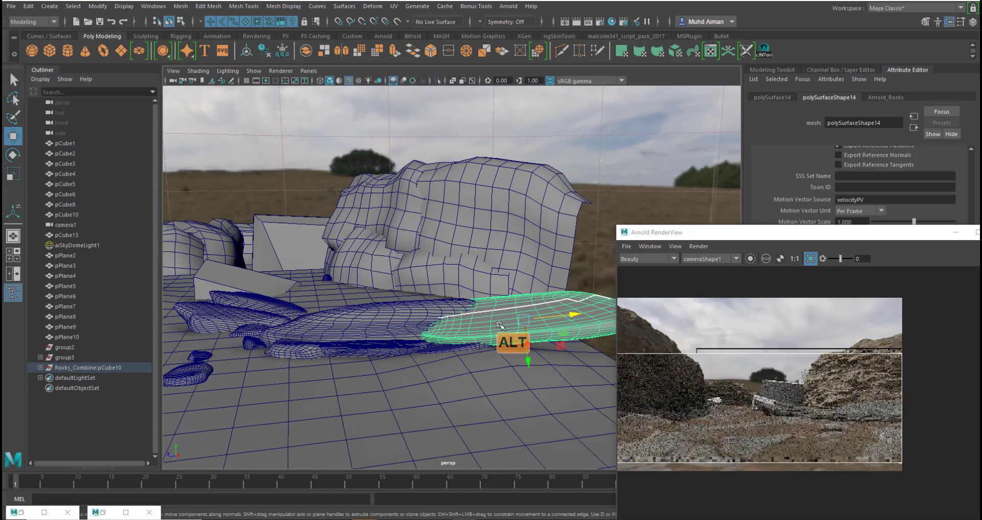
key(e)
key(r)
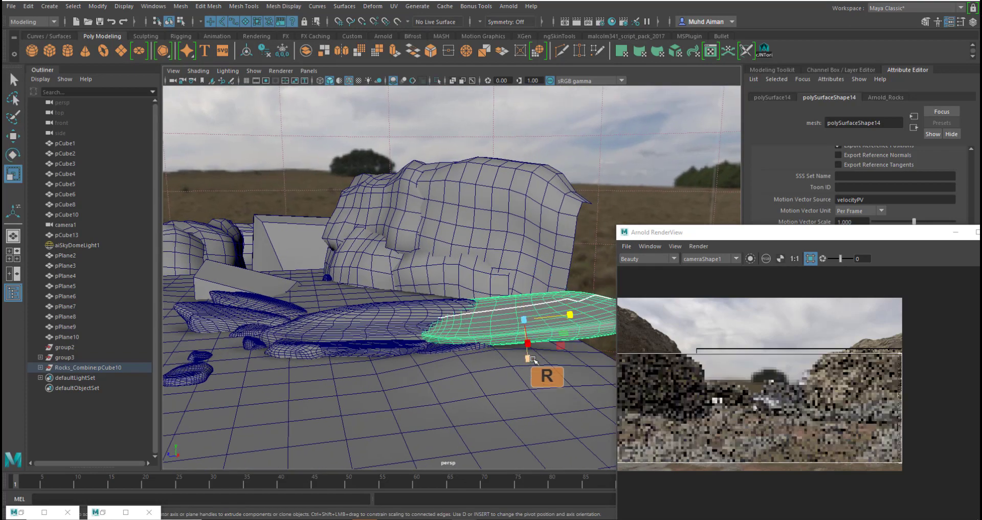
drag(529, 358, 567, 438)
Scale the original slab's height slightly beside the thickened slab and check the rocks in the render
click(383, 320)
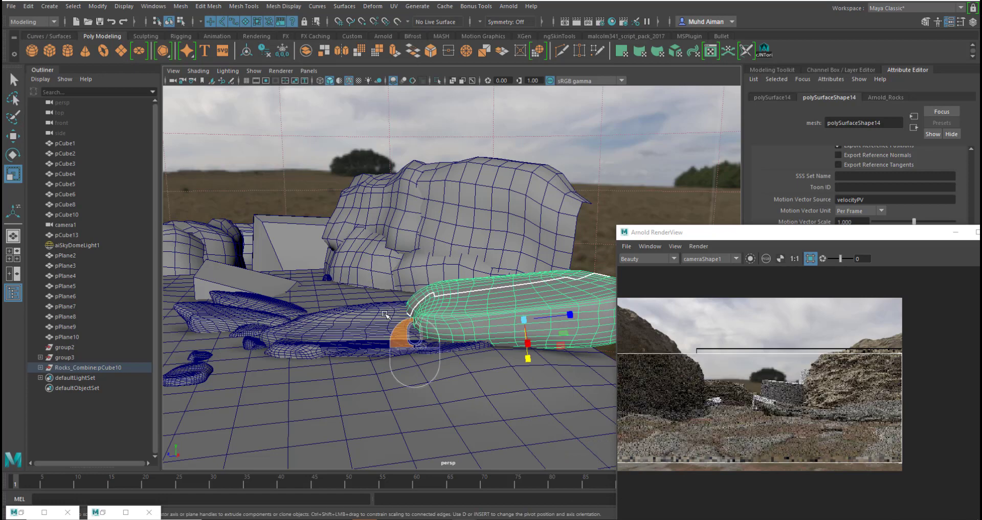
drag(385, 282, 374, 200)
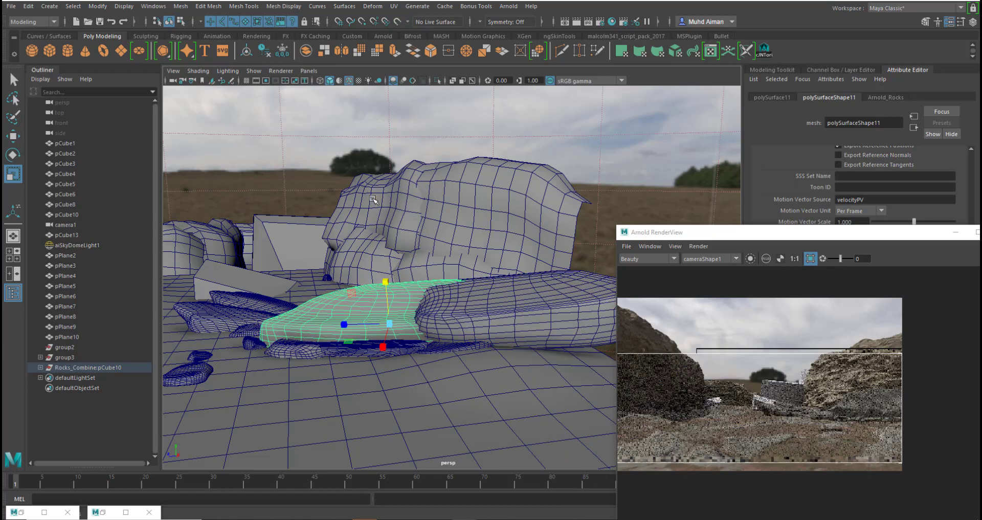
drag(386, 282, 391, 294)
scroll(860, 435, up, 5)
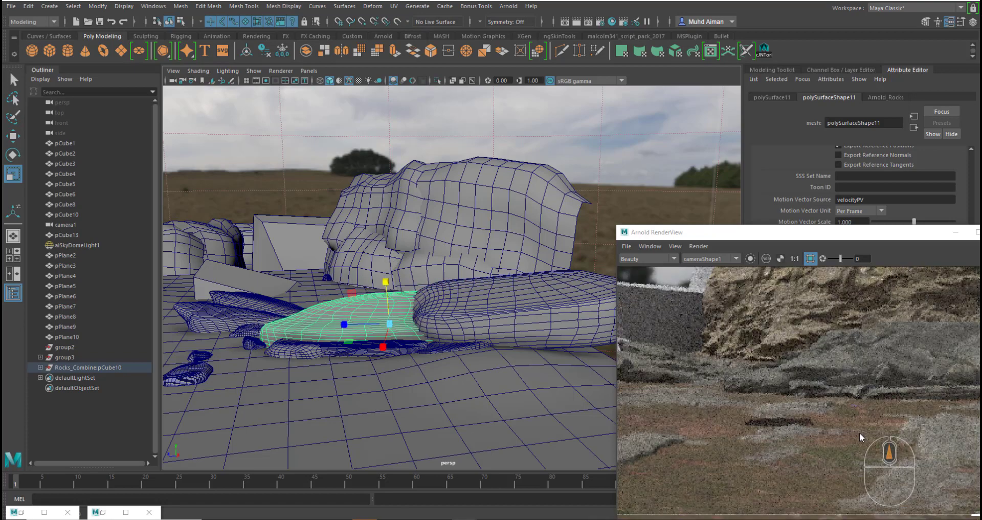
scroll(859, 436, down, 5)
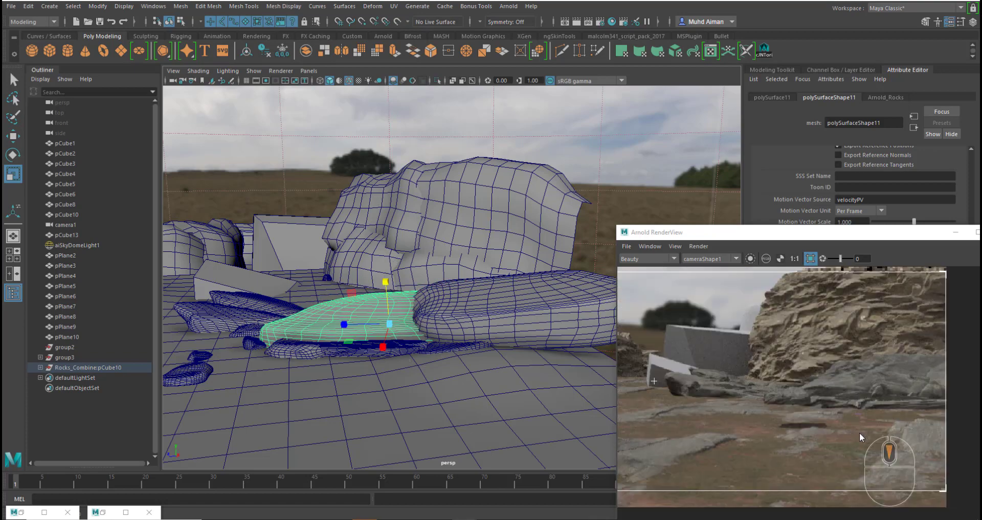
Rotate the thickened slab rock so its outer end tilts upward
click(537, 303)
key(e)
drag(537, 303, 529, 299)
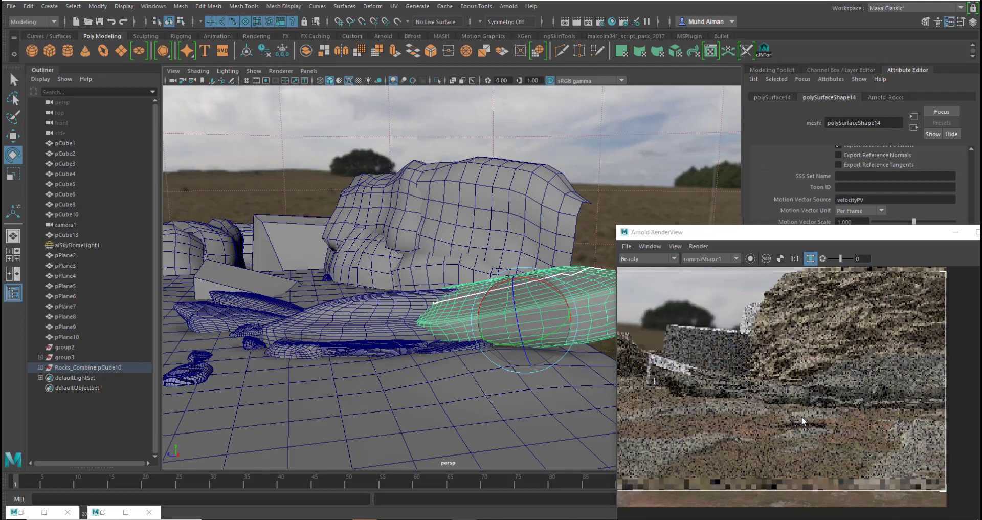
scroll(802, 409, down, 1)
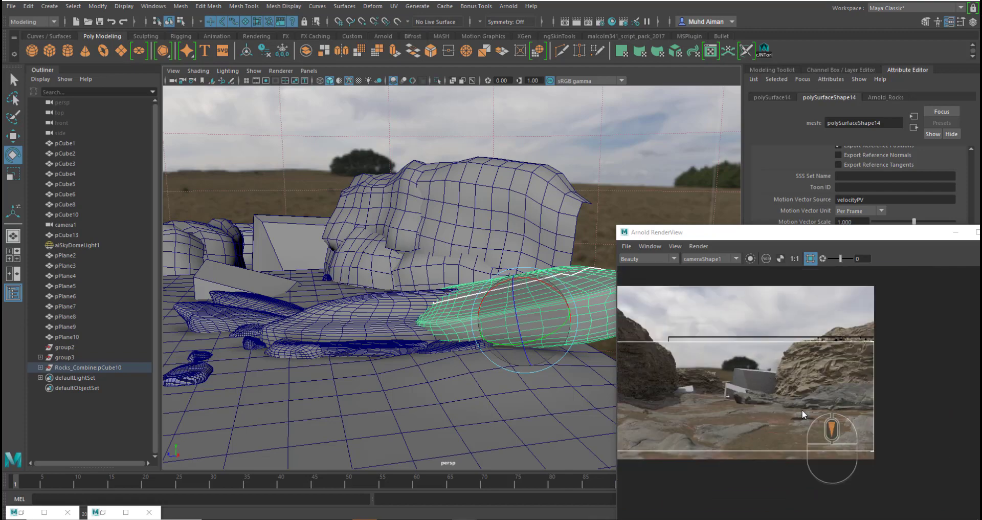
Maximize the Arnold render window and examine the new rocks along the base of the cliff
scroll(756, 429, up, 1)
key(alt+Tab)
alt+middle_drag(730, 407, 772, 412)
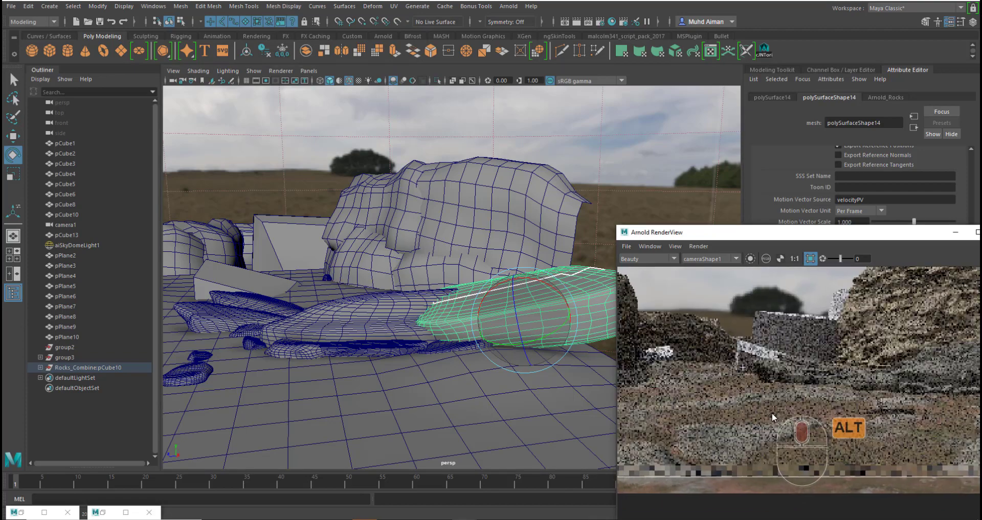
scroll(771, 421, down, 2)
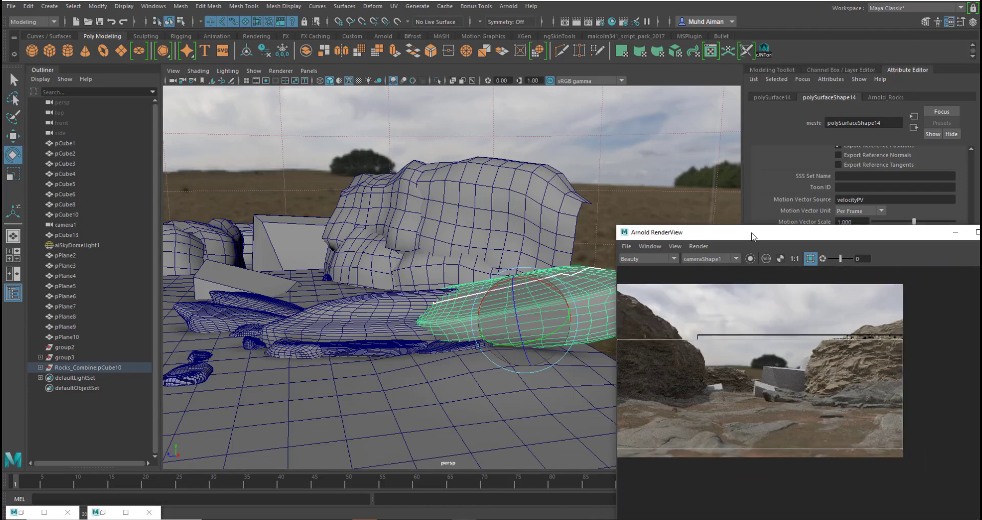
drag(741, 232, 394, 171)
double_click(395, 172)
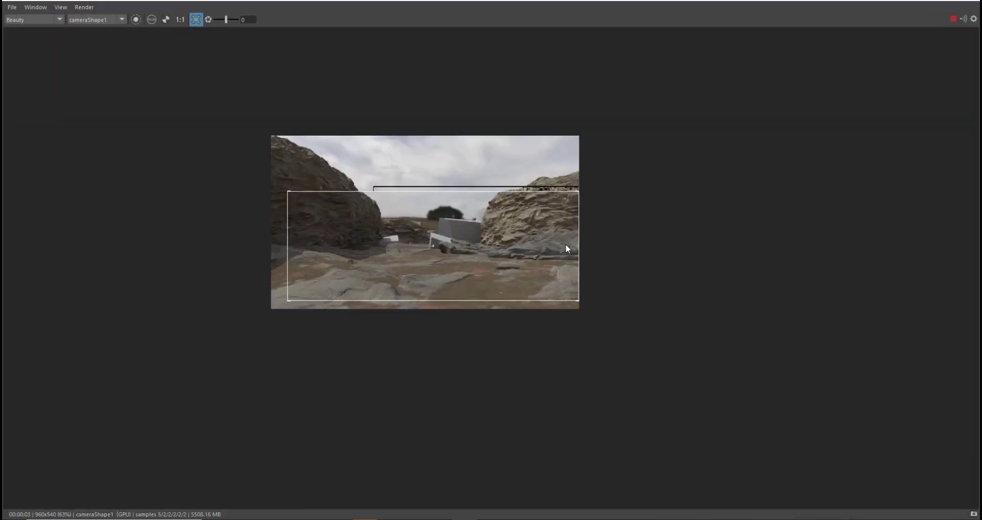
scroll(476, 203, up, 1)
alt+middle_drag(520, 357, 514, 366)
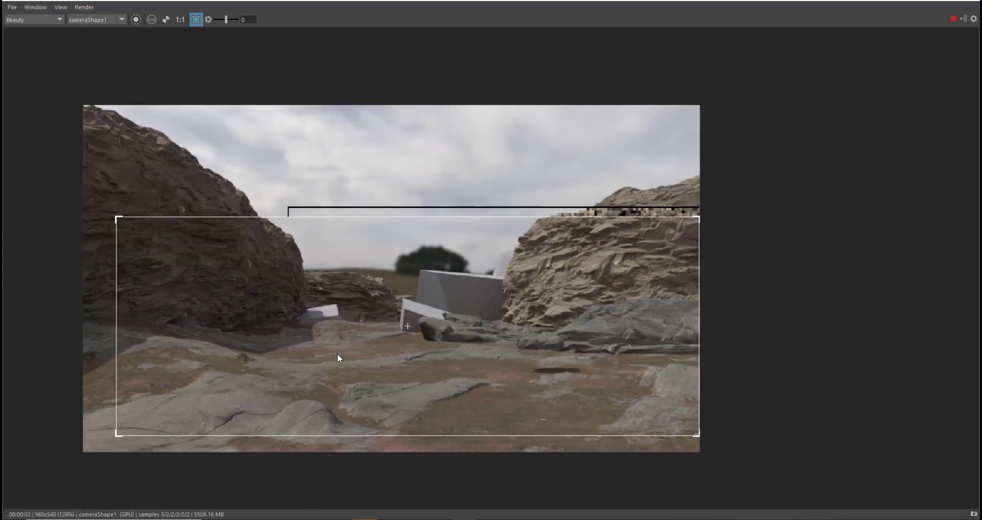
Shrink the Arnold render window beside the modeling viewport and reposition the rendered image inside it
drag(313, 1, 693, 152)
scroll(727, 389, down, 1)
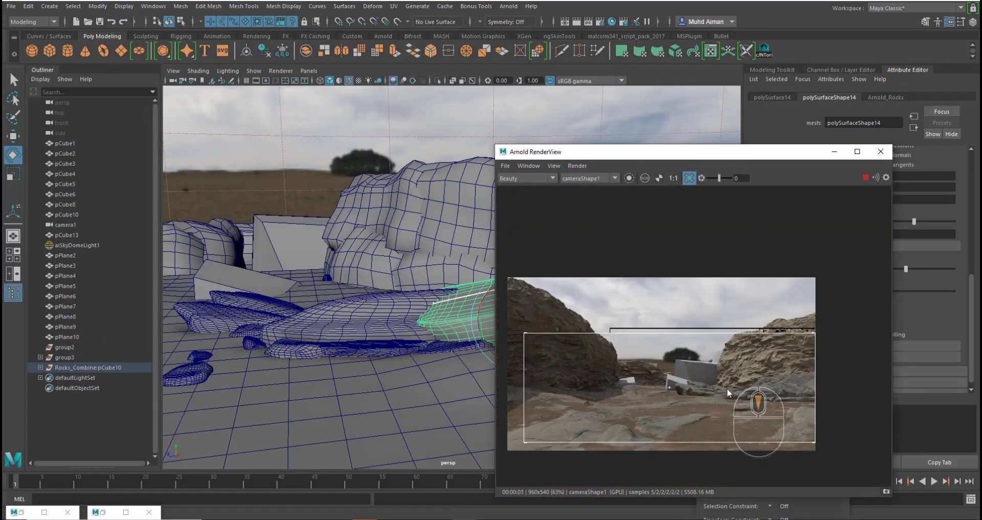
alt+middle_drag(686, 383, 725, 376)
alt+scroll(284, 324, down, 2)
Duplicate one of the small flat rocks near the slab row and move the copy against the opposite cliff base
alt+middle_drag(312, 328, 358, 307)
alt+drag(358, 307, 366, 270)
click(371, 285)
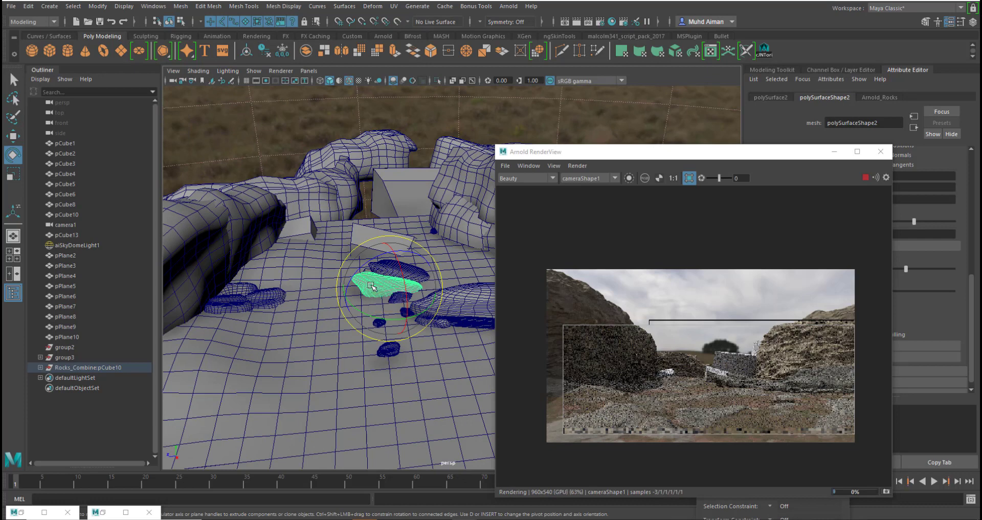
key(w)
key(ctrl+d)
drag(354, 299, 246, 262)
drag(230, 203, 226, 193)
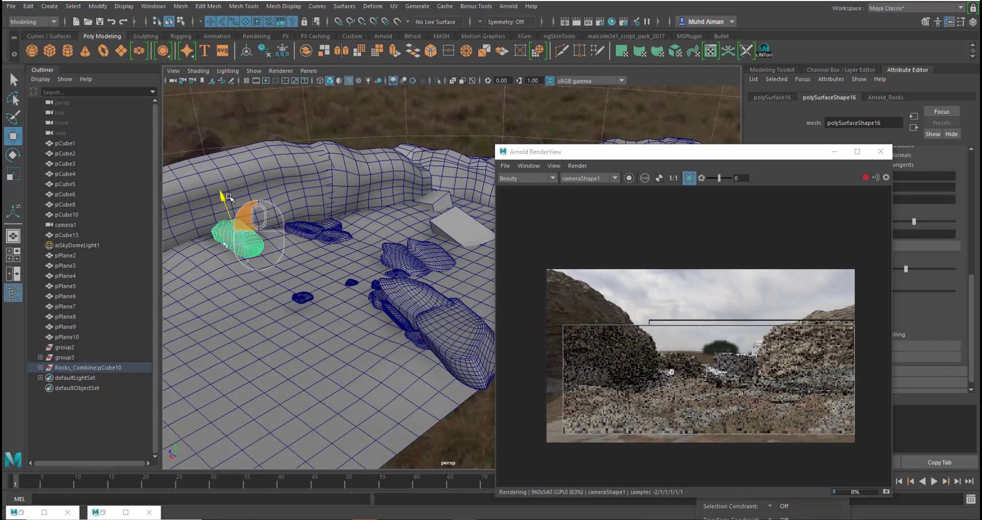
Scale and rotate the copied rock against the cliff base, checking it in the render with the render window moved clear of the viewport
key(r)
drag(267, 216, 280, 201)
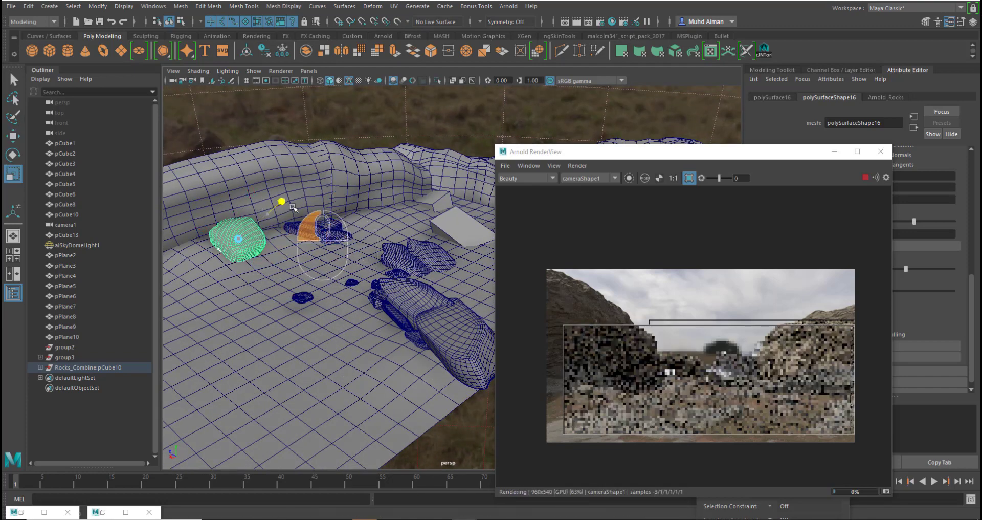
key(e)
key(w)
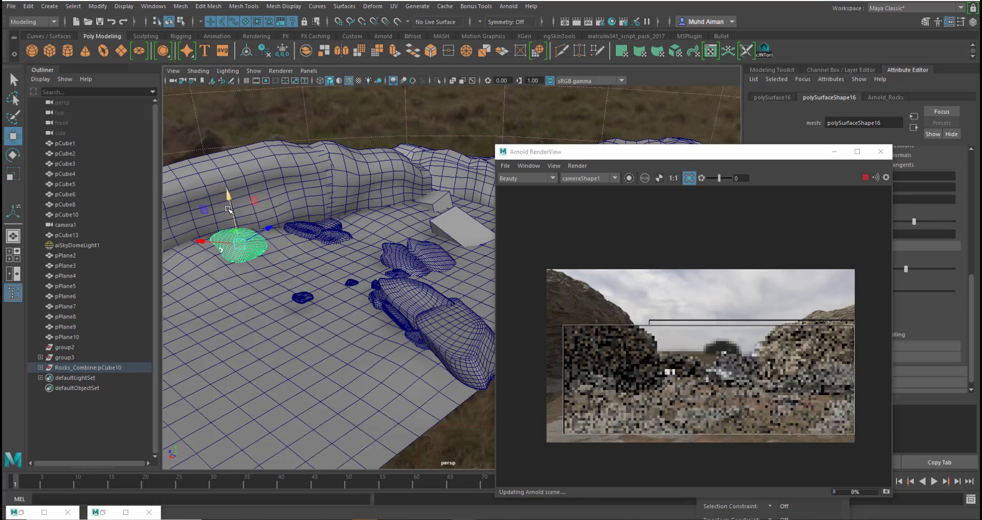
key(e)
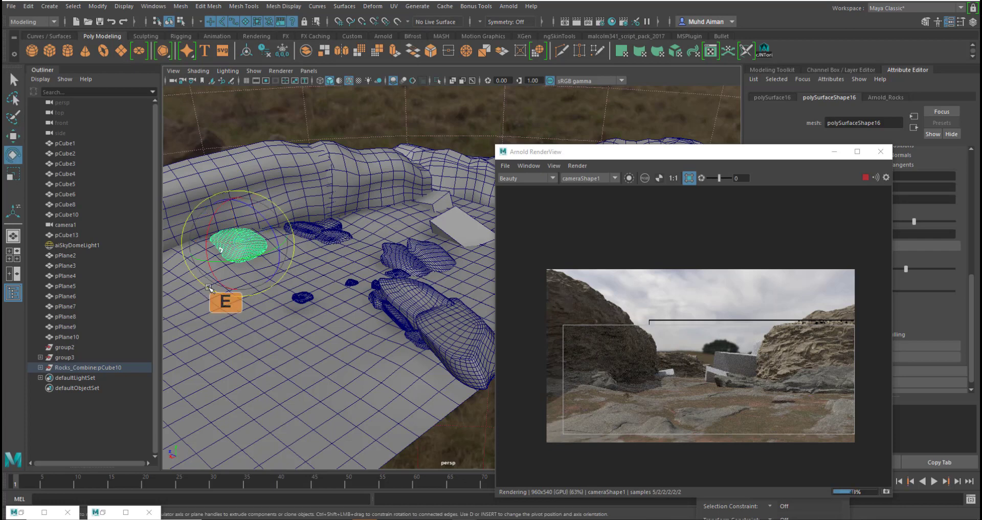
drag(254, 275, 260, 274)
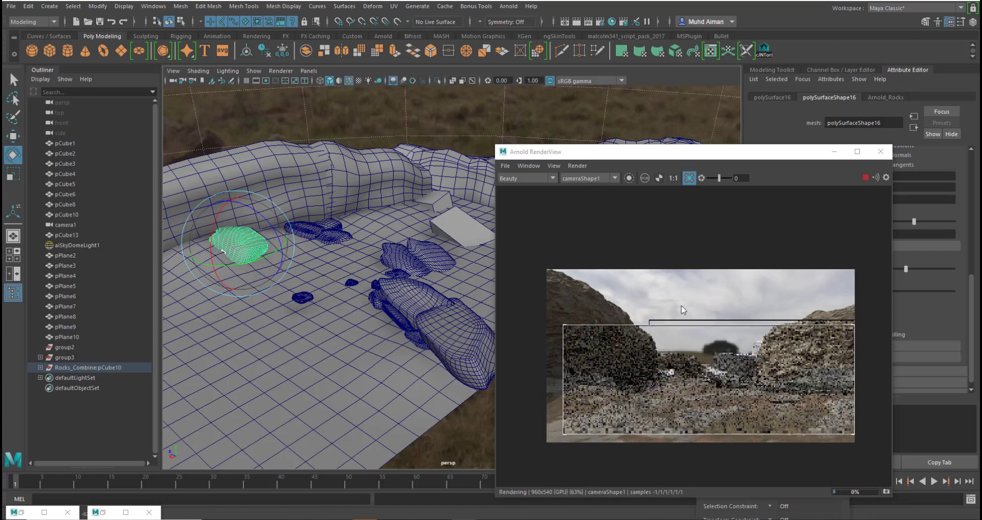
scroll(706, 375, up, 2)
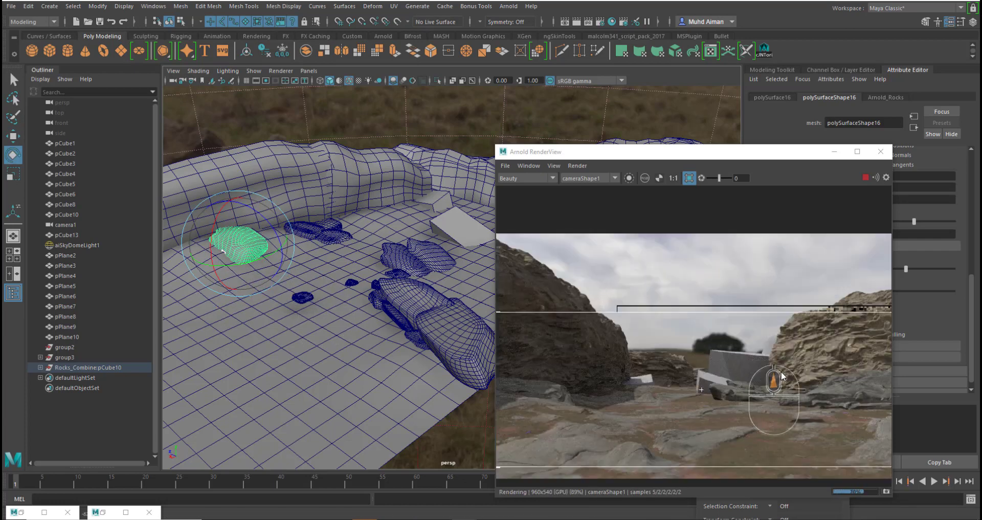
drag(683, 158, 744, 177)
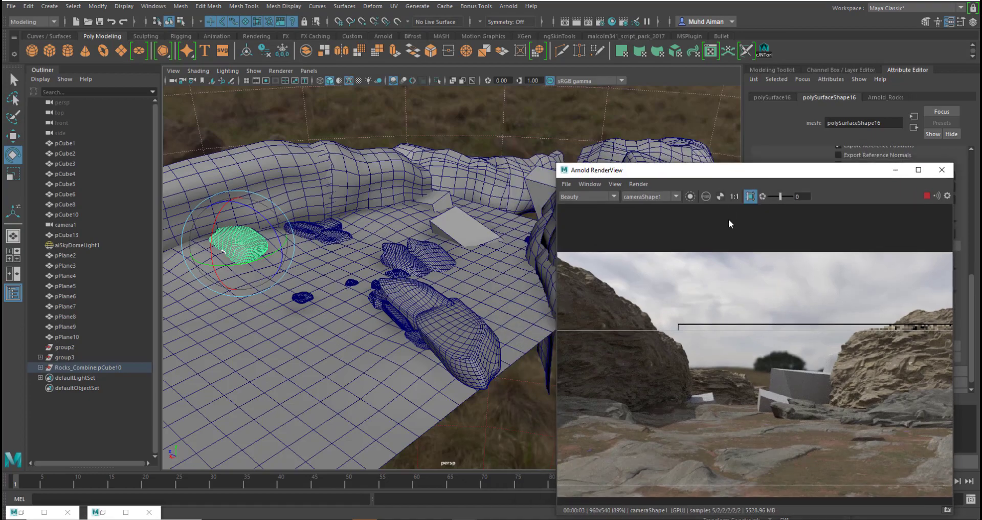
Duplicate the slab at the near end of the slab row and move the copy onto the tilted placeholder block in mid-canyon
alt+drag(468, 306, 353, 379)
click(468, 435)
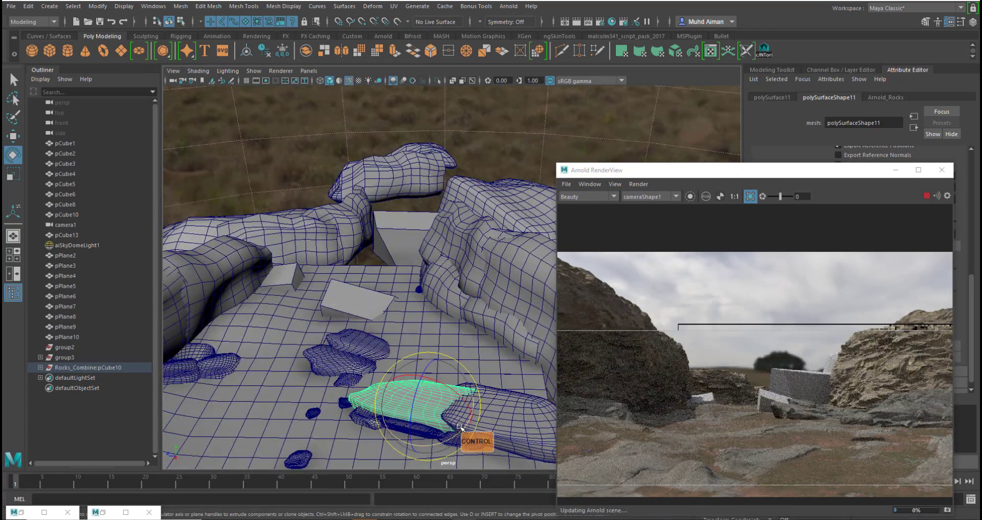
key(ctrl+d)
key(w)
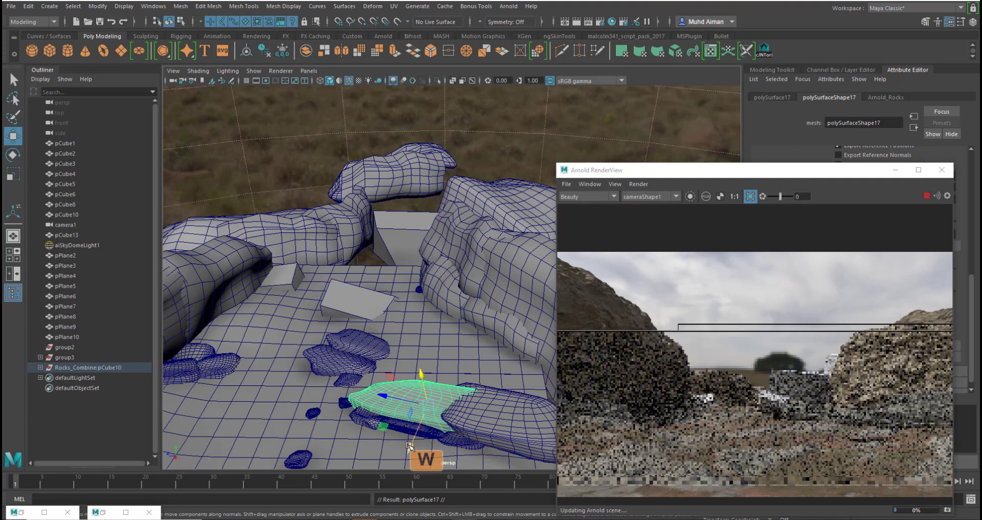
drag(410, 446, 426, 267)
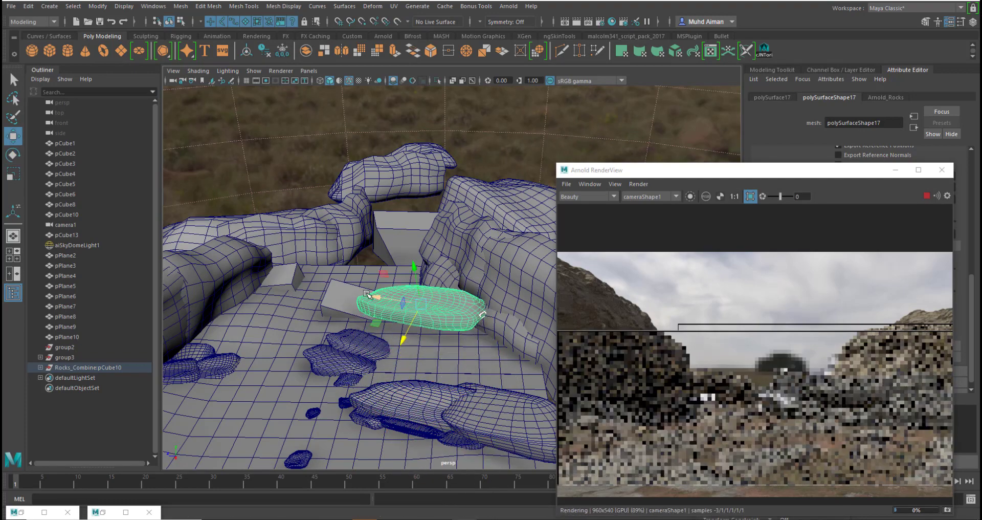
drag(354, 294, 300, 291)
Rotate and thicken the copied slab so it covers the tilted placeholder block in mid-canyon
key(e)
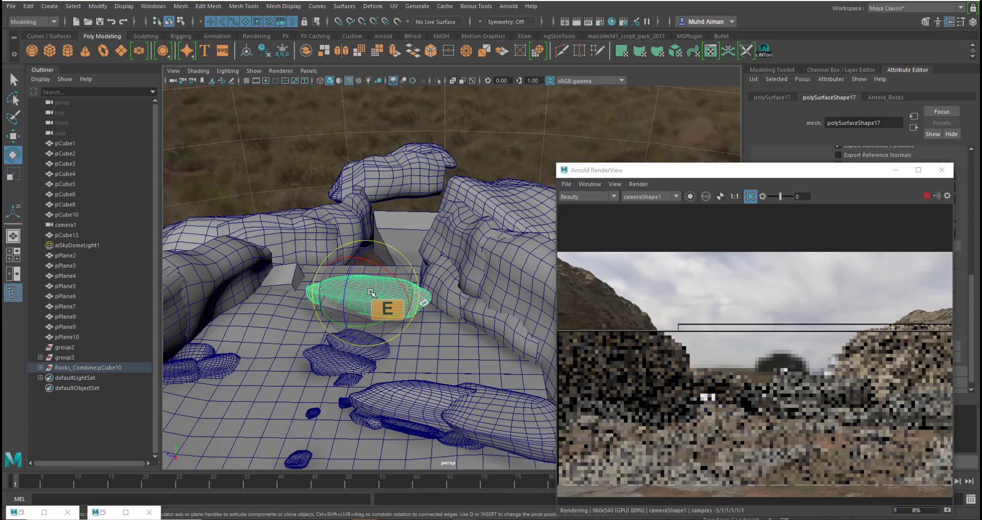
drag(385, 290, 383, 328)
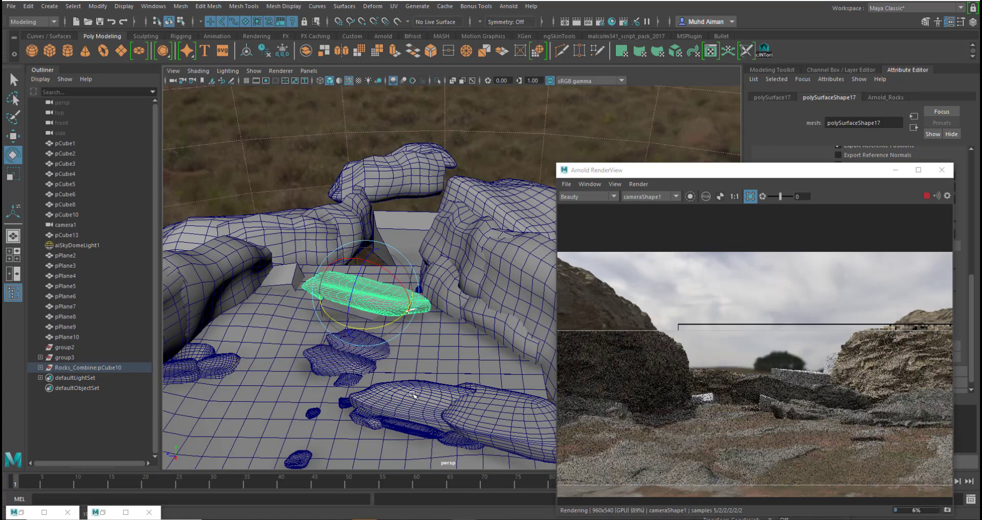
key(r)
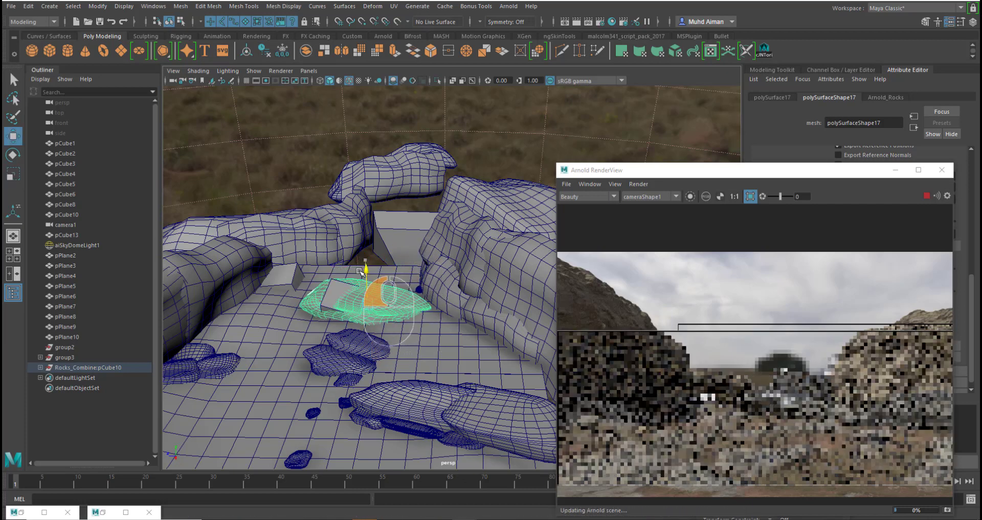
key(e)
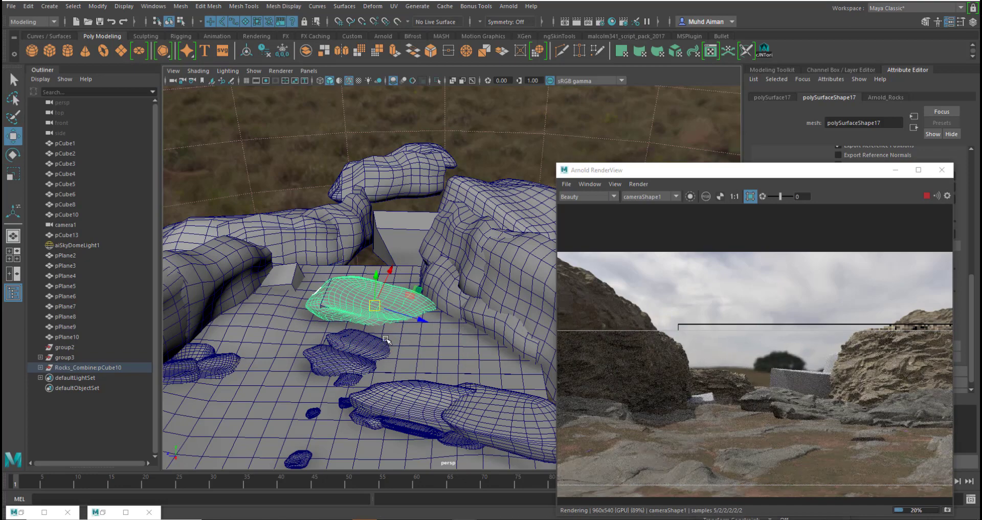
key(e)
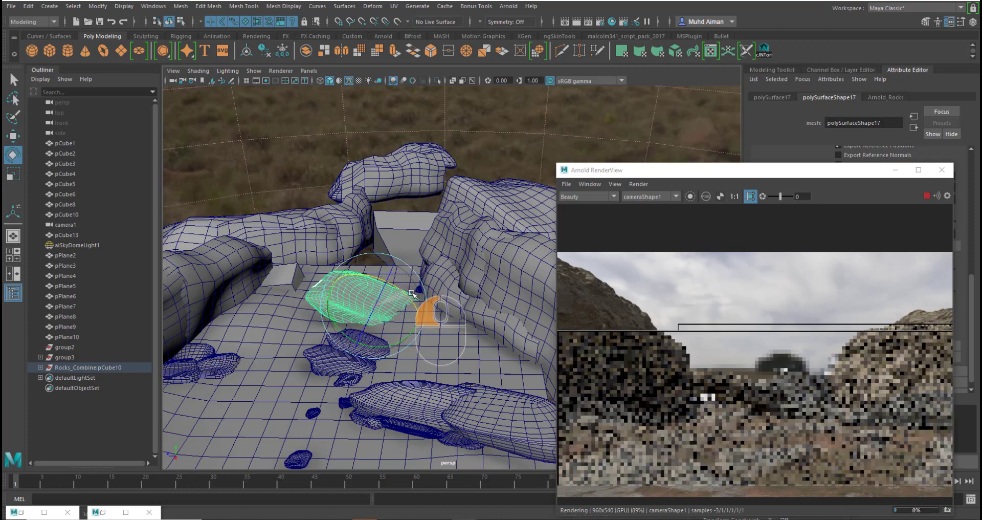
drag(412, 293, 374, 309)
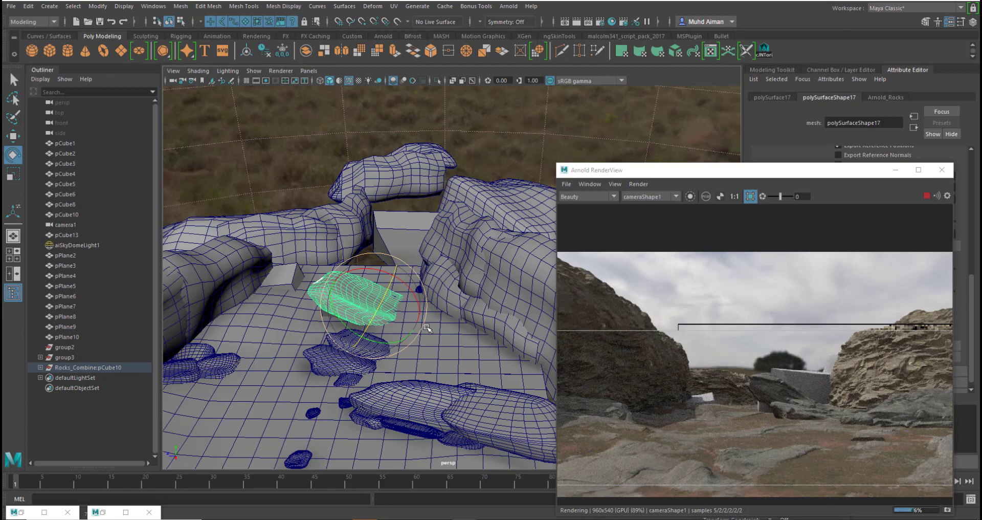
drag(426, 327, 424, 329)
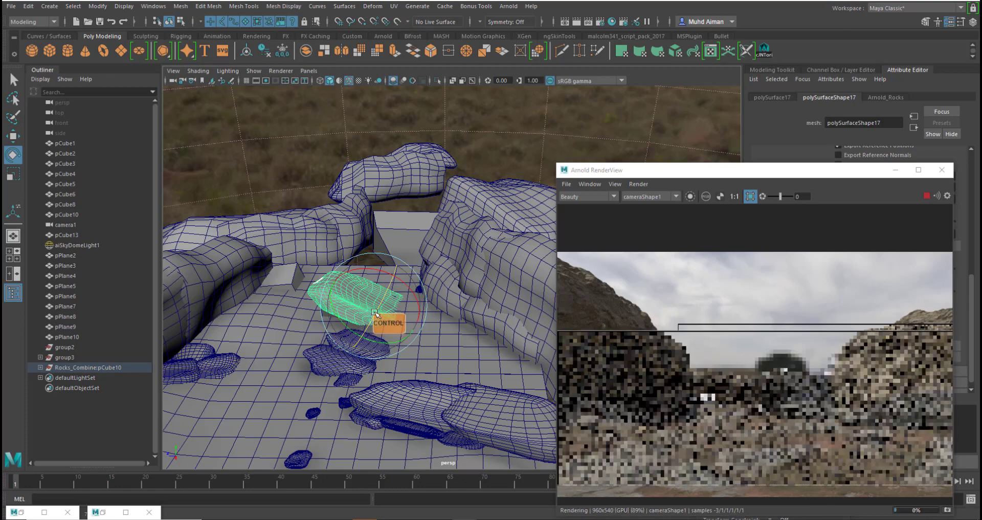
Duplicate the flat rock in front of the mid-canyon slab, then move and rotate the copy against the slab's near side
click(329, 365)
key(ctrl+d)
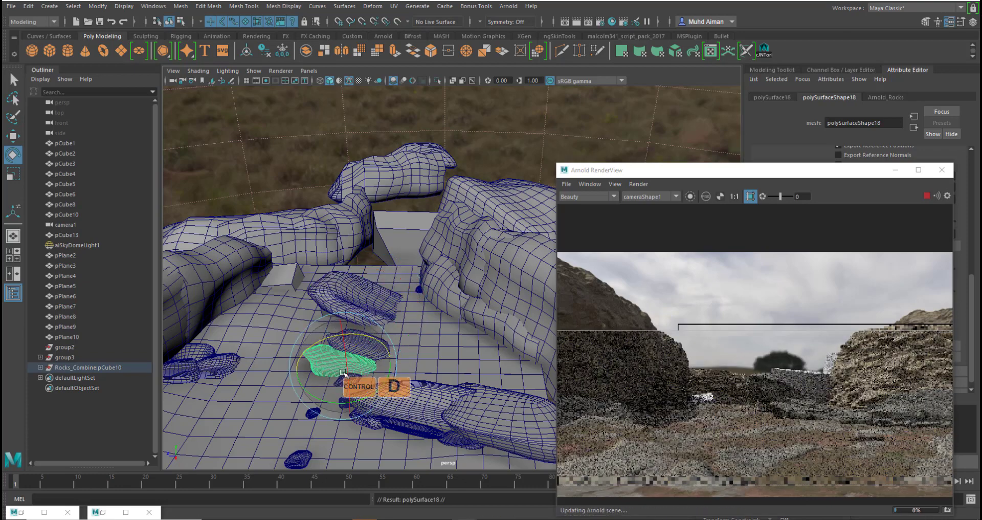
key(w)
drag(340, 330, 333, 269)
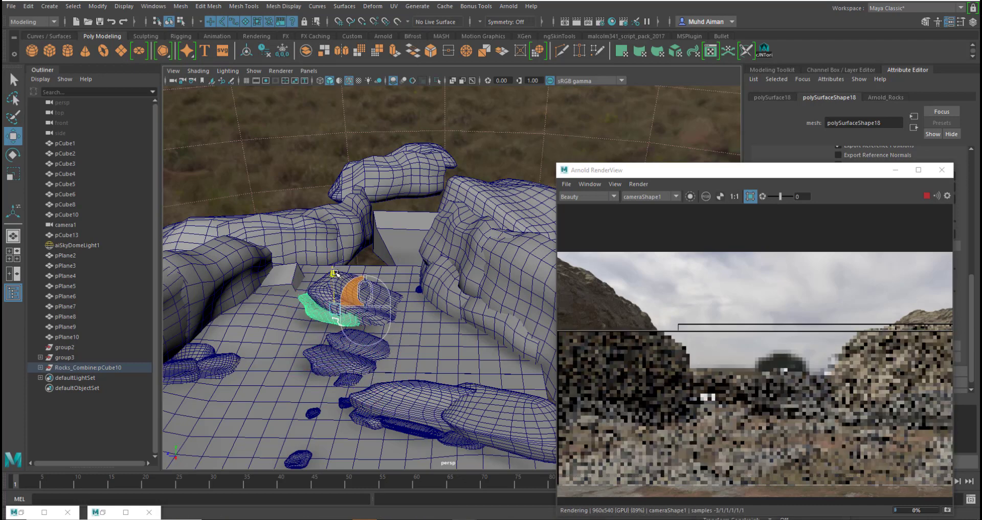
drag(292, 321, 361, 289)
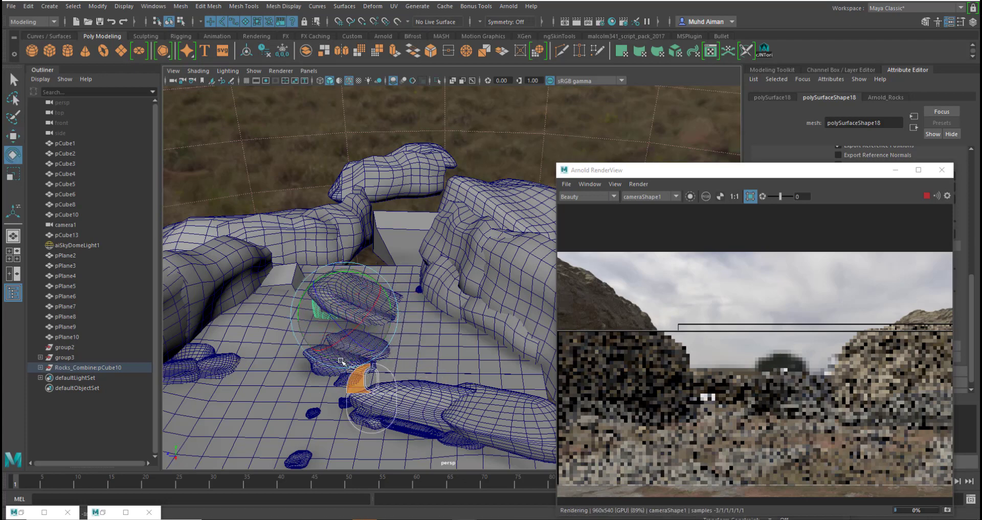
key(w)
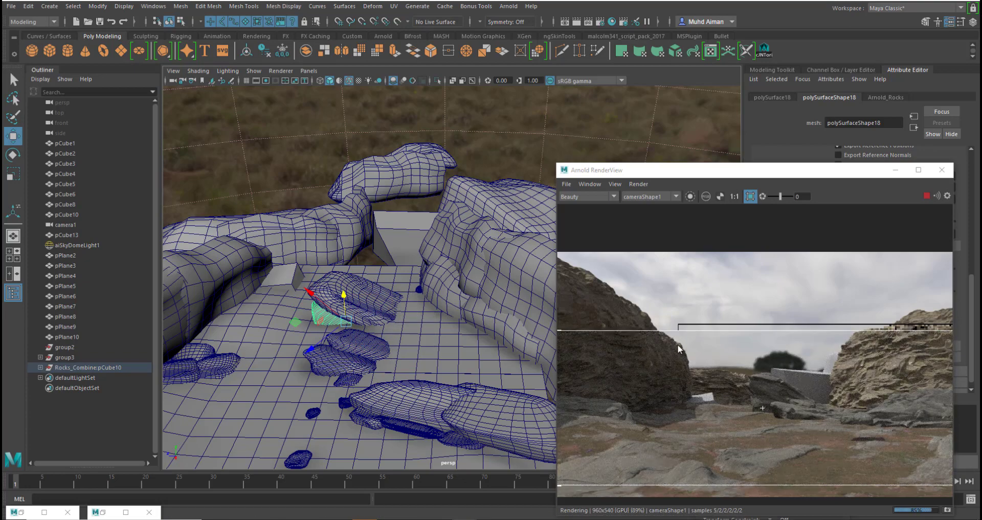
Switch the mid-canyon slab to vertex editing and reshape its cliff-side end with a soft selection
click(378, 298)
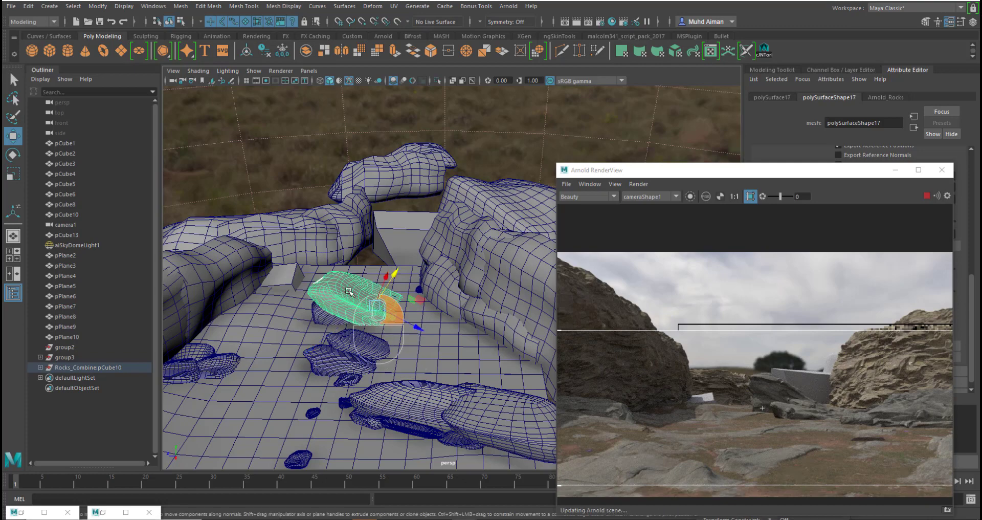
right_drag(349, 291, 297, 234)
click(392, 308)
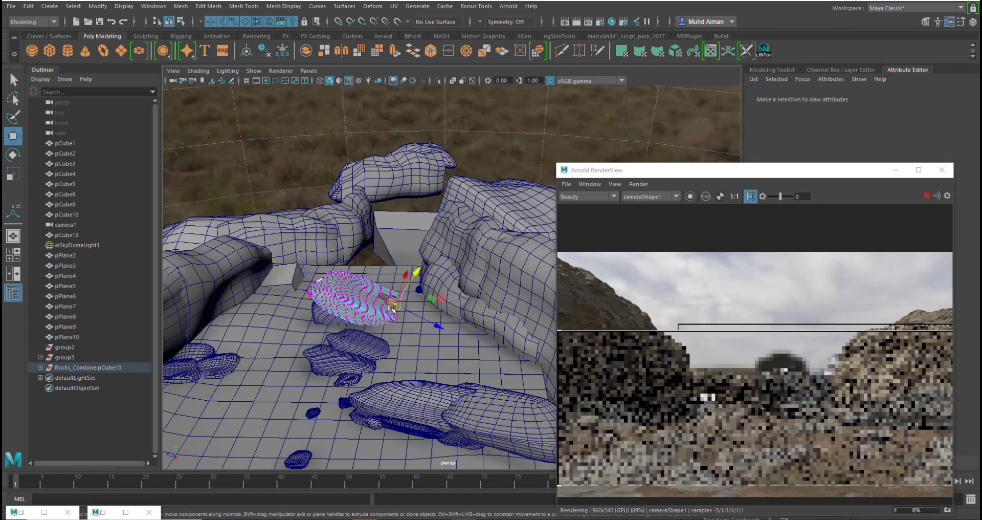
key(b)
drag(391, 308, 404, 277)
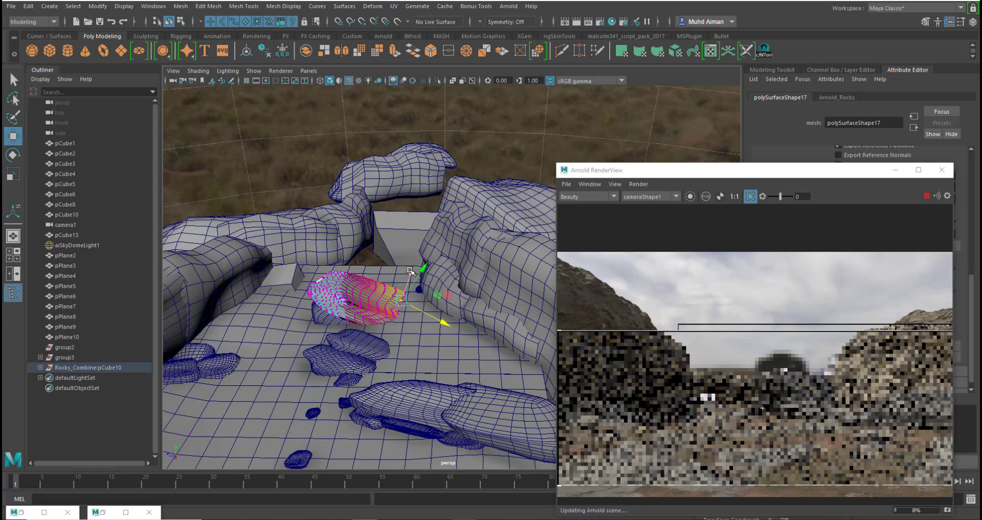
Reshape the middle and outer part of the mid-canyon slab with soft-selected vertices, then return to object mode
click(364, 299)
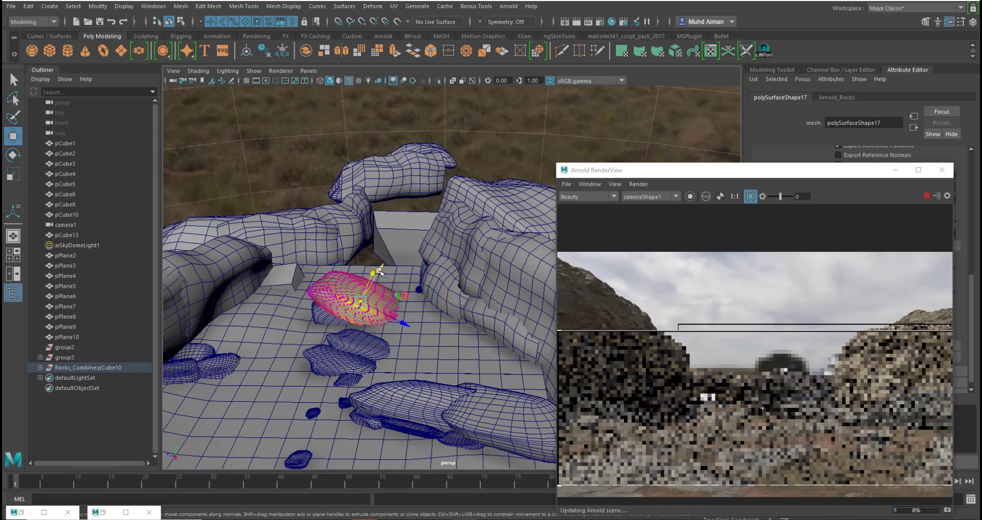
drag(379, 271, 381, 266)
click(364, 287)
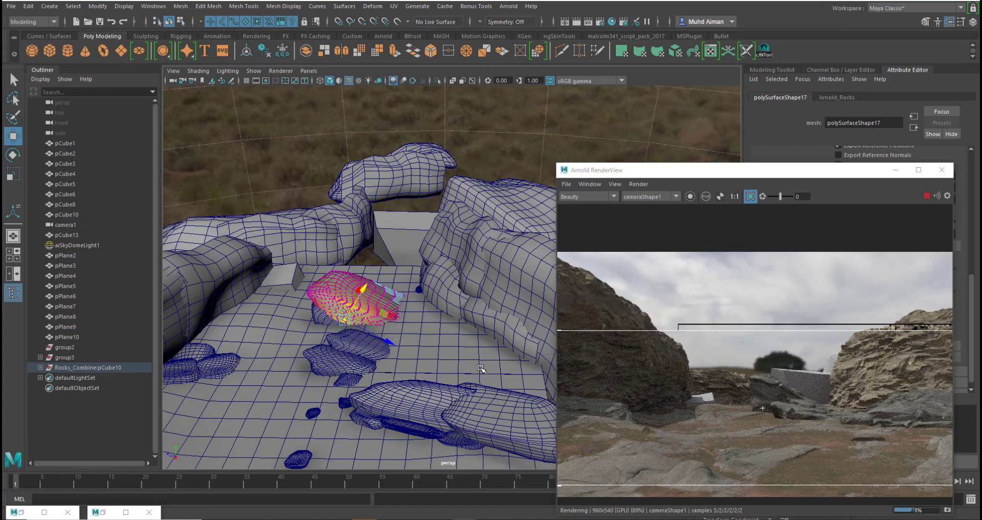
click(340, 289)
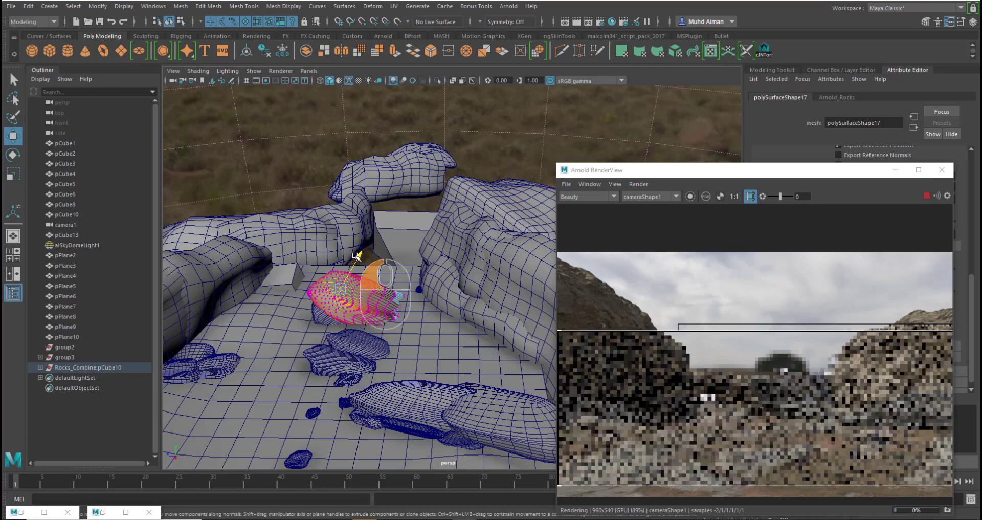
drag(356, 256, 360, 277)
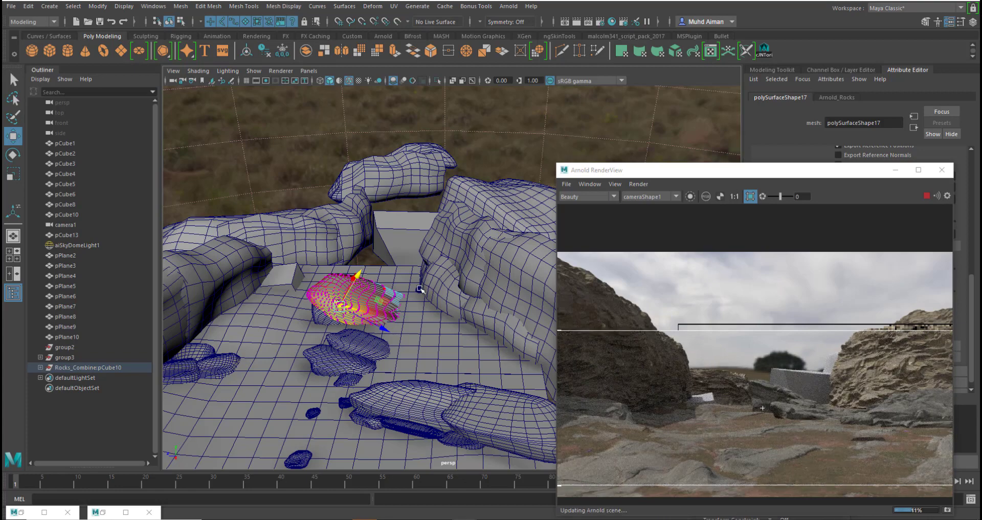
right_drag(323, 287, 260, 361)
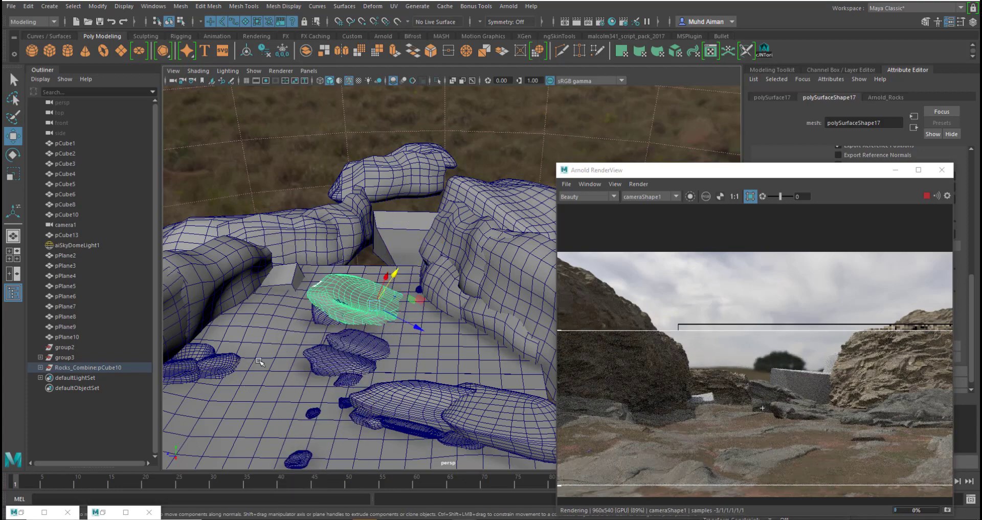
Duplicate the end rock of the cluster at the shaded cliff base and move the copy to the small placeholder block
click(209, 362)
key(ctrl+d)
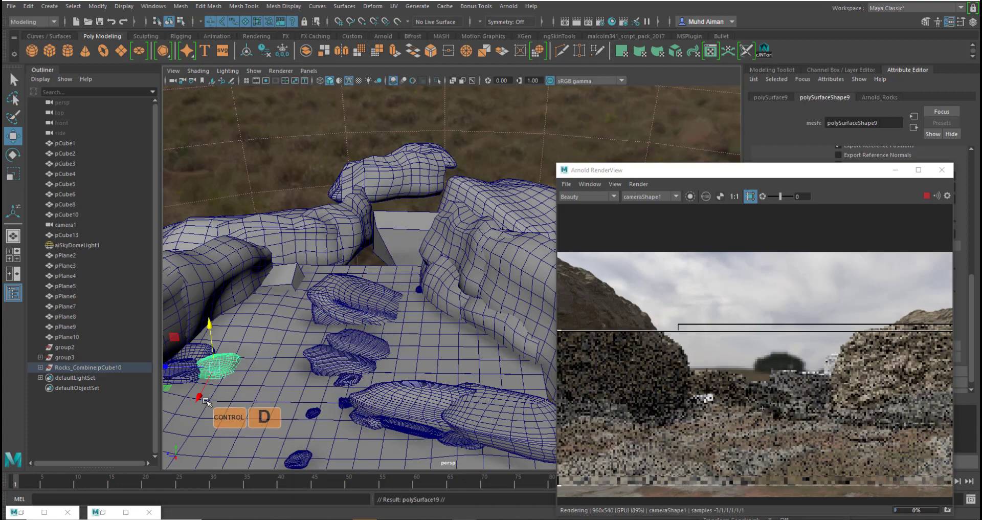
drag(200, 396, 251, 301)
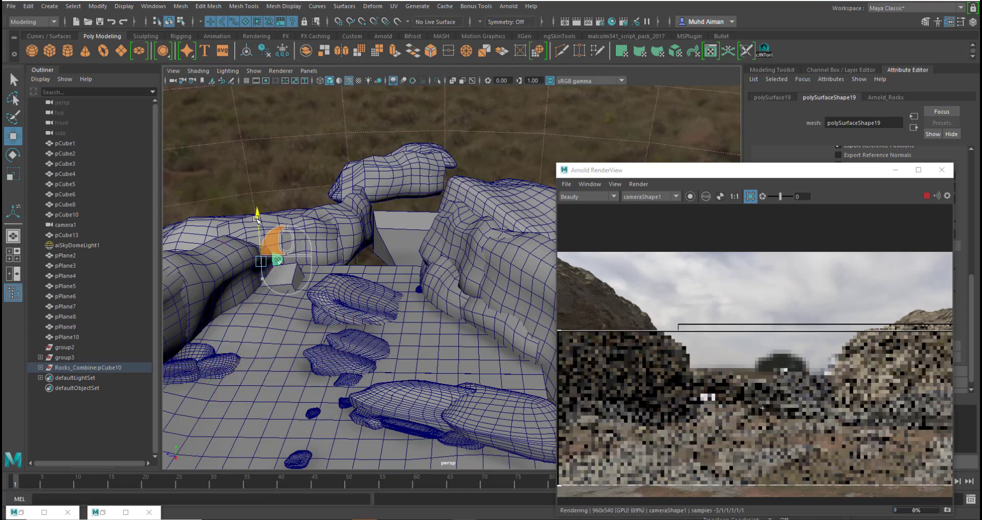
drag(257, 217, 273, 284)
Enlarge, reposition and rotate the copied rock so it covers the small placeholder block at the cliff's end
key(r)
key(w)
drag(200, 278, 218, 286)
key(e)
drag(303, 278, 230, 296)
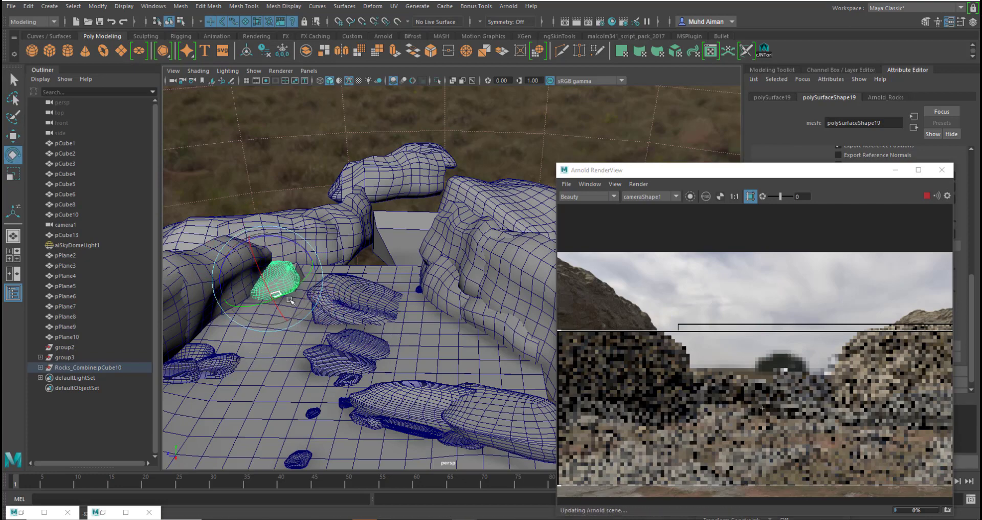
mouse_move(290, 300)
mouse_down()
mouse_move(240, 315)
mouse_move(290, 296)
mouse_up()
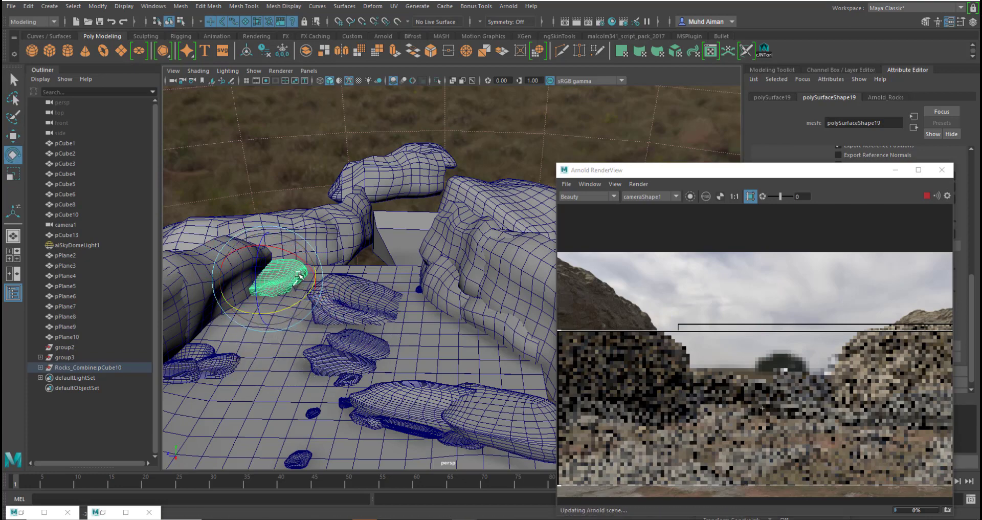
Tilt the copied rock at the shaded cliff's end so it rises over the small placeholder block
alt+right_drag(373, 384, 378, 335)
alt+drag(371, 327, 357, 294)
alt+middle_drag(357, 294, 440, 295)
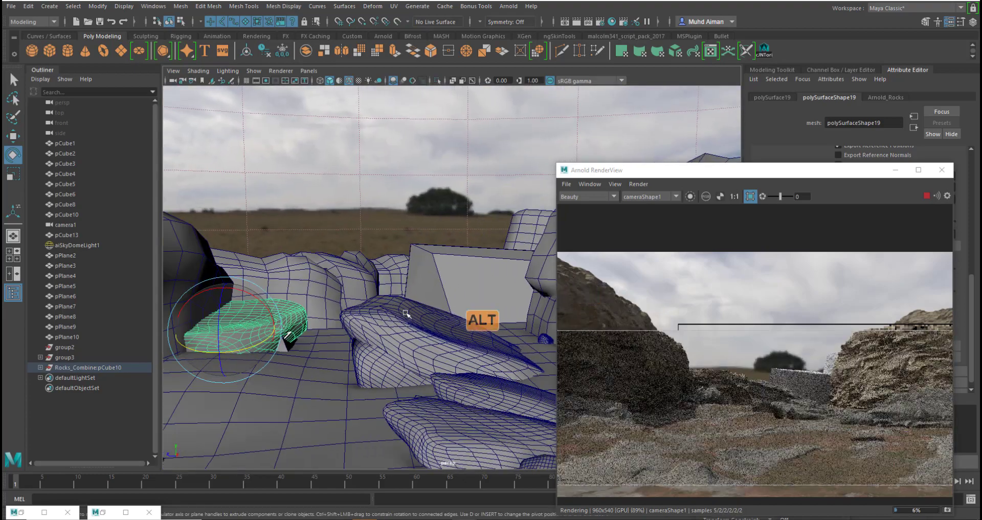
drag(270, 315, 264, 311)
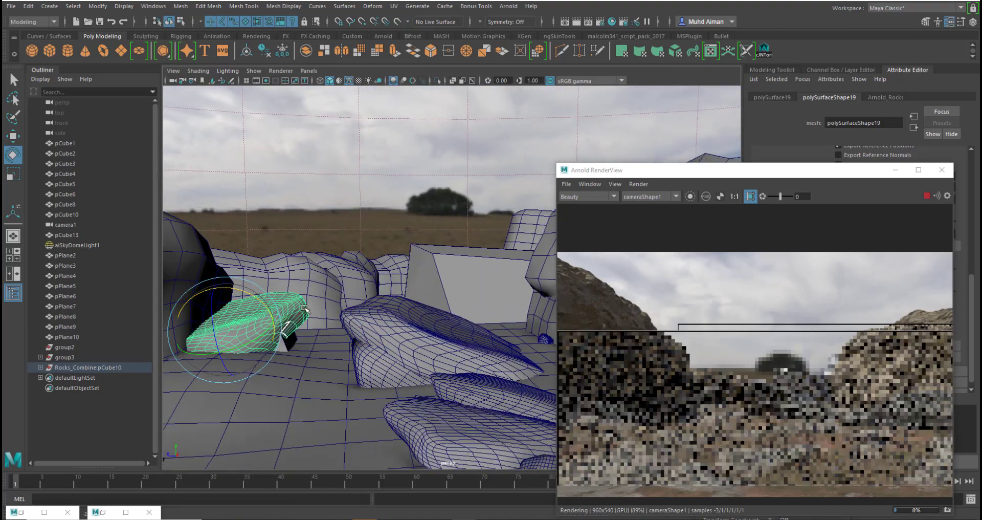
Switch the tilted rock to vertex editing, adjust the soft selection radius, and pull its outer end over the placeholder block
right_drag(296, 306, 240, 236)
click(264, 348)
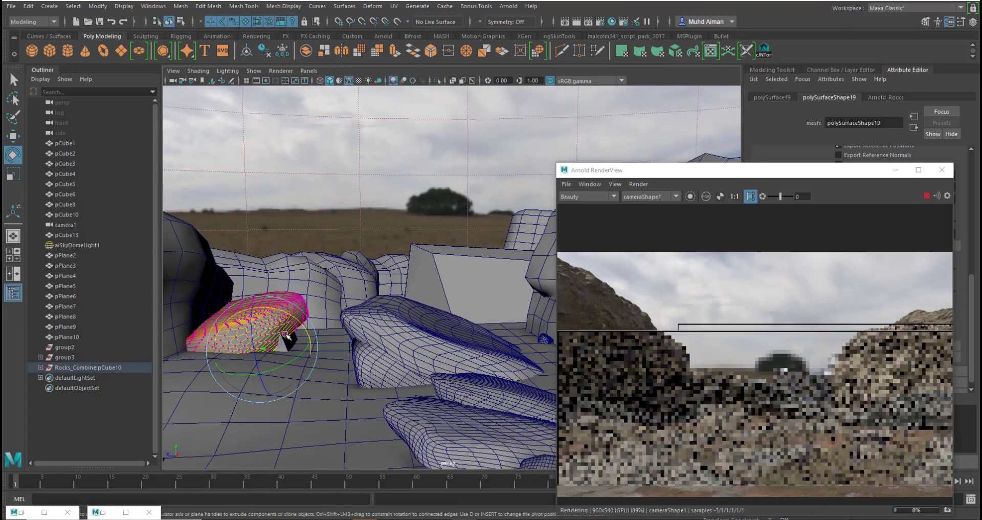
key(b)
drag(265, 368, 311, 394)
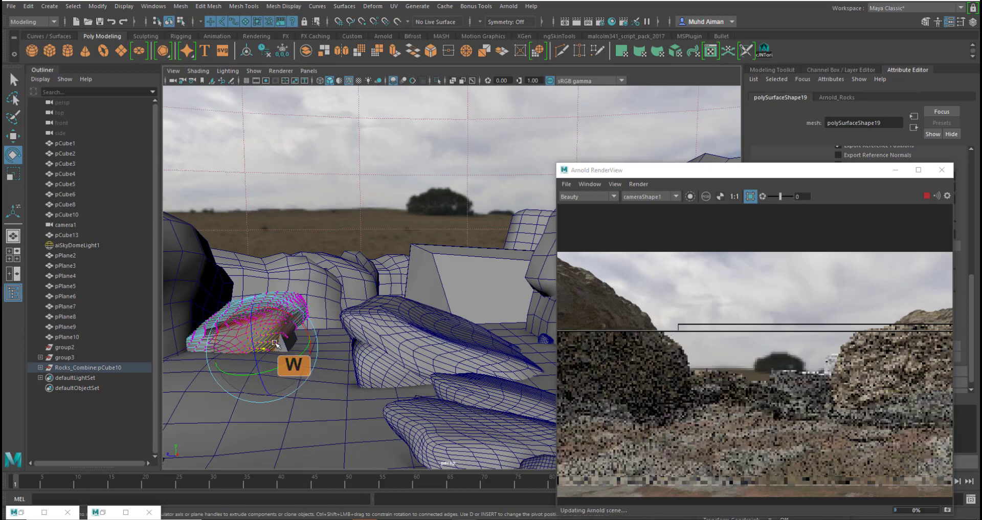
key(w)
drag(291, 337, 344, 310)
click(309, 315)
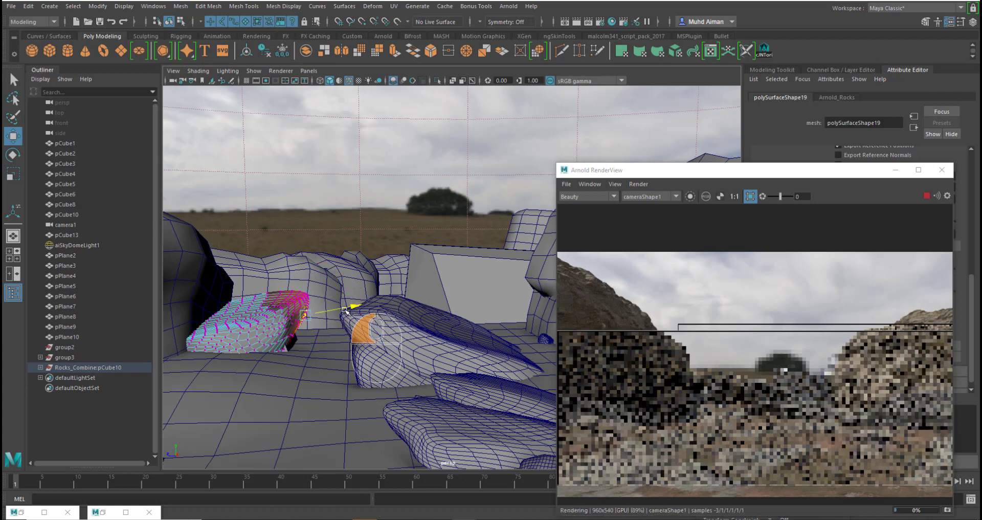
Adjust the tilted rock's upper and lower surfaces with soft-selected vertices, then return to object mode
click(276, 304)
drag(329, 295, 340, 292)
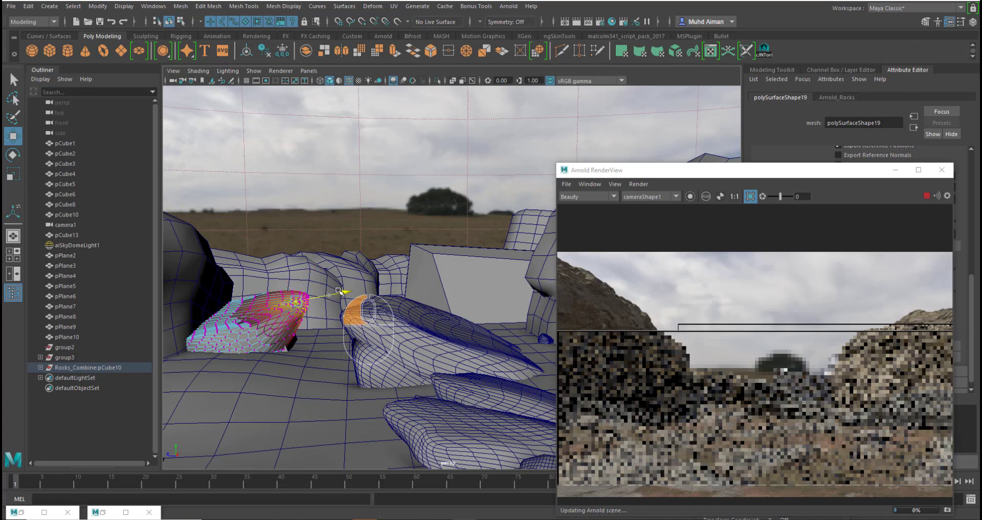
click(275, 346)
drag(323, 335, 310, 339)
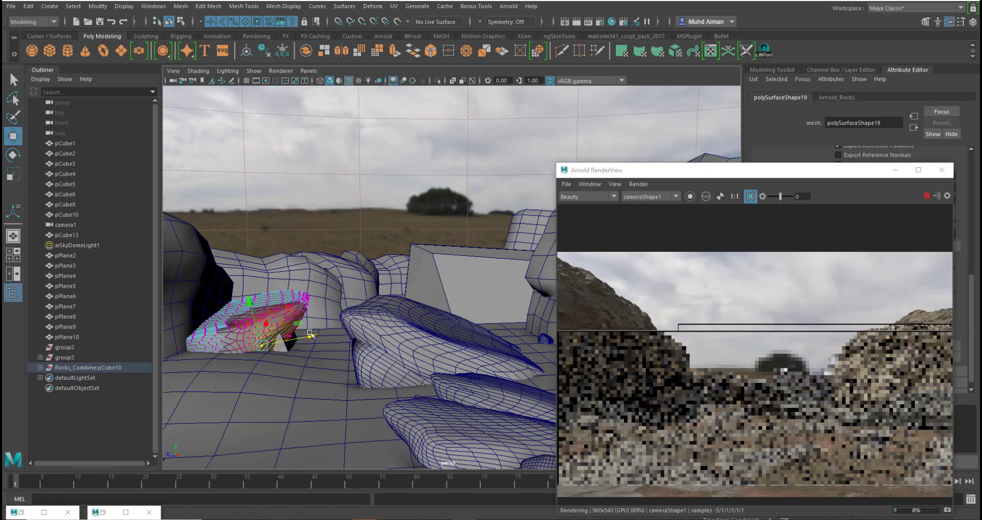
right_drag(302, 299, 351, 219)
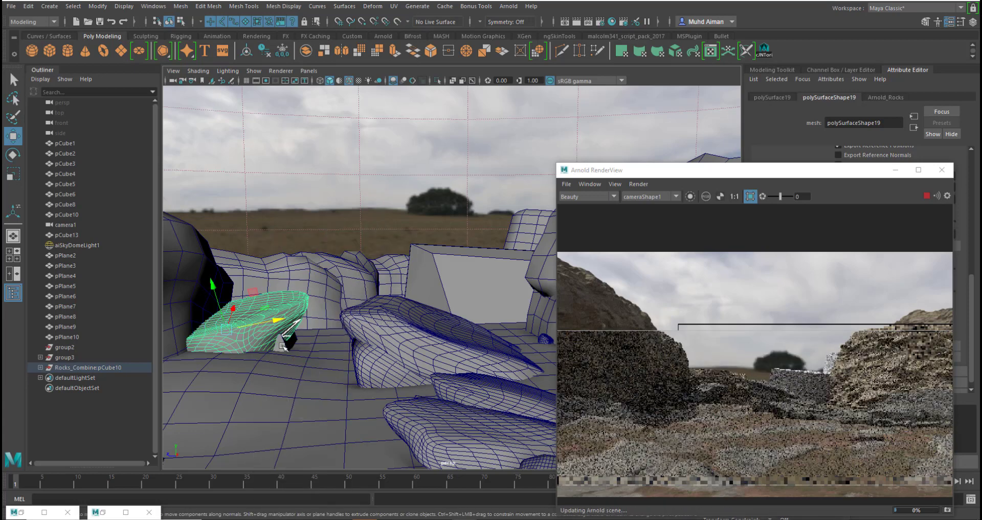
Delete the small placeholder block behind the tilted rock and inspect that area in the Arnold render
key(Delete)
scroll(302, 302, down, 3)
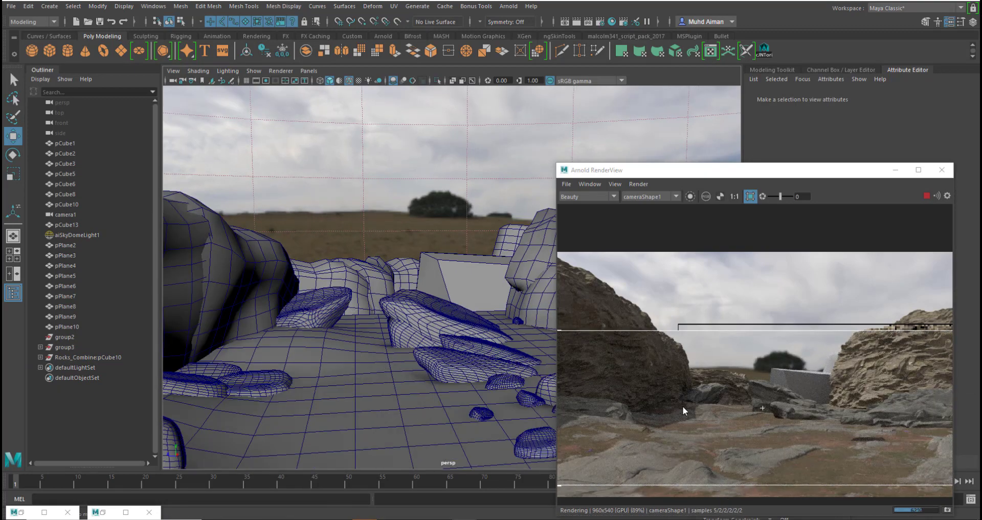
scroll(739, 427, up, 5)
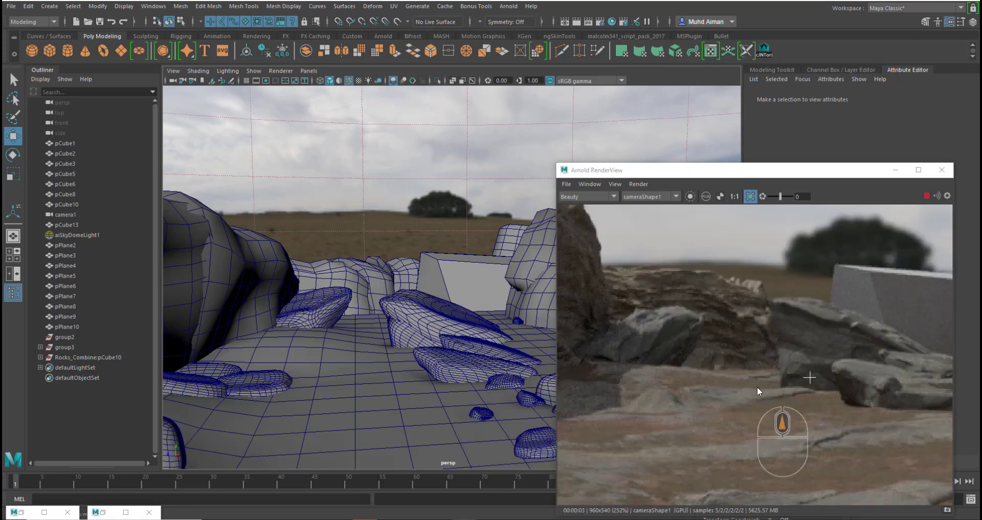
scroll(757, 372, down, 5)
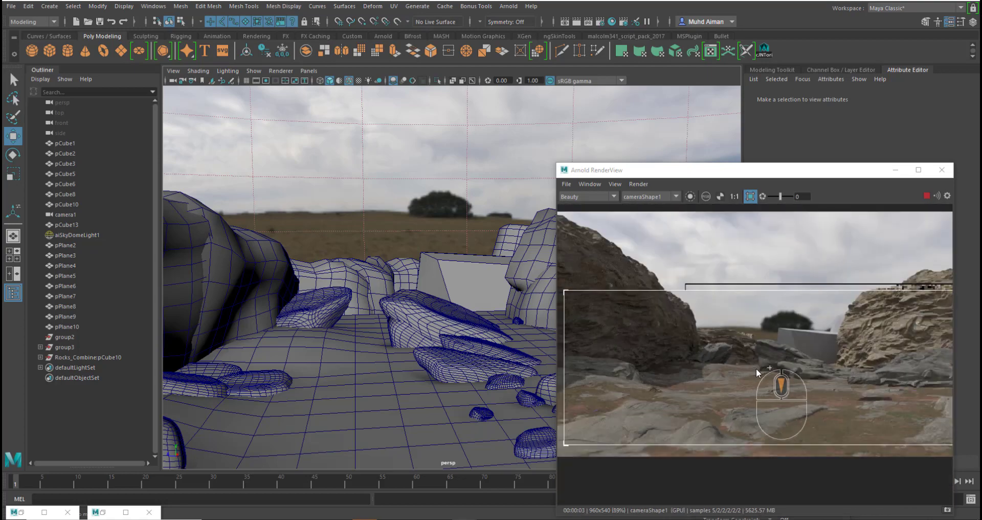
scroll(774, 385, down, 1)
scroll(772, 387, up, 1)
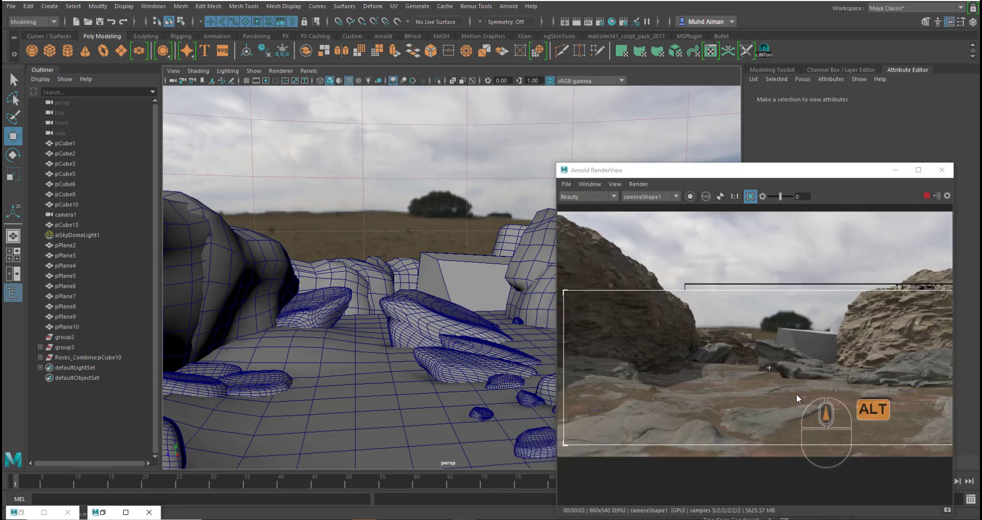
alt+middle_drag(796, 394, 770, 401)
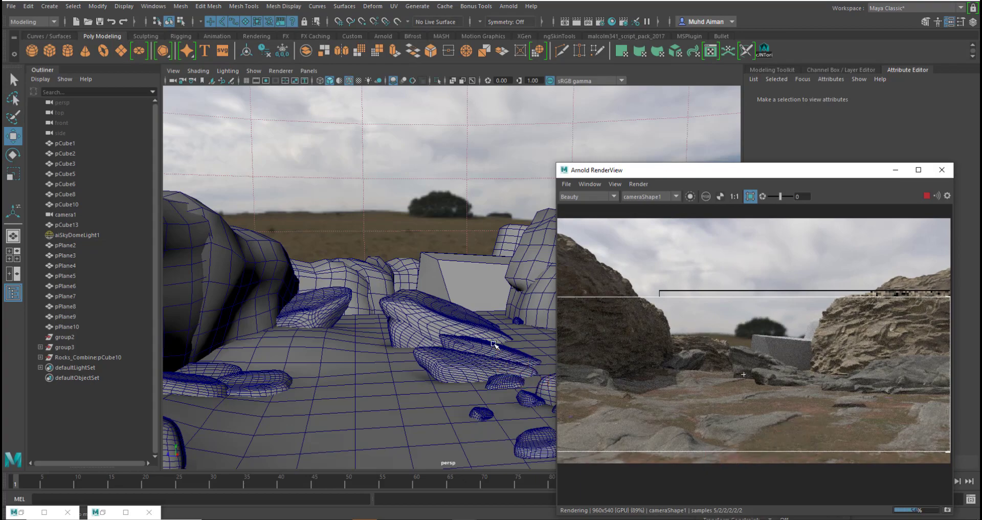
Duplicate the cliff piece beside the remaining large placeholder block and move the copy toward the block
alt+drag(480, 329, 478, 335)
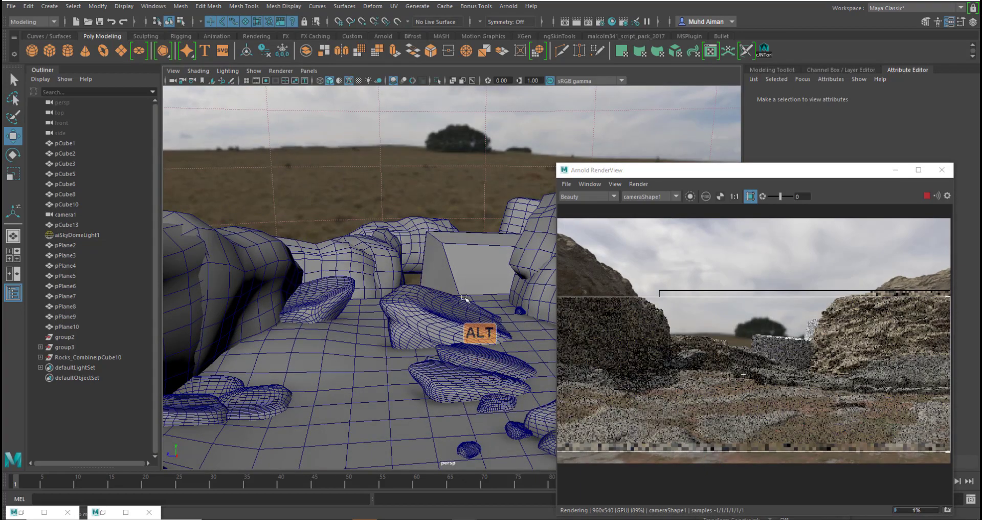
click(475, 253)
alt+drag(483, 259, 449, 246)
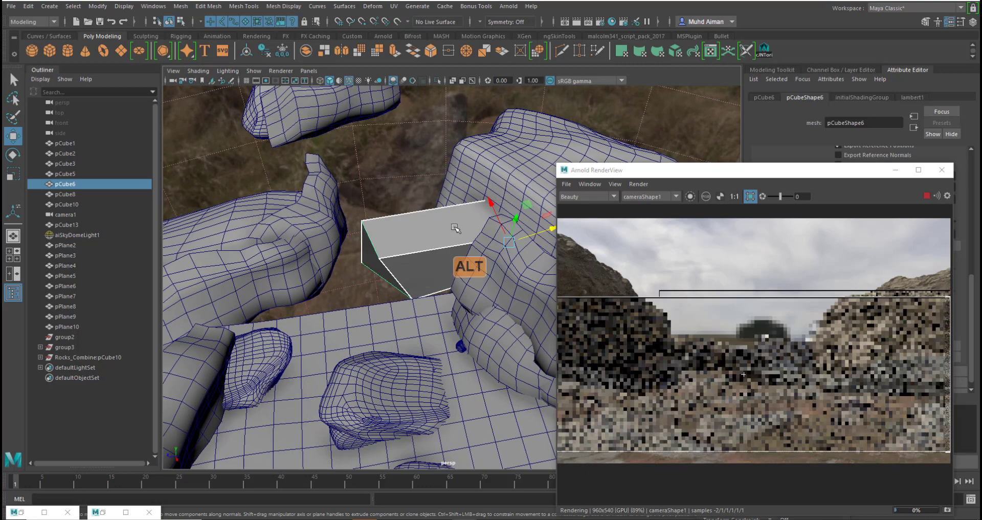
click(511, 290)
key(ctrl+d)
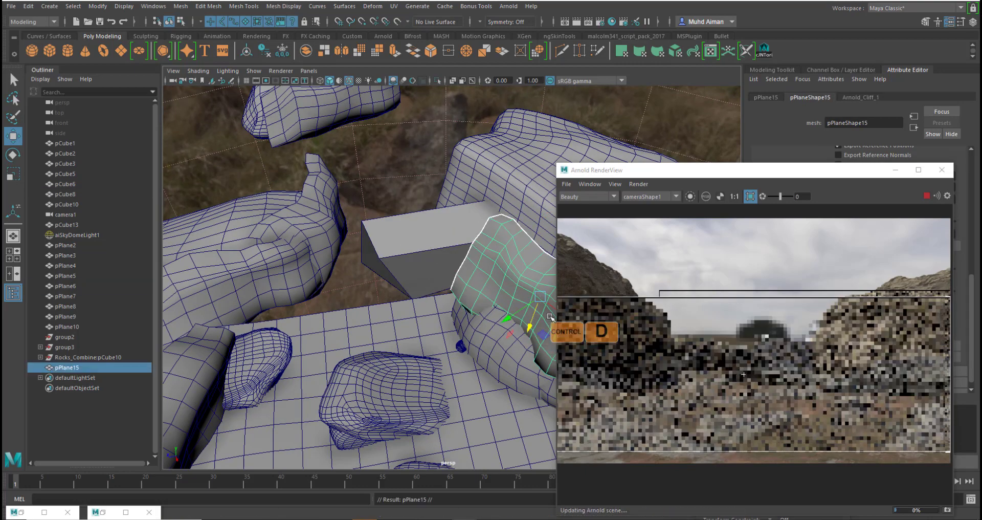
drag(550, 317, 446, 207)
Rotate and reposition the copied cliff piece so it covers the front of the large placeholder block
key(e)
key(w)
key(e)
key(w)
key(e)
key(w)
drag(428, 380, 462, 405)
key(e)
Duplicate the placed cliff piece again, then rotate and move the new copy to the placeholder block's exposed end
key(ctrl+d)
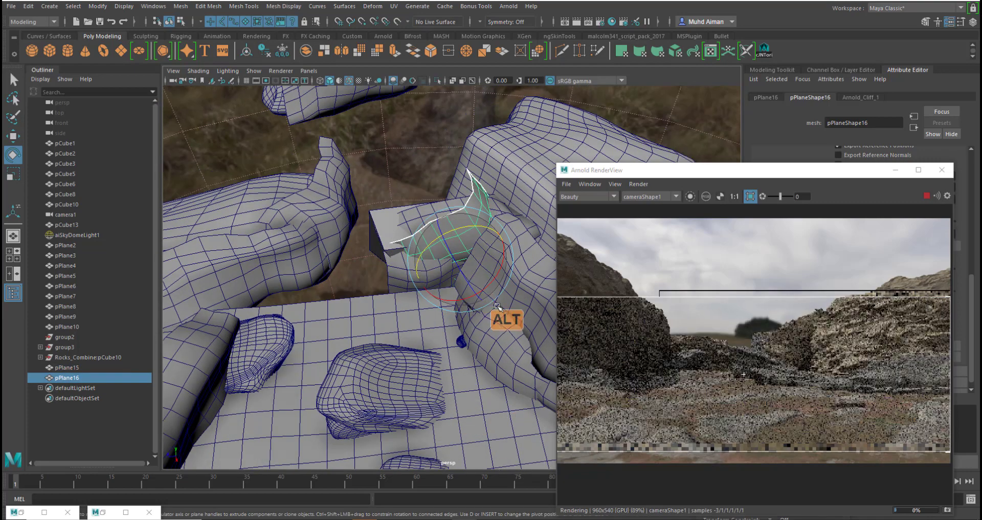
drag(489, 288, 442, 303)
key(w)
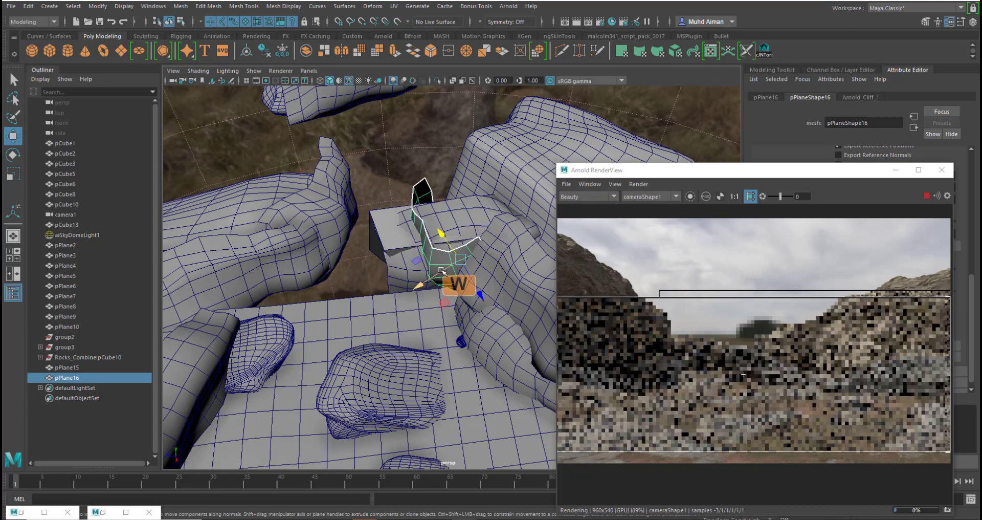
key(e)
drag(450, 259, 339, 366)
key(w)
key(r)
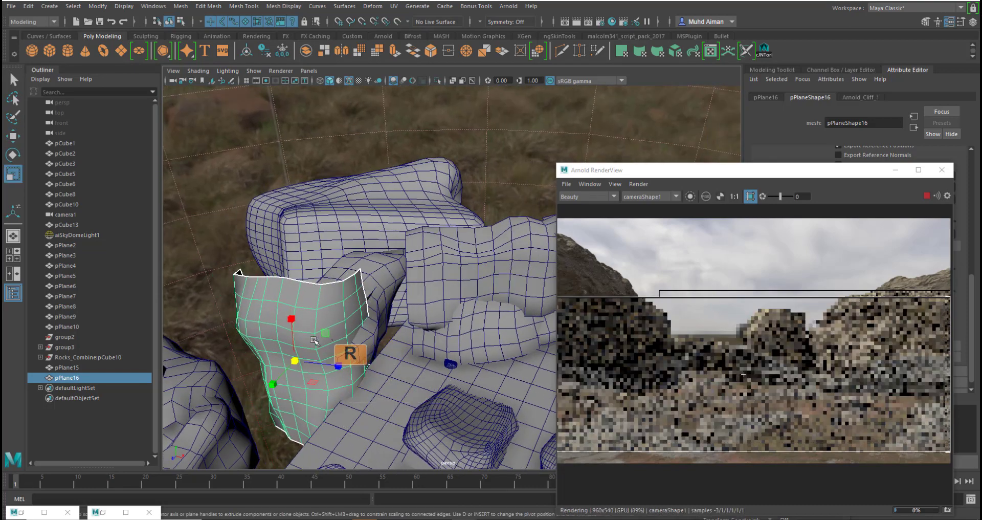
Scale down the height of the second cliff copy and lower it to meet the first copy
drag(291, 318, 292, 333)
alt+drag(358, 346, 332, 351)
key(w)
mouse_move(339, 303)
mouse_down()
mouse_move(338, 322)
mouse_move(338, 311)
mouse_up()
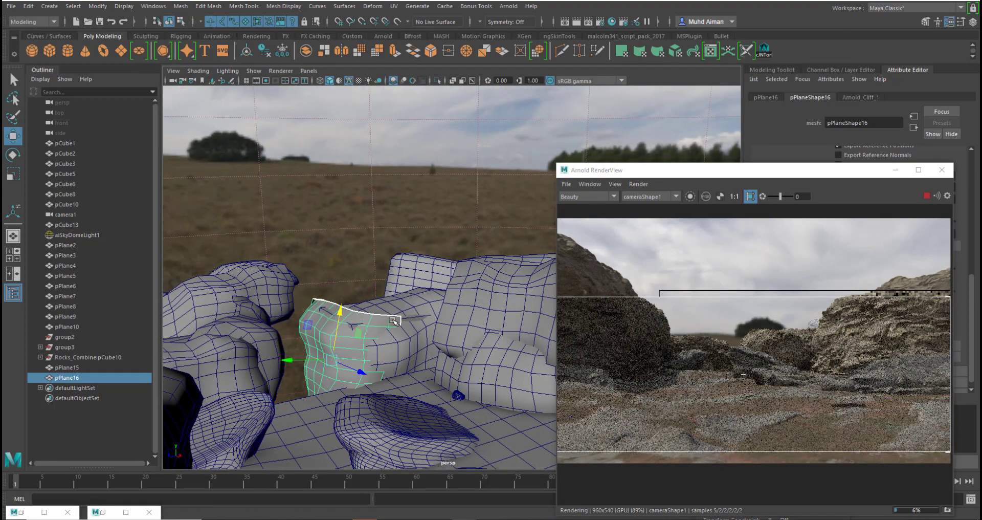
Switch the second cliff copy to vertex editing, adjust the soft selection radius, and pull its upper edge into the first copy
right_drag(392, 320, 372, 257)
click(393, 314)
click(399, 319)
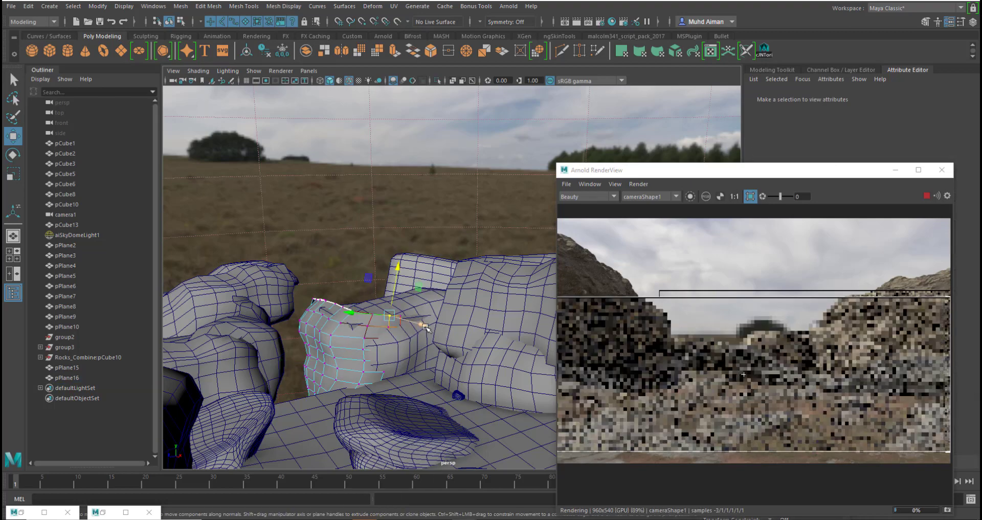
key(b)
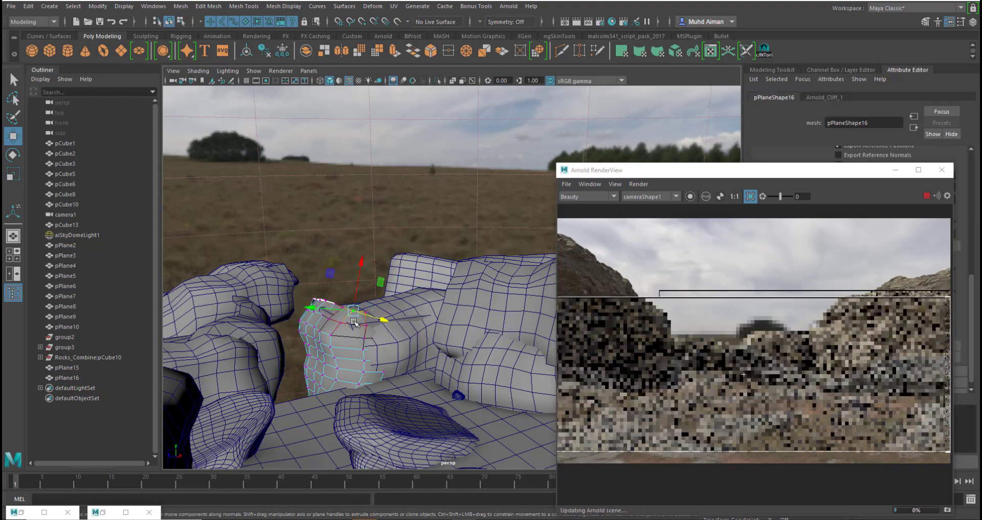
middle_drag(370, 330, 407, 354)
drag(380, 315, 371, 313)
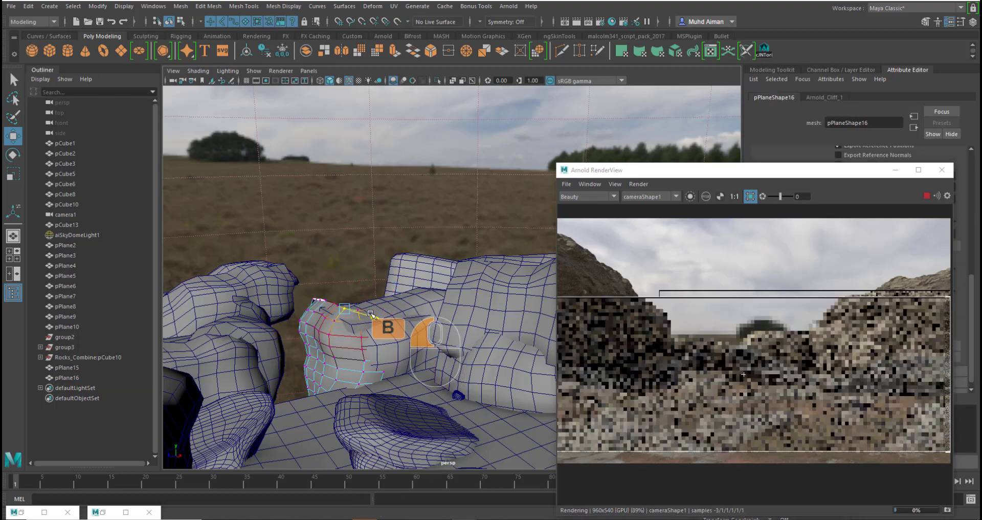
Refine the second cliff copy's top corner and lower edge with soft-selected vertices, then return to object mode
click(333, 304)
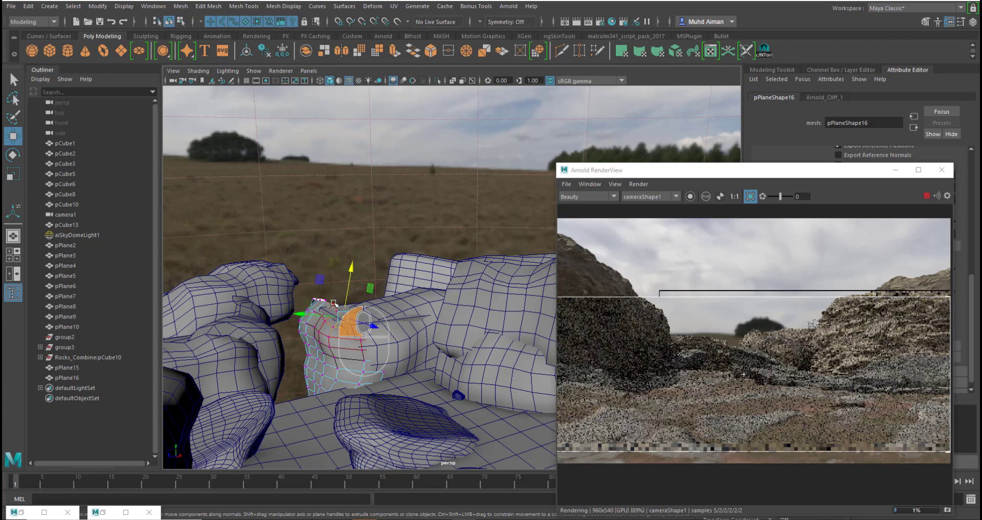
drag(341, 261, 341, 265)
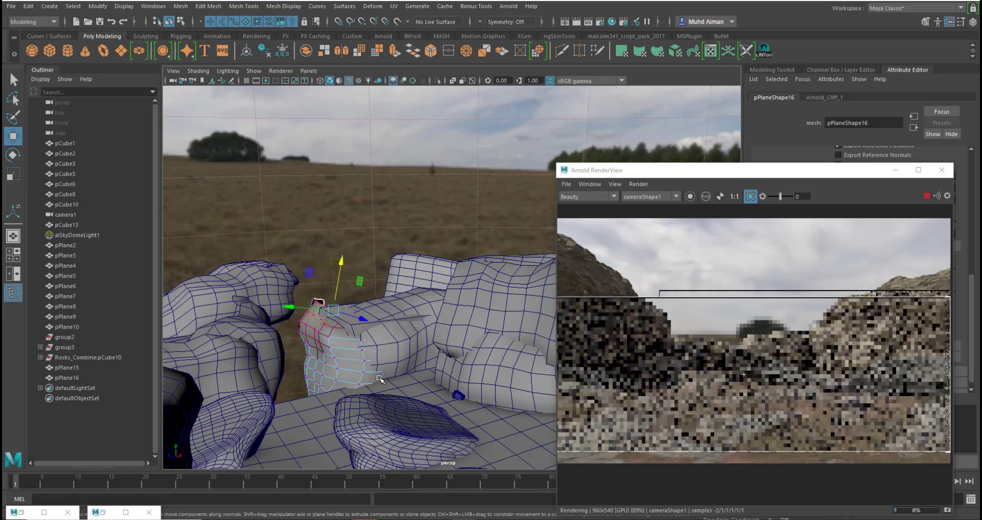
drag(340, 384, 344, 383)
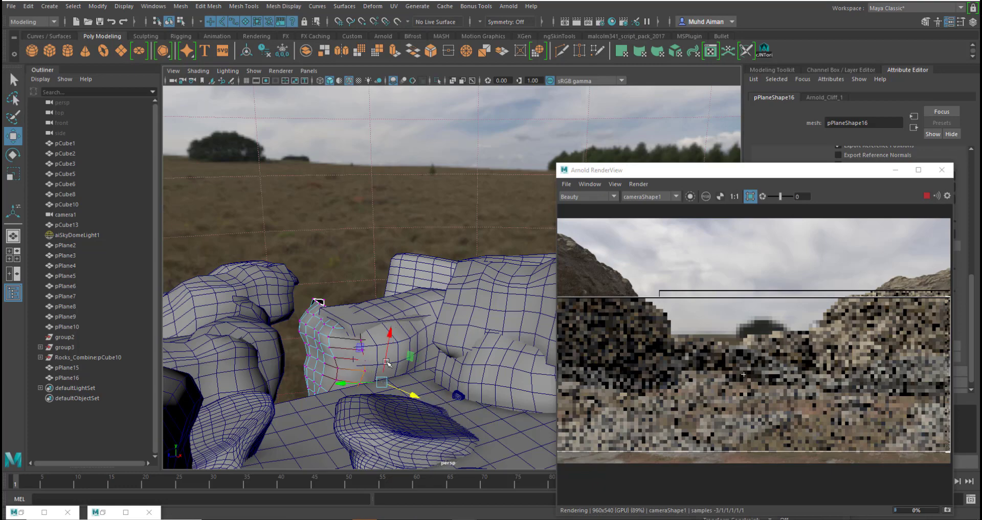
right_drag(336, 353, 385, 221)
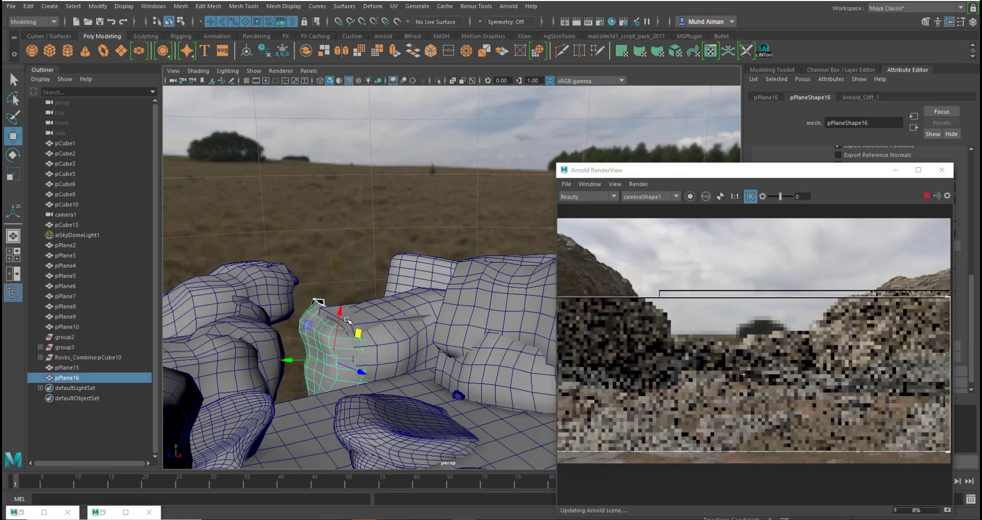
Delete the large placeholder block behind the cliff copies, check the gap in the Arnold render, and dismiss the browser notification
key(Delete)
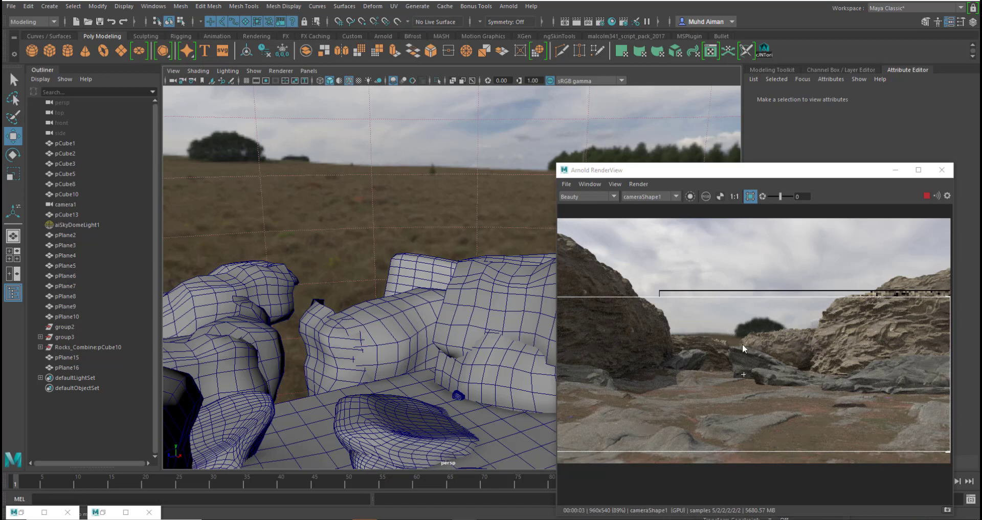
scroll(741, 343, up, 4)
scroll(839, 340, down, 2)
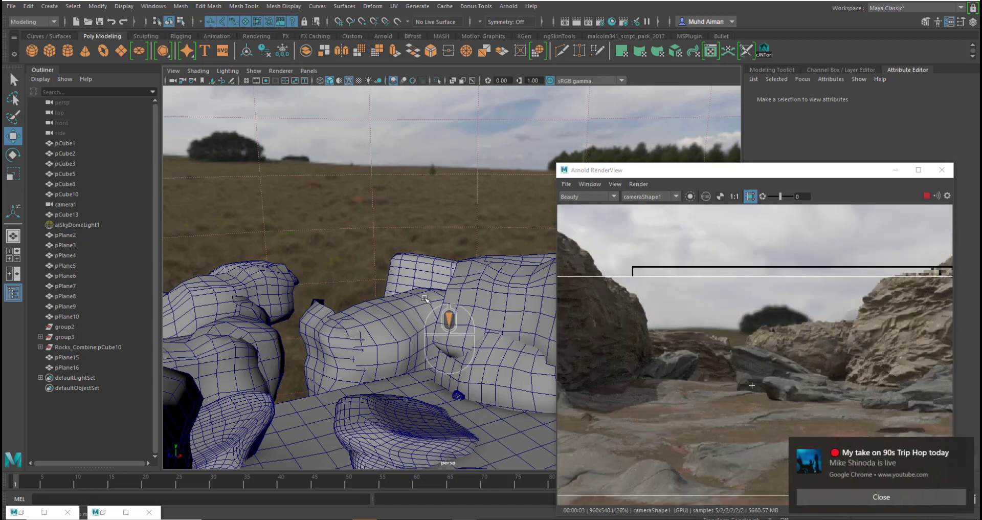
click(895, 496)
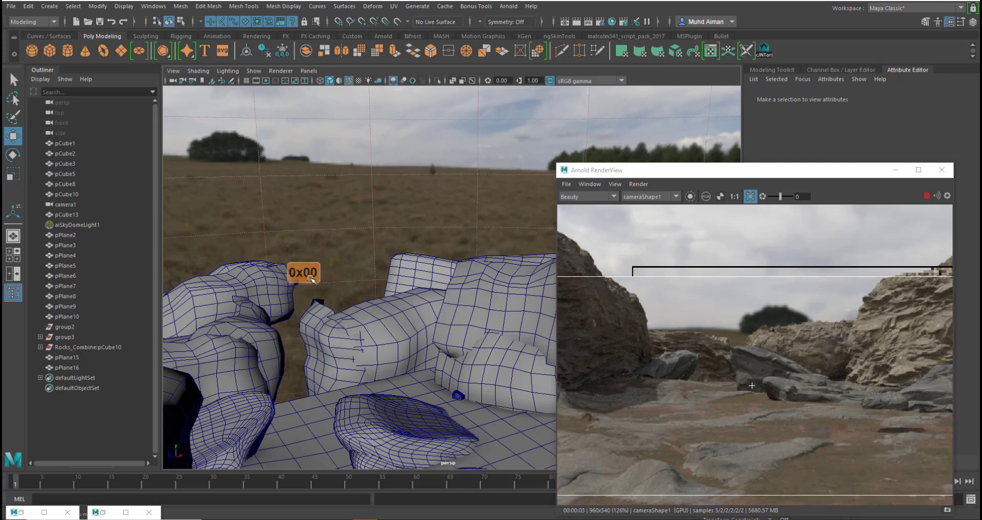
Switch the first cliff copy to vertex editing and reshape its top edge, raising the end against the large cliff
click(417, 307)
right_drag(419, 293, 372, 236)
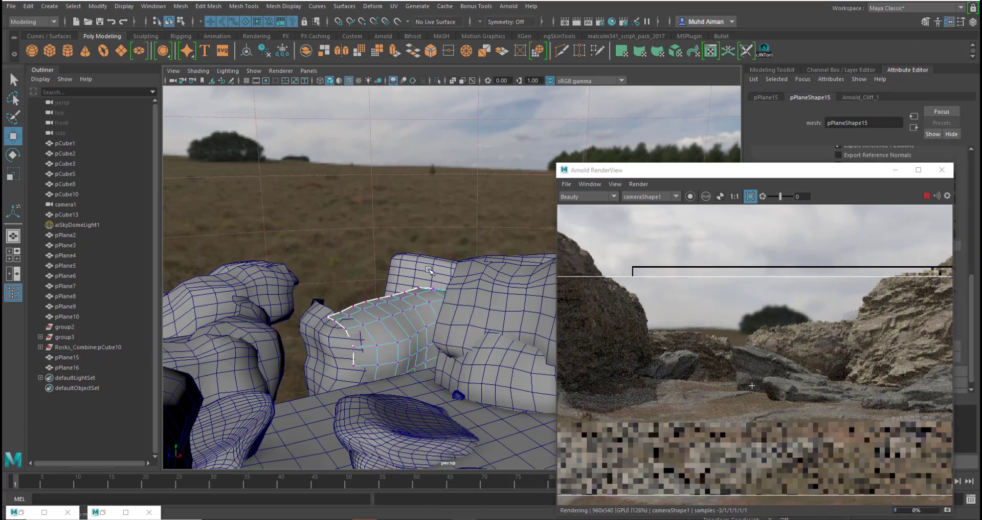
drag(410, 263, 442, 304)
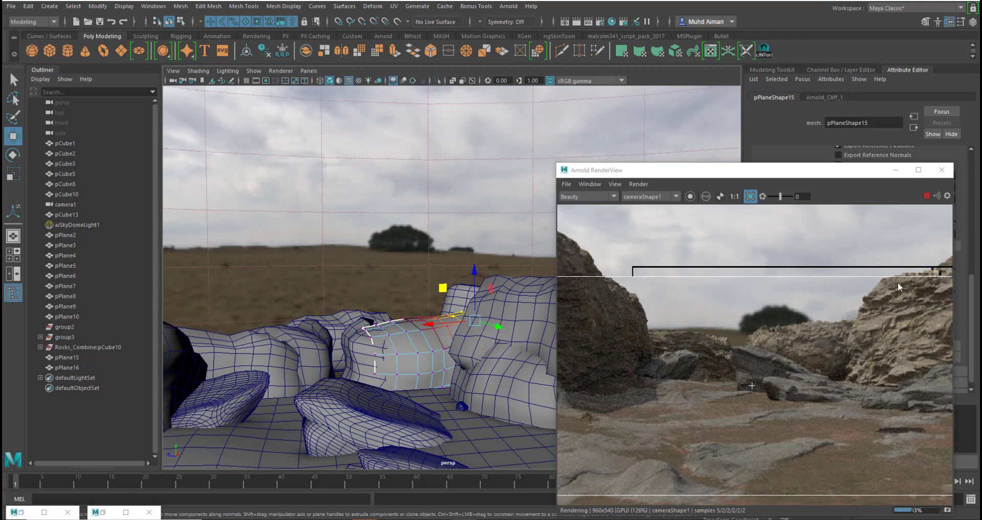
drag(474, 282, 473, 267)
drag(429, 309, 440, 308)
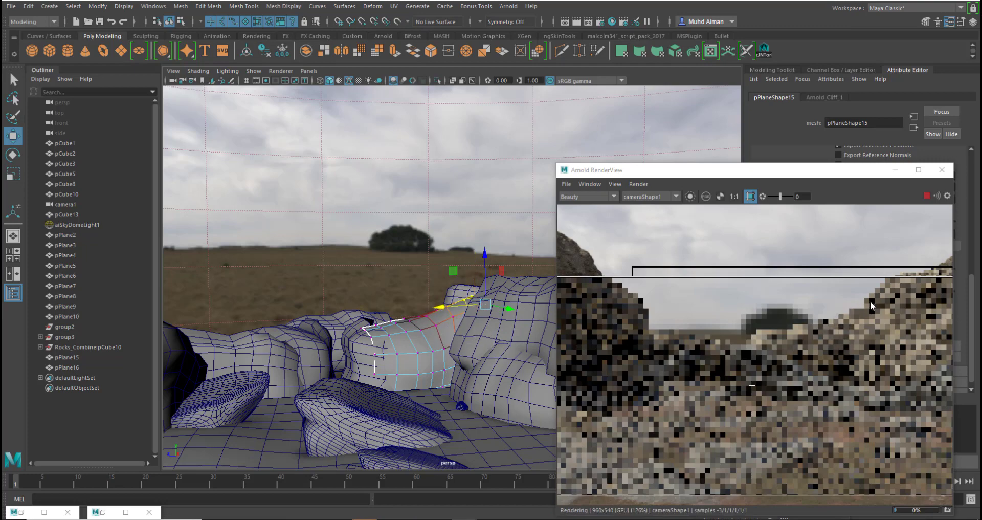
click(365, 336)
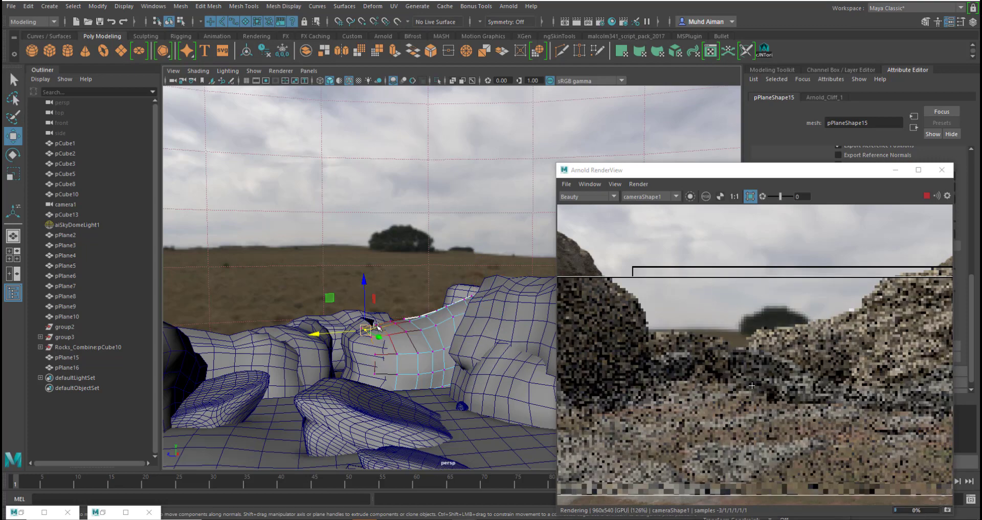
drag(363, 291, 362, 289)
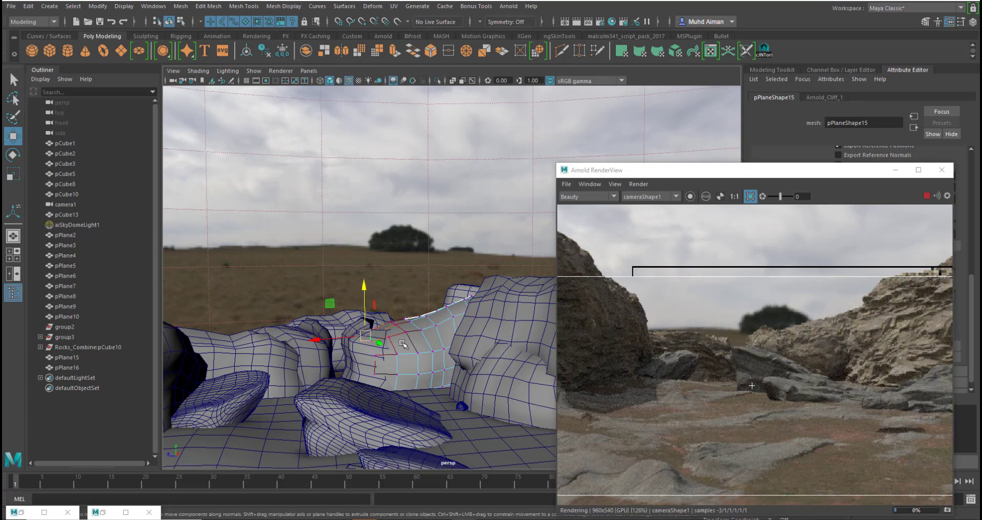
Reshape the second cliff copy's top edge with soft-selected vertices and check its seam with the first copy in the Arnold render
right_drag(403, 236, 456, 219)
click(360, 325)
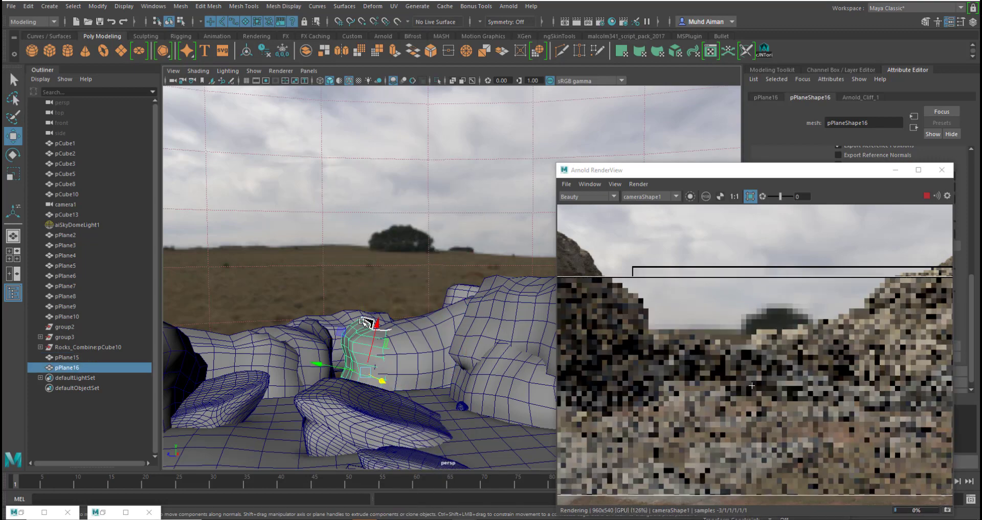
right_drag(362, 236, 321, 240)
drag(354, 296, 382, 329)
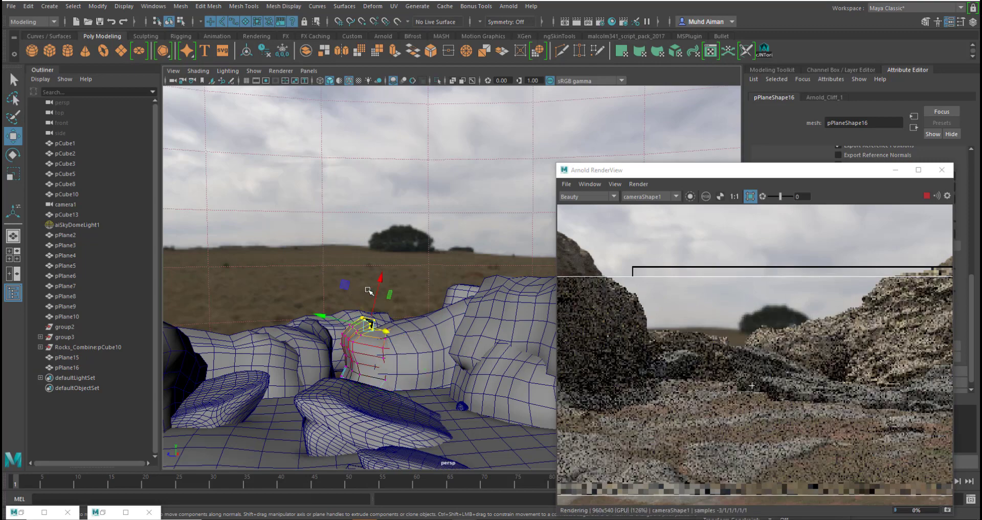
drag(380, 296, 386, 293)
drag(329, 324, 330, 324)
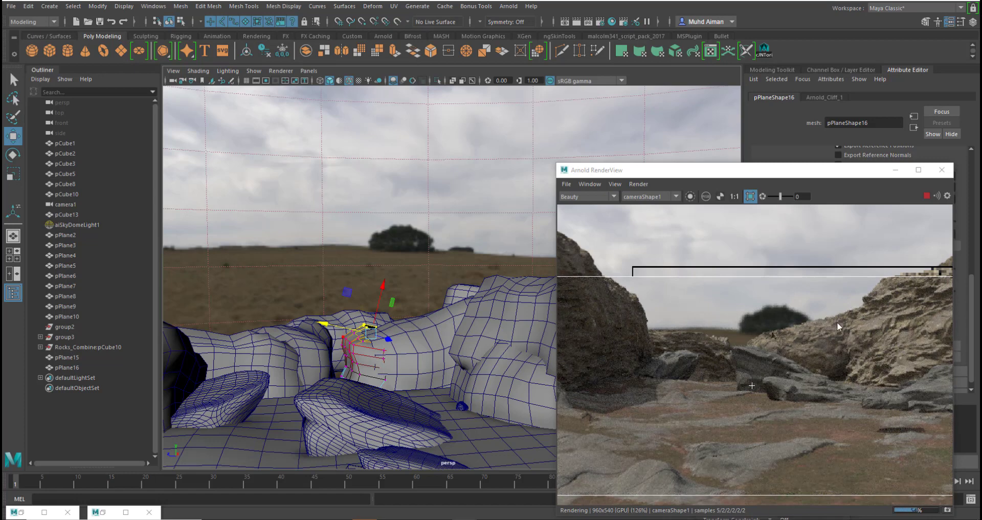
scroll(846, 334, down, 3)
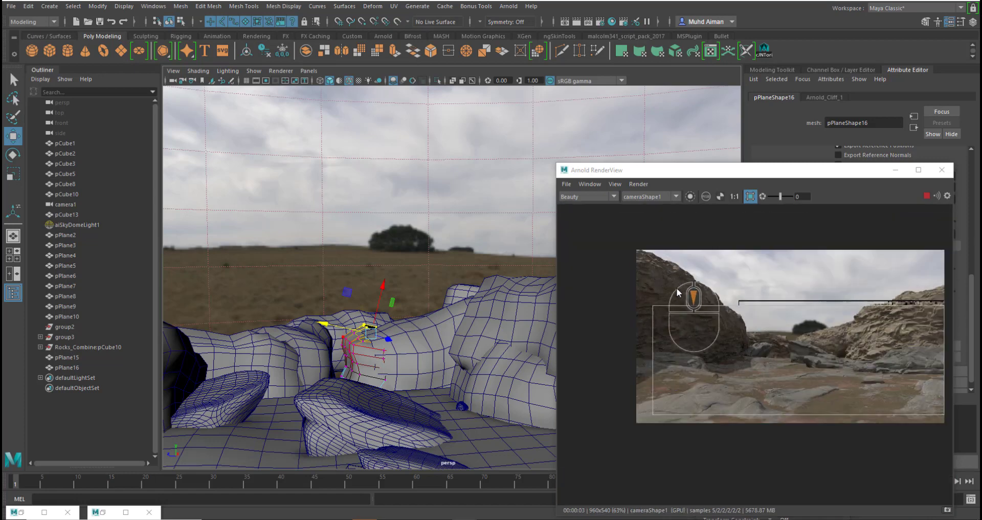
scroll(831, 335, up, 5)
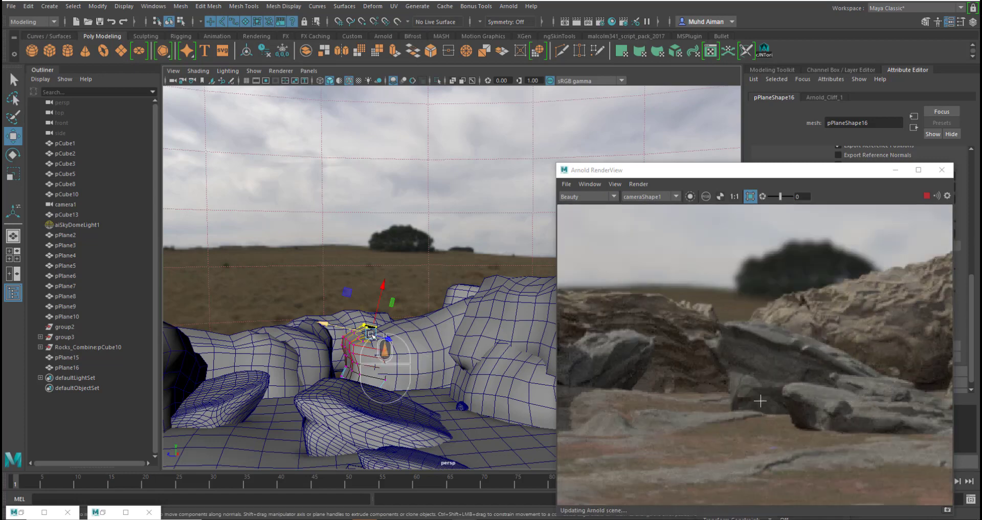
Slightly lower the end of the first cliff copy's top edge beside the second copy, then return to object mode
right_drag(422, 322, 499, 233)
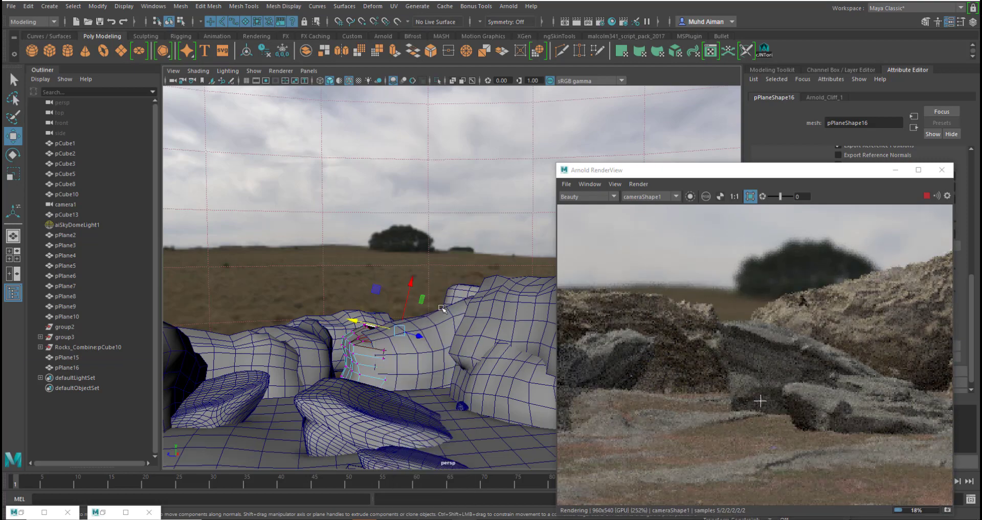
click(435, 321)
right_drag(430, 237, 384, 235)
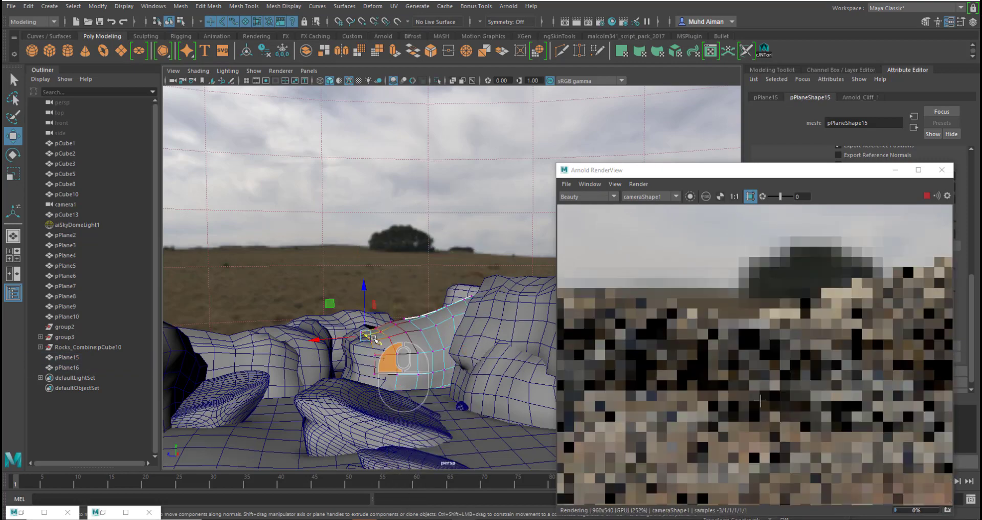
drag(359, 288, 359, 293)
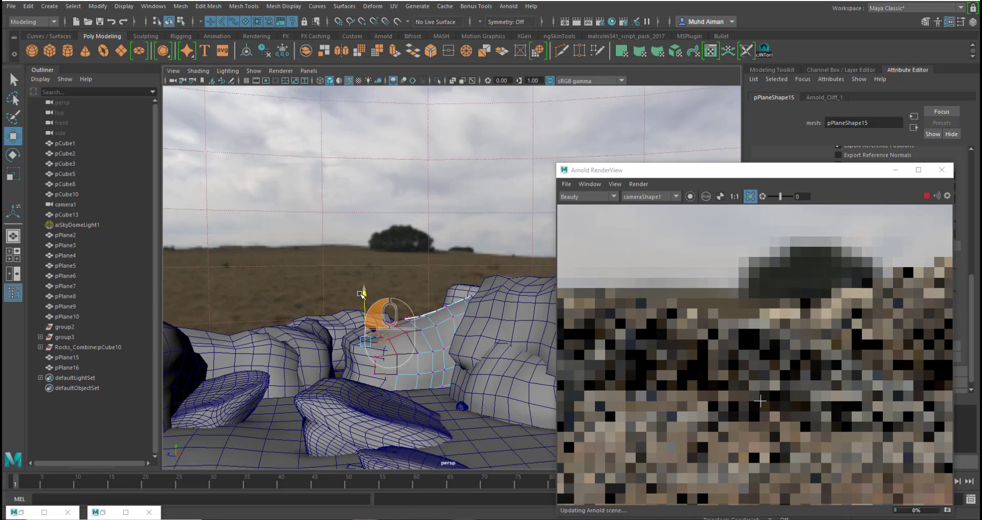
right_drag(360, 292, 499, 240)
Duplicate the first cliff copy, then rotate and position the duplicate behind the two existing cliff copies
key(ctrl+d)
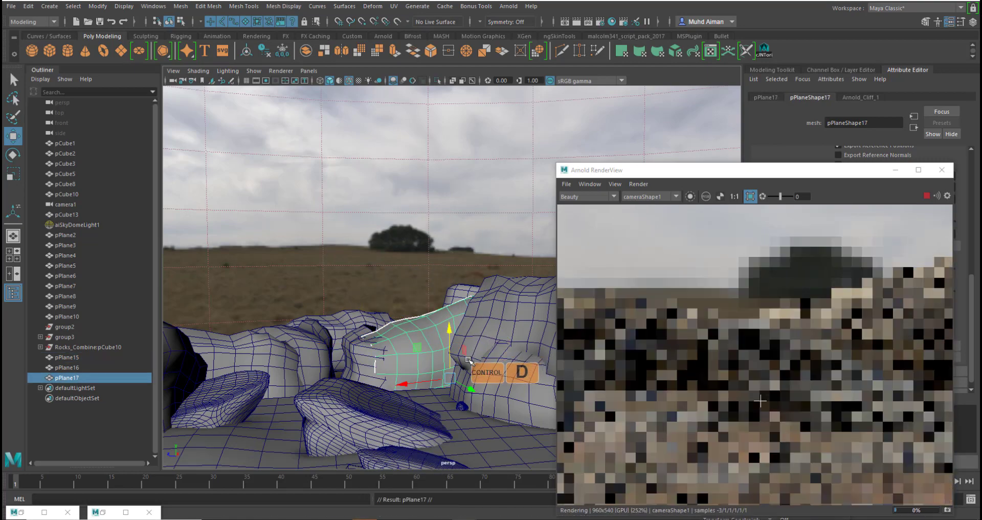
key(e)
drag(463, 372, 342, 171)
key(w)
key(e)
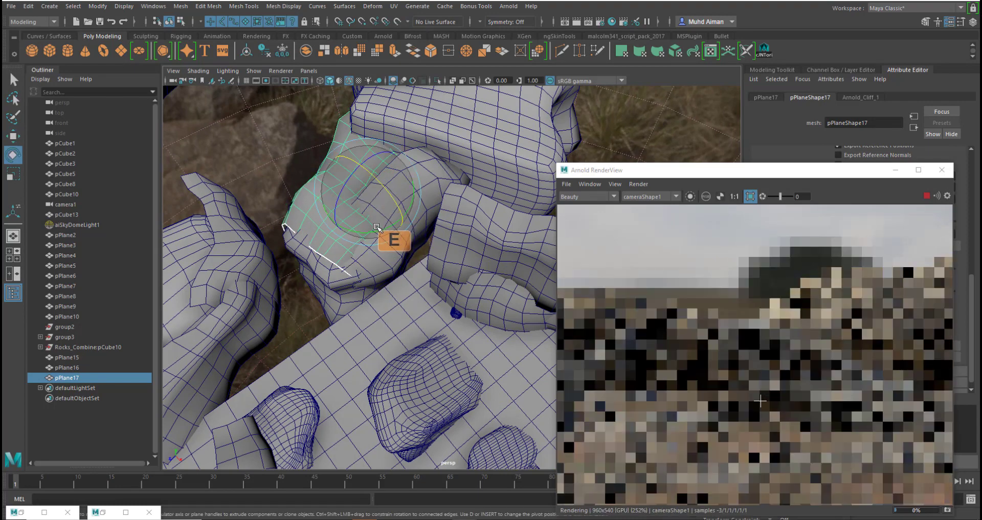
drag(378, 227, 375, 231)
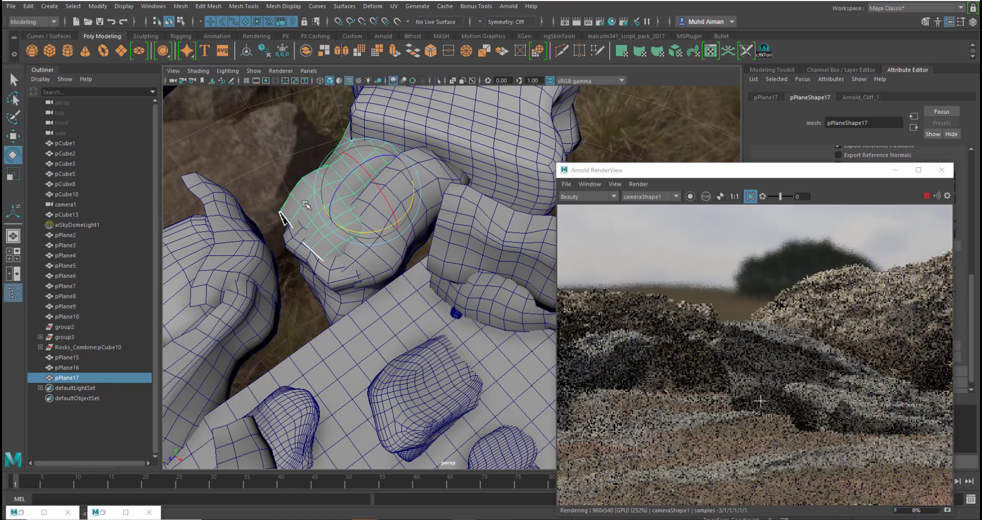
Switch the third cliff copy to vertex editing and reshape its outer end and edge with soft-selected vertices
right_drag(306, 203, 272, 168)
drag(259, 183, 291, 228)
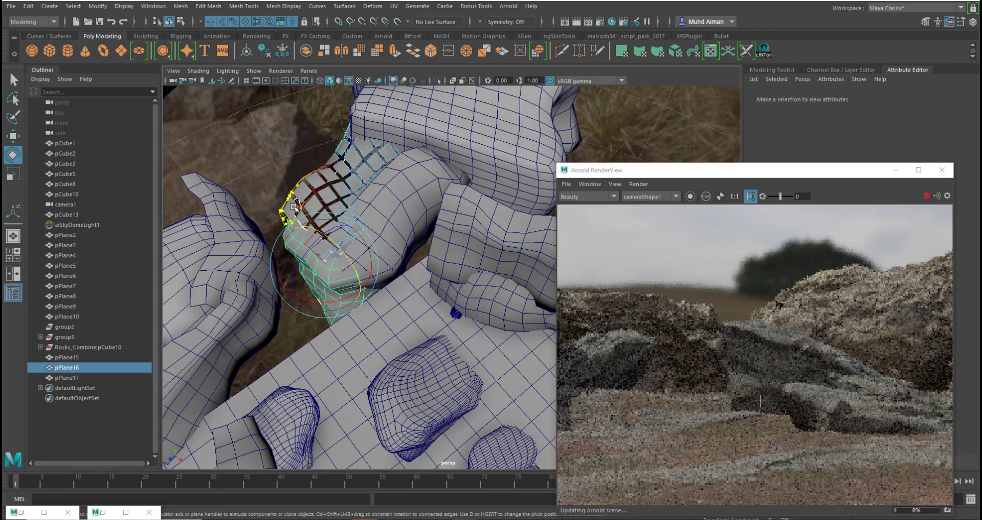
right_drag(317, 197, 271, 201)
key(w)
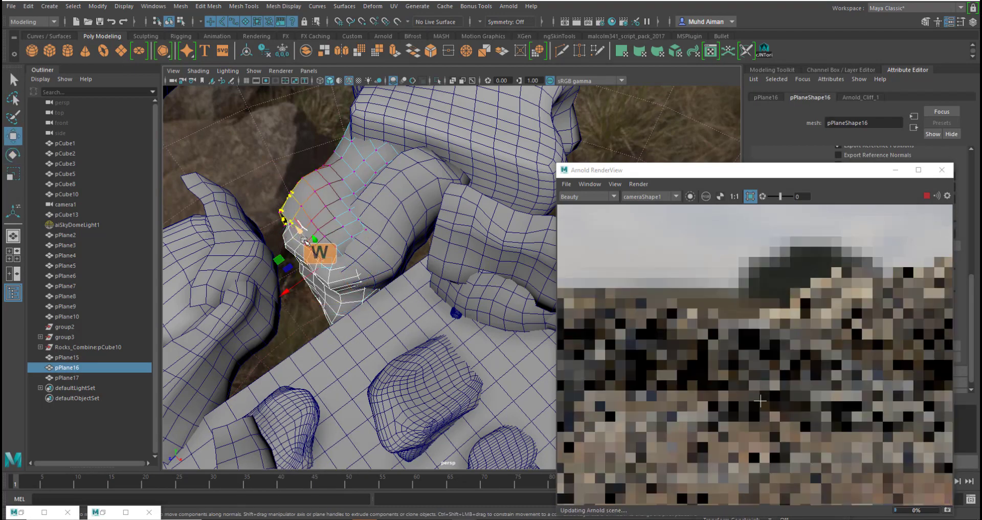
key(e)
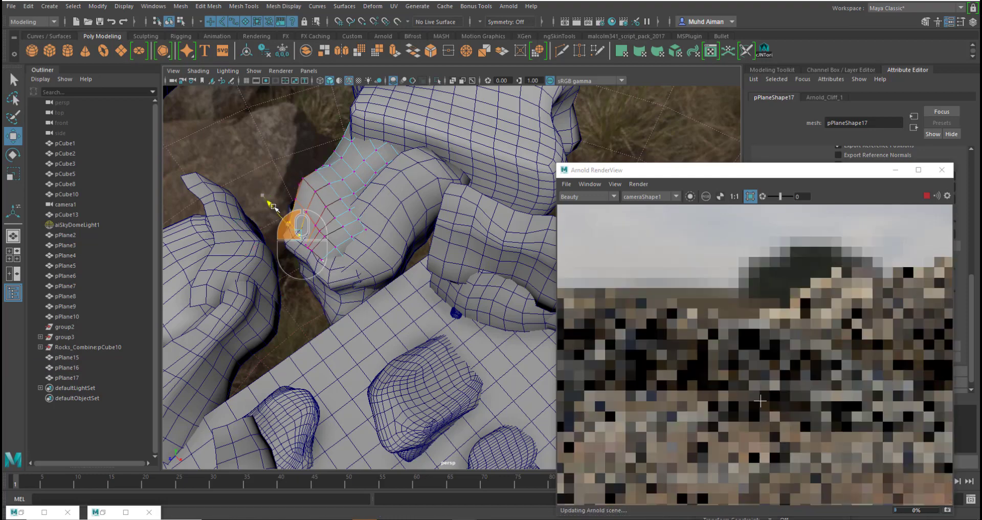
drag(271, 207, 272, 208)
drag(294, 162, 317, 194)
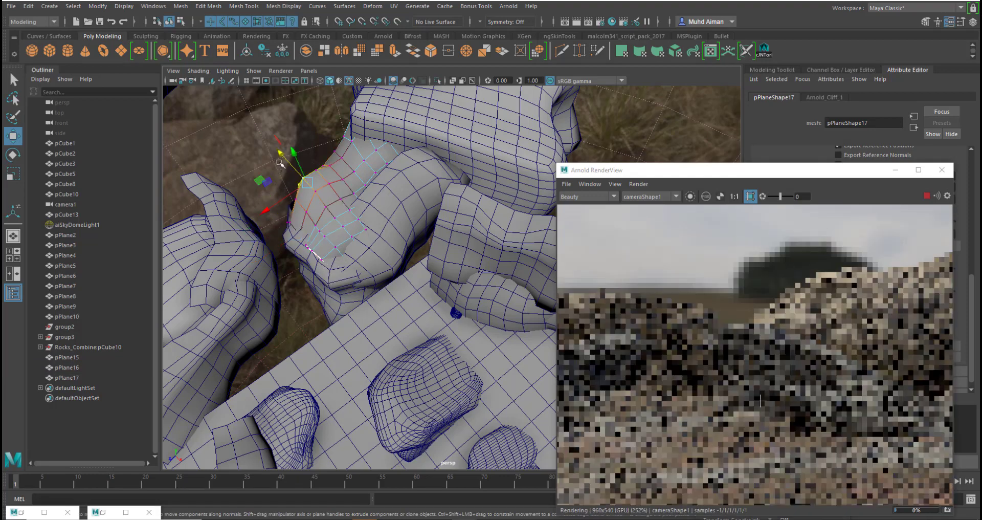
drag(280, 156, 288, 165)
drag(317, 255, 339, 226)
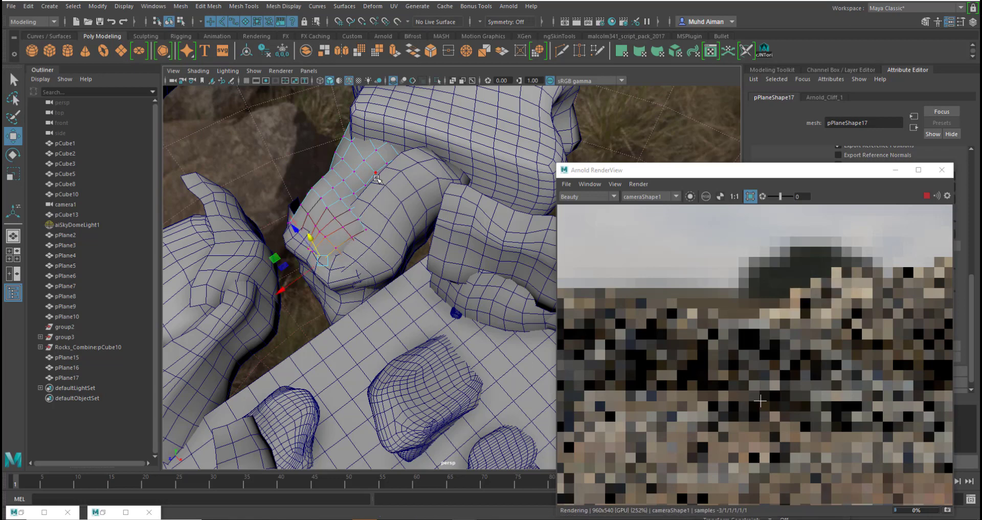
Pull the third cliff copy's inner vertices back along the first copy and extend its corner toward the large cliff
click(376, 177)
drag(369, 146, 368, 136)
click(397, 194)
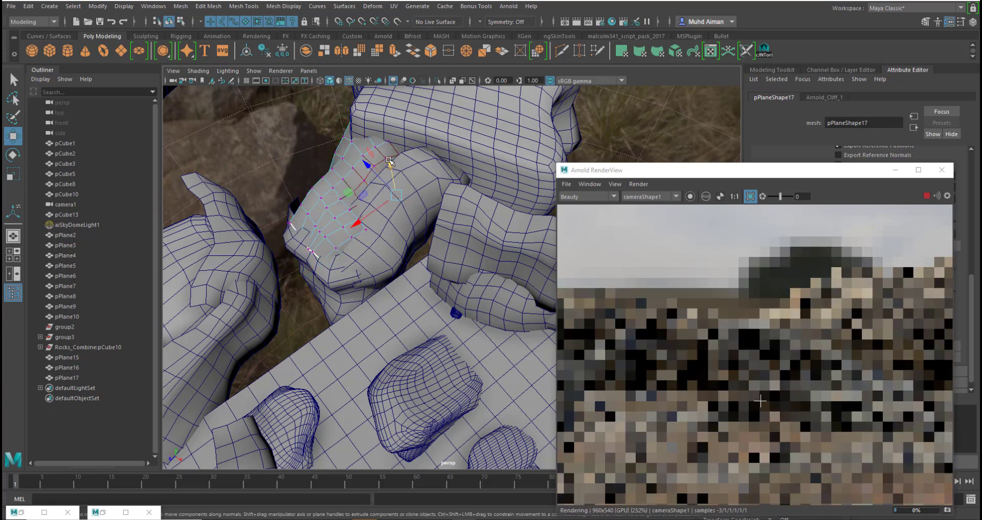
drag(391, 165, 388, 152)
click(373, 215)
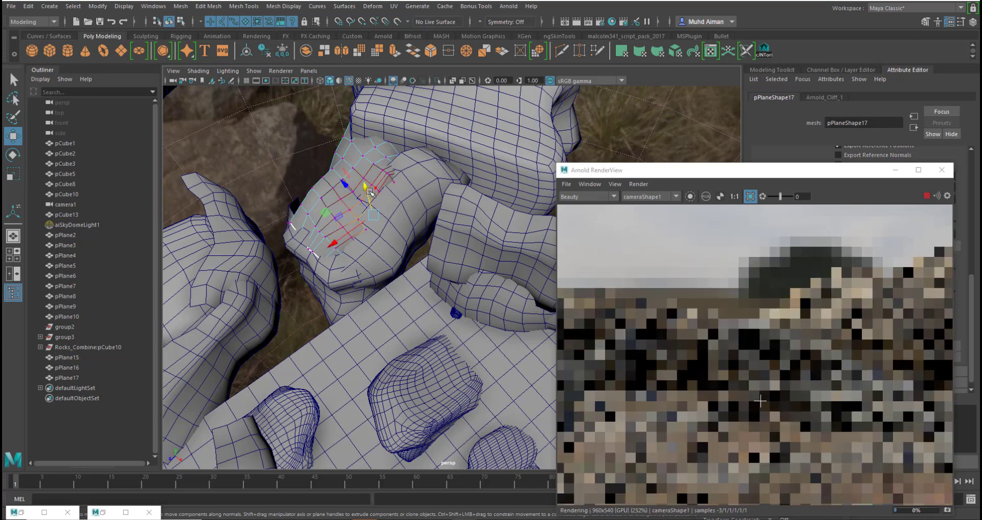
drag(369, 190, 404, 132)
click(414, 173)
click(406, 158)
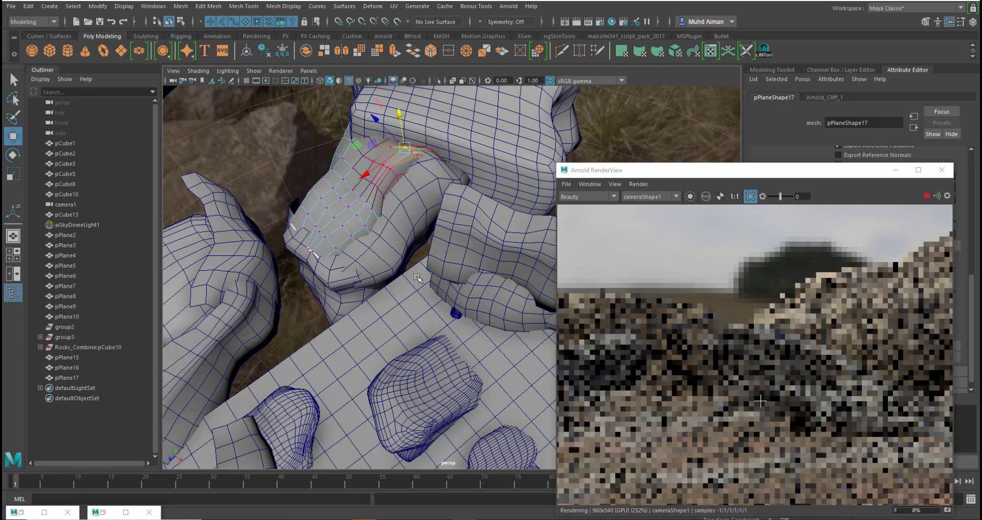
Inspect the cliff gap in the Arnold render and nudge a soft-selected vertex on the third copy's inner edge
scroll(688, 328, down, 3)
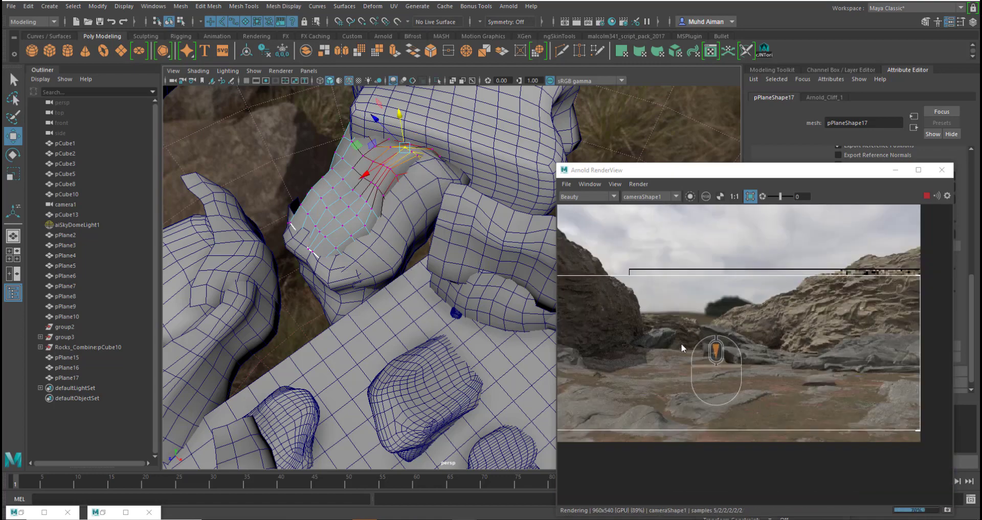
scroll(772, 333, up, 3)
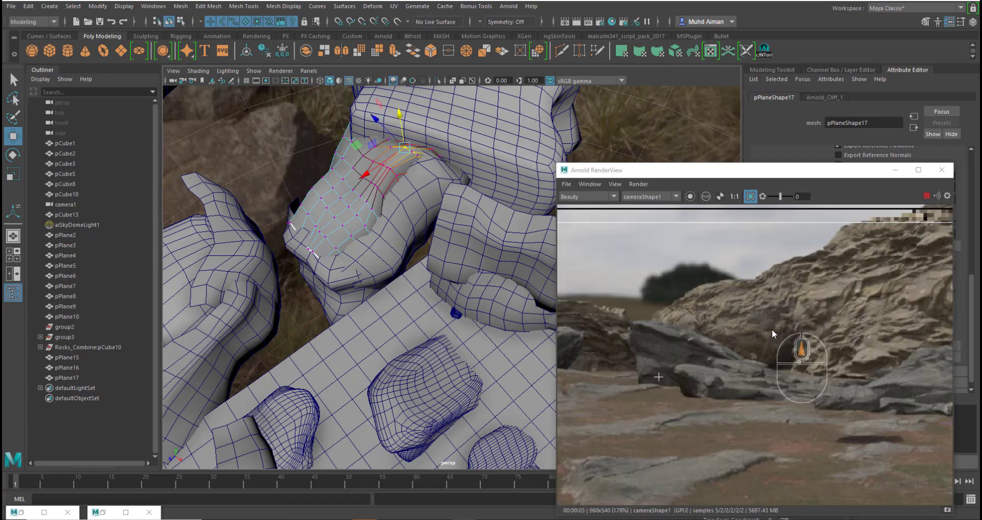
scroll(772, 329, down, 5)
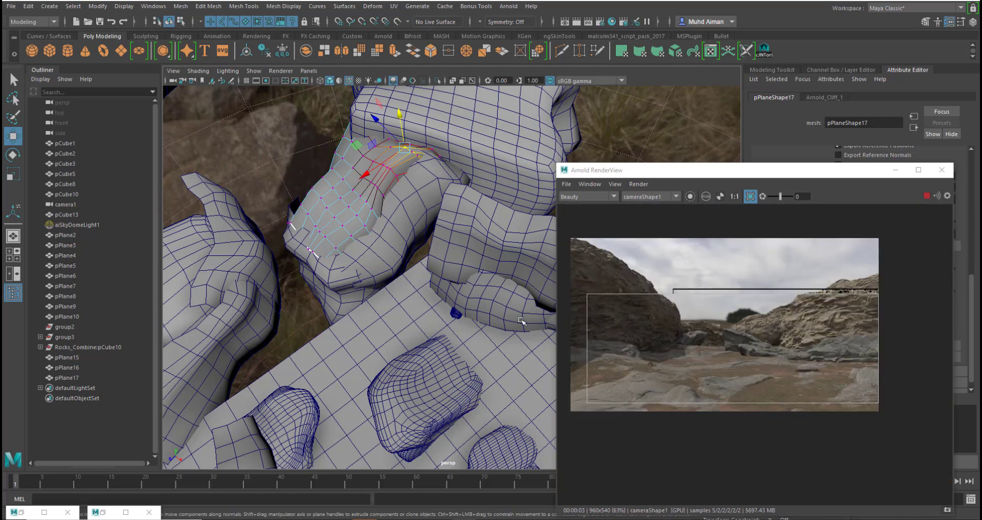
scroll(690, 345, up, 2)
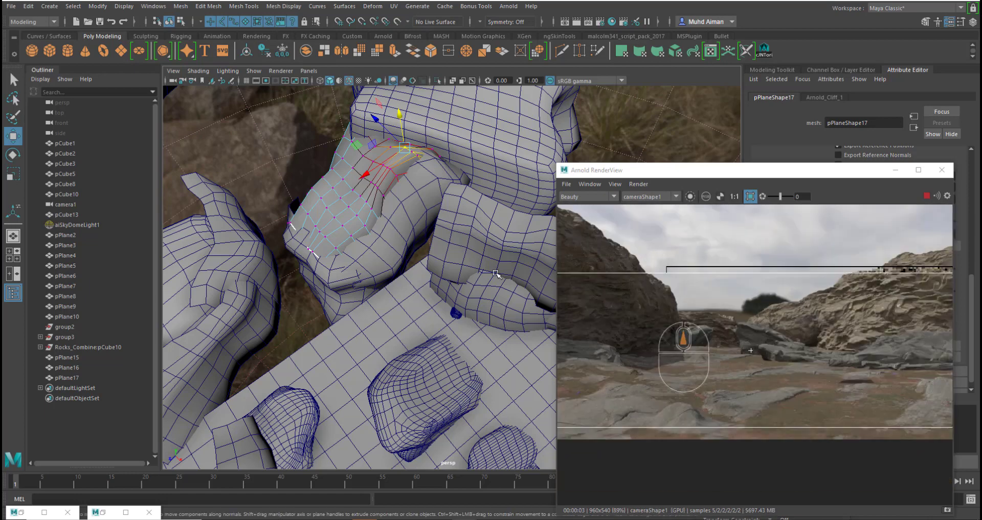
click(389, 171)
drag(381, 138, 382, 145)
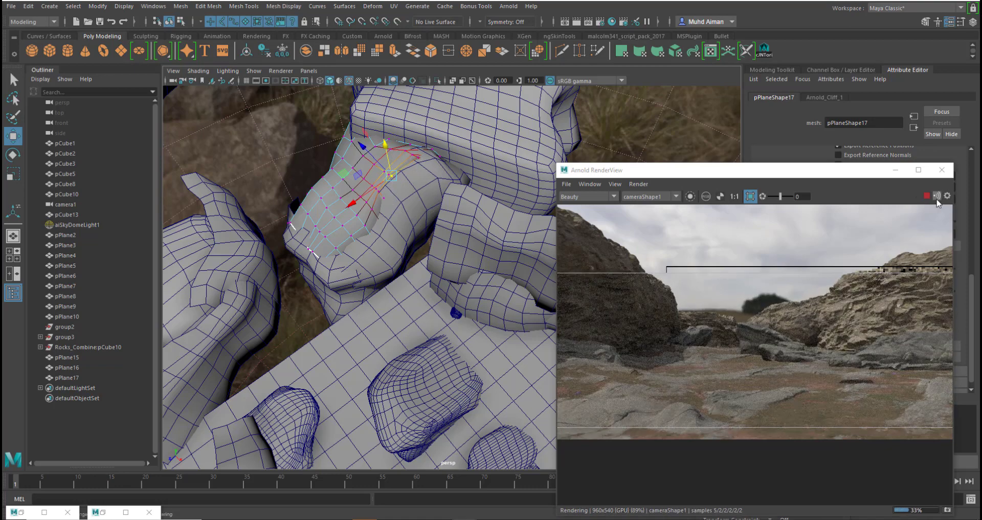
Return the third cliff copy to object mode and maximize the Arnold render window
double_click(855, 169)
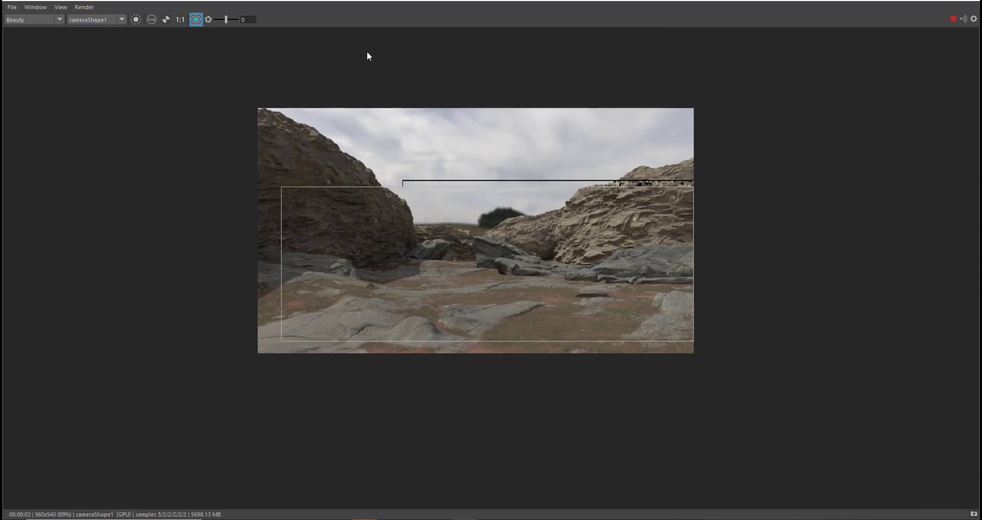
drag(428, 1, 624, 208)
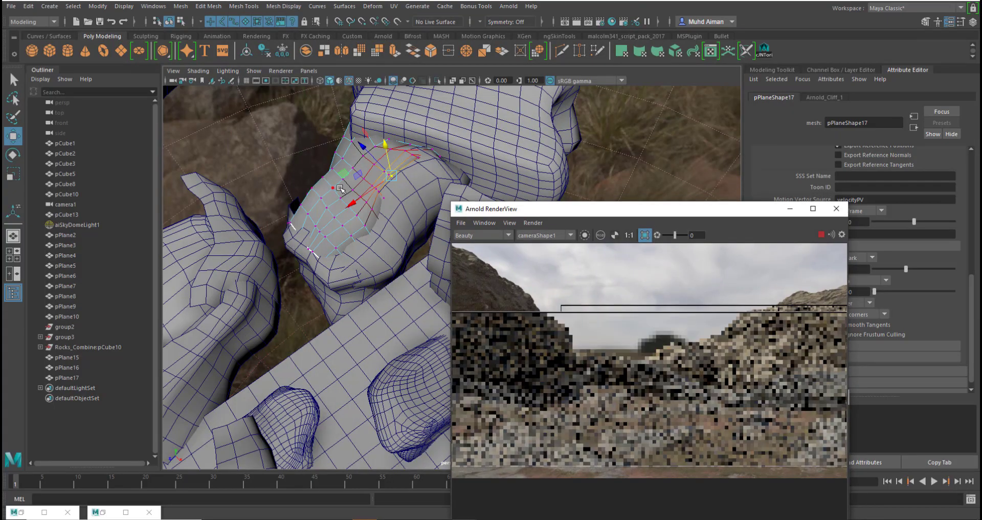
right_drag(340, 188, 373, 174)
double_click(641, 210)
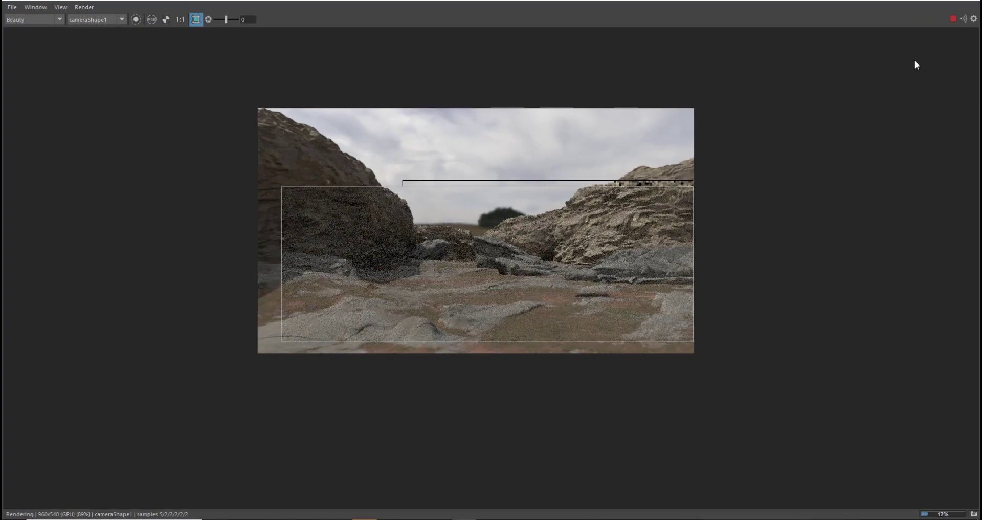
Stop the Arnold render, turn off the crop region, and restart it to render the full frame
click(954, 19)
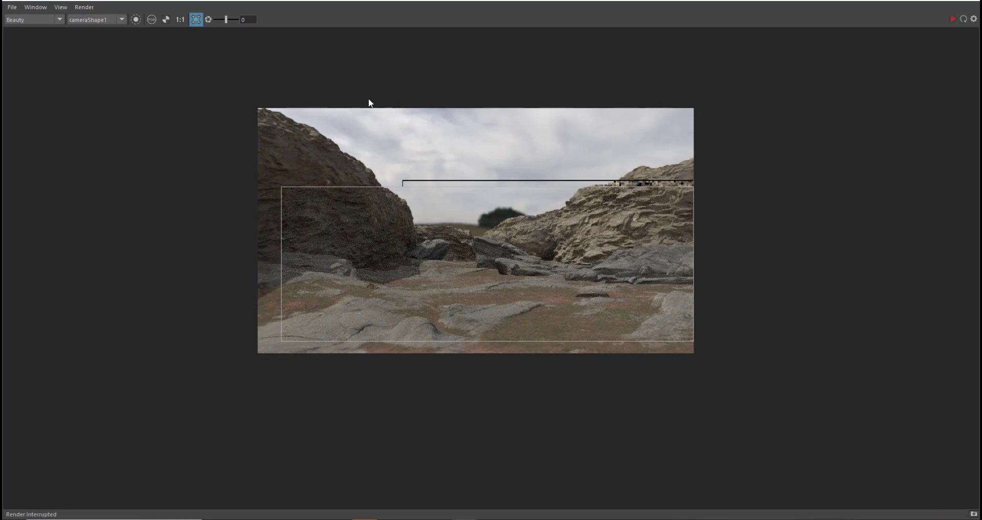
click(196, 23)
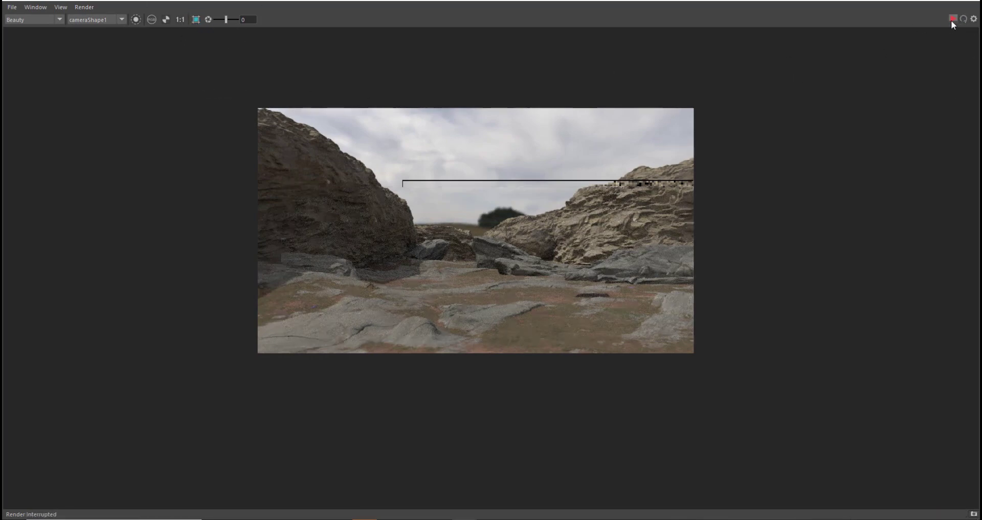
click(953, 19)
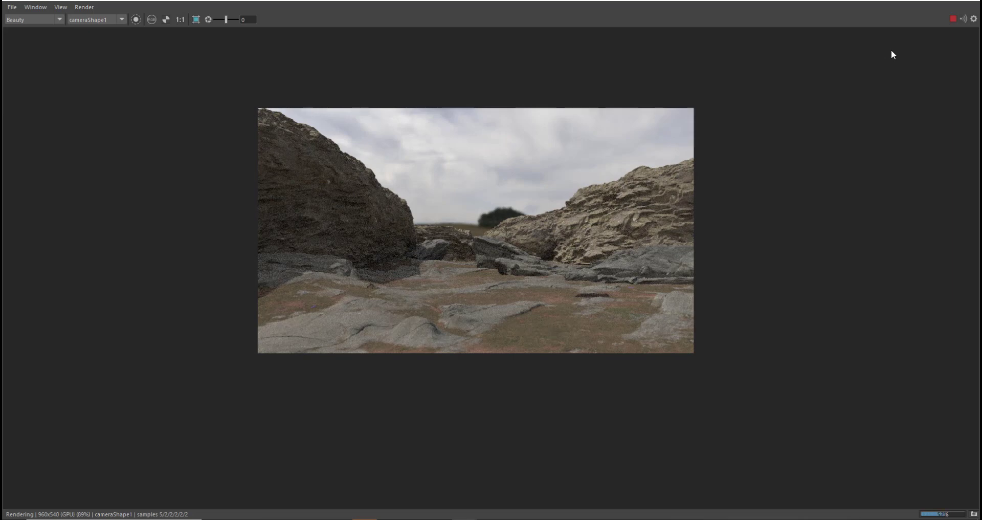